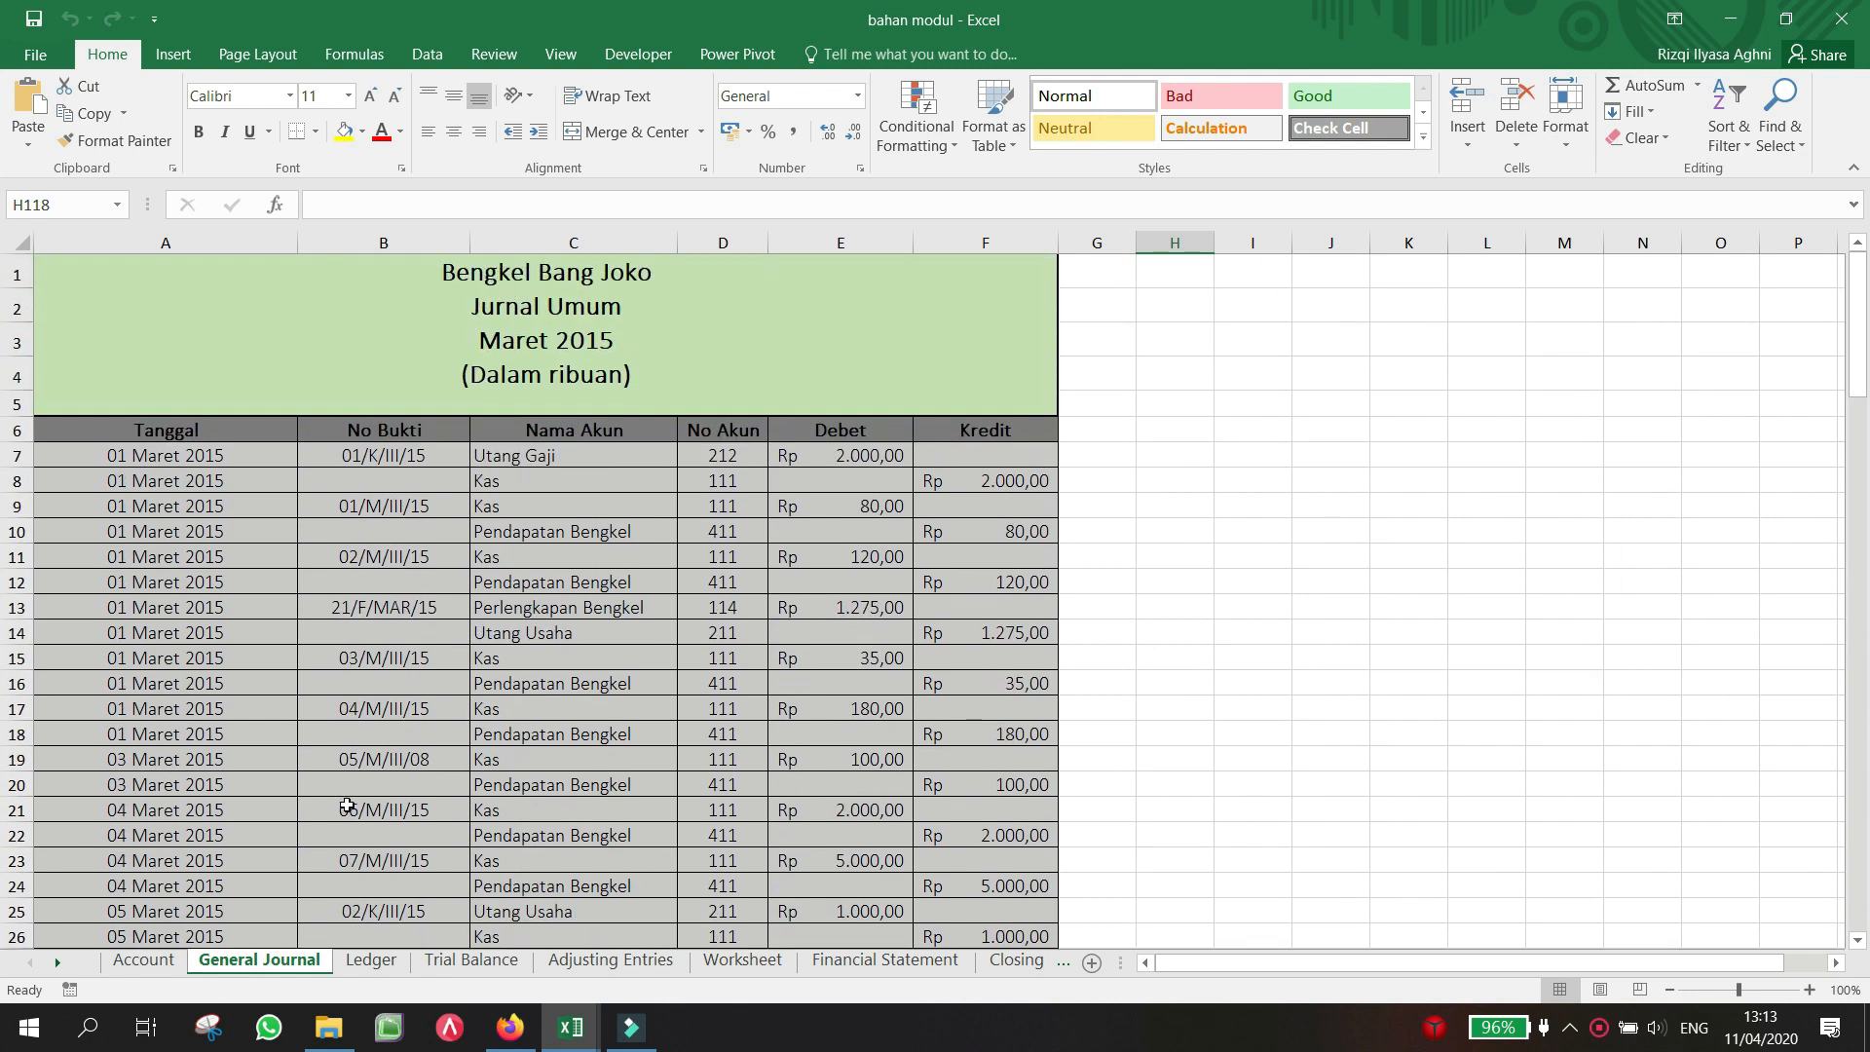
# Step: Look through the Ledger, Ledger After Closing and Trial Balance After Closing sheets of the bahan modul workbook
pyautogui.click(371, 959)
pyautogui.scroll(5, 592, 722)
pyautogui.scroll(3, 592, 722)
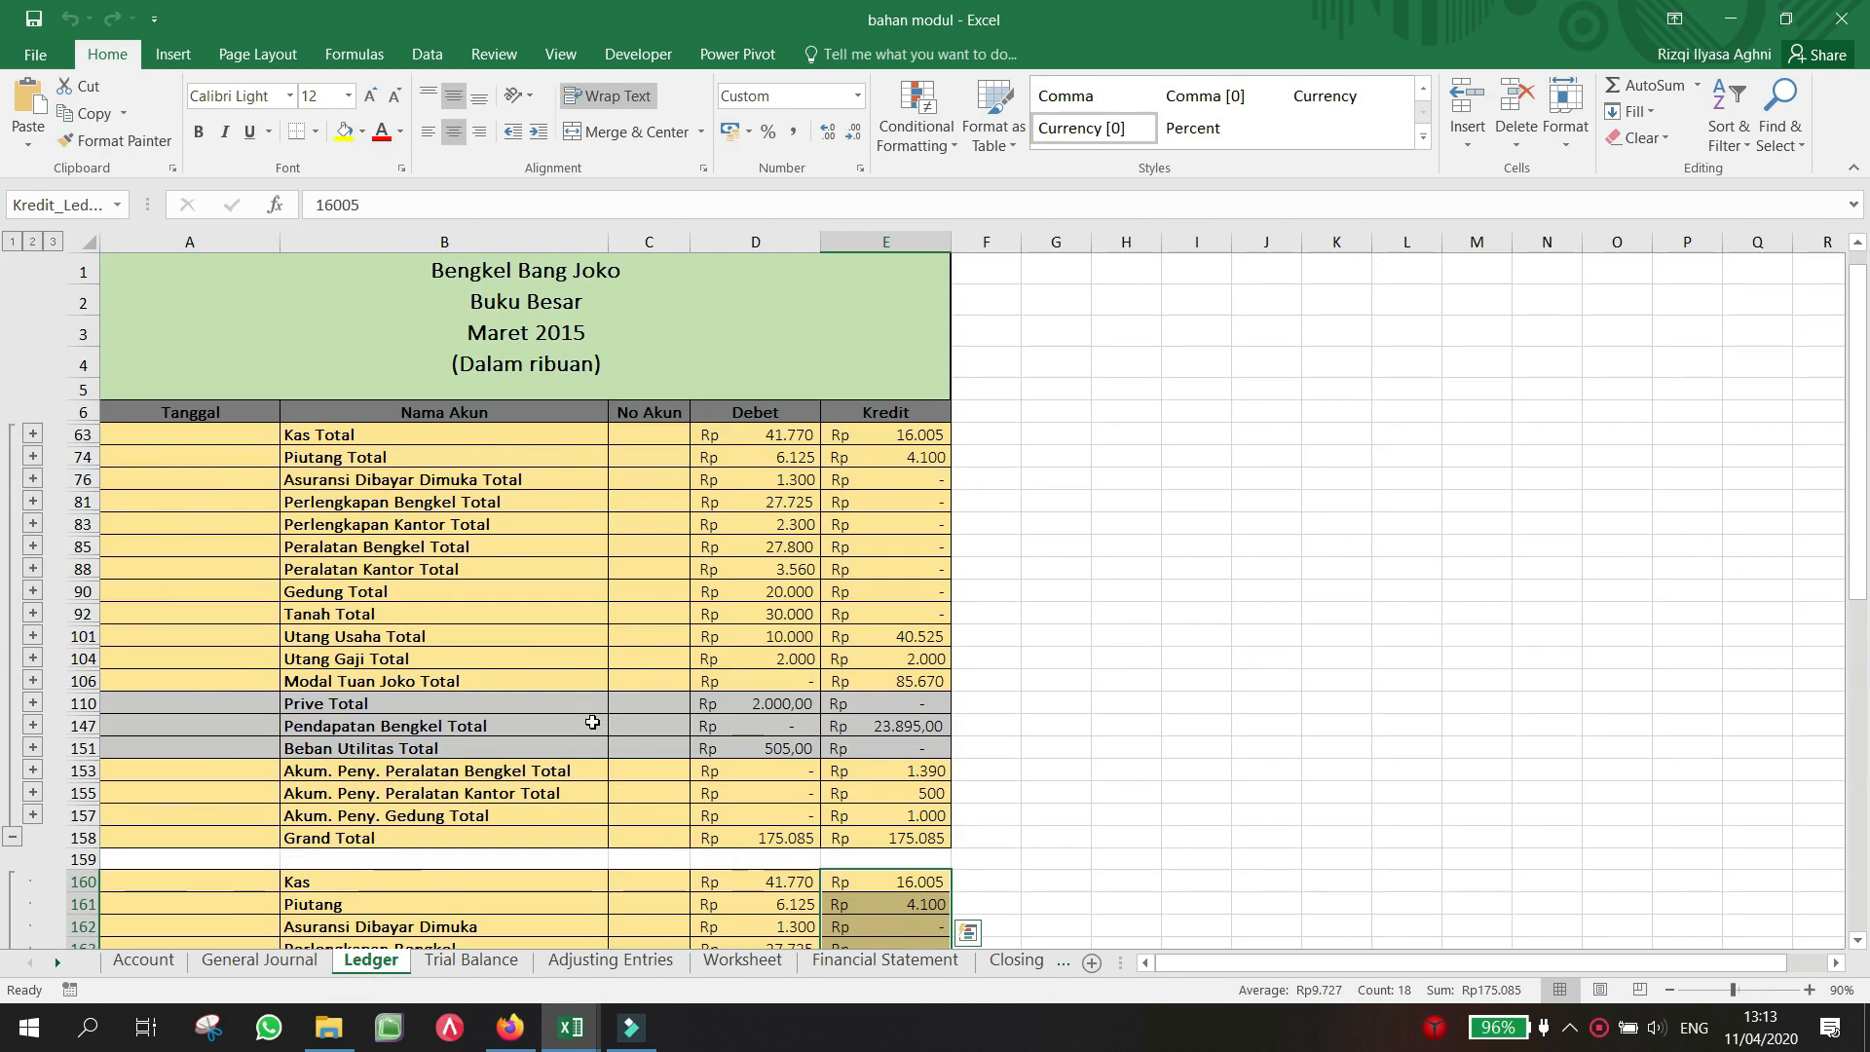
pyautogui.click(1065, 966)
pyautogui.click(1065, 966)
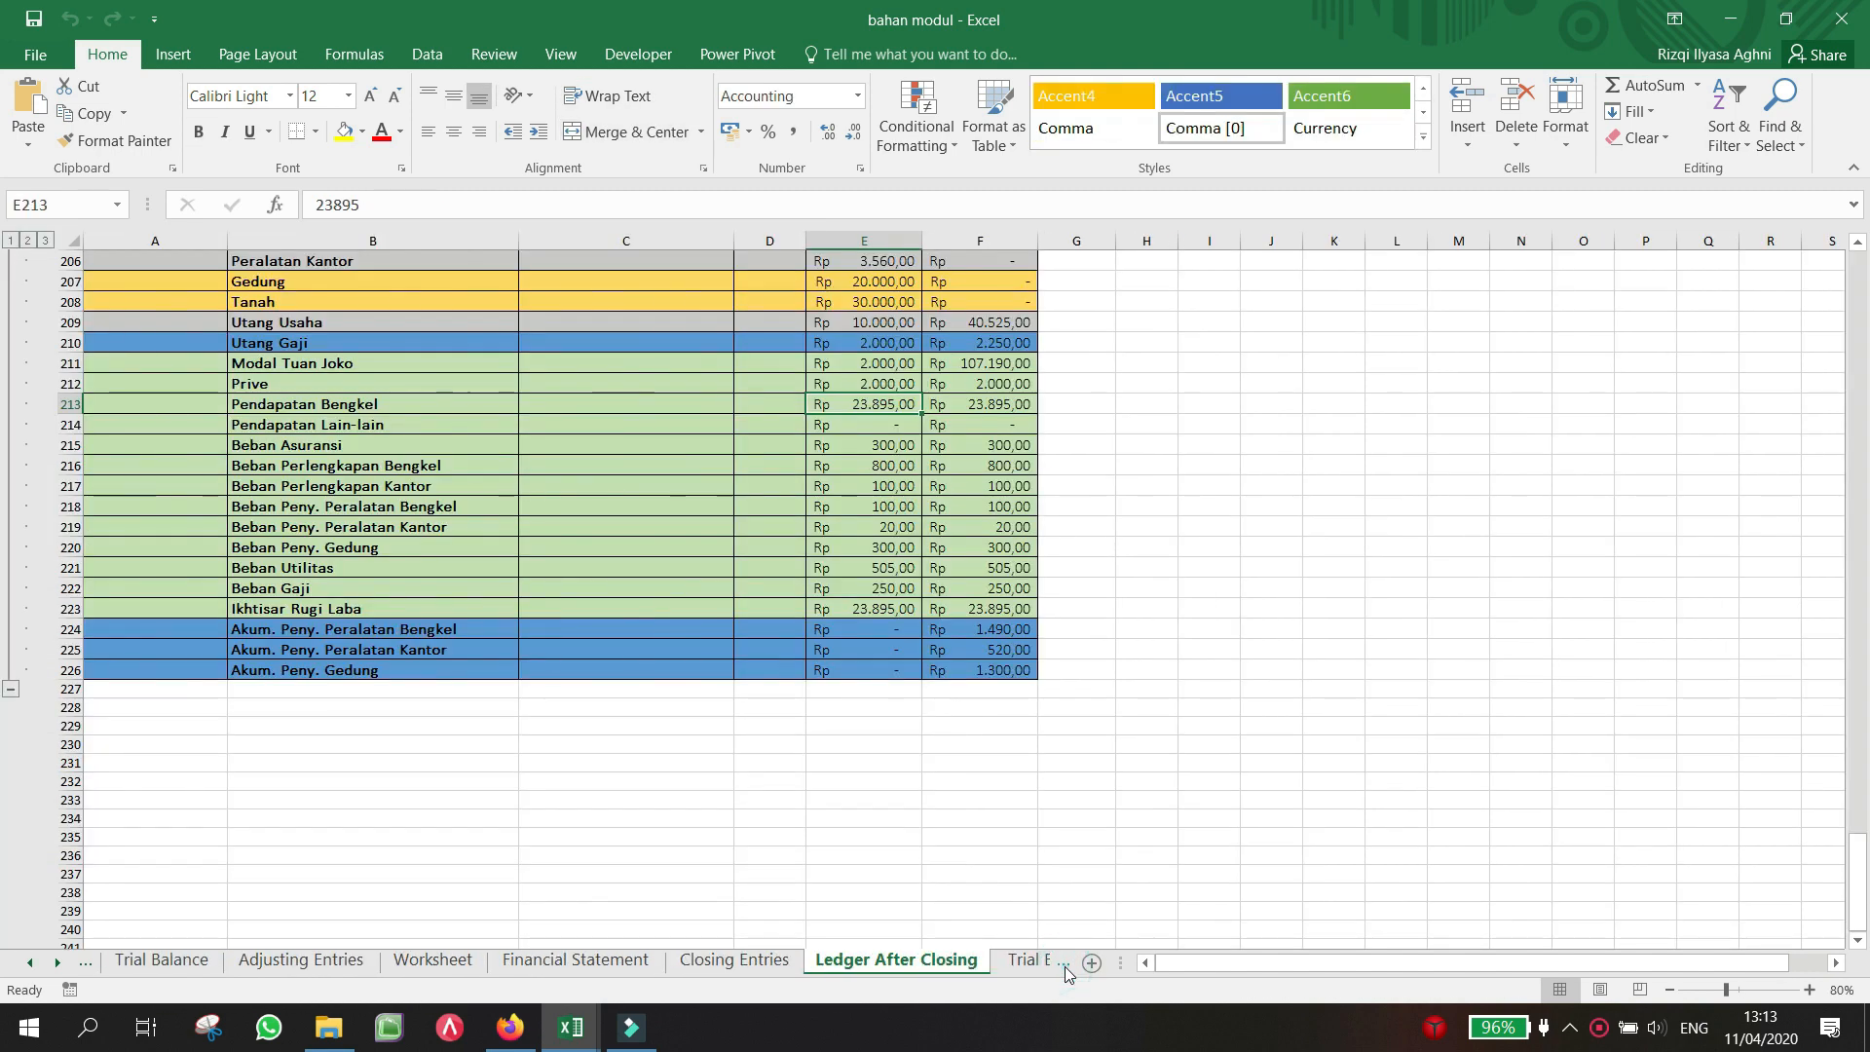
pyautogui.click(1065, 967)
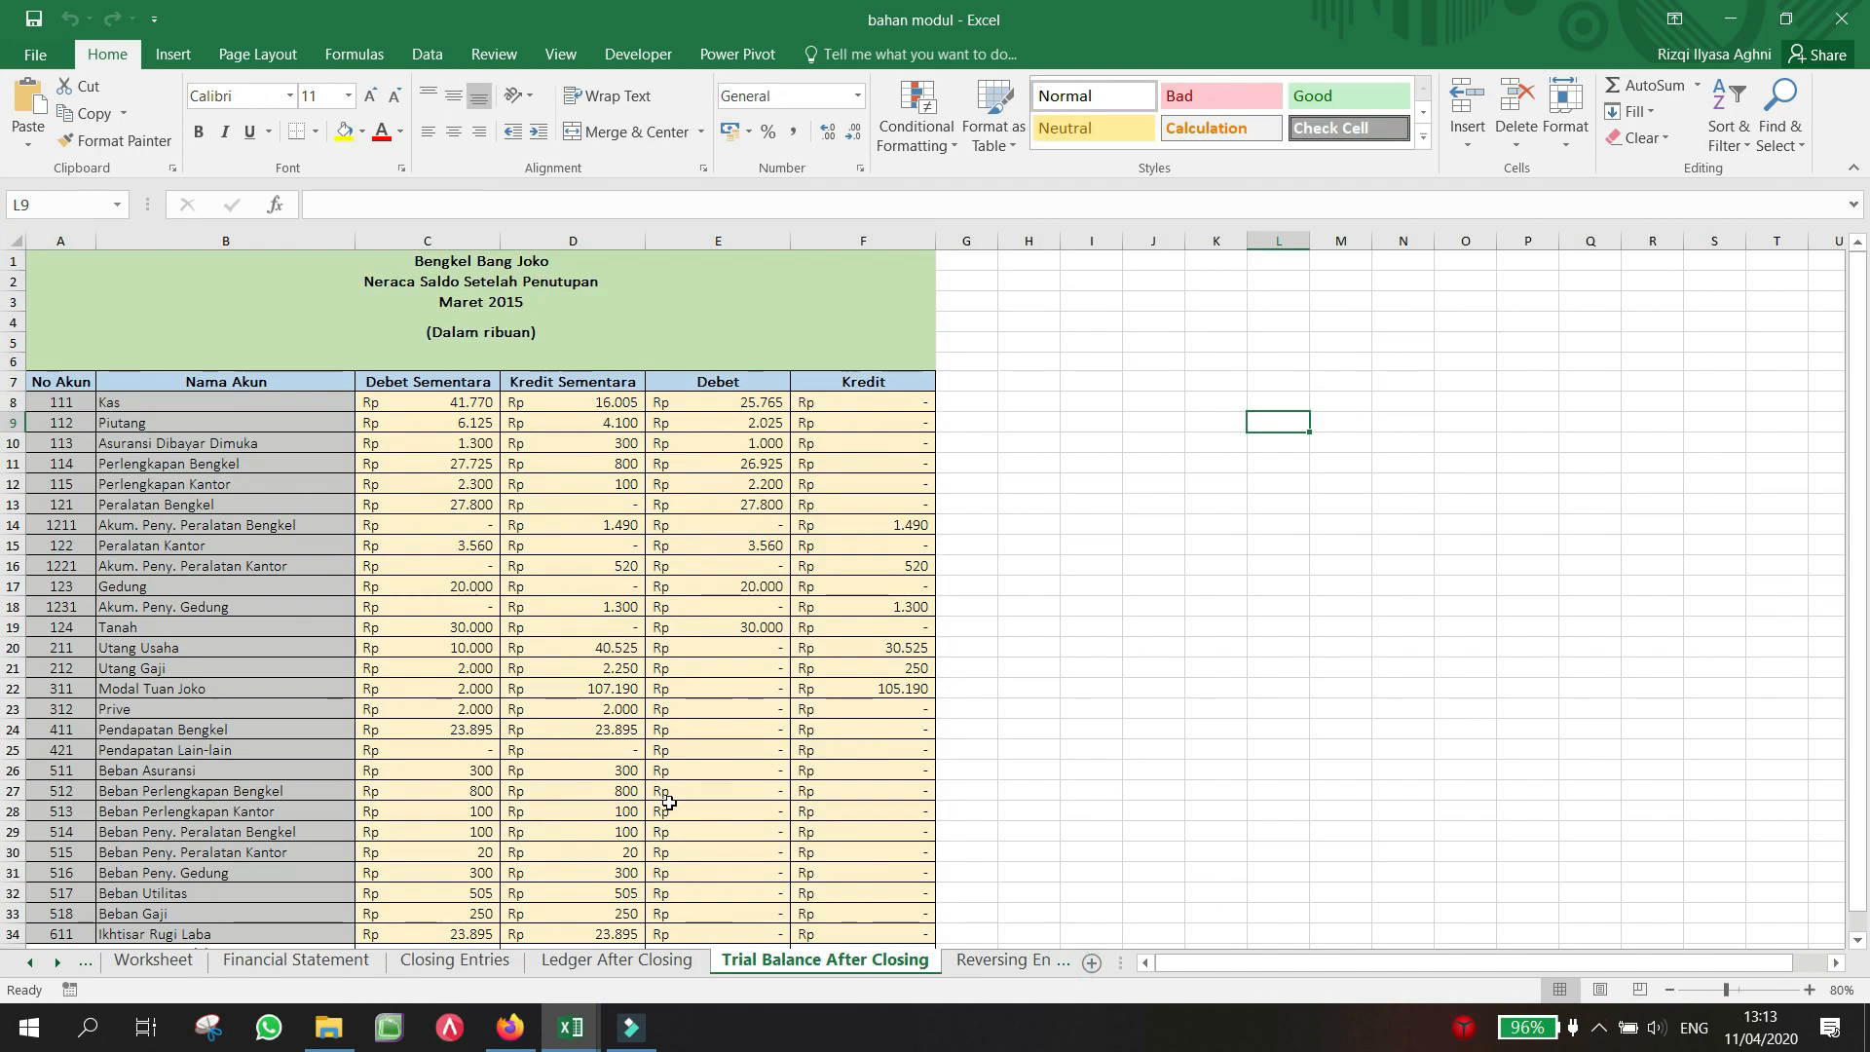
# Step: Switch to the Latihan Kompak buku 2 workbook, view its Daftar Akun sheet and return to Menu Utama
pyautogui.moveTo(572, 1037)
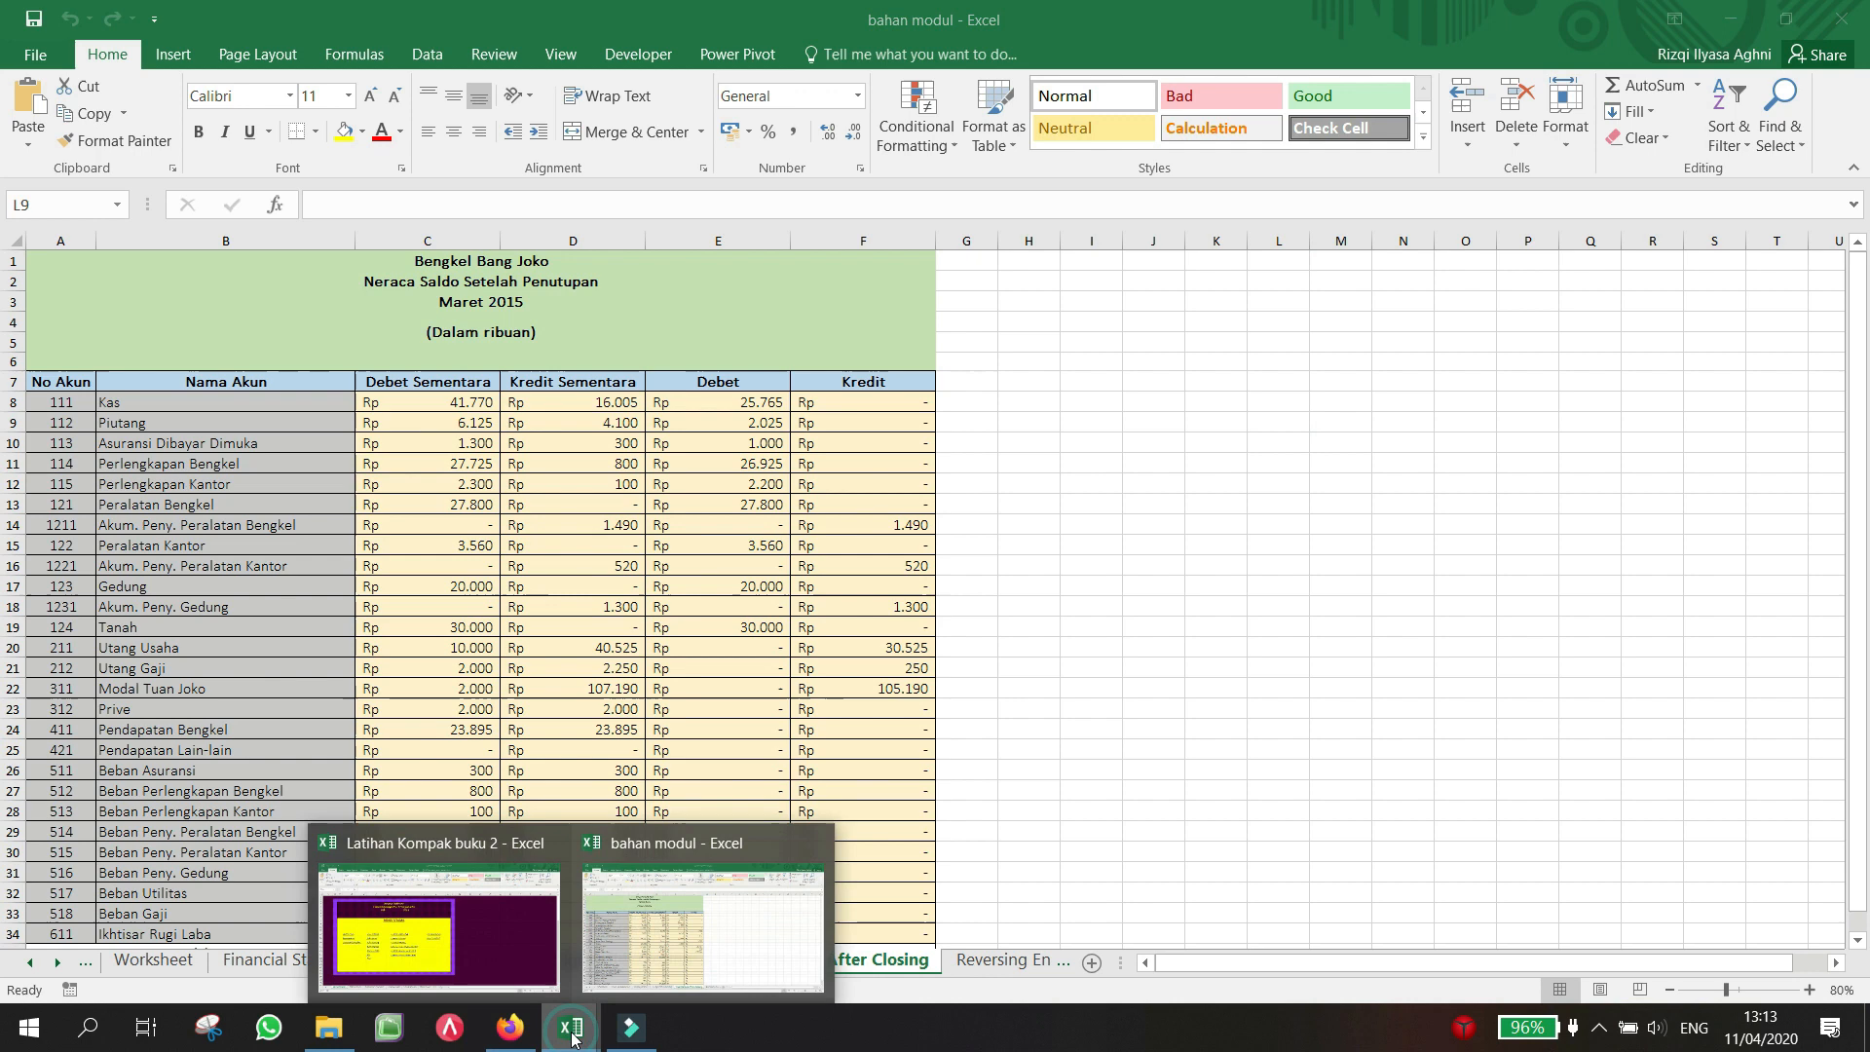
pyautogui.click(506, 981)
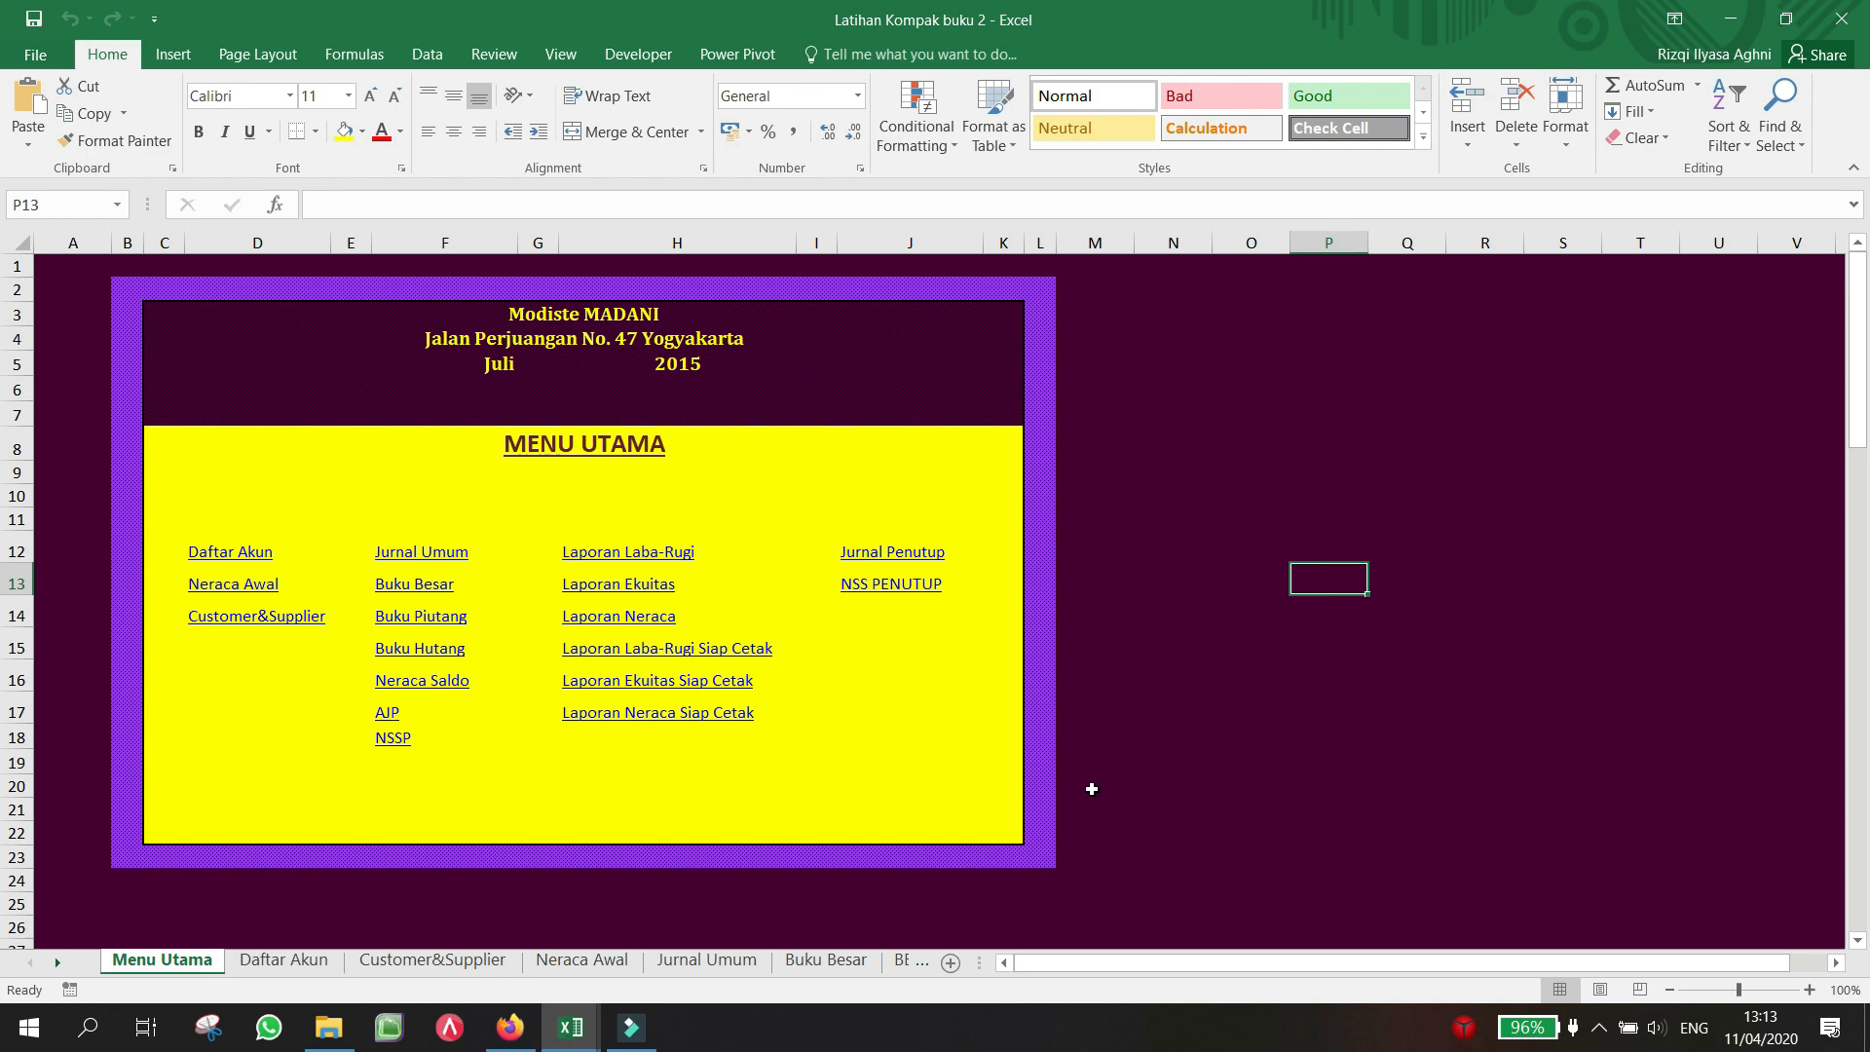
pyautogui.click(248, 964)
pyautogui.scroll(2, 693, 734)
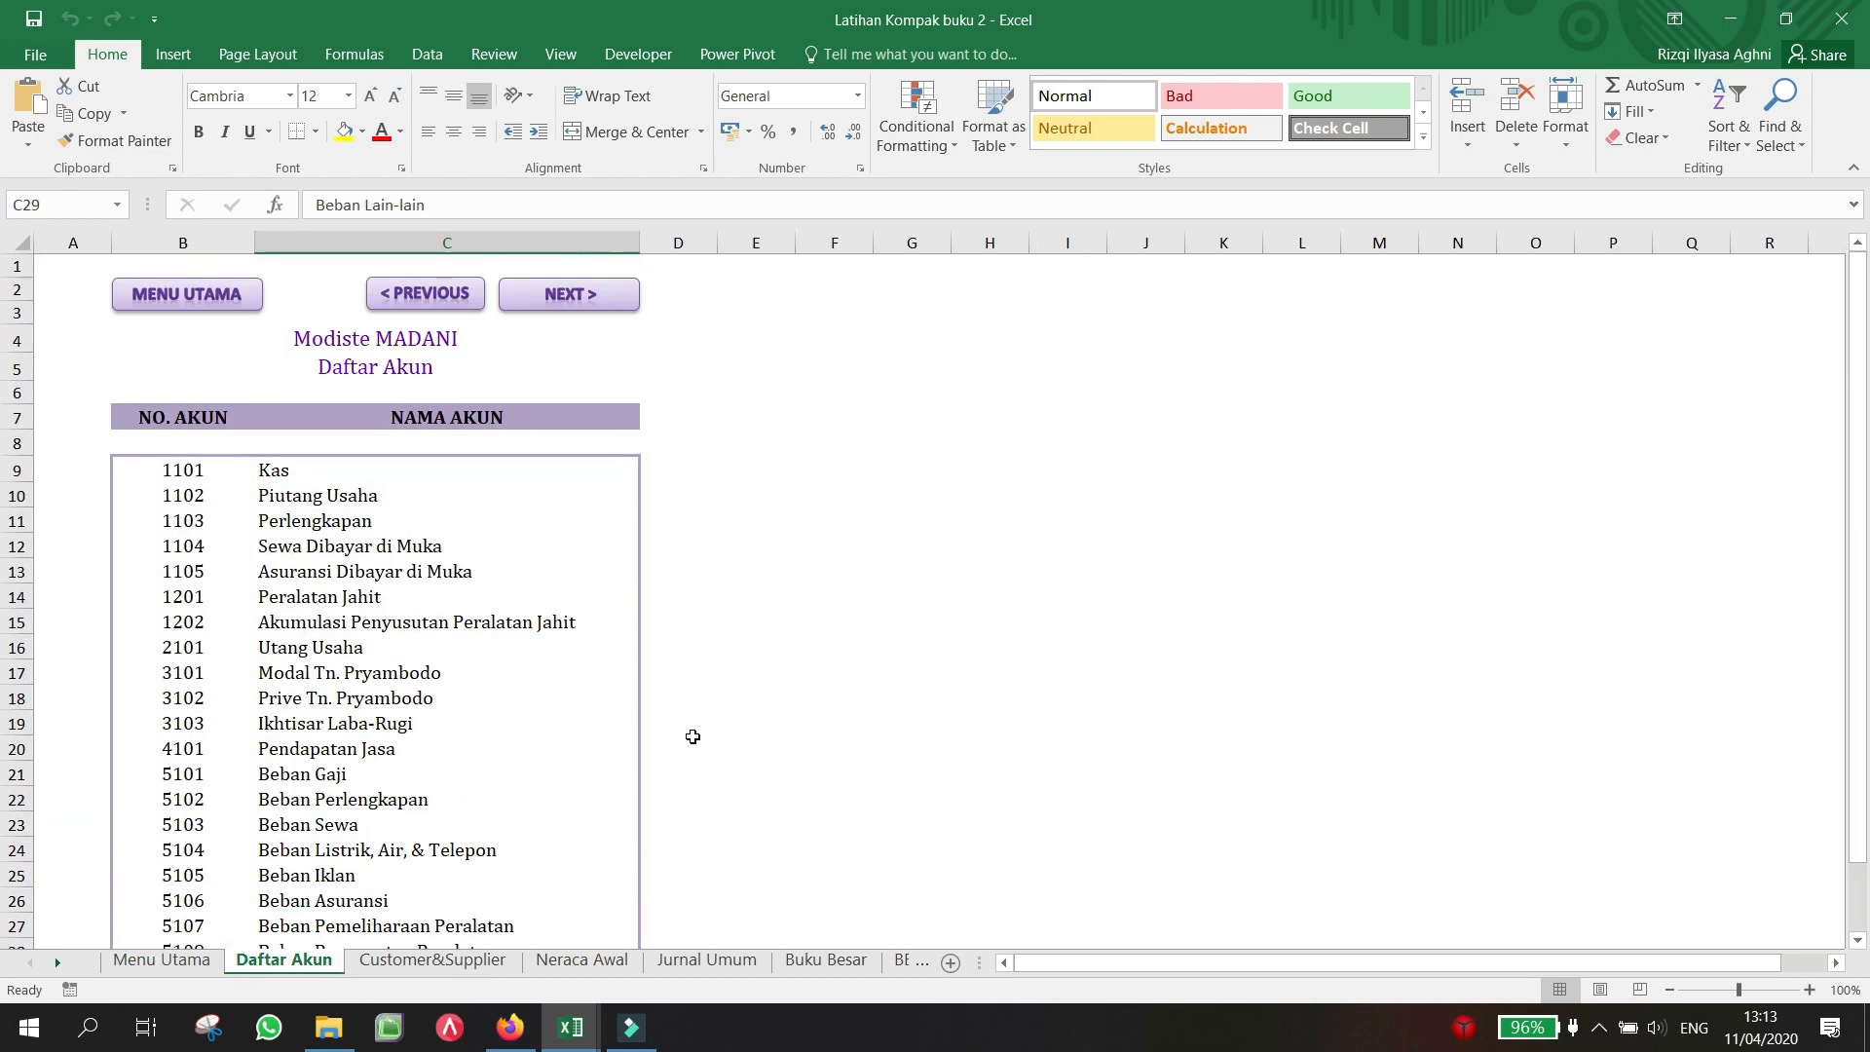
pyautogui.click(180, 964)
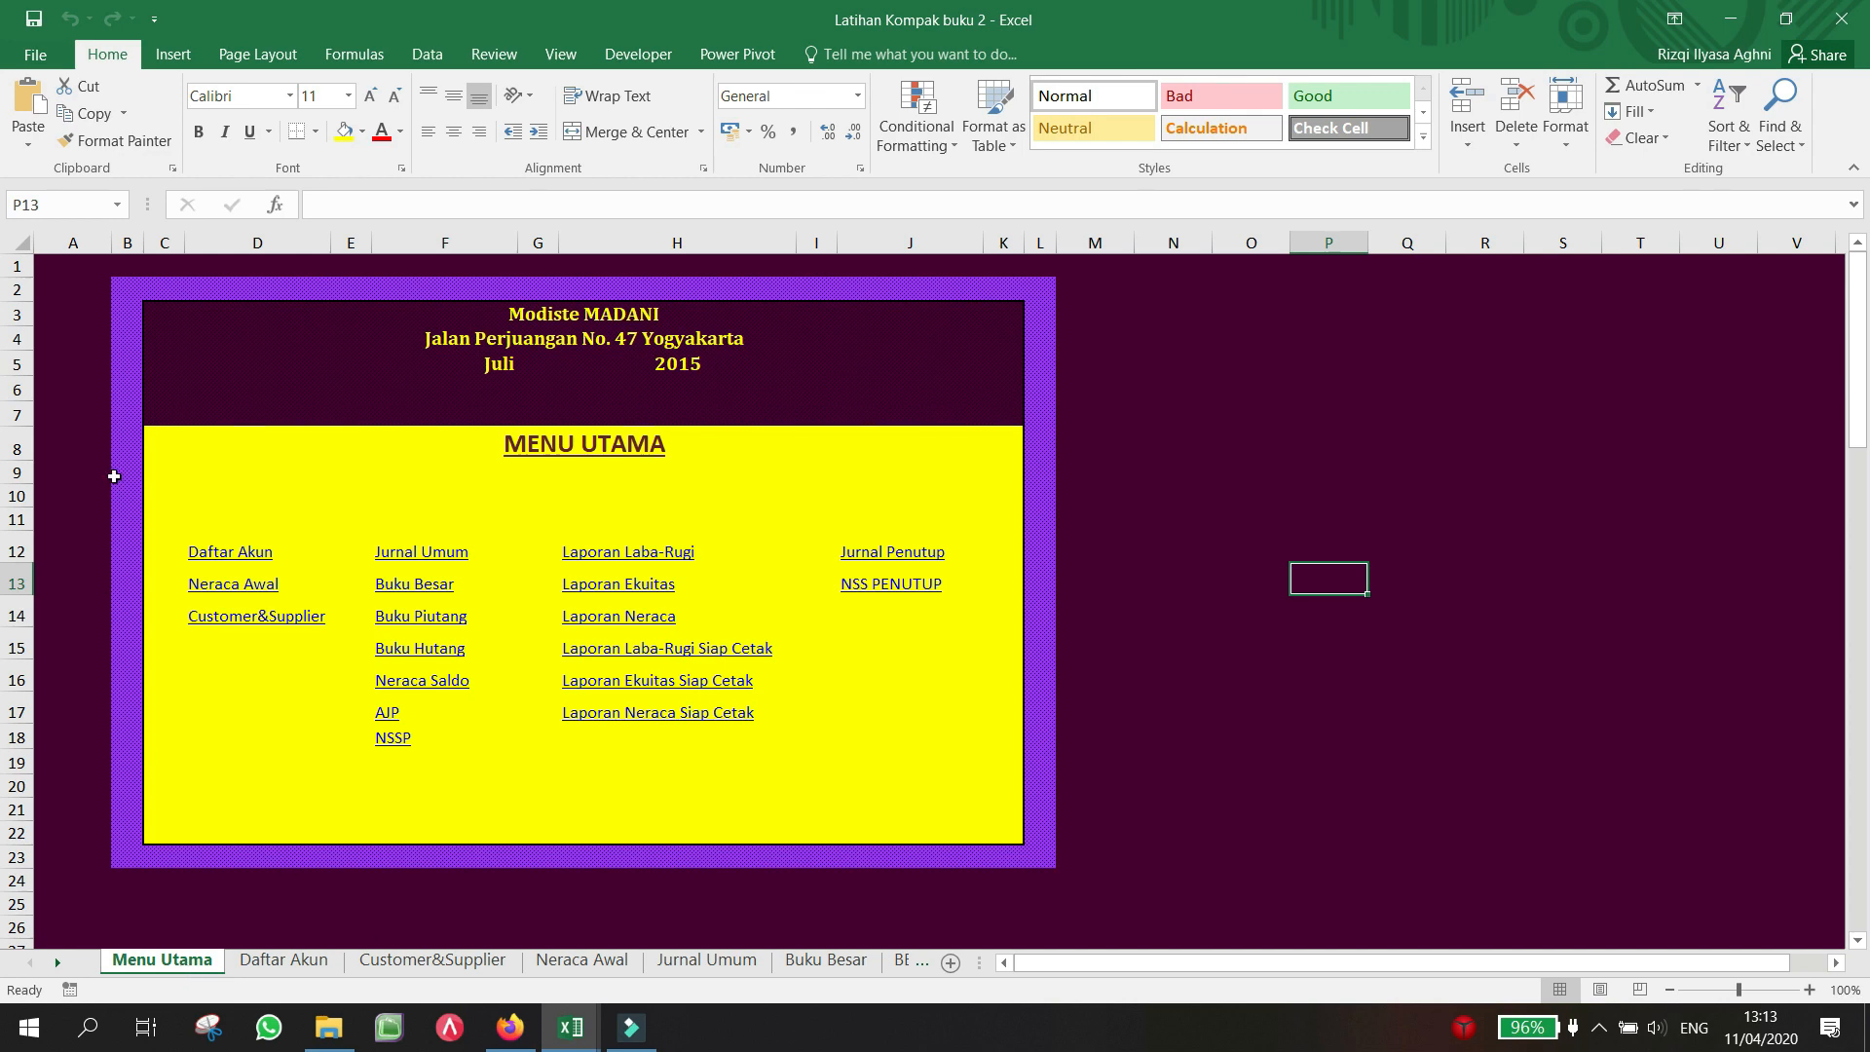
pyautogui.click(136, 362)
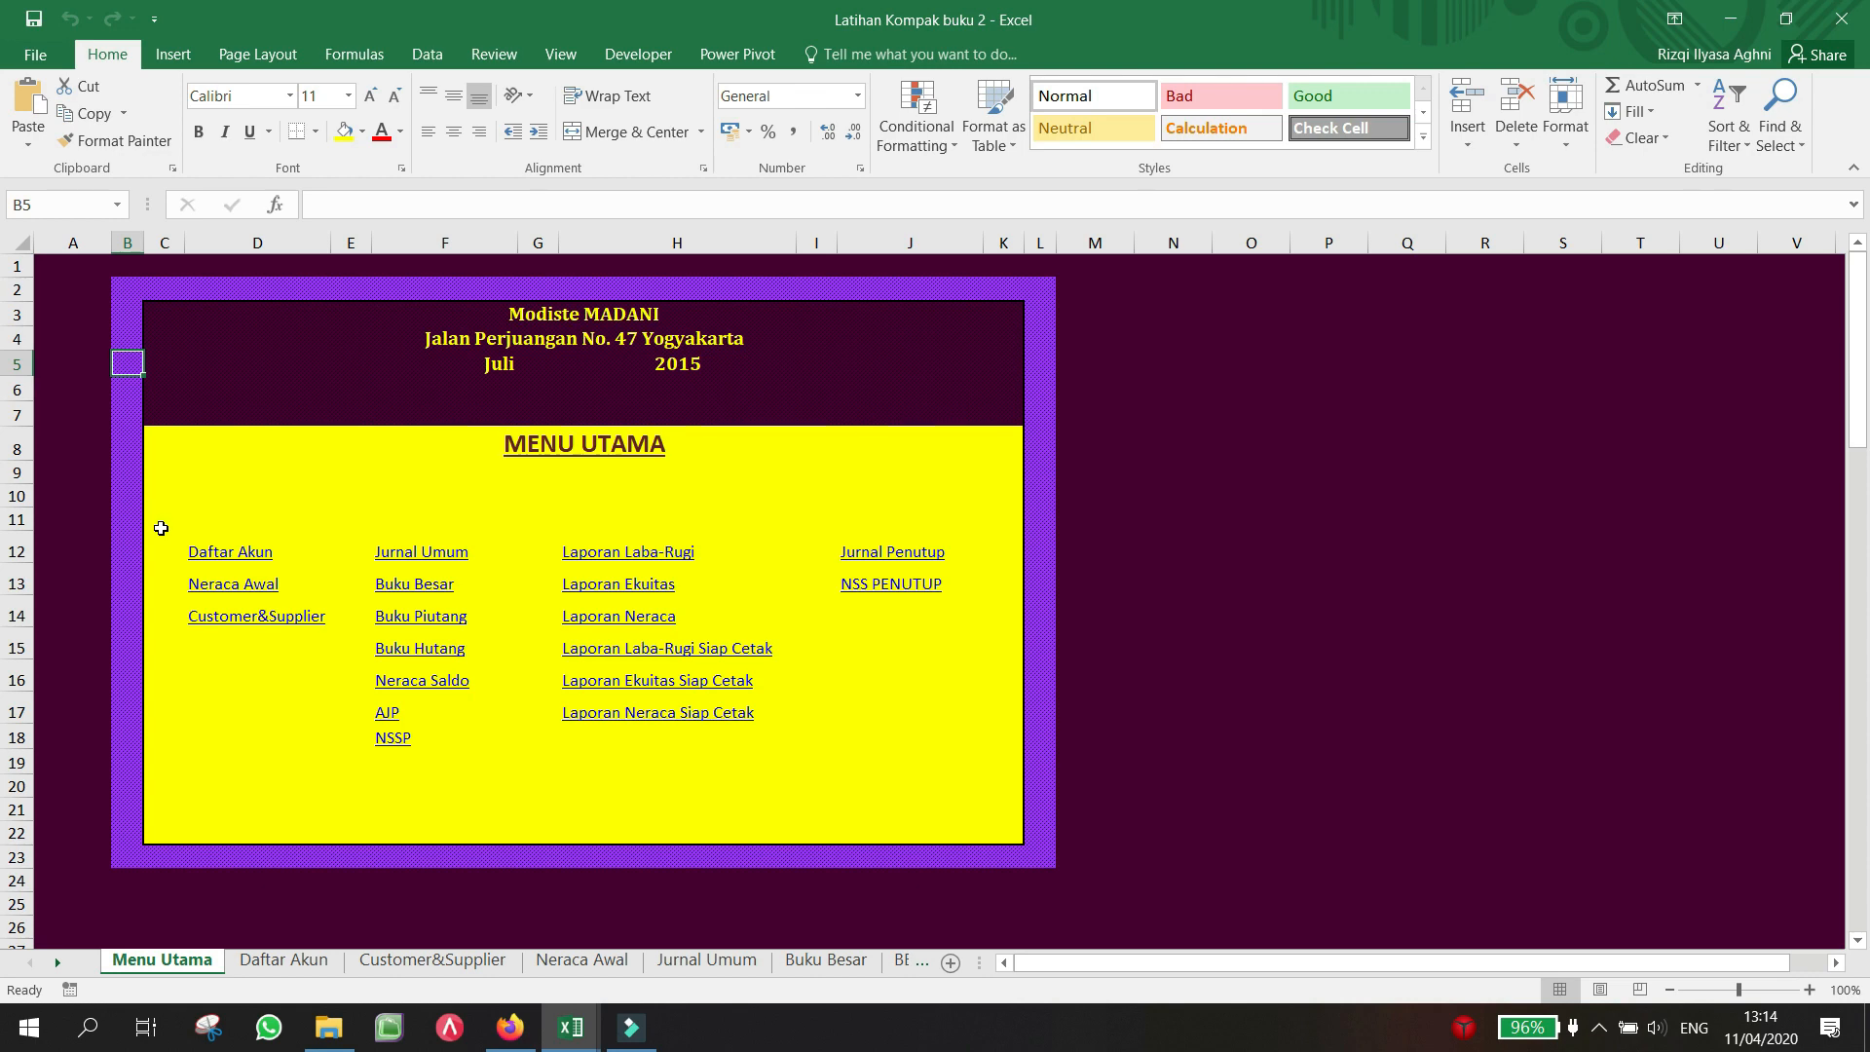
# Step: Follow the Daftar Akun link to view the account list, then return to Menu Utama and highlight its block of sheet links
pyautogui.click(255, 557)
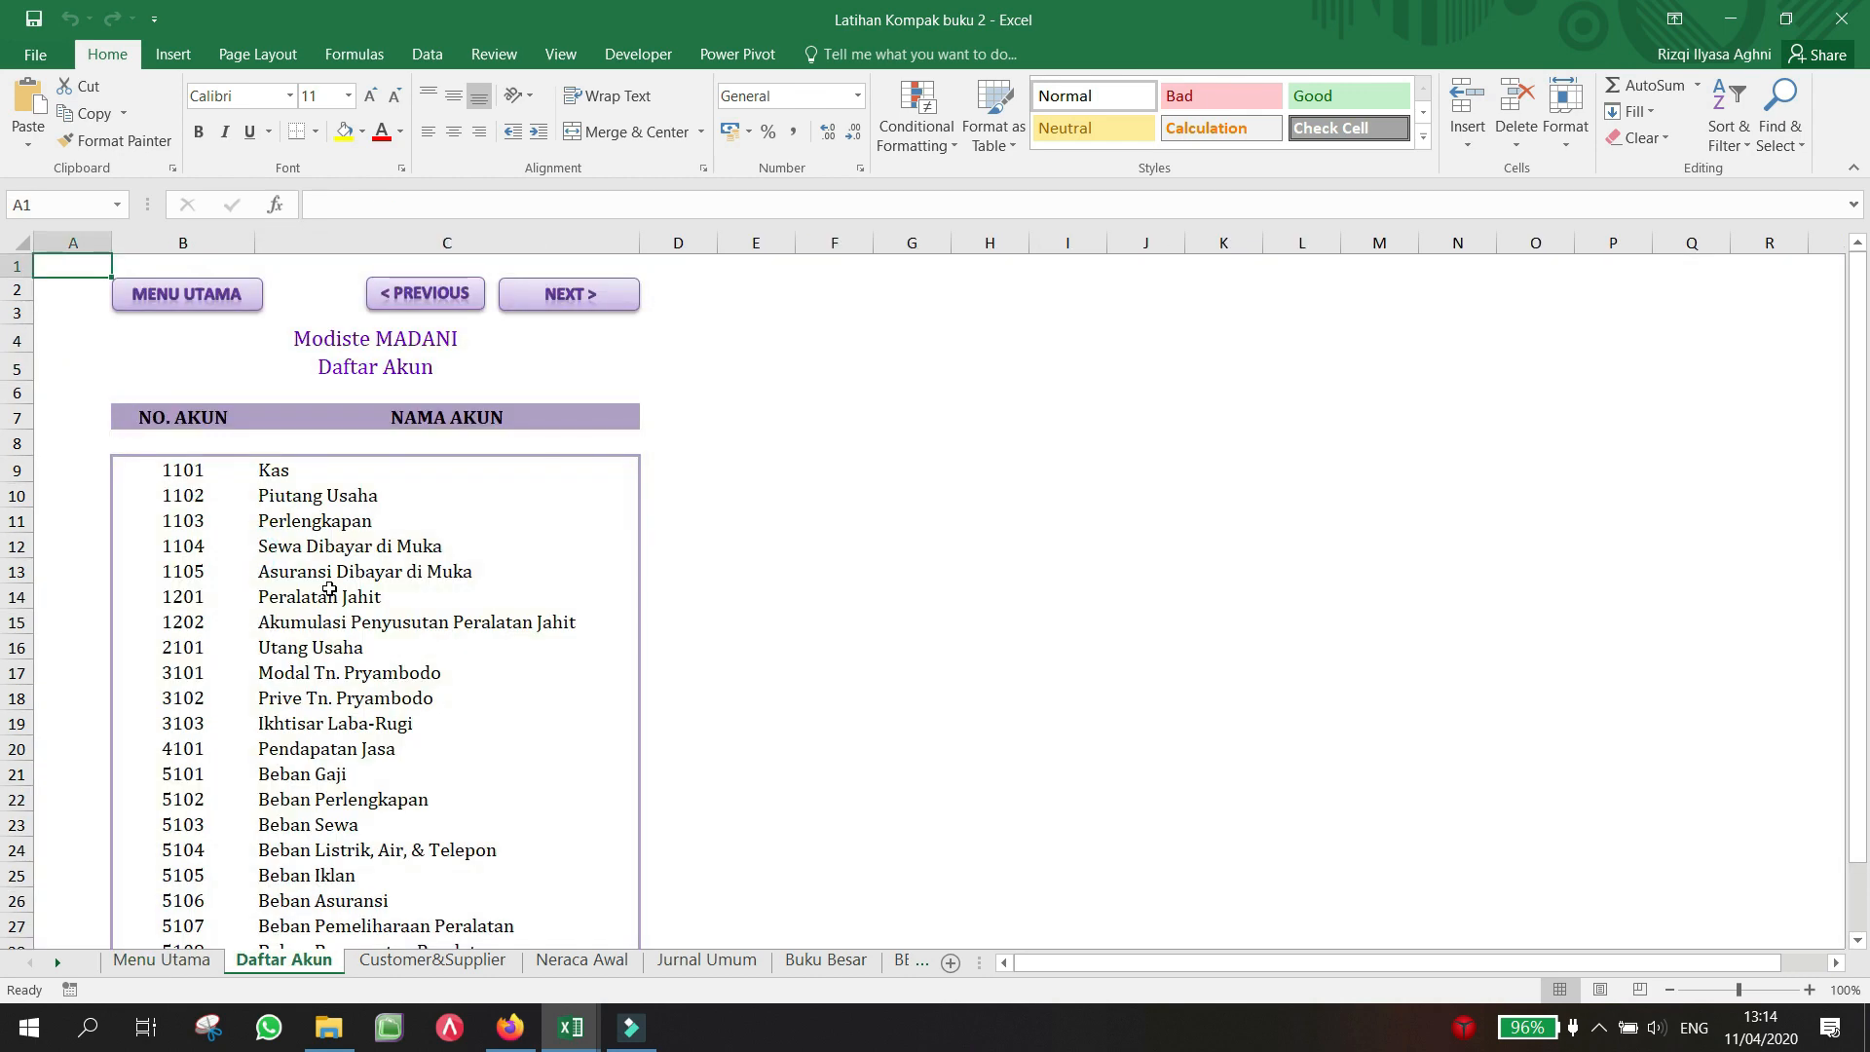
pyautogui.scroll(-3, 448, 622)
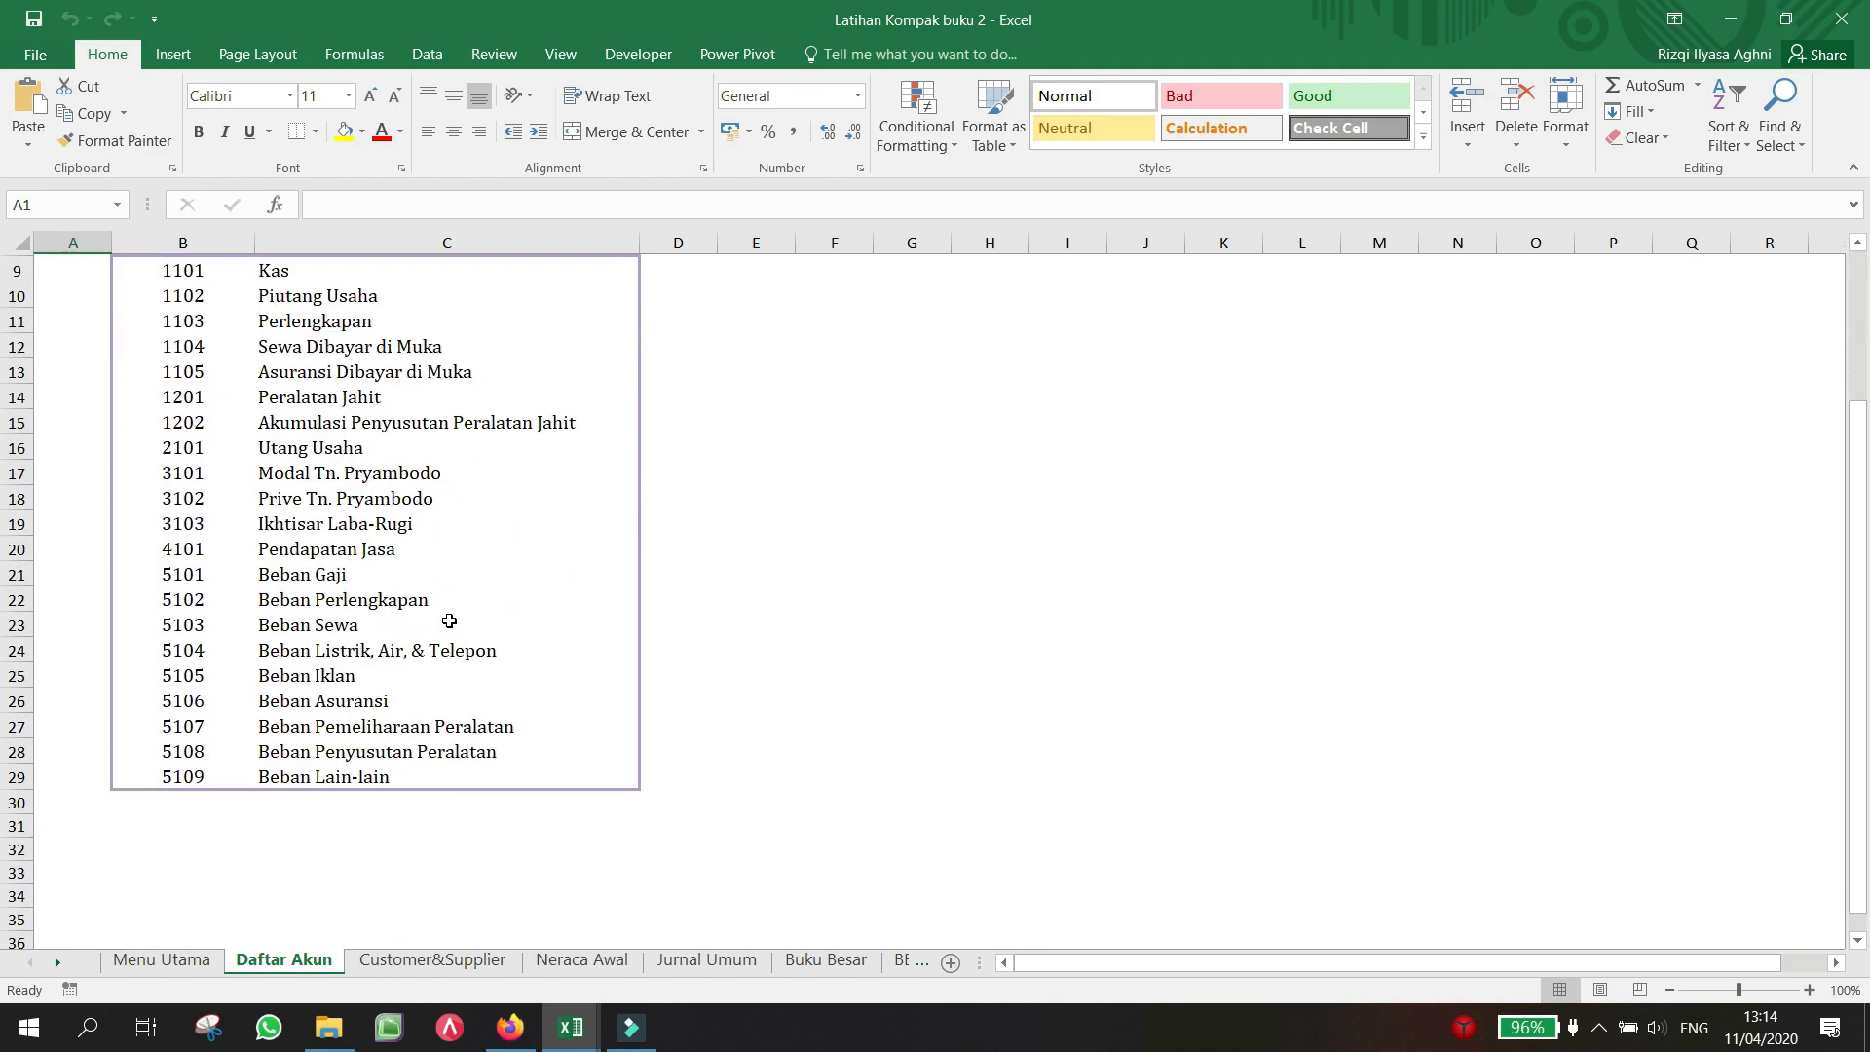
pyautogui.scroll(2, 448, 623)
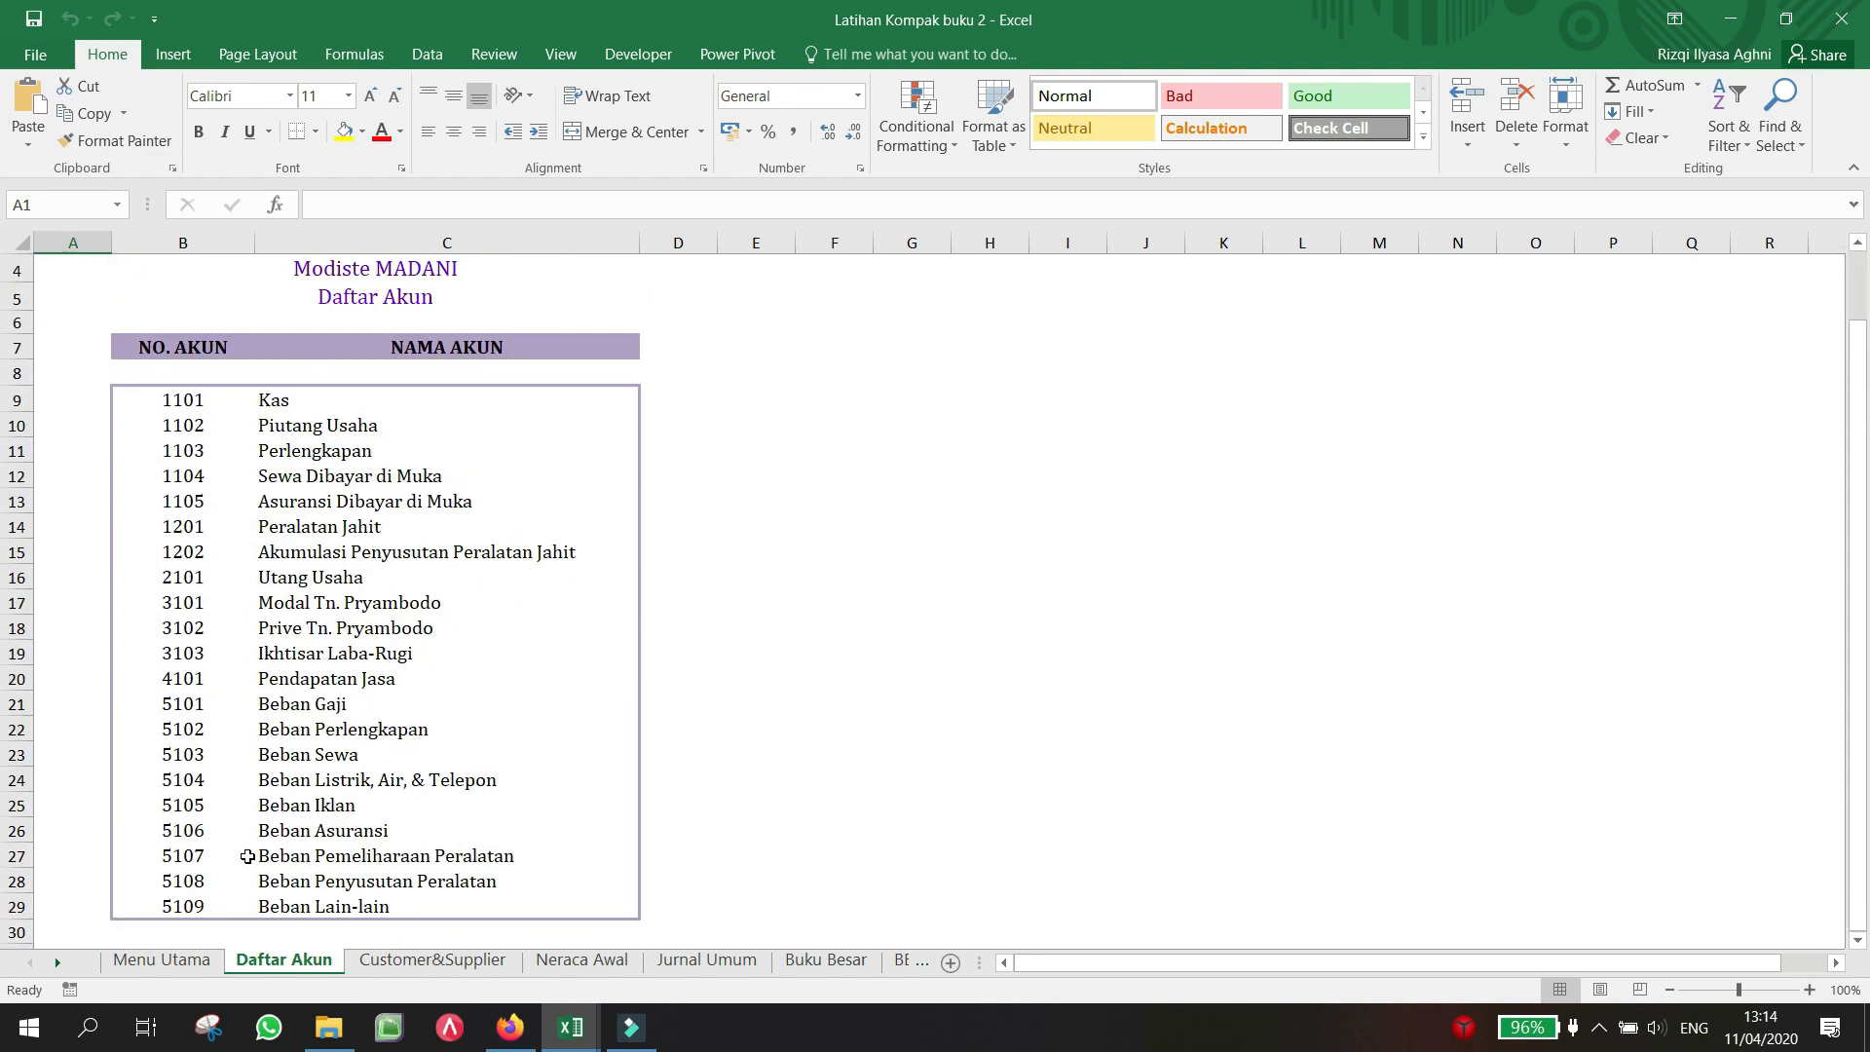
pyautogui.click(175, 962)
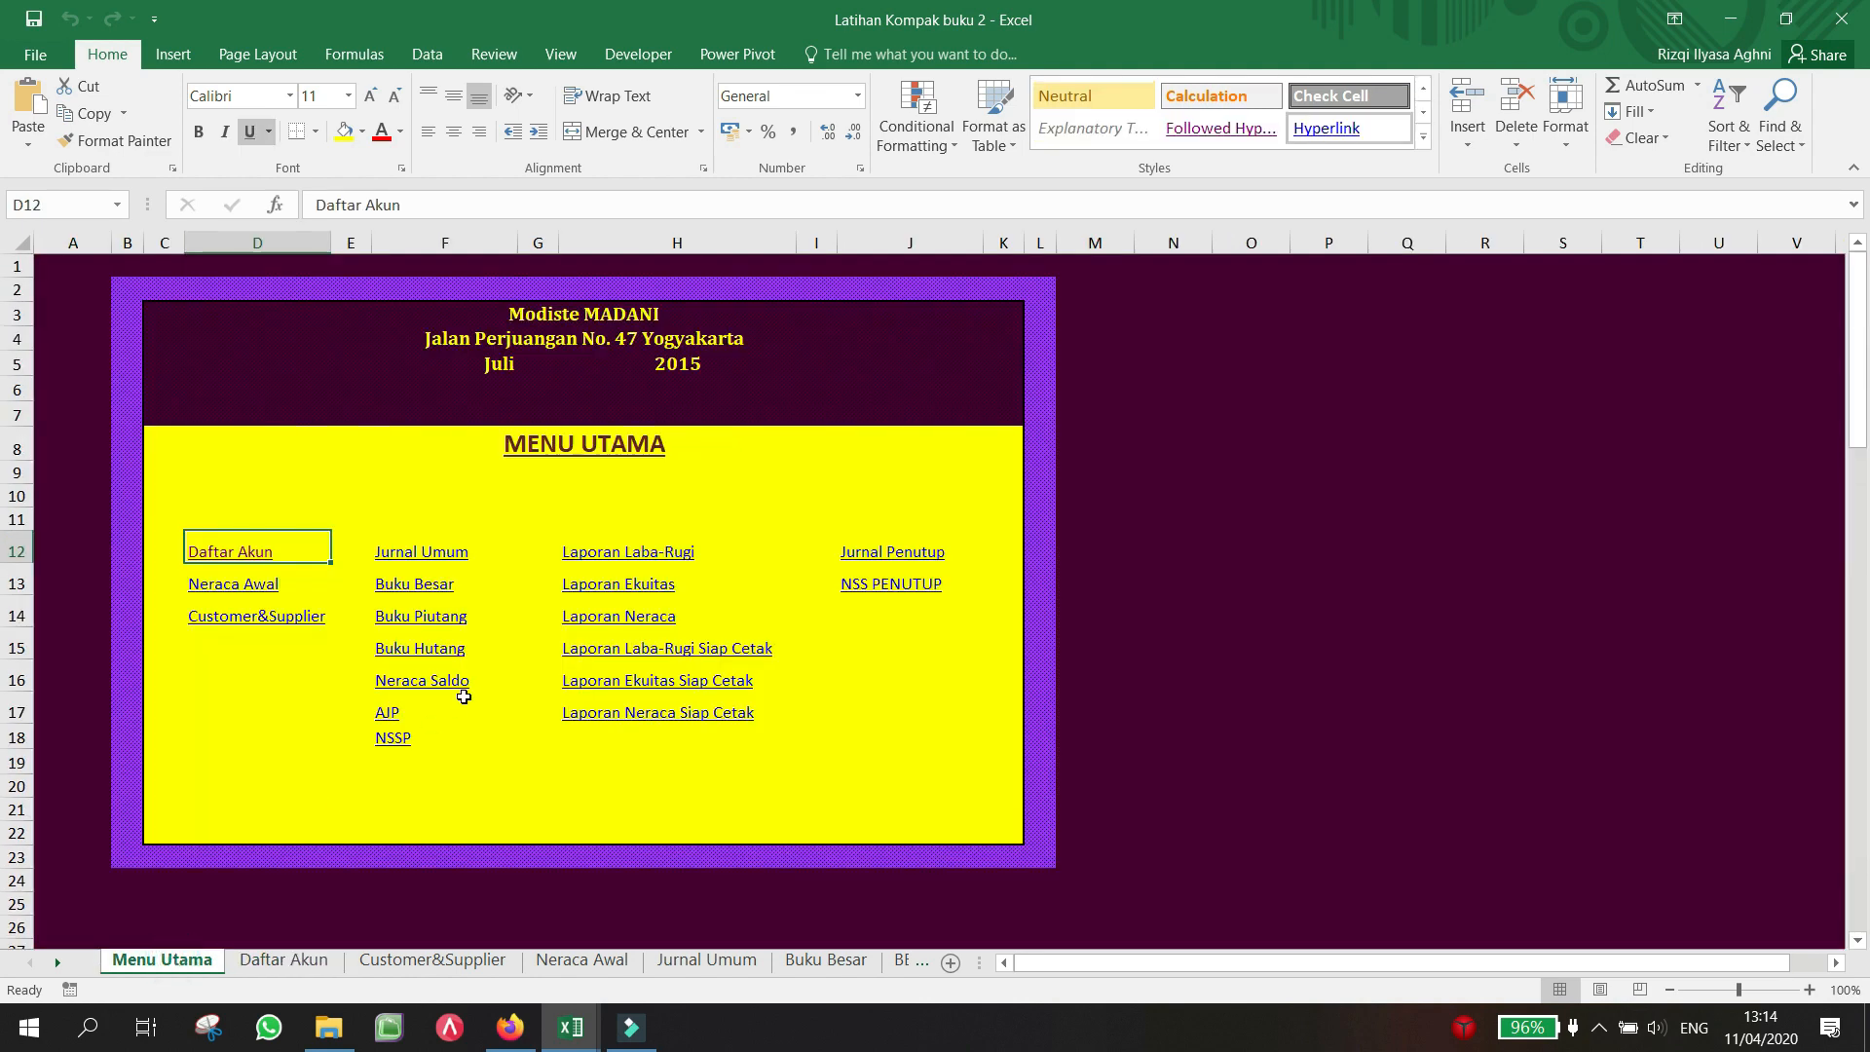
pyautogui.moveTo(190, 518); pyautogui.dragTo(906, 755)
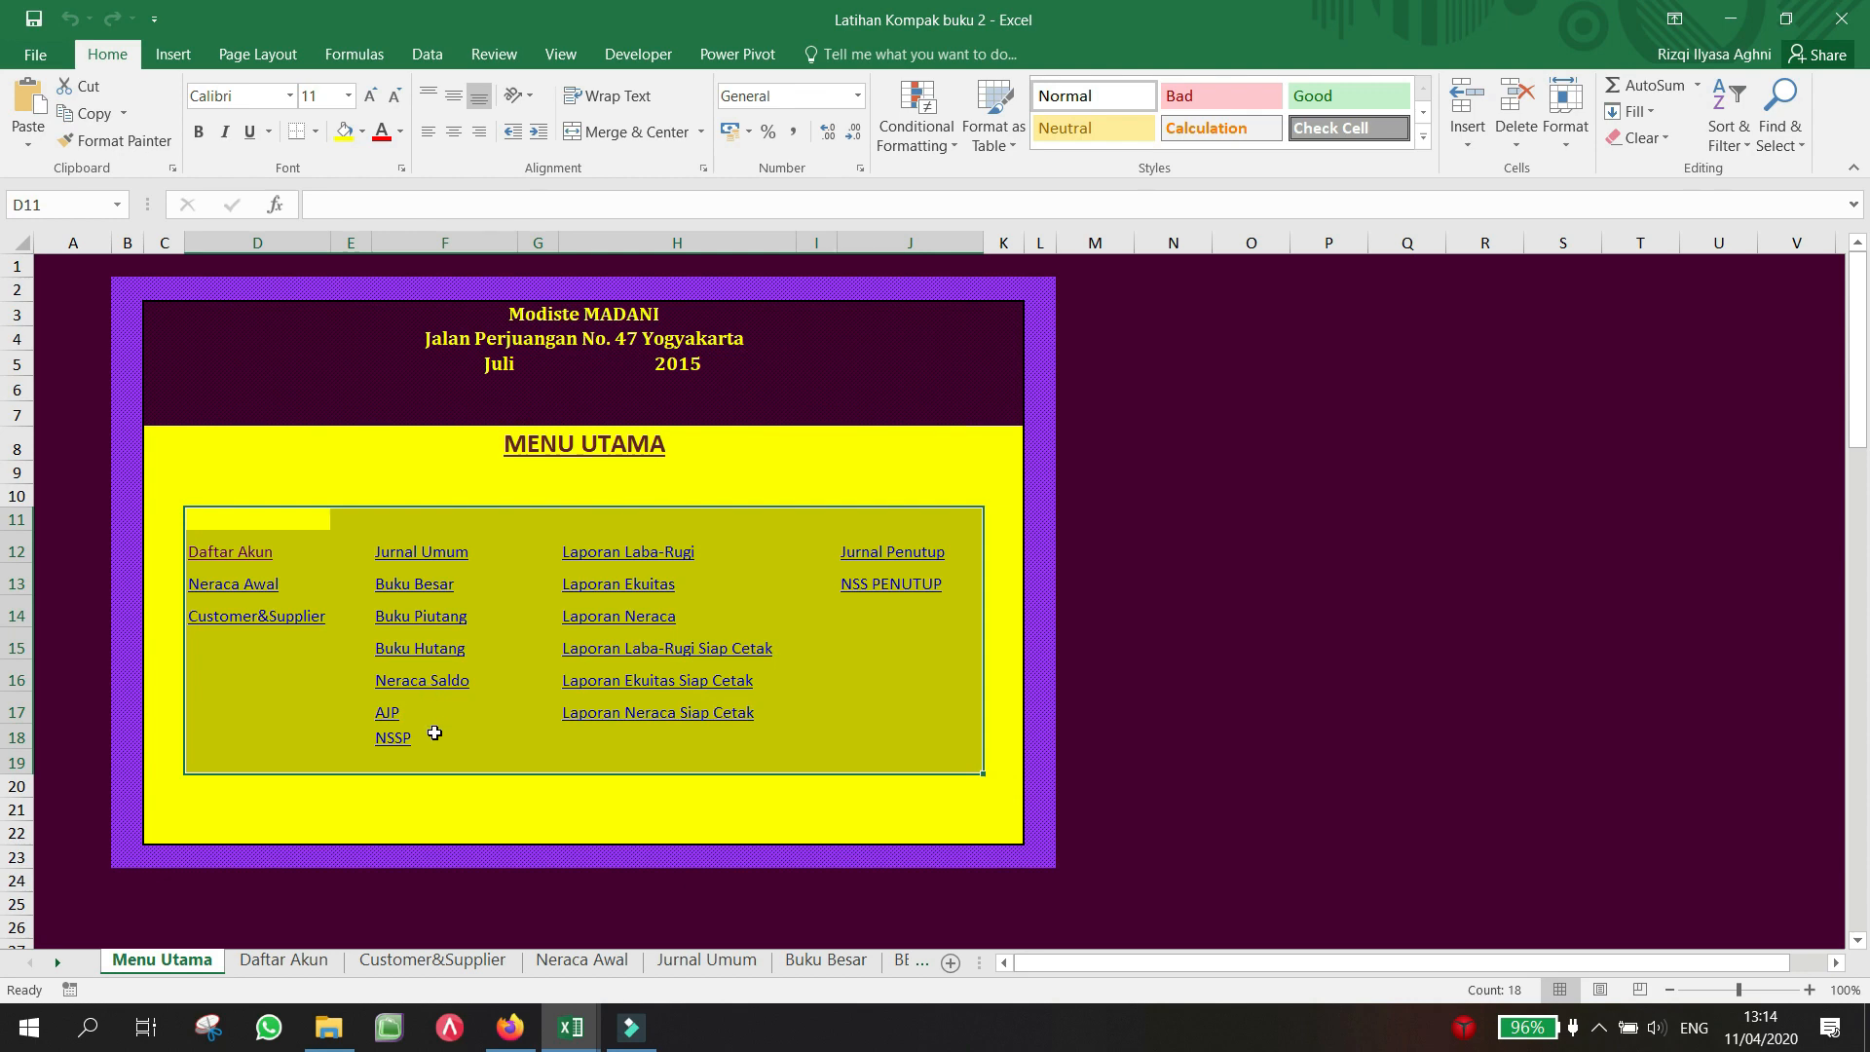
pyautogui.click(298, 874)
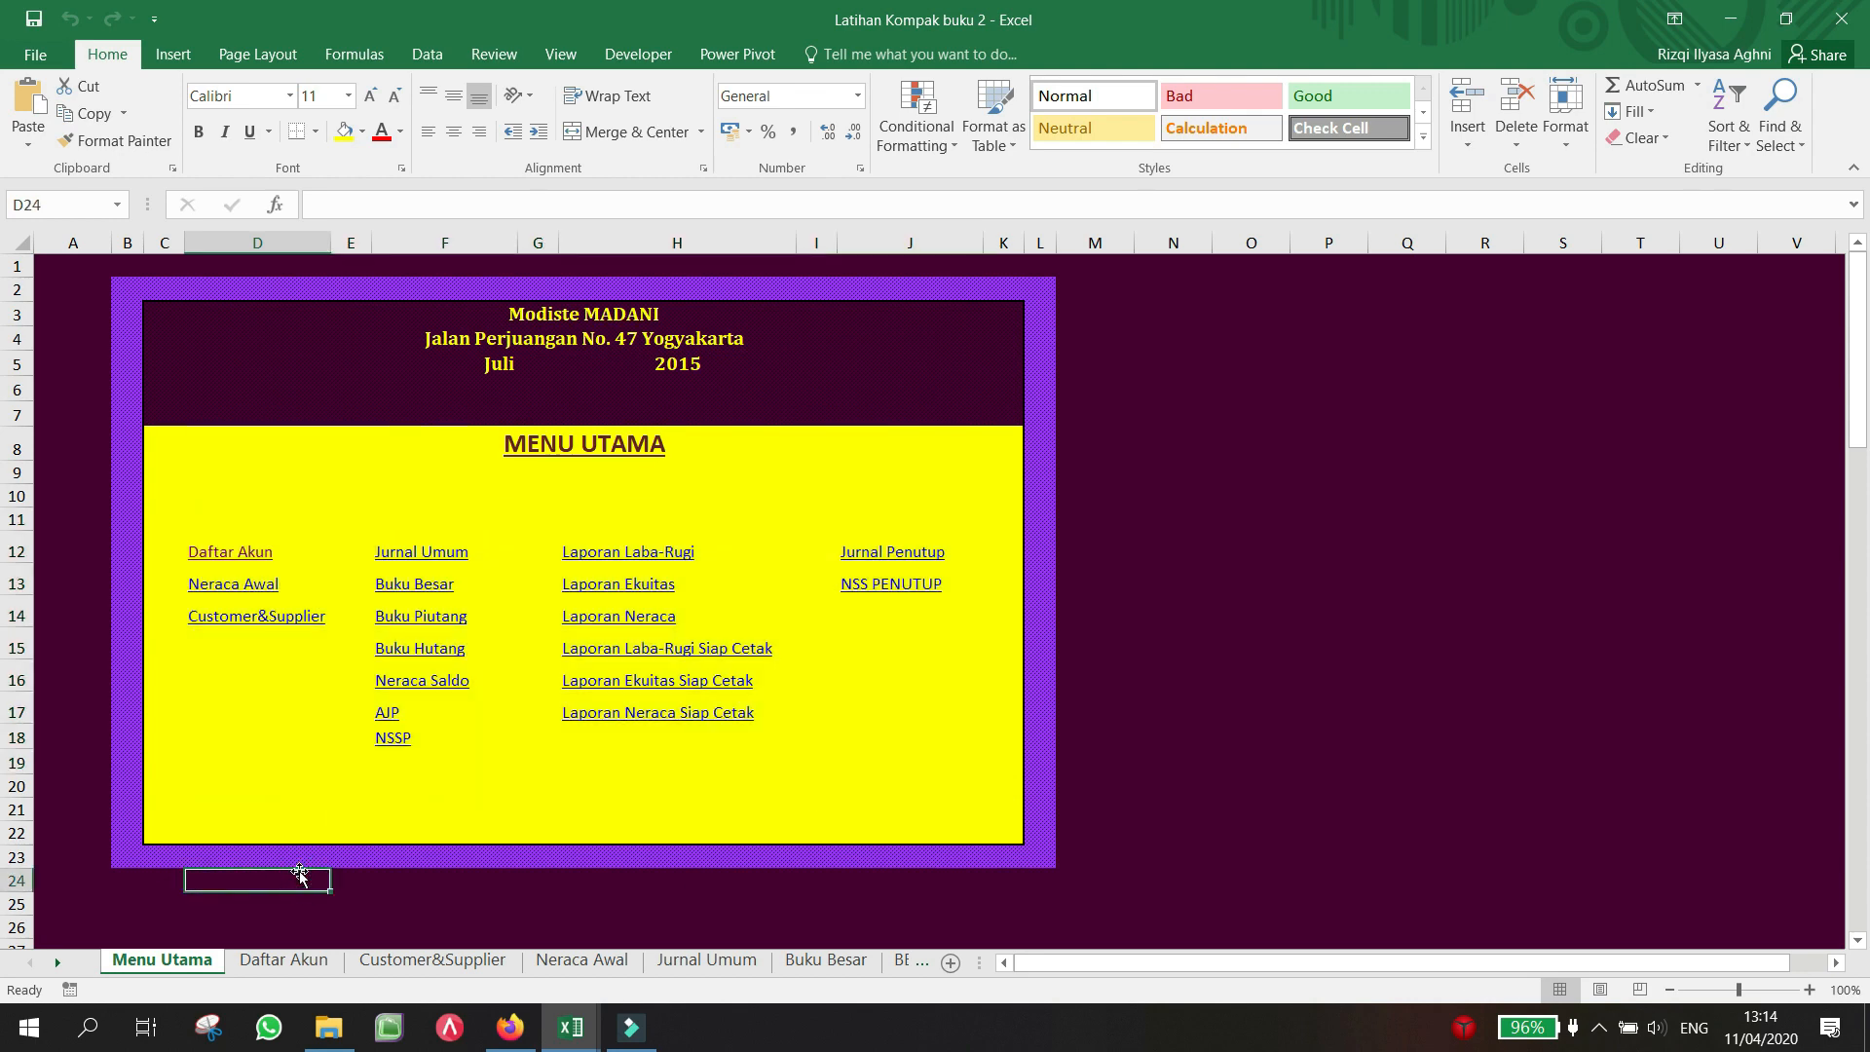
# Step: Examine the account numbers and names on the Daftar Akun sheet, from the asset accounts down to the expense accounts
pyautogui.click(283, 959)
pyautogui.click(836, 658)
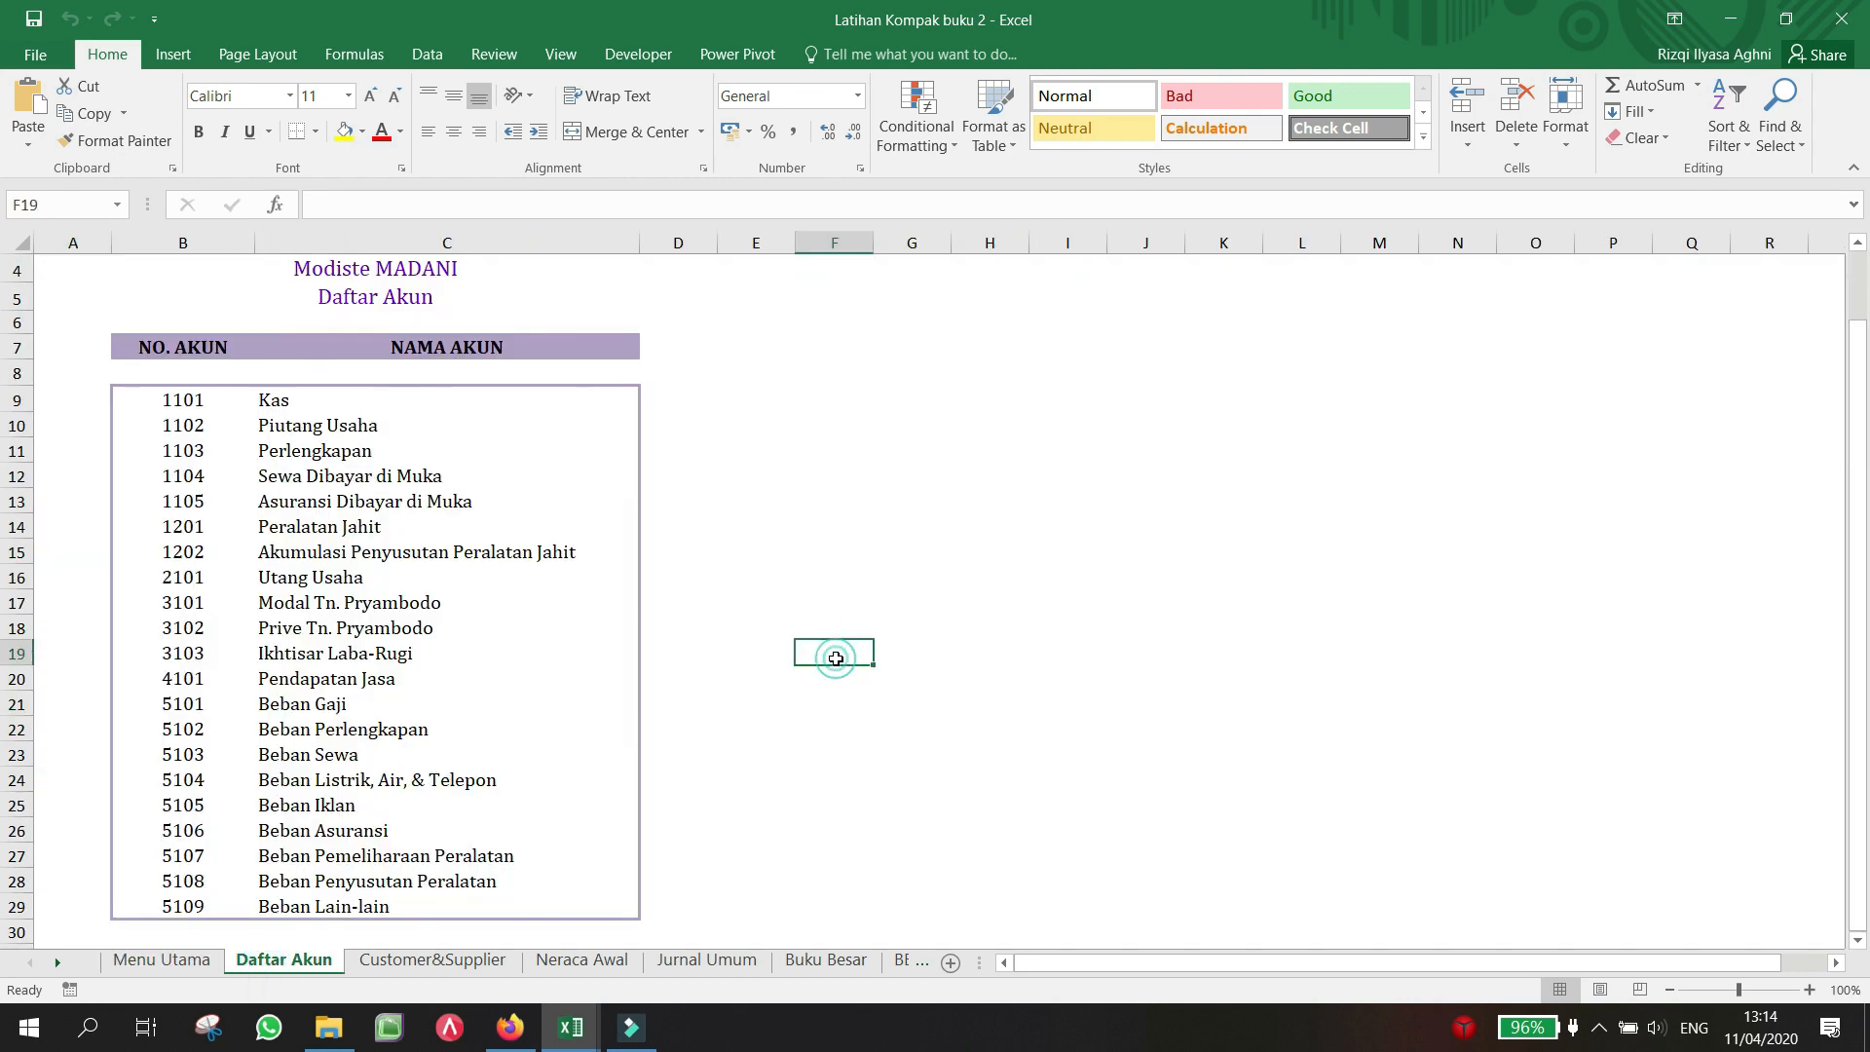
pyautogui.scroll(1, 836, 658)
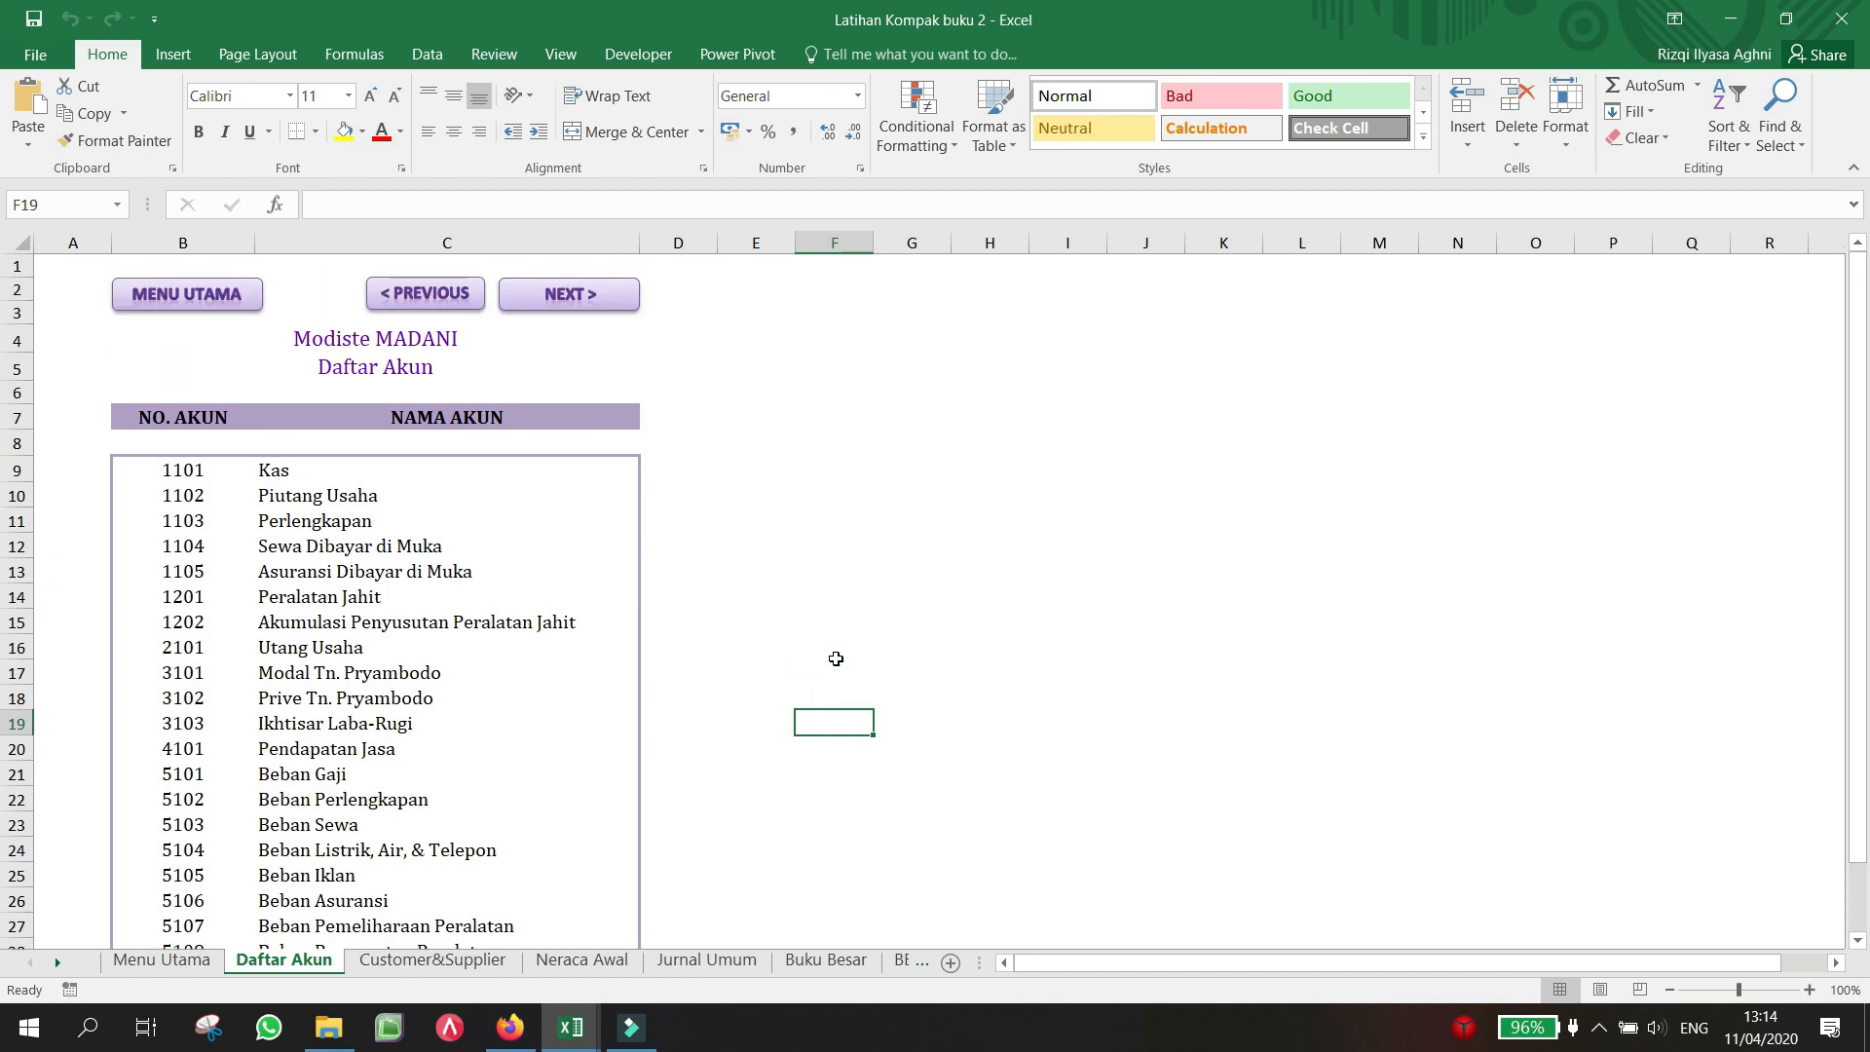
pyautogui.click(206, 568)
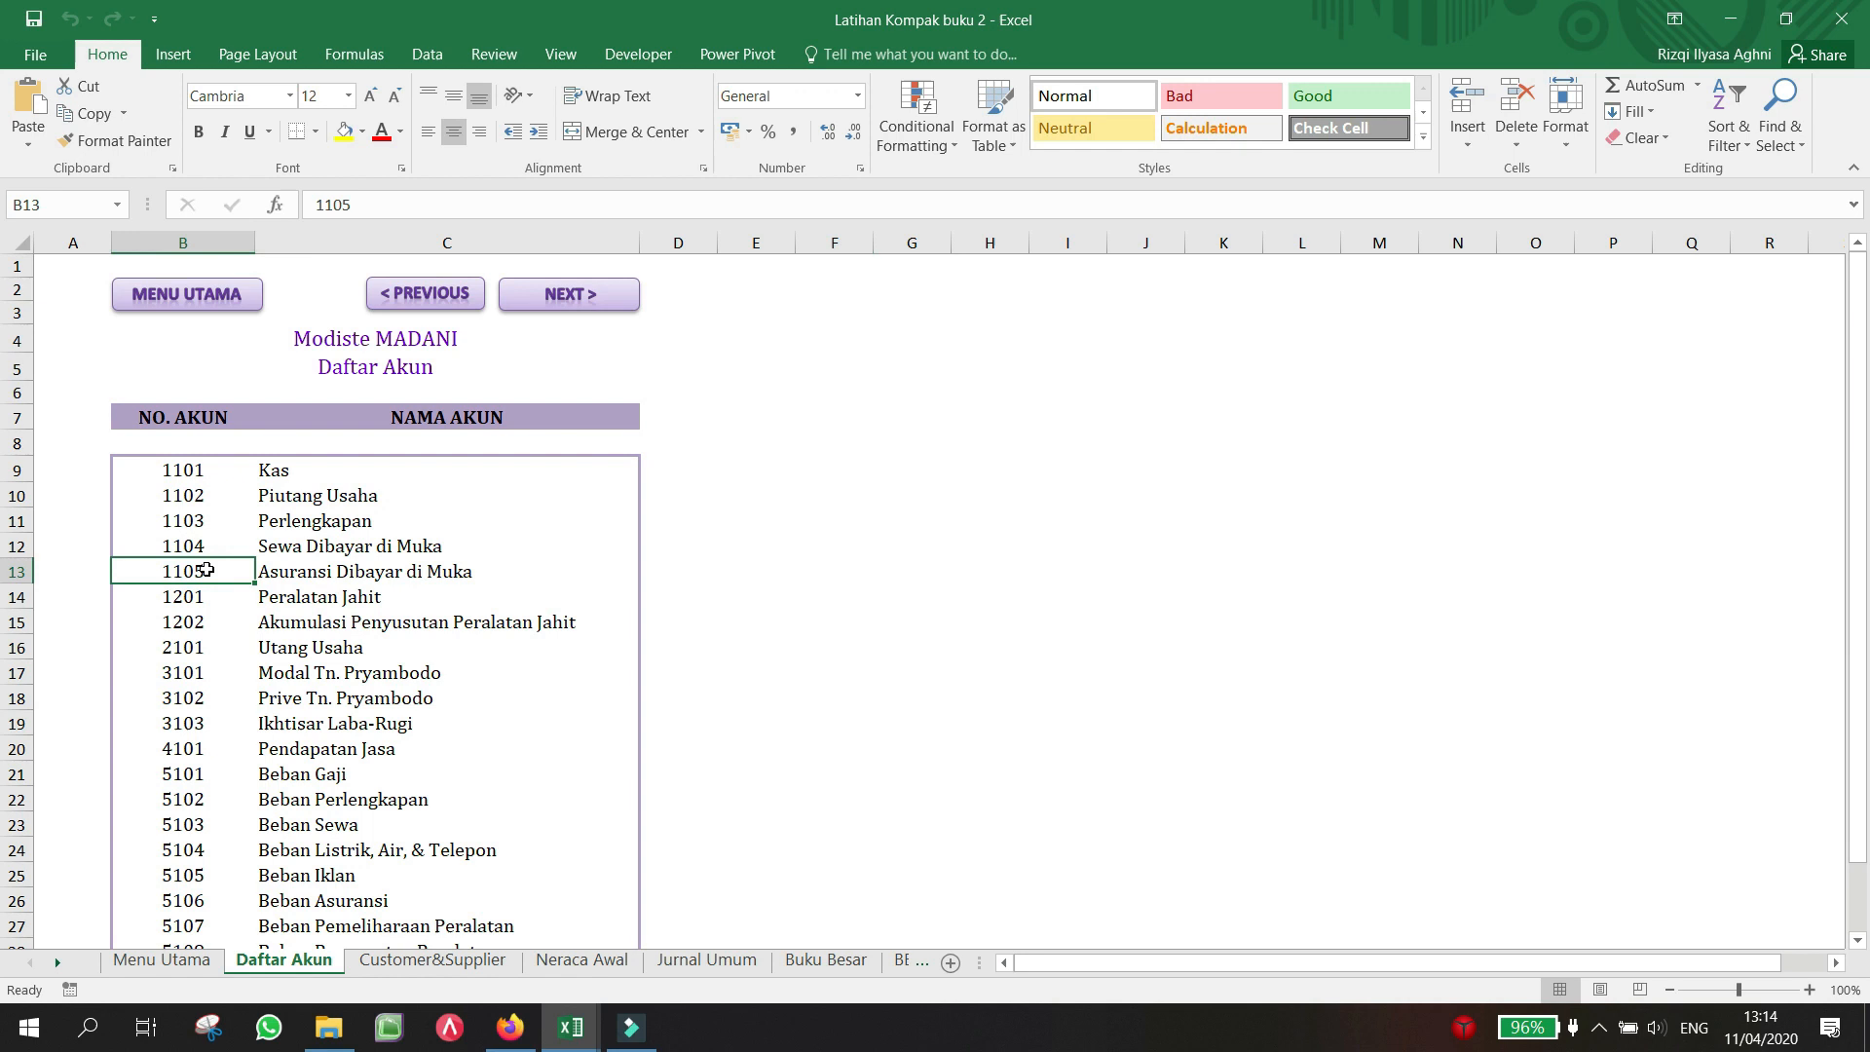
pyautogui.click(295, 623)
pyautogui.click(161, 672)
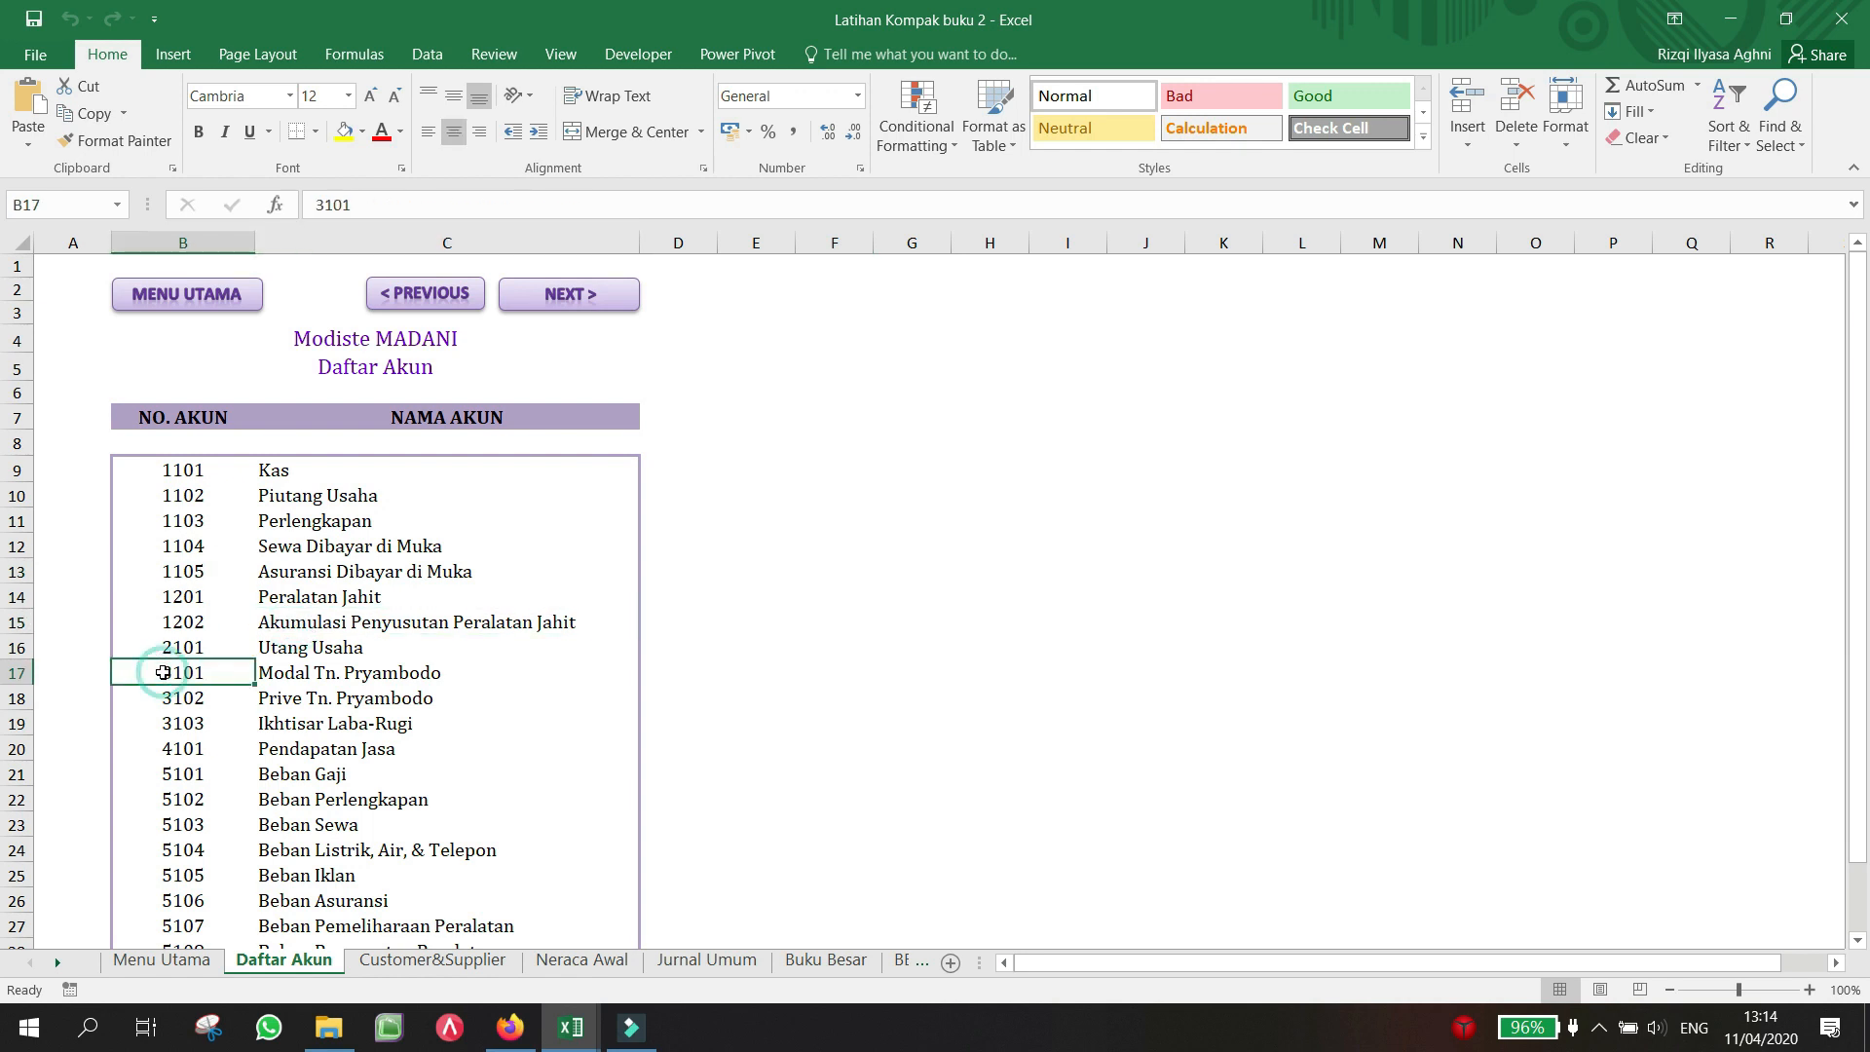
pyautogui.click(402, 698)
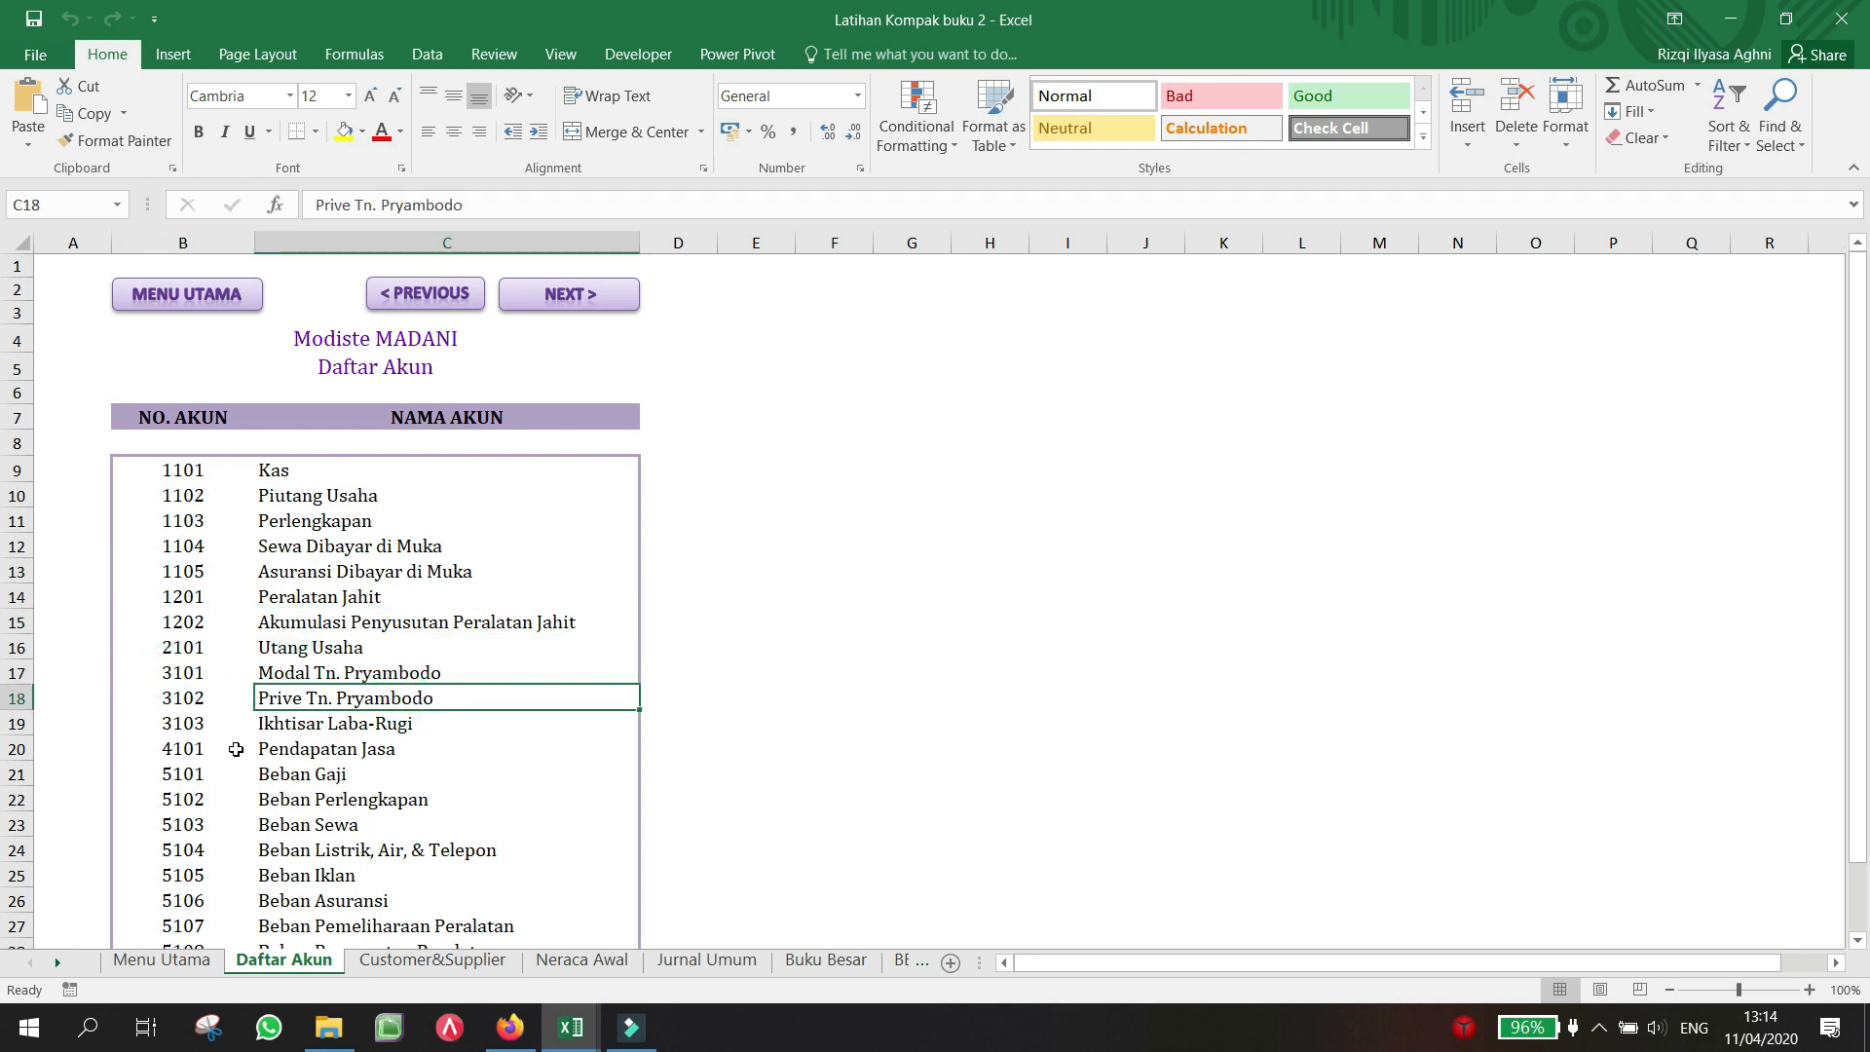
pyautogui.click(203, 742)
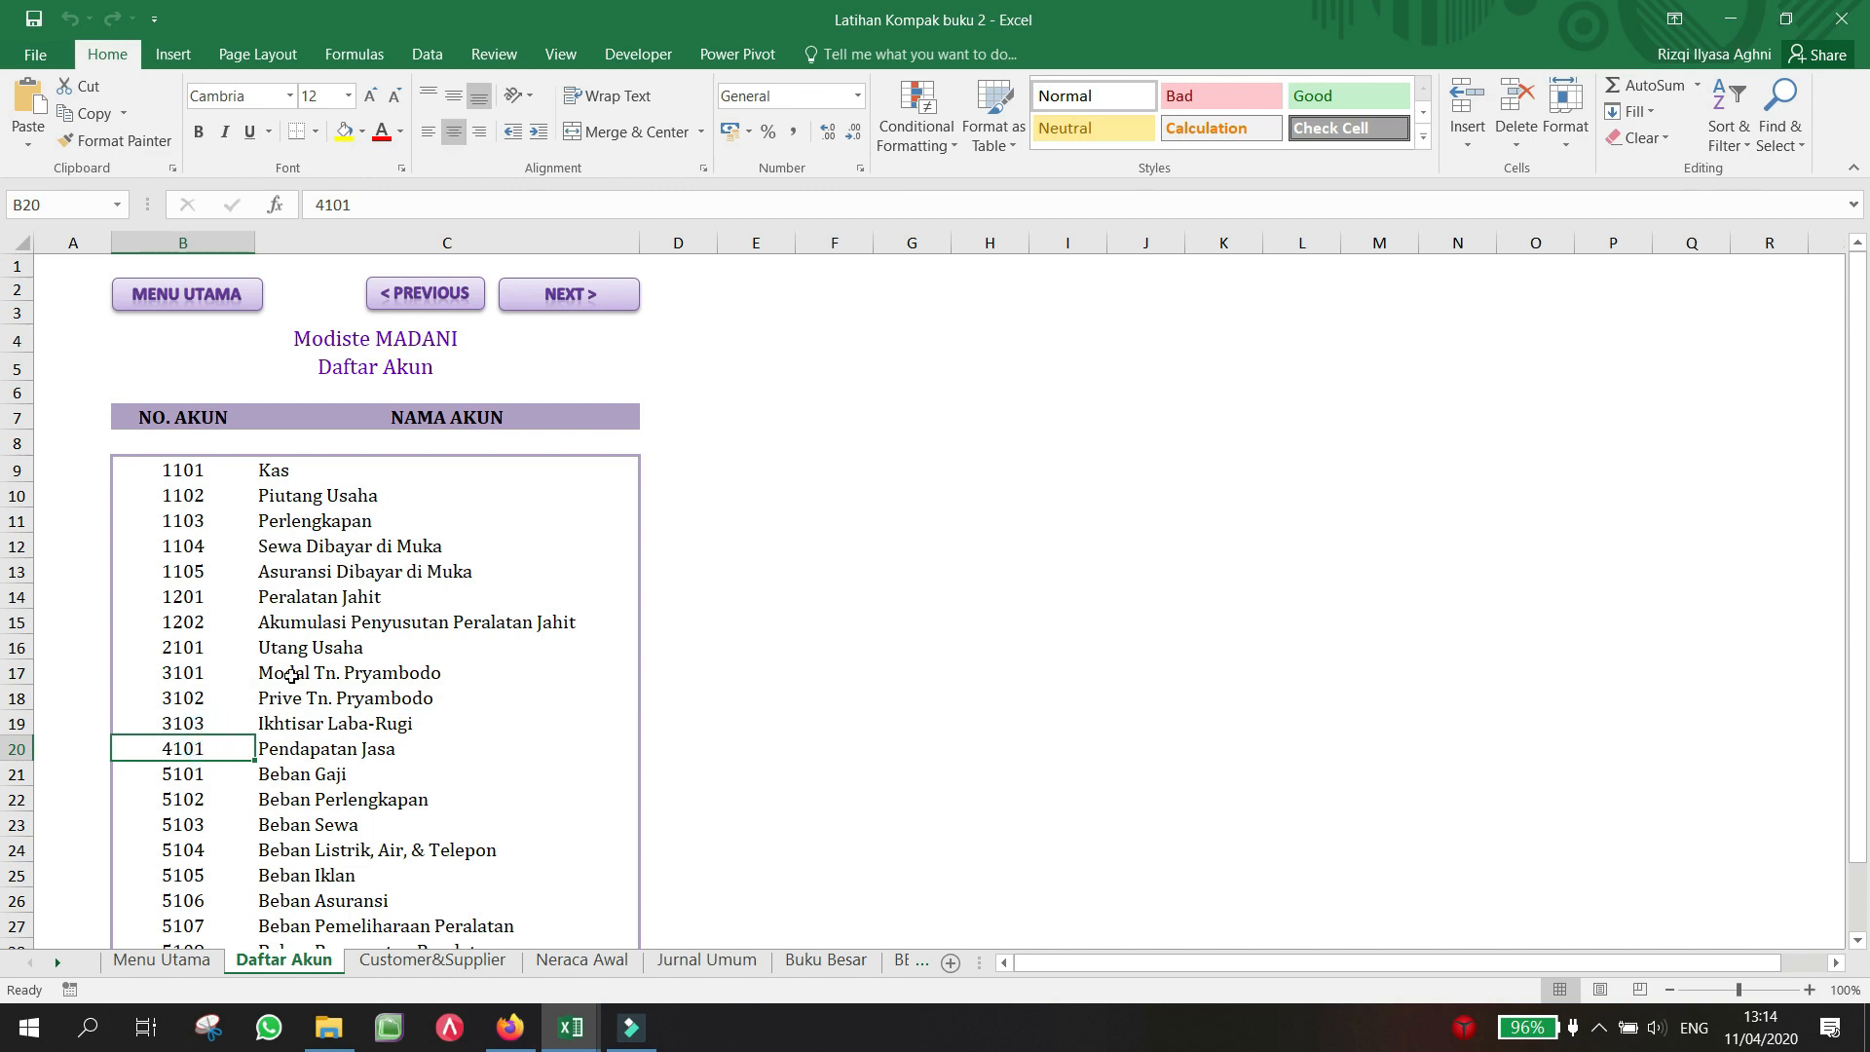
pyautogui.scroll(-3, 291, 674)
pyautogui.scroll(3, 292, 674)
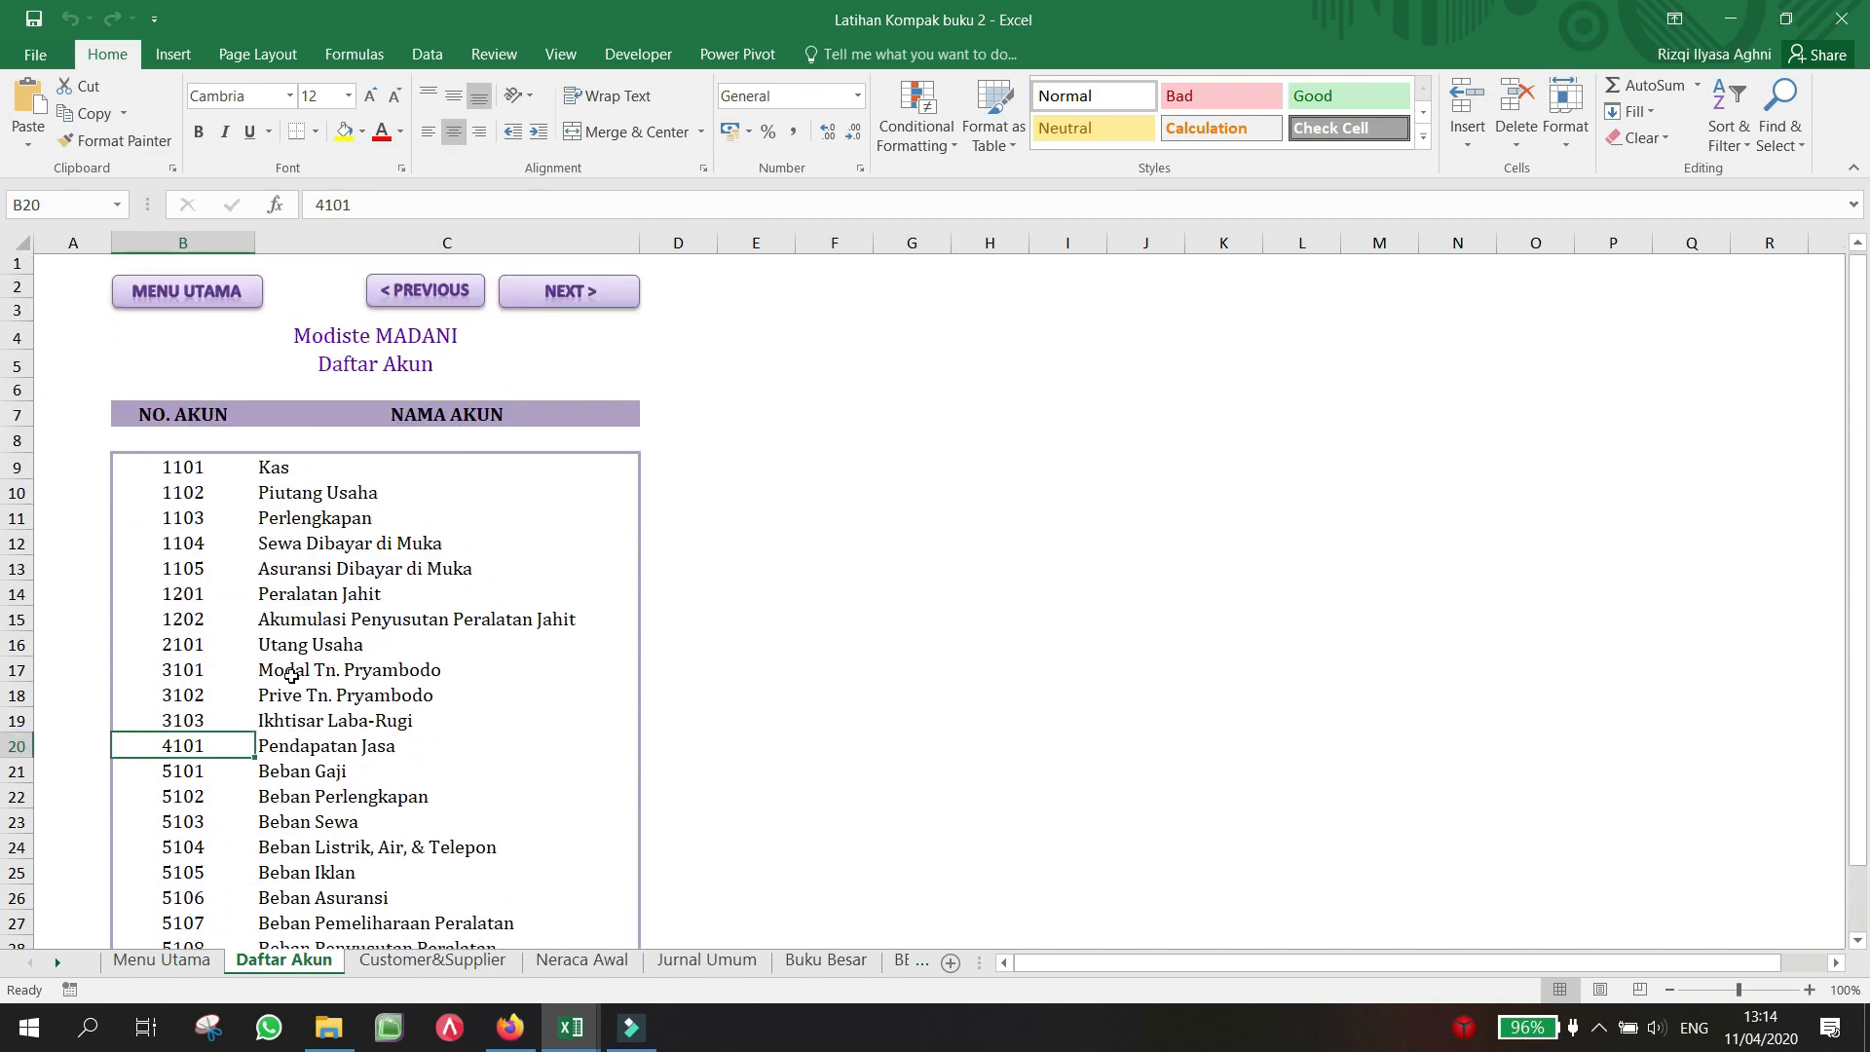
pyautogui.scroll(-2, 291, 674)
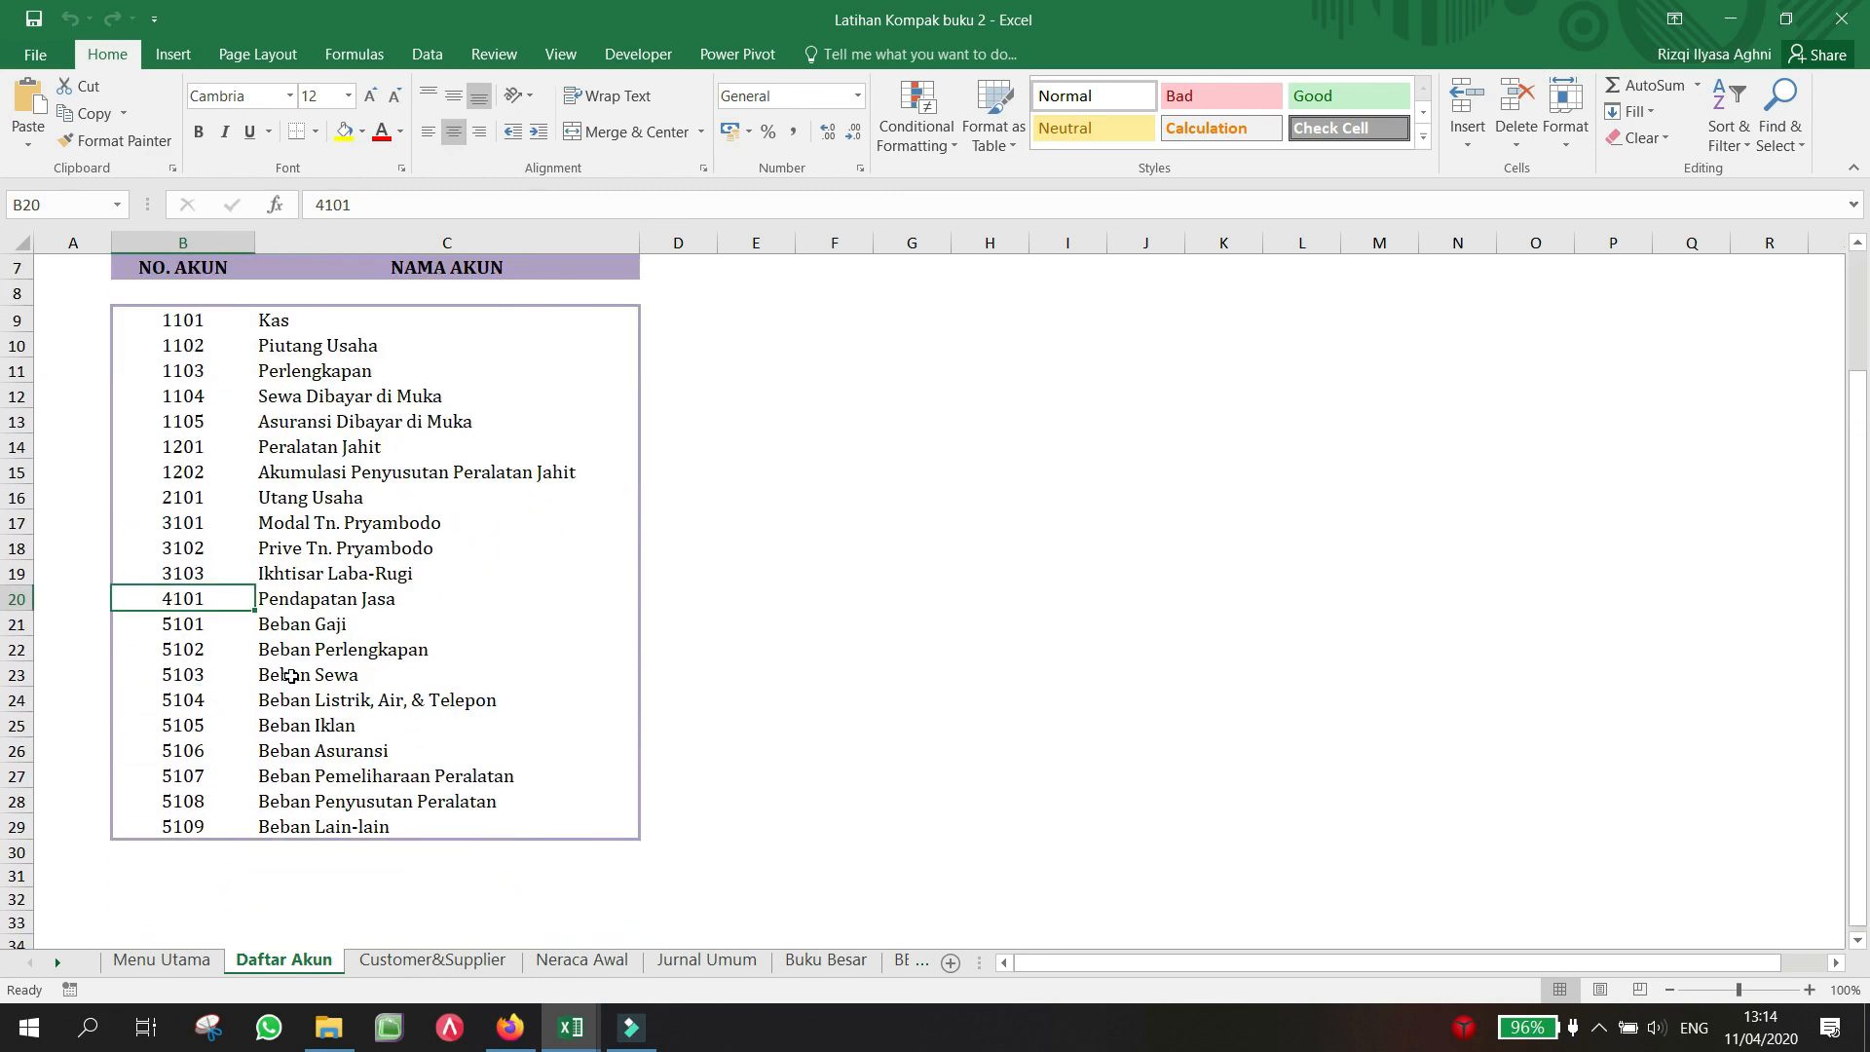
pyautogui.scroll(2, 291, 673)
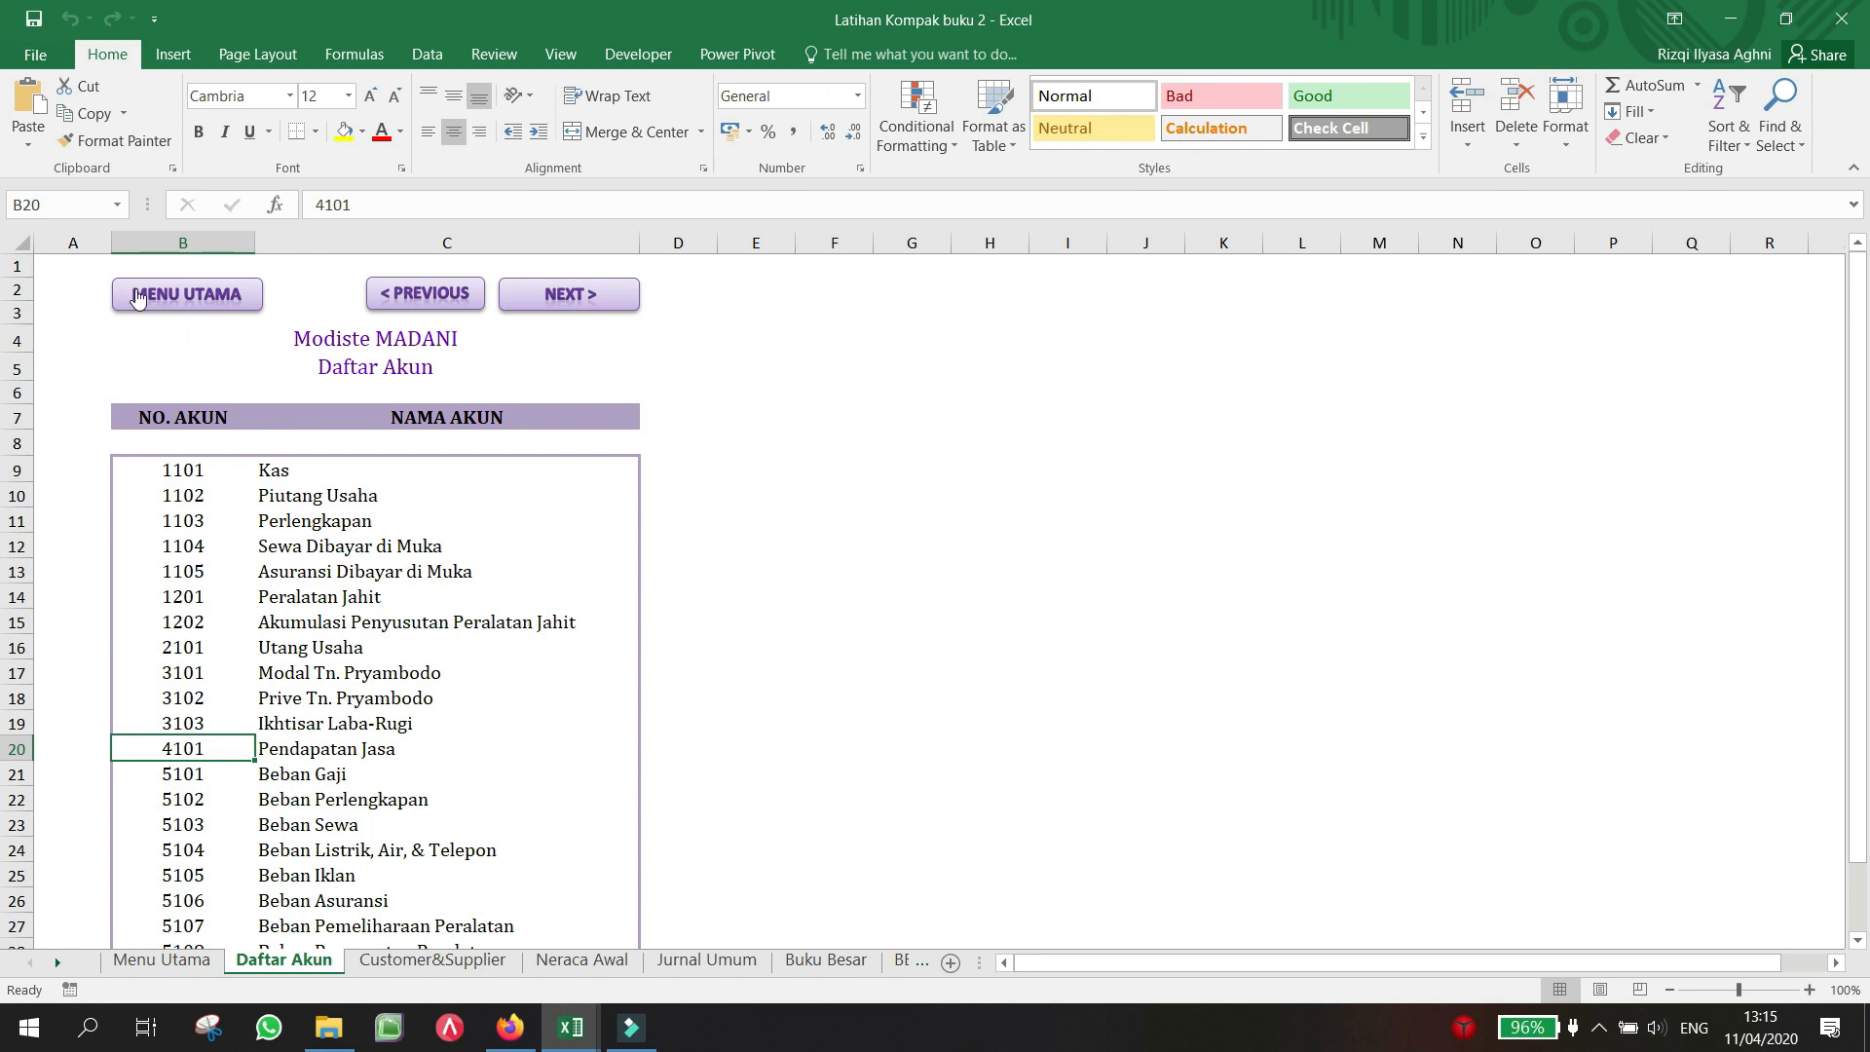
# Step: Try out the Daftar Akun sheet's own navigation links to the main menu, the previous sheet and the following sheet
pyautogui.moveTo(95, 263)
pyautogui.mouseDown()
pyautogui.moveTo(536, 339)
pyautogui.moveTo(635, 312)
pyautogui.moveTo(649, 335)
pyautogui.mouseUp()
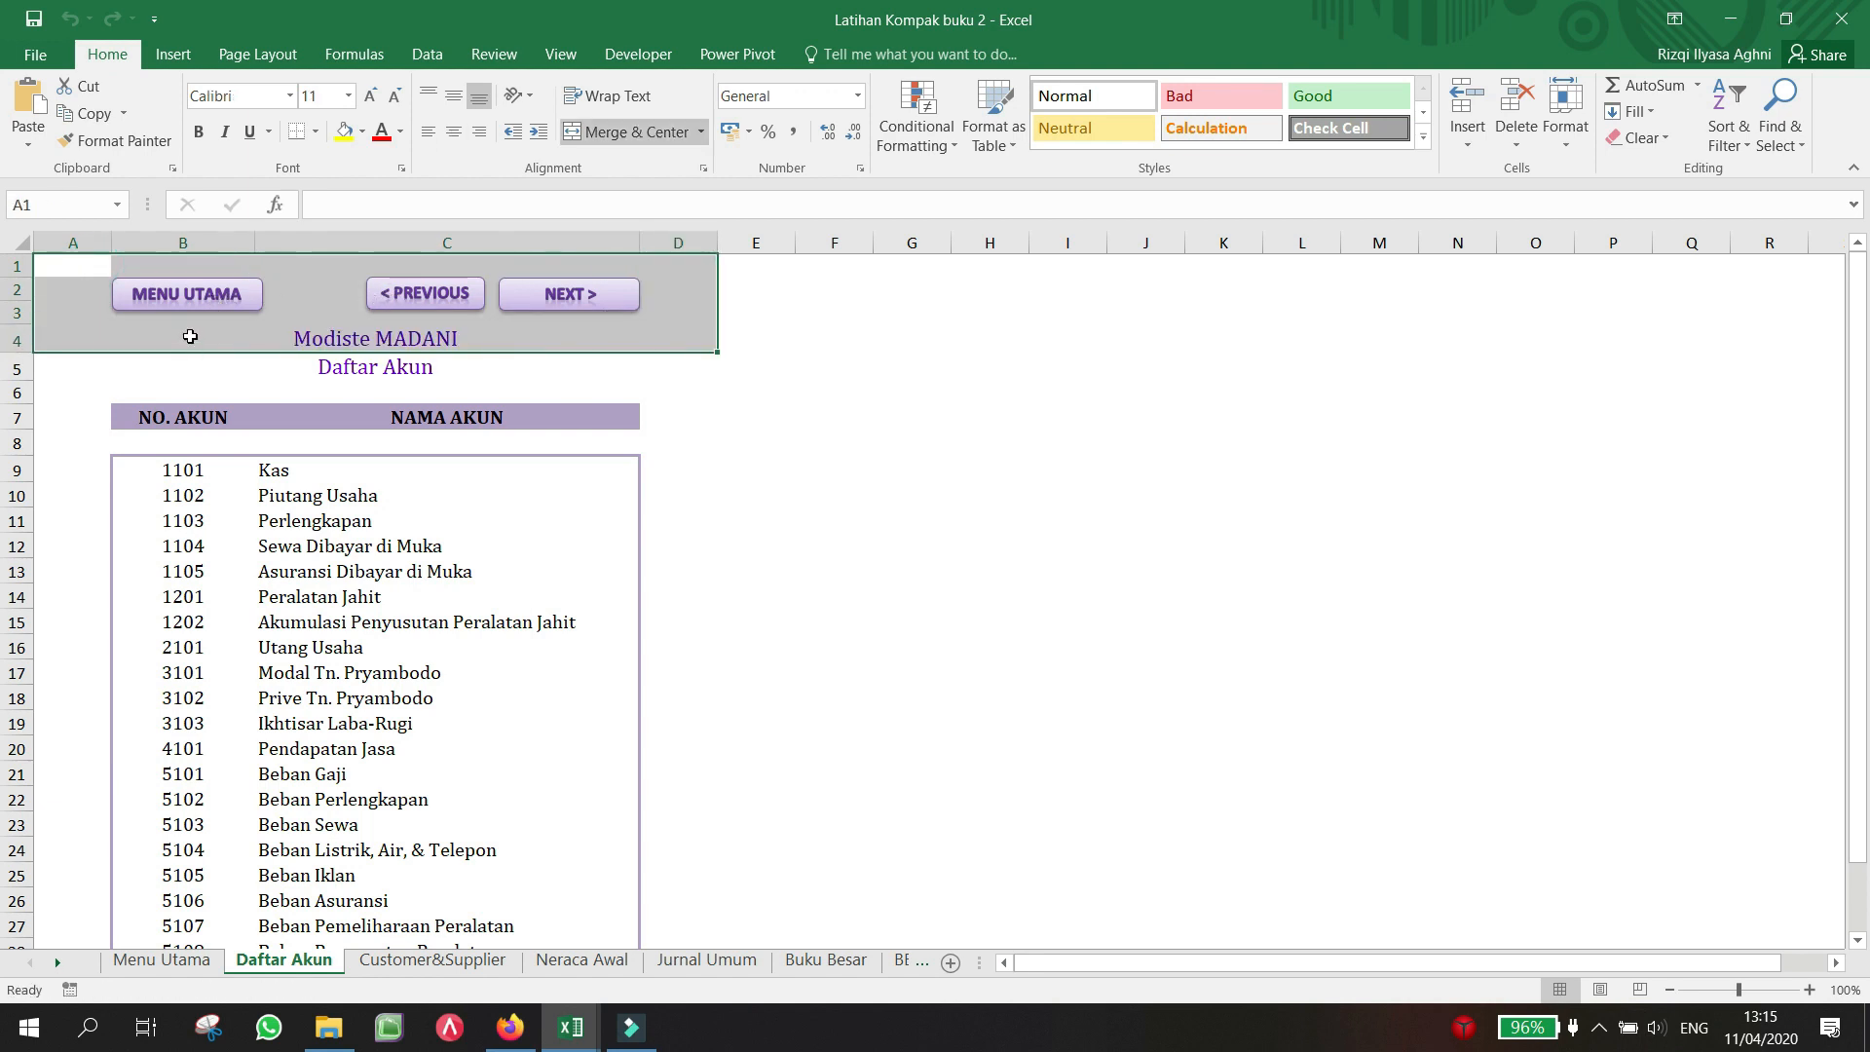
pyautogui.click(176, 369)
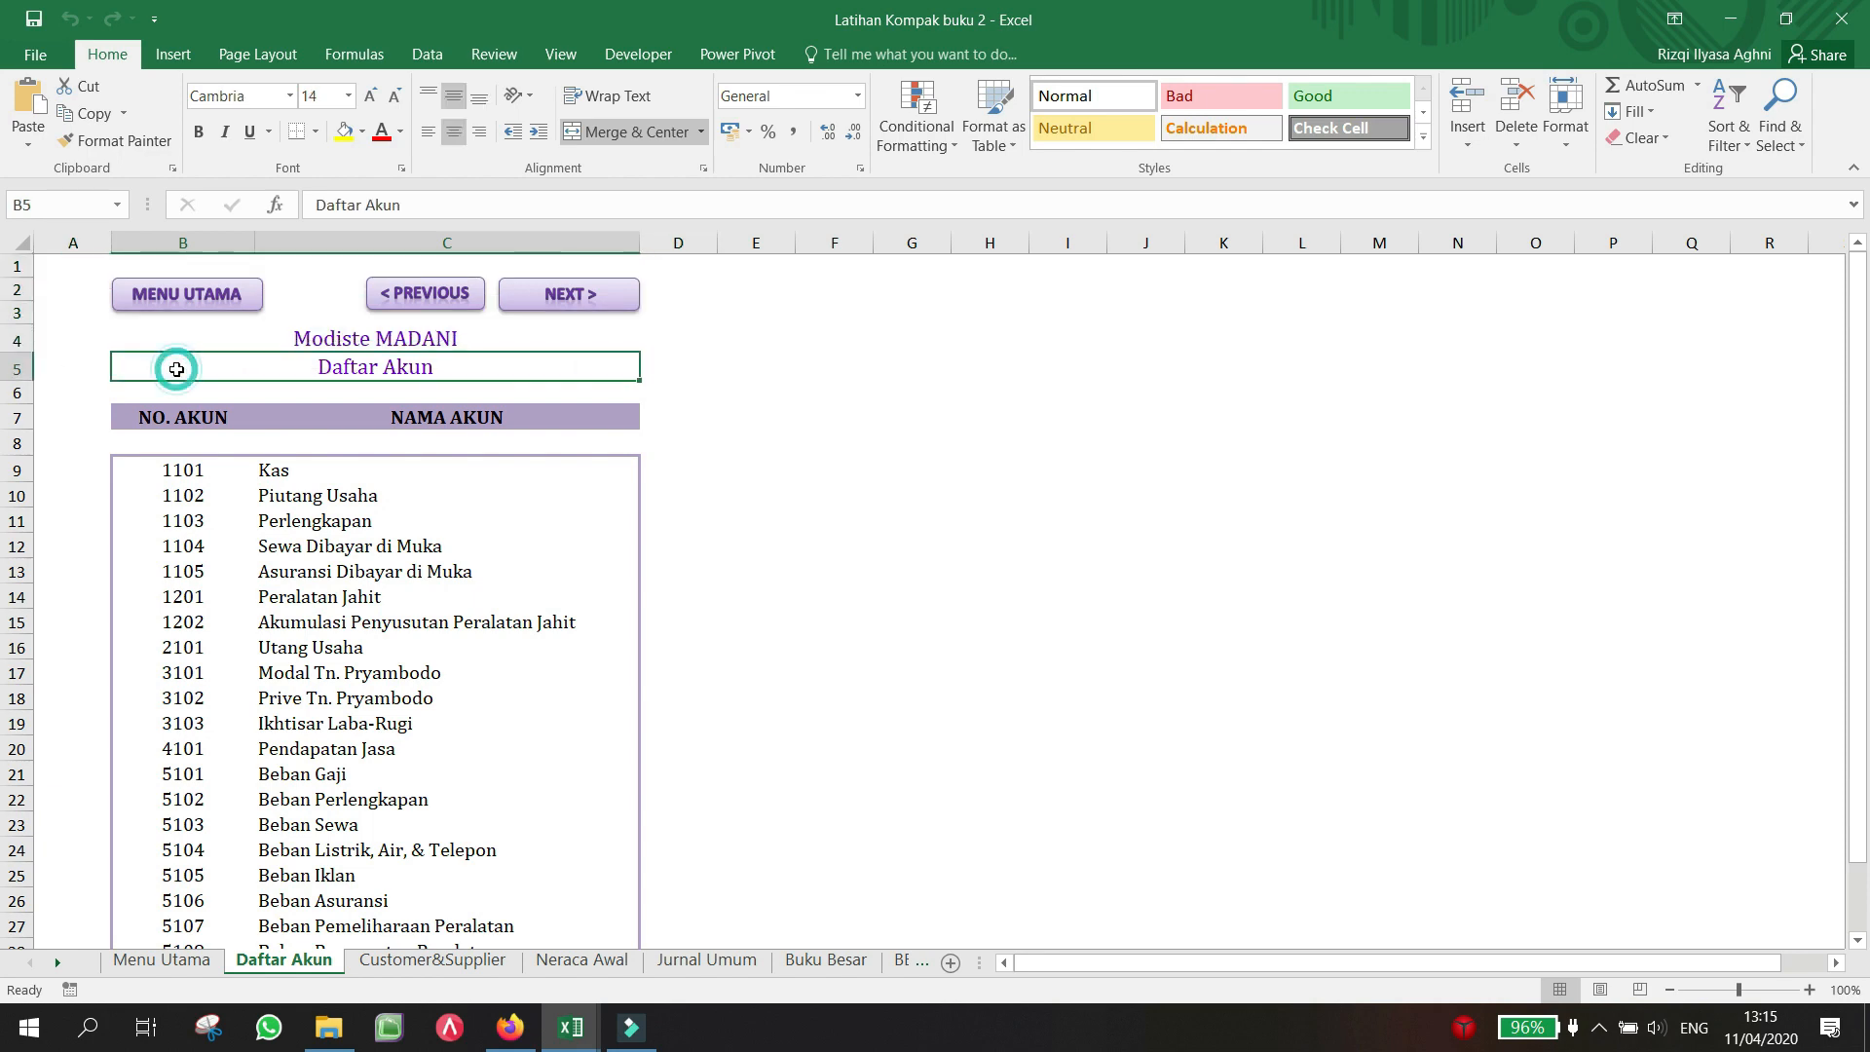
pyautogui.click(189, 299)
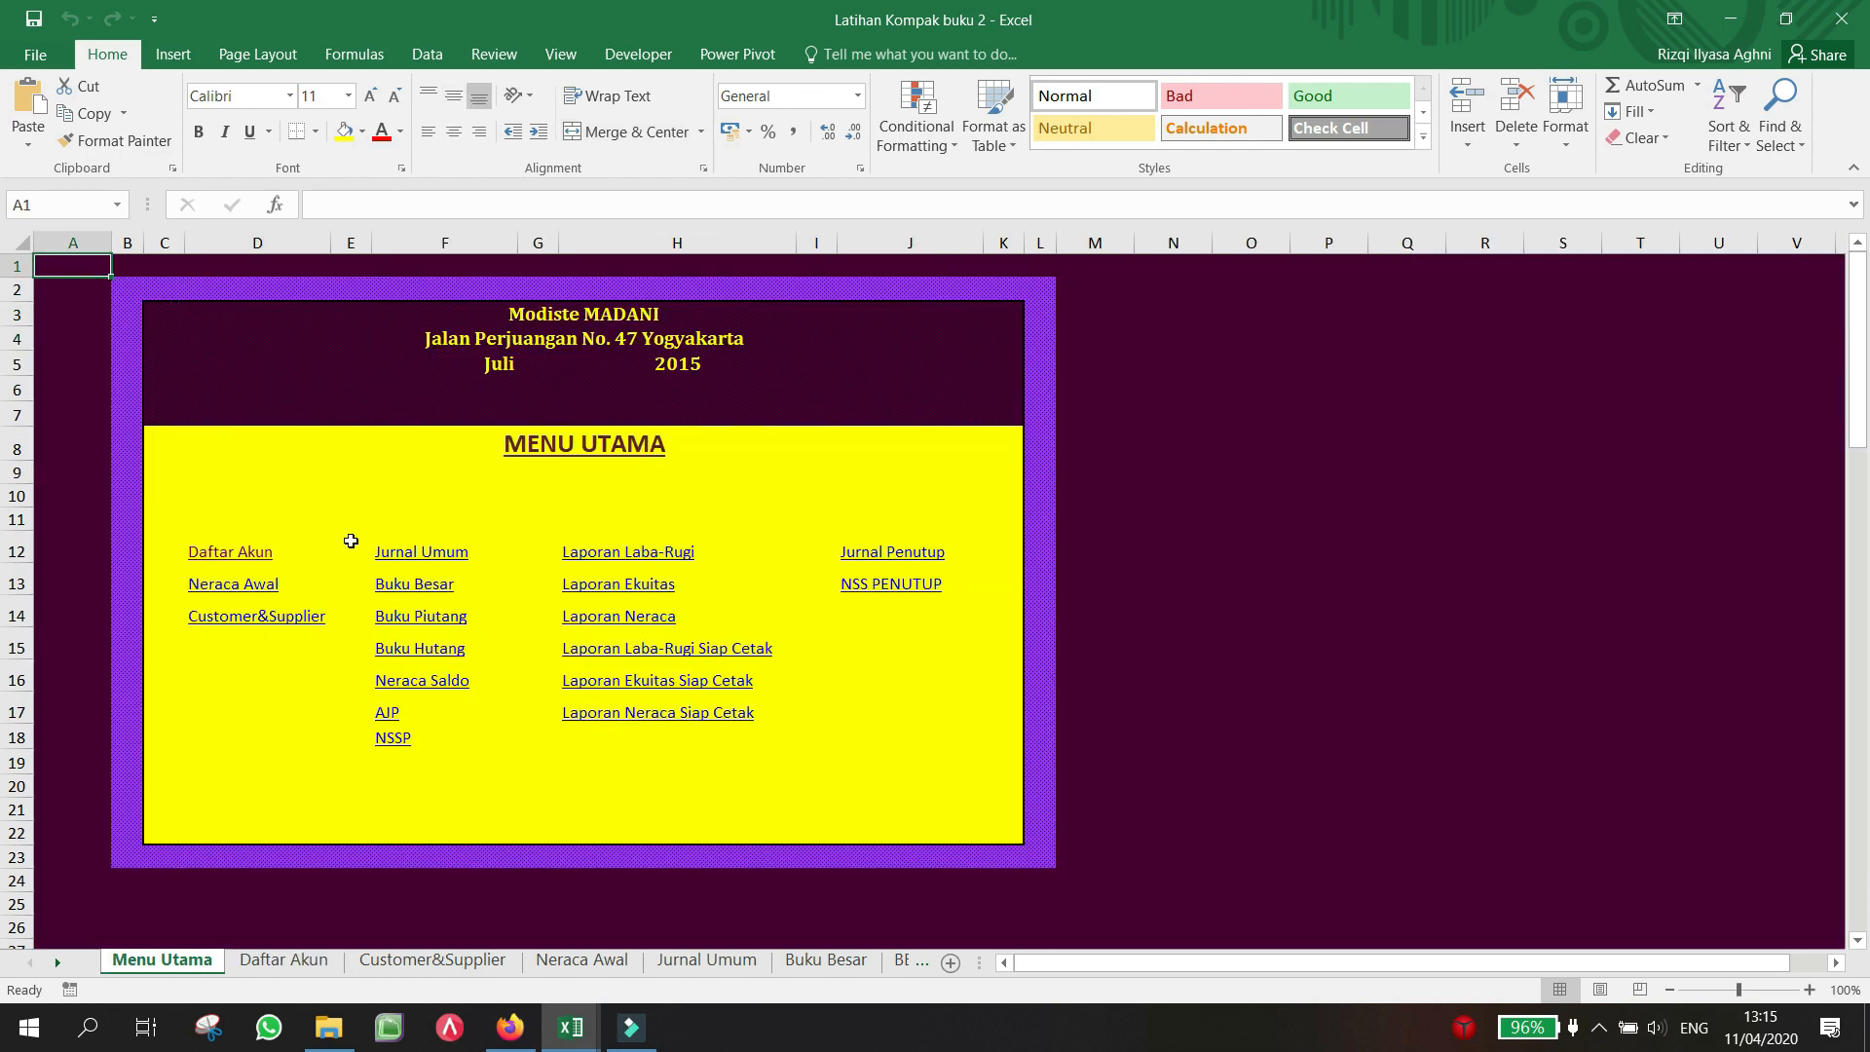
pyautogui.click(302, 962)
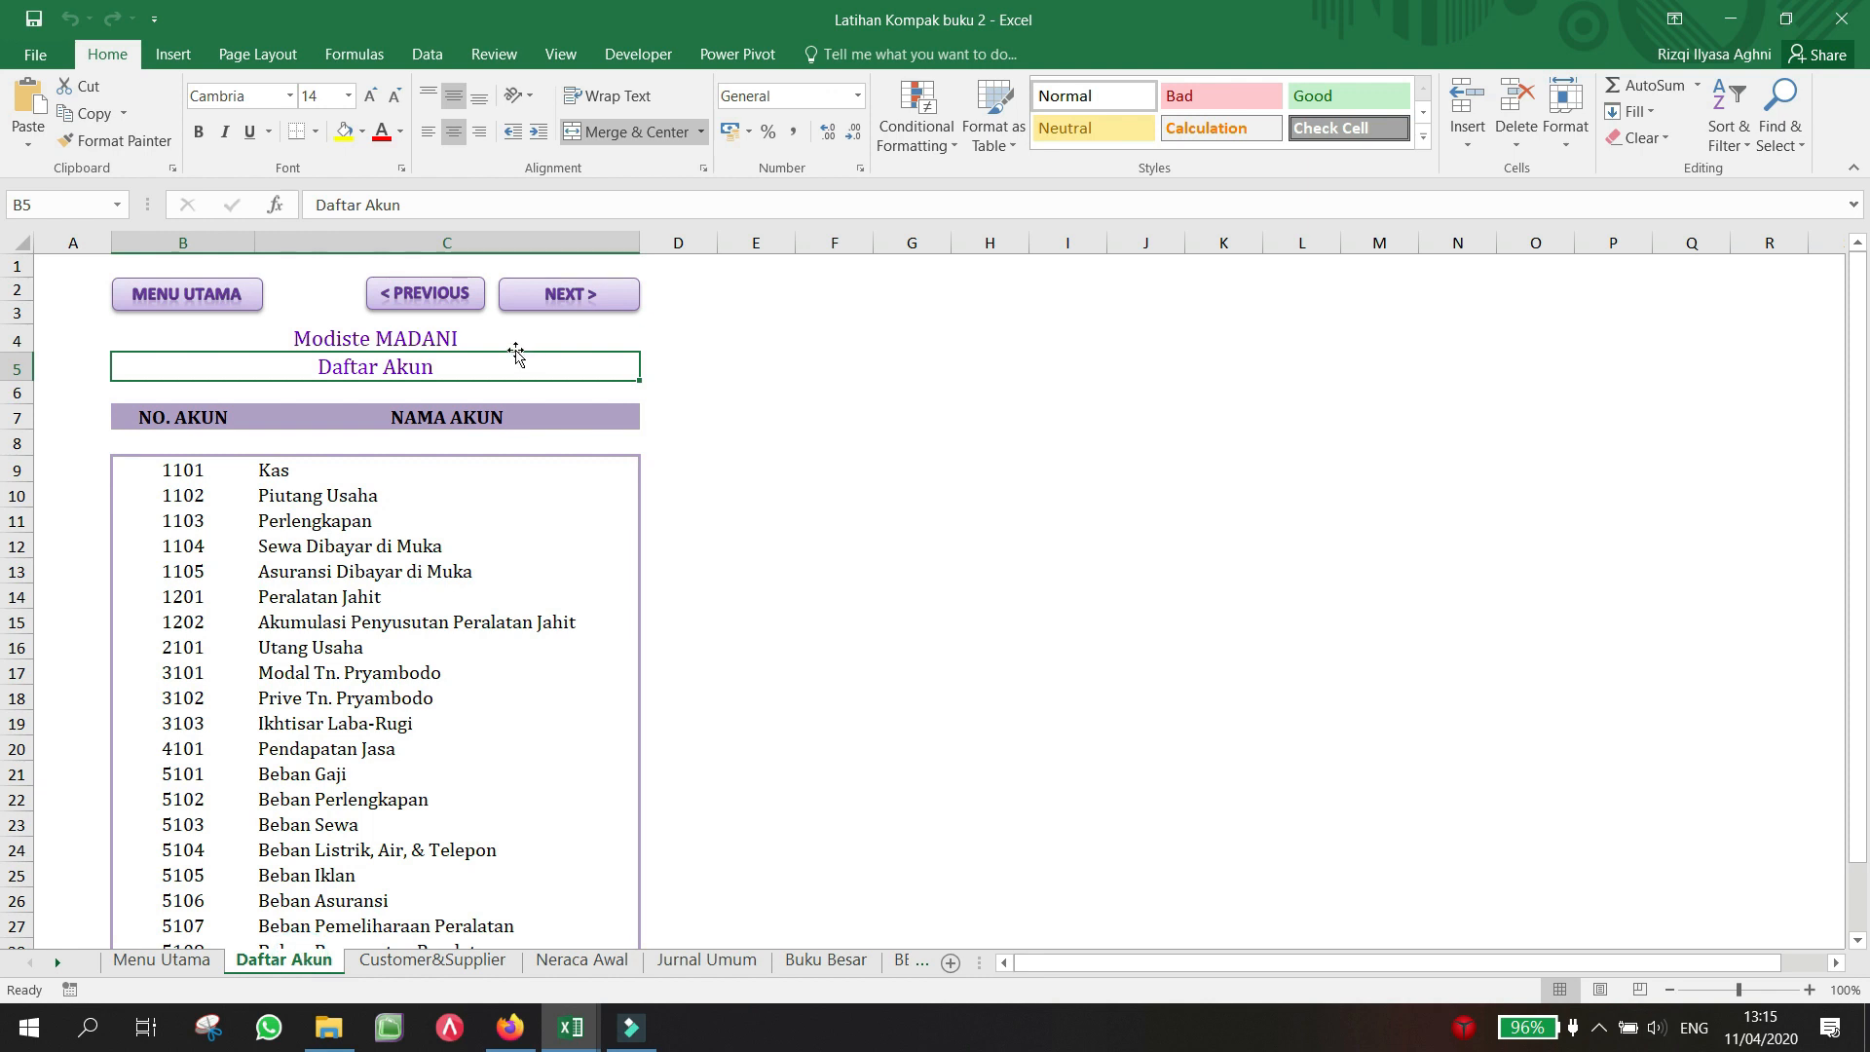
pyautogui.click(457, 320)
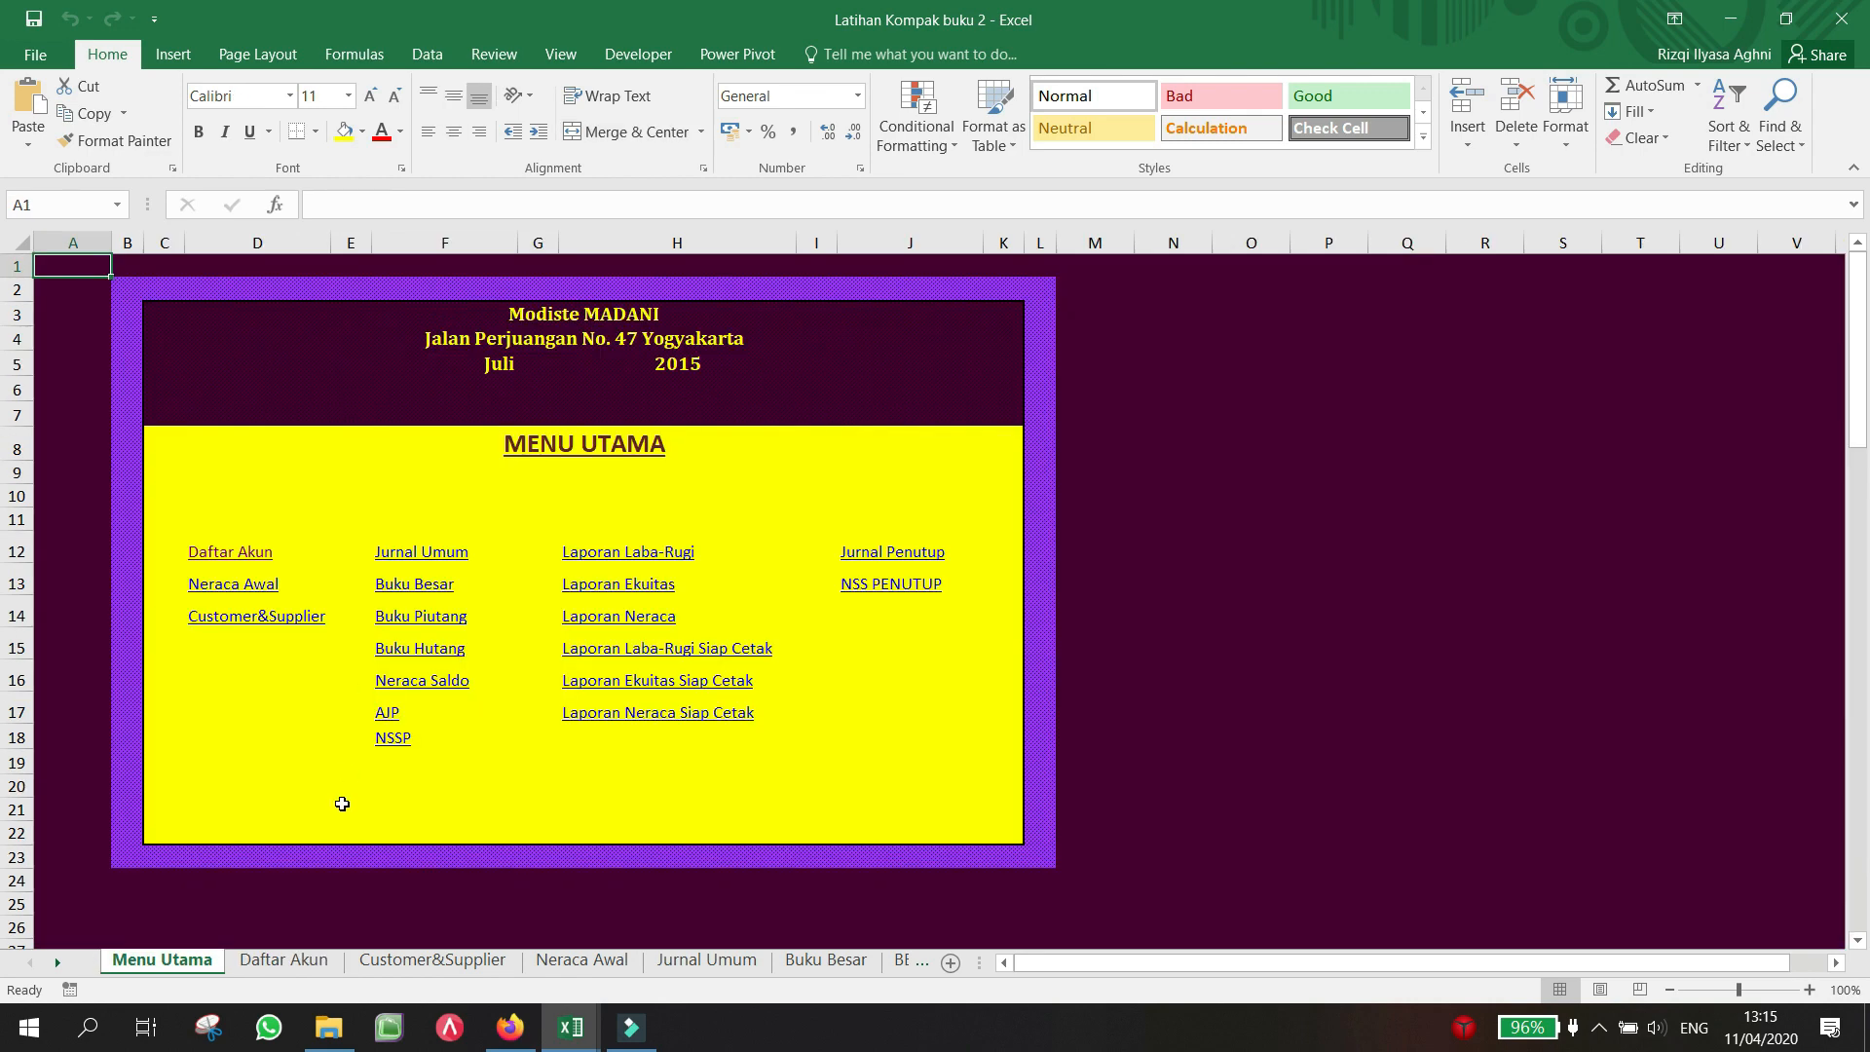
pyautogui.click(283, 959)
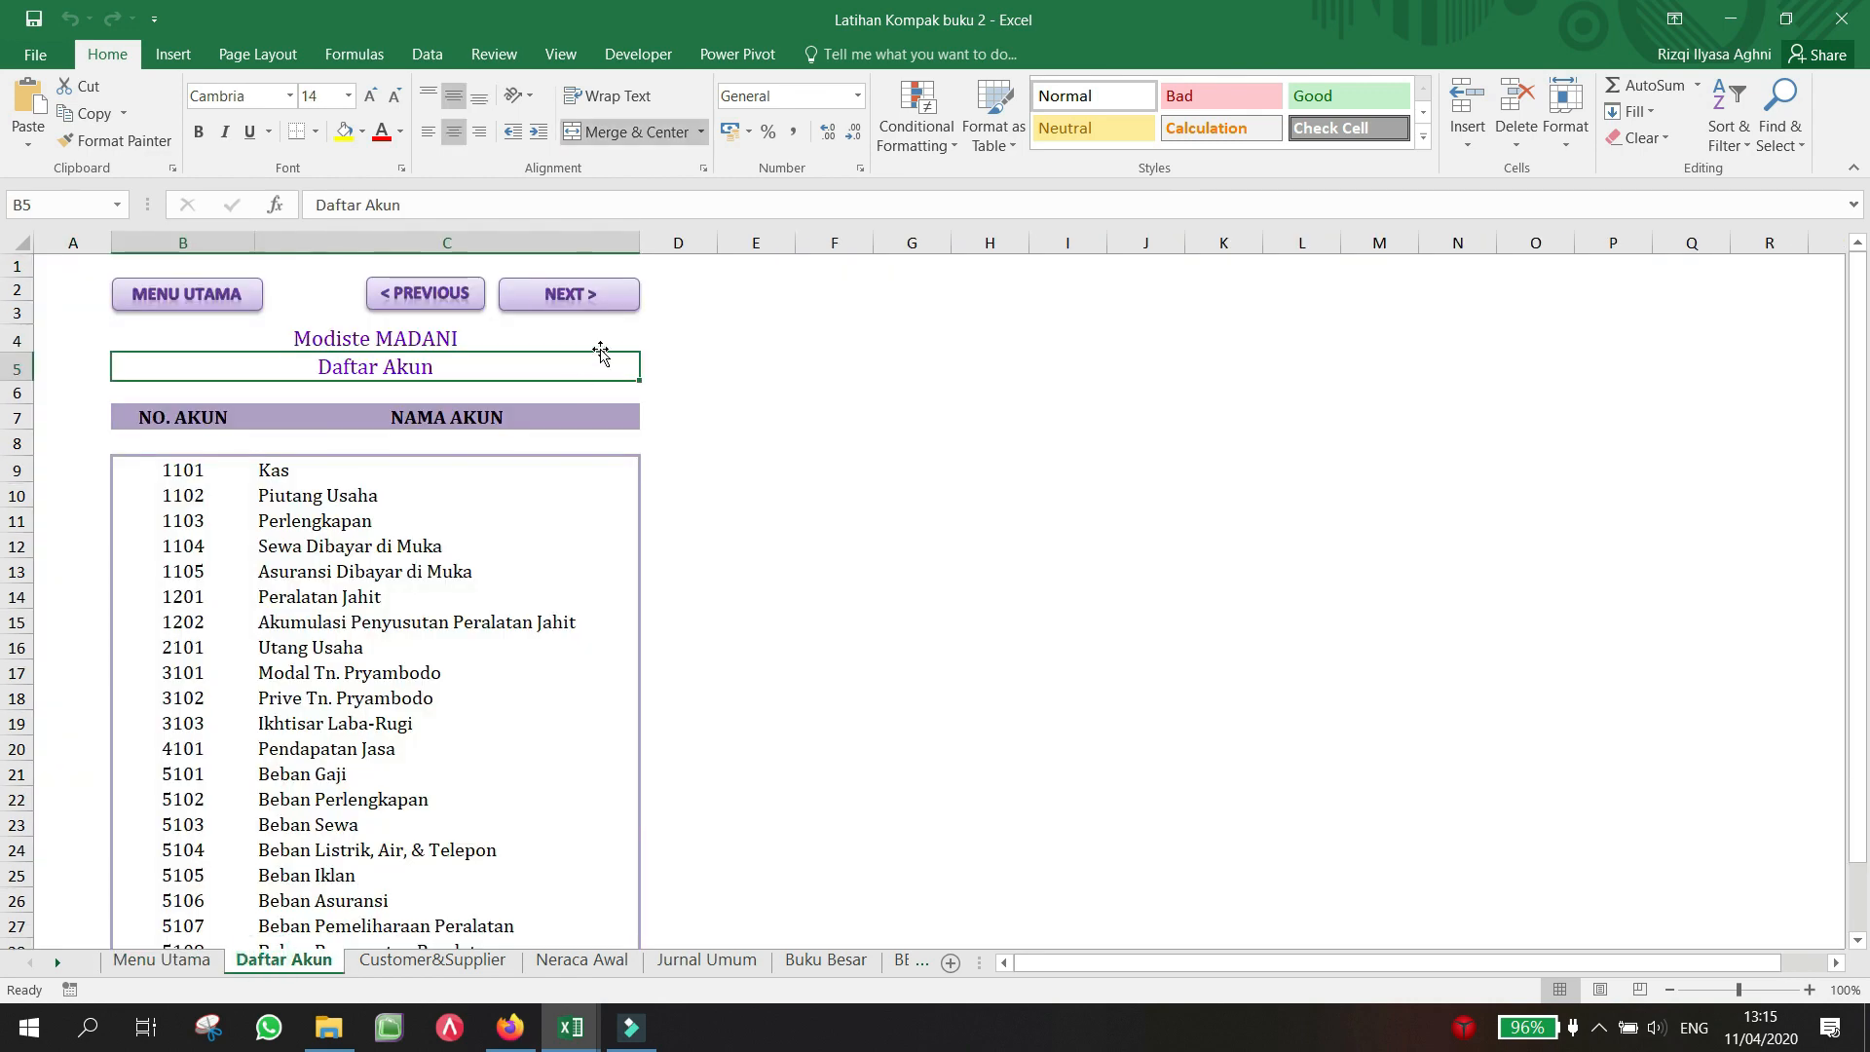
pyautogui.click(584, 296)
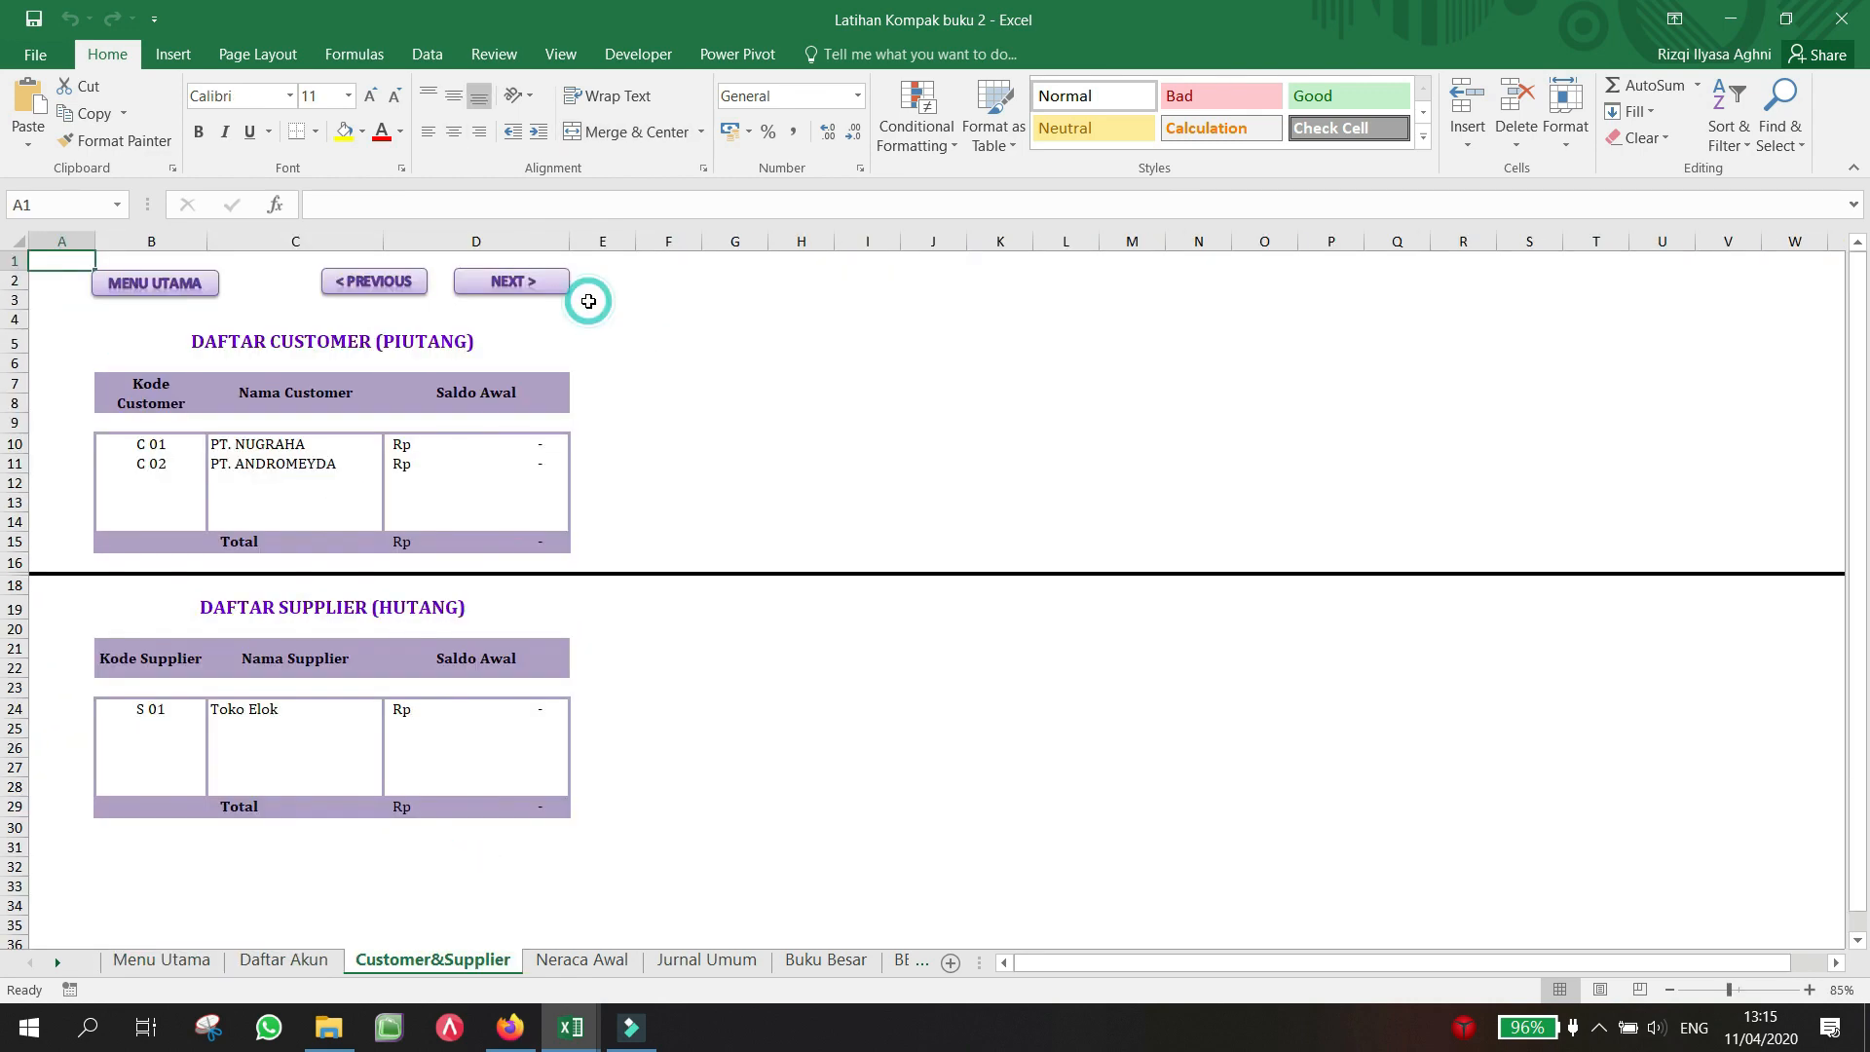
# Step: Review the full account list on Daftar Akun again and open the Customer&Supplier sheet
pyautogui.click(276, 961)
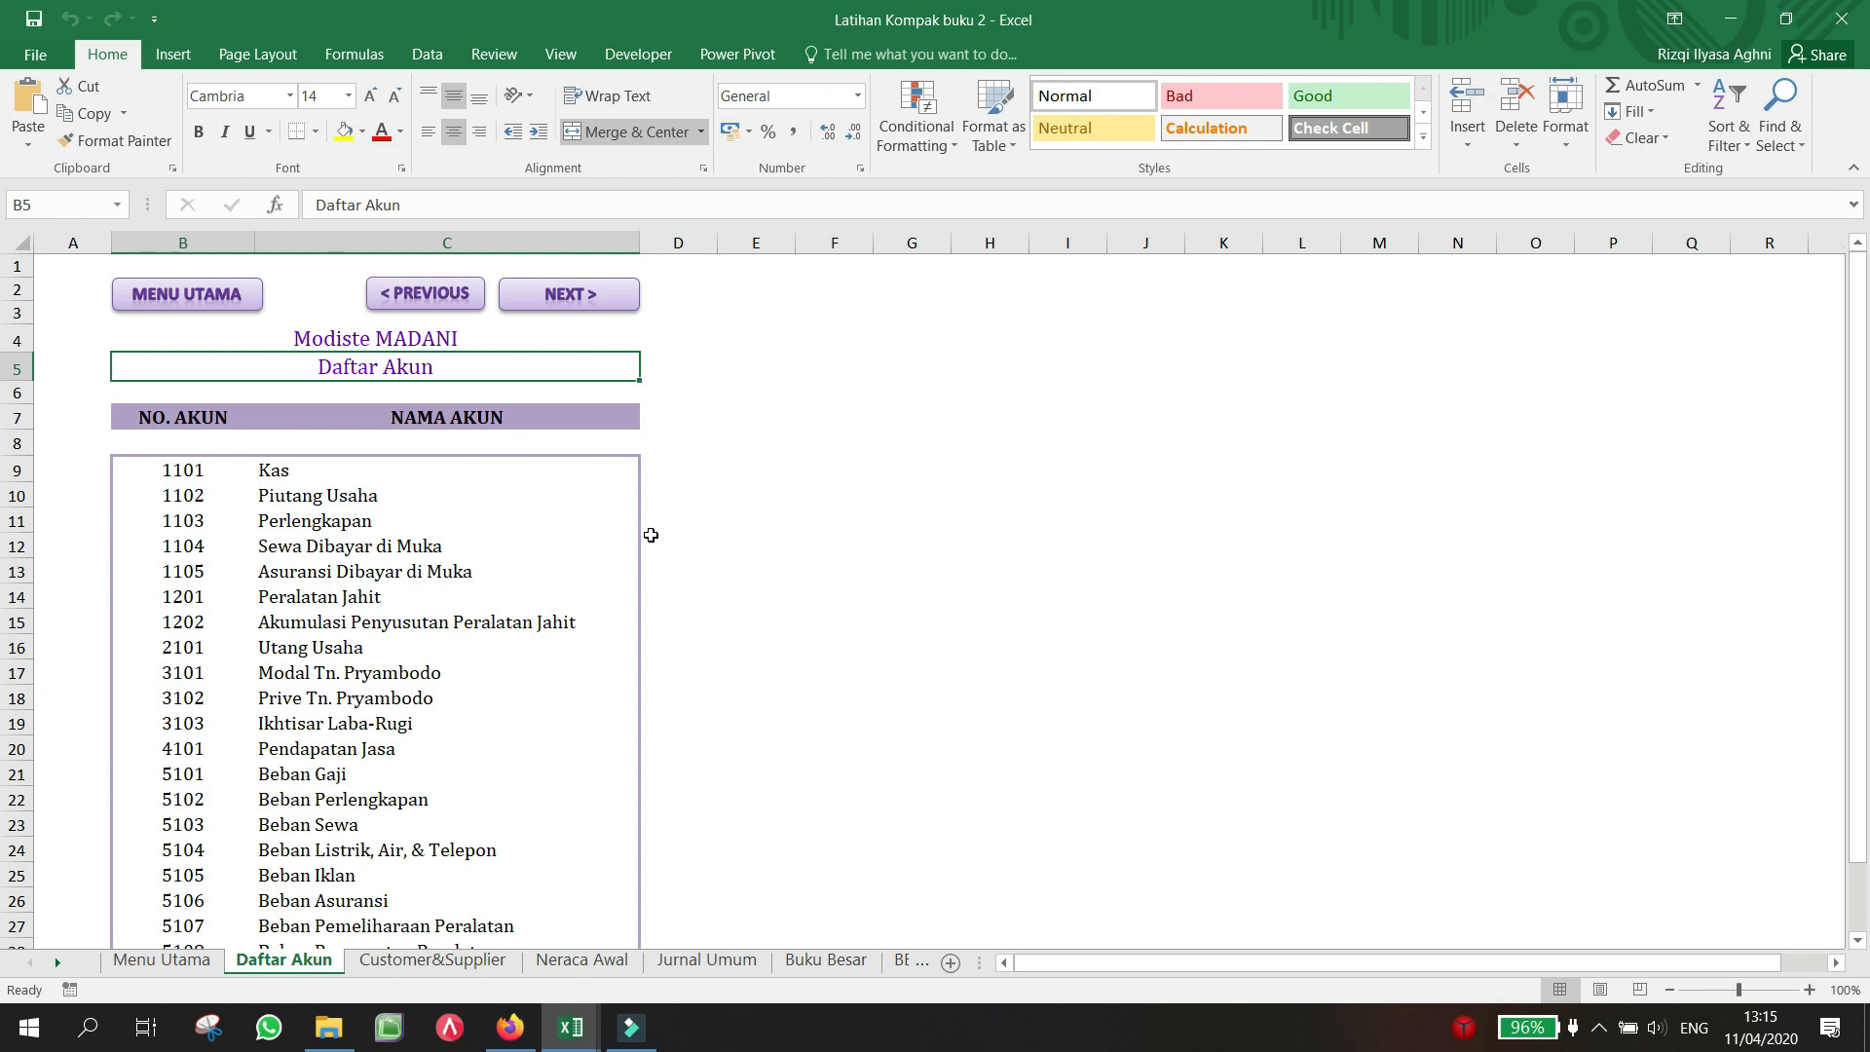
pyautogui.click(472, 705)
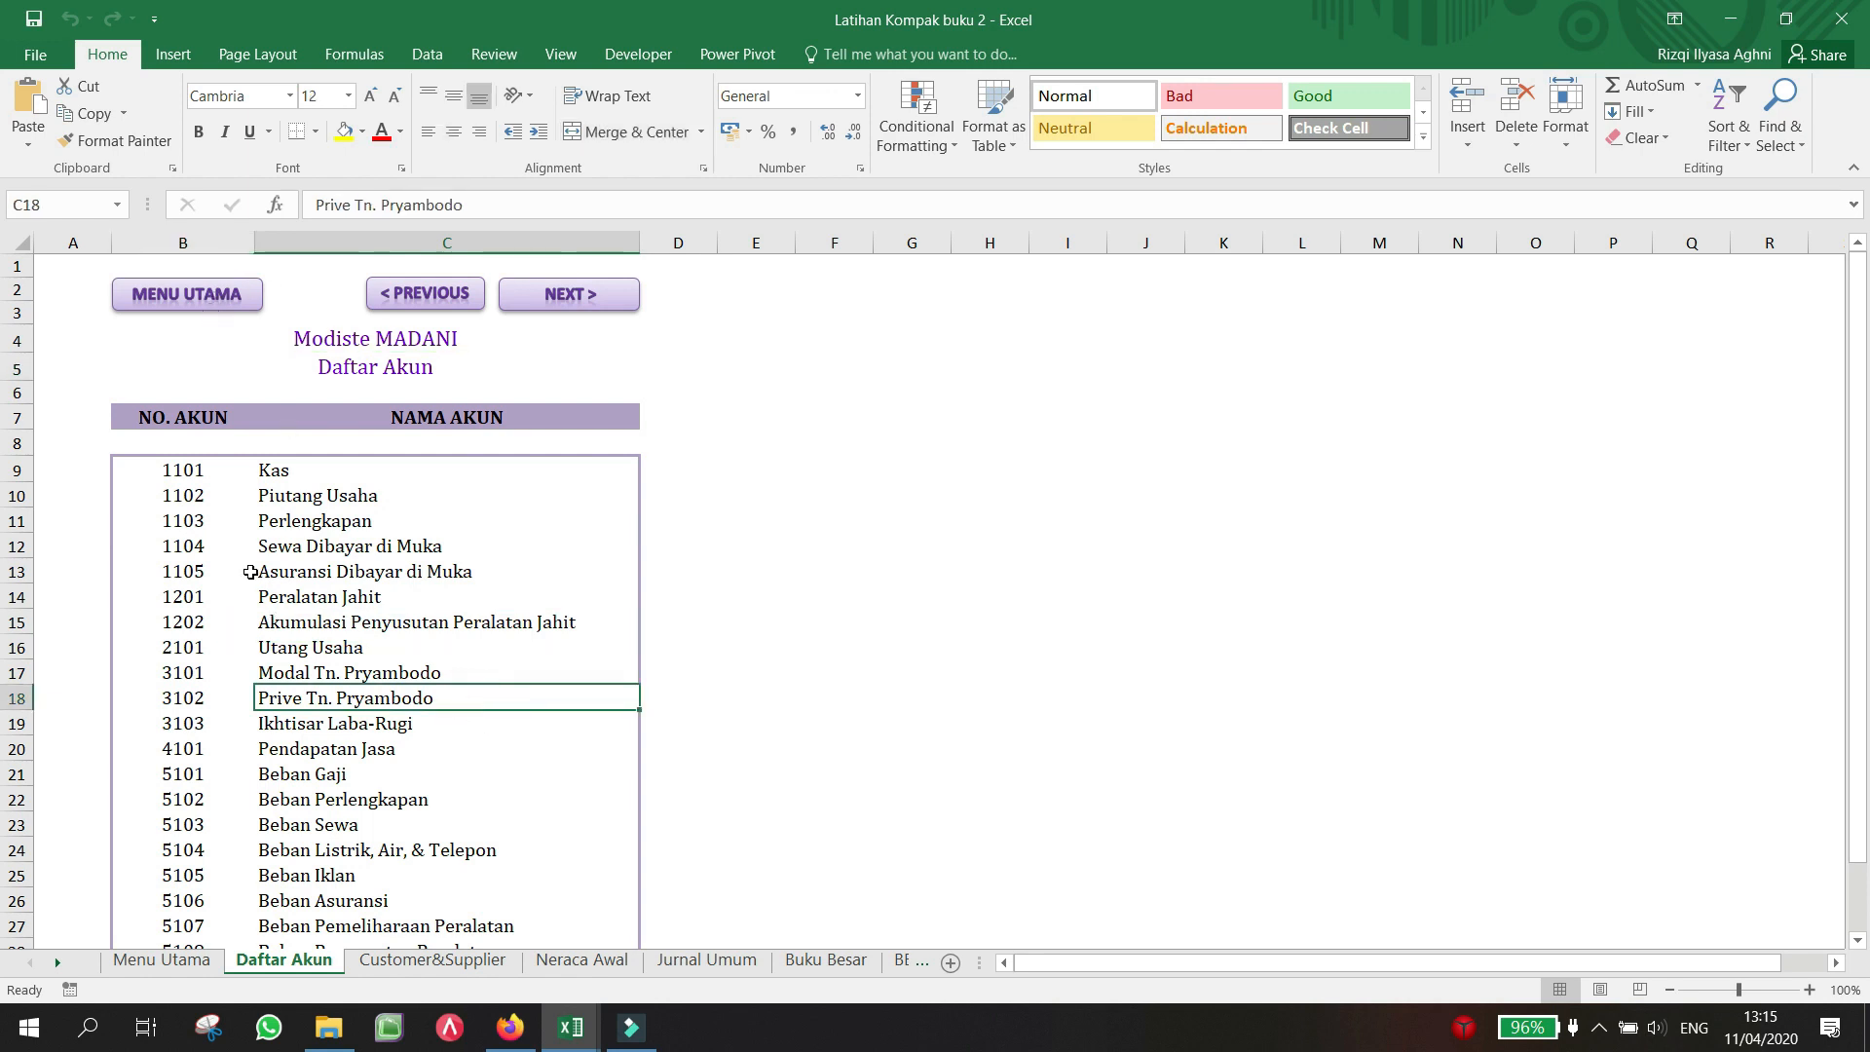
pyautogui.scroll(-2, 250, 571)
pyautogui.scroll(2, 250, 571)
pyautogui.scroll(-3, 284, 821)
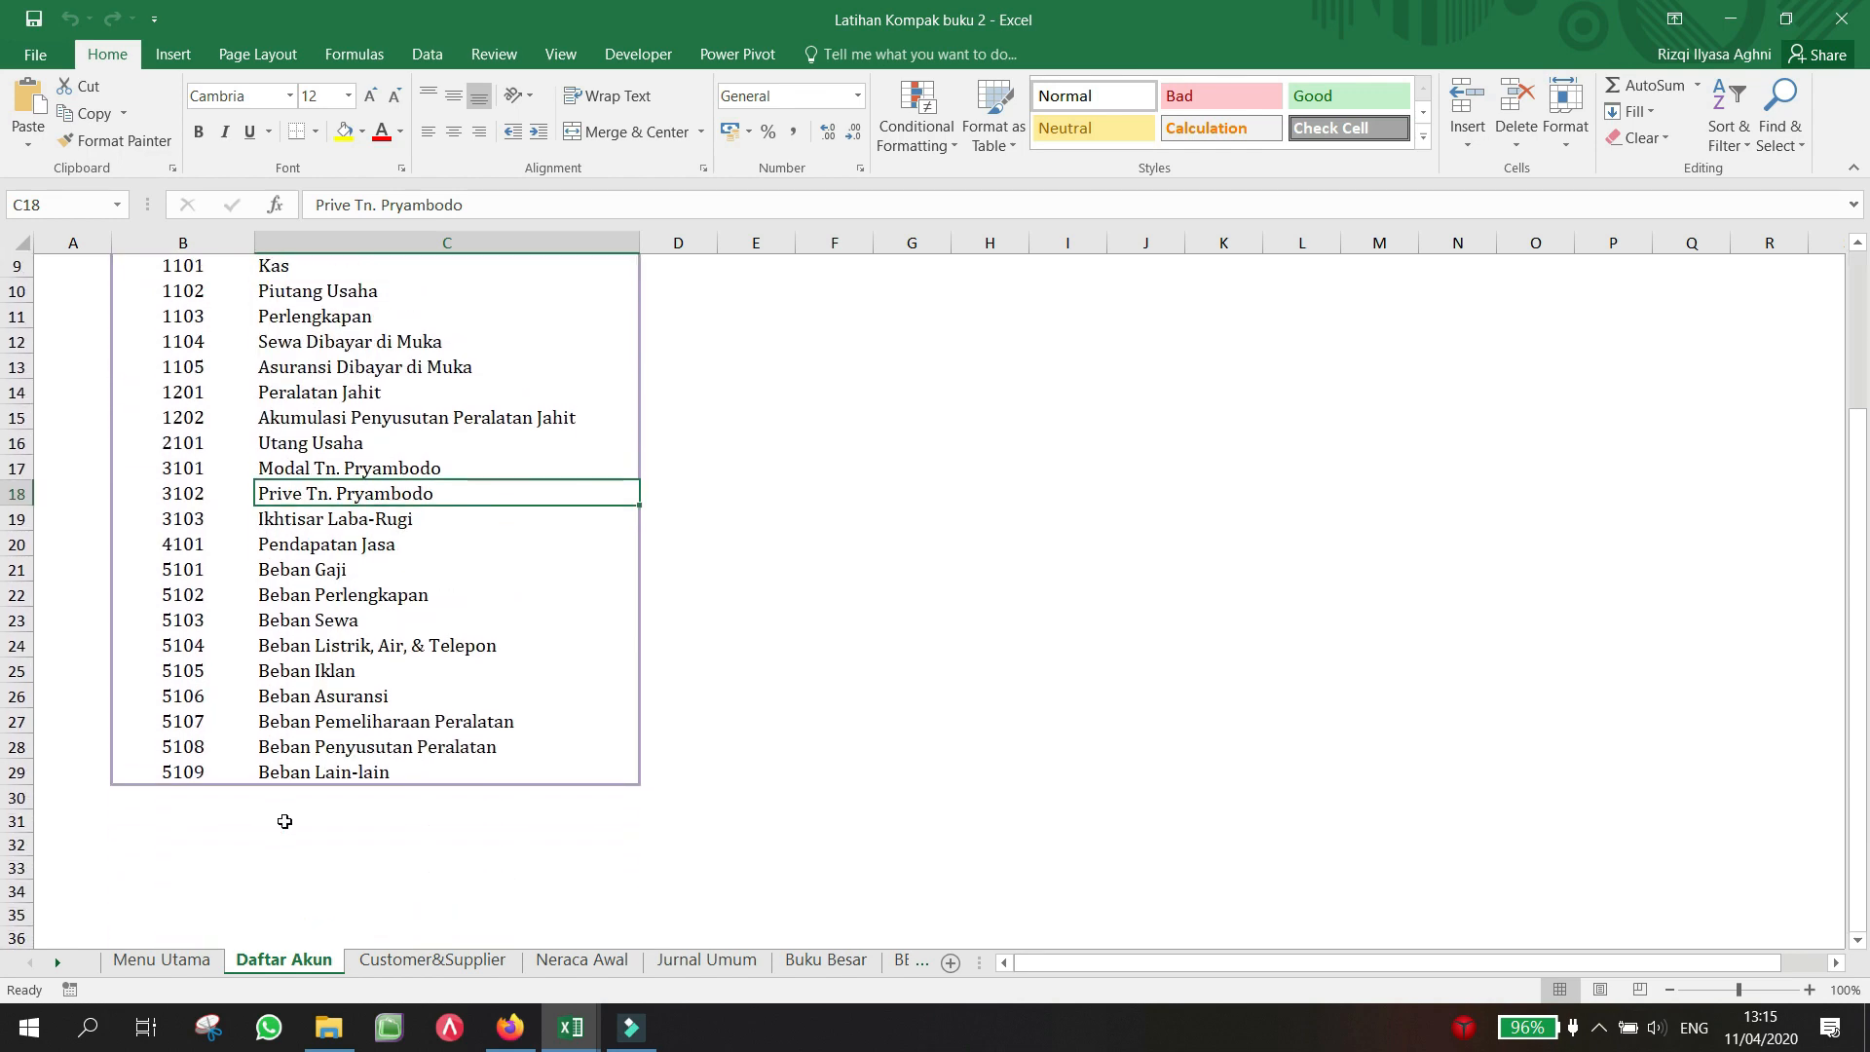
pyautogui.scroll(3, 284, 821)
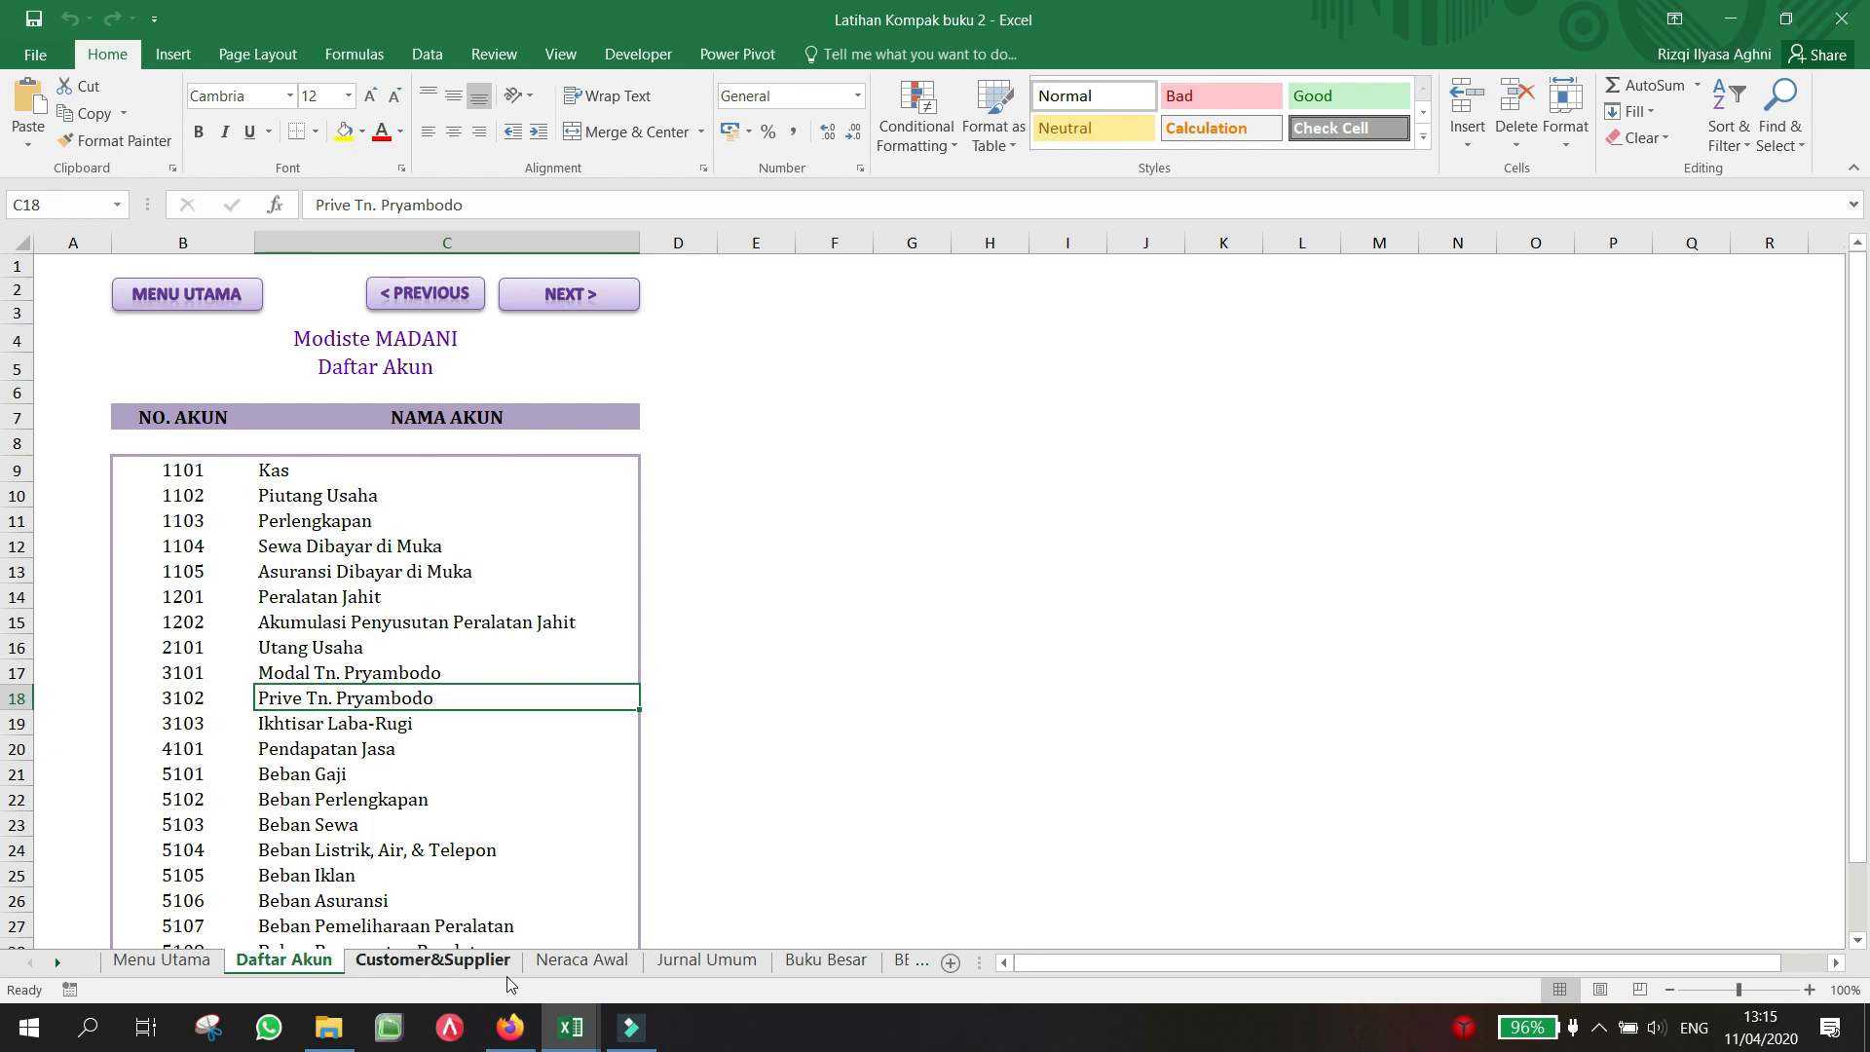
pyautogui.click(433, 960)
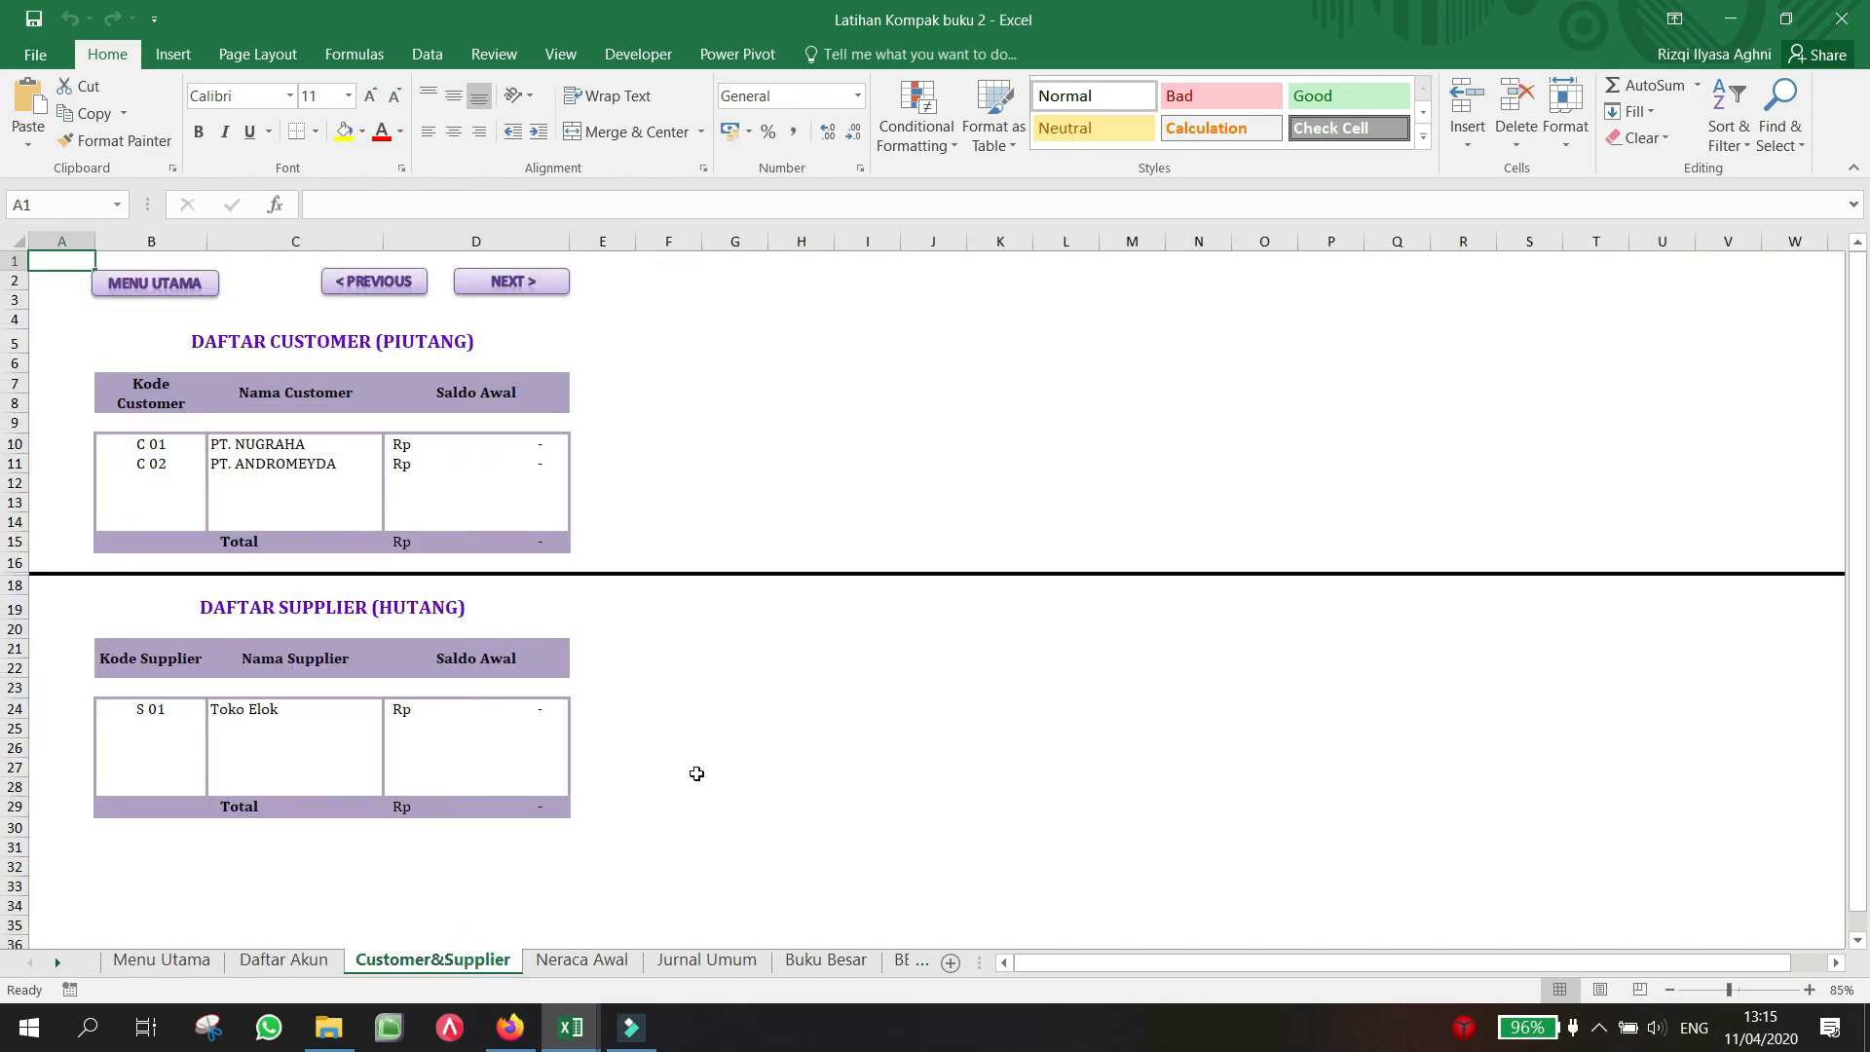
# Step: Examine the customer receivables and supplier payables tables on the Customer&Supplier sheet, highlighting their rows
pyautogui.click(745, 498)
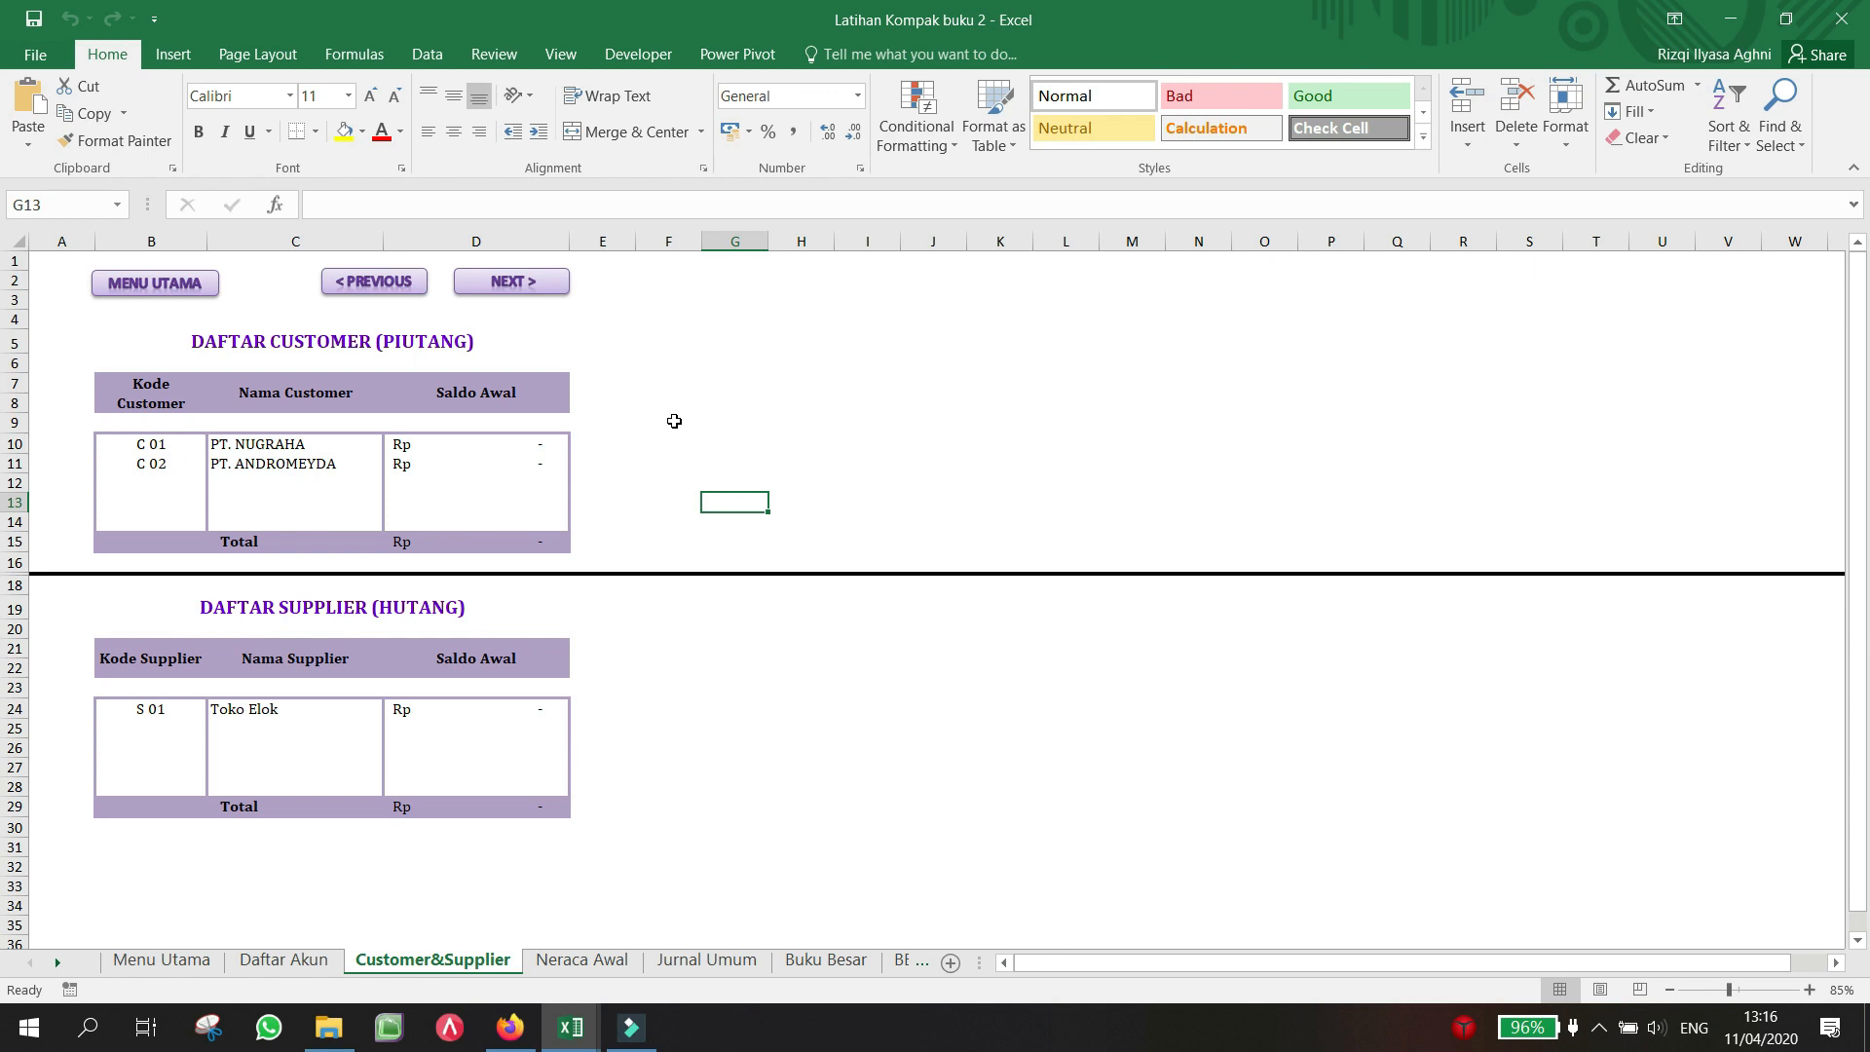
pyautogui.click(78, 357)
pyautogui.moveTo(343, 483); pyautogui.dragTo(596, 545)
pyautogui.moveTo(593, 648); pyautogui.dragTo(75, 806)
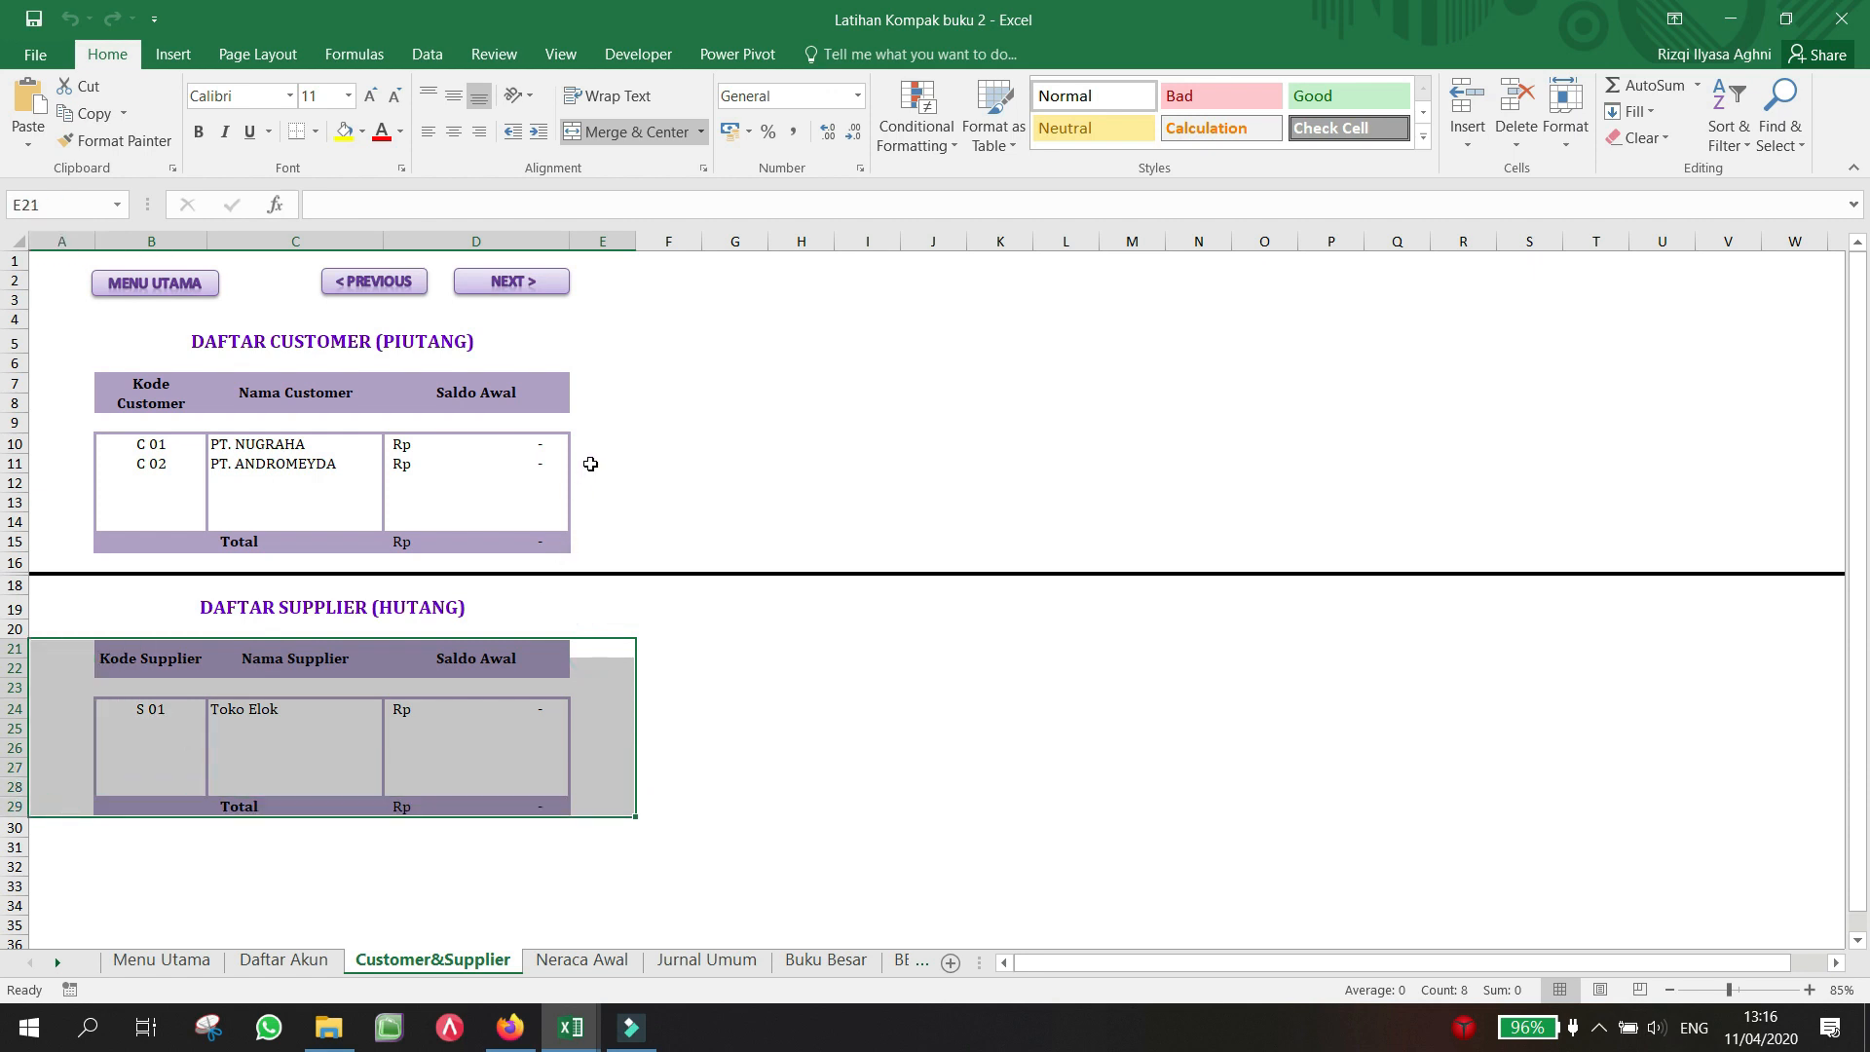
pyautogui.moveTo(605, 443); pyautogui.dragTo(85, 471)
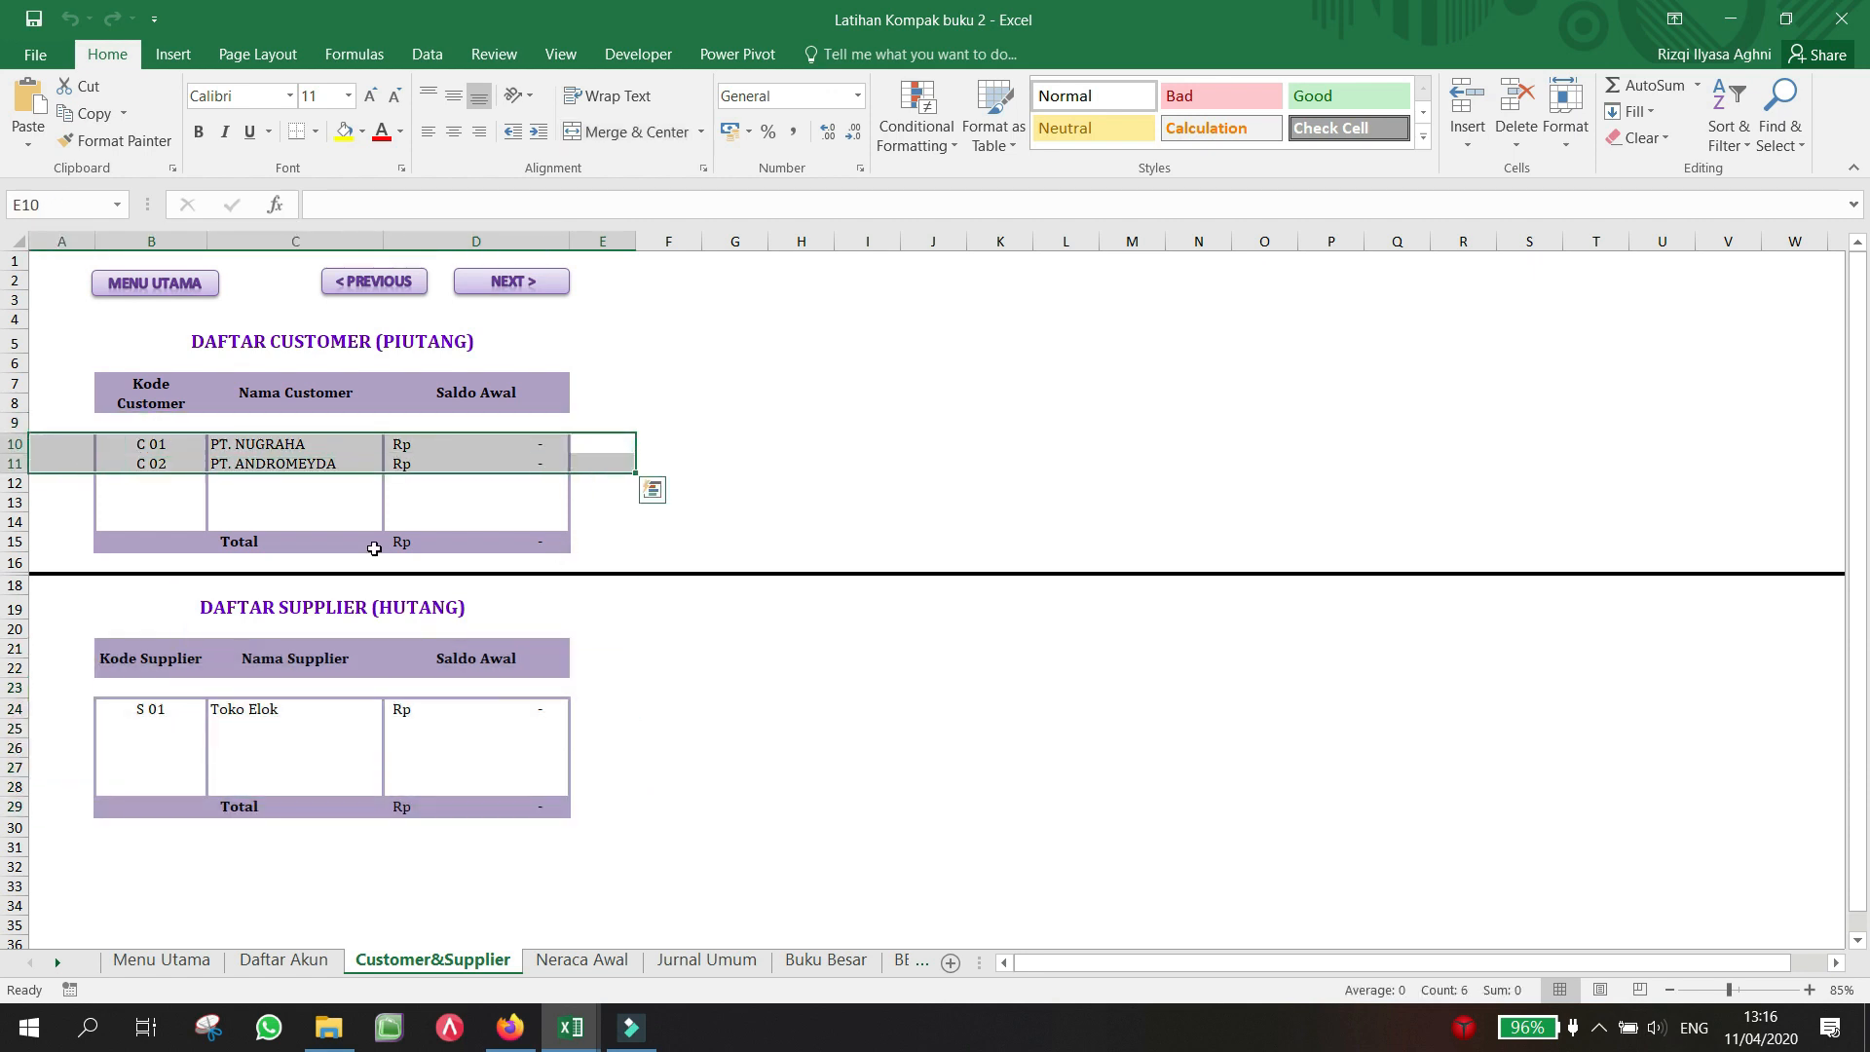
pyautogui.click(619, 688)
pyautogui.click(607, 707)
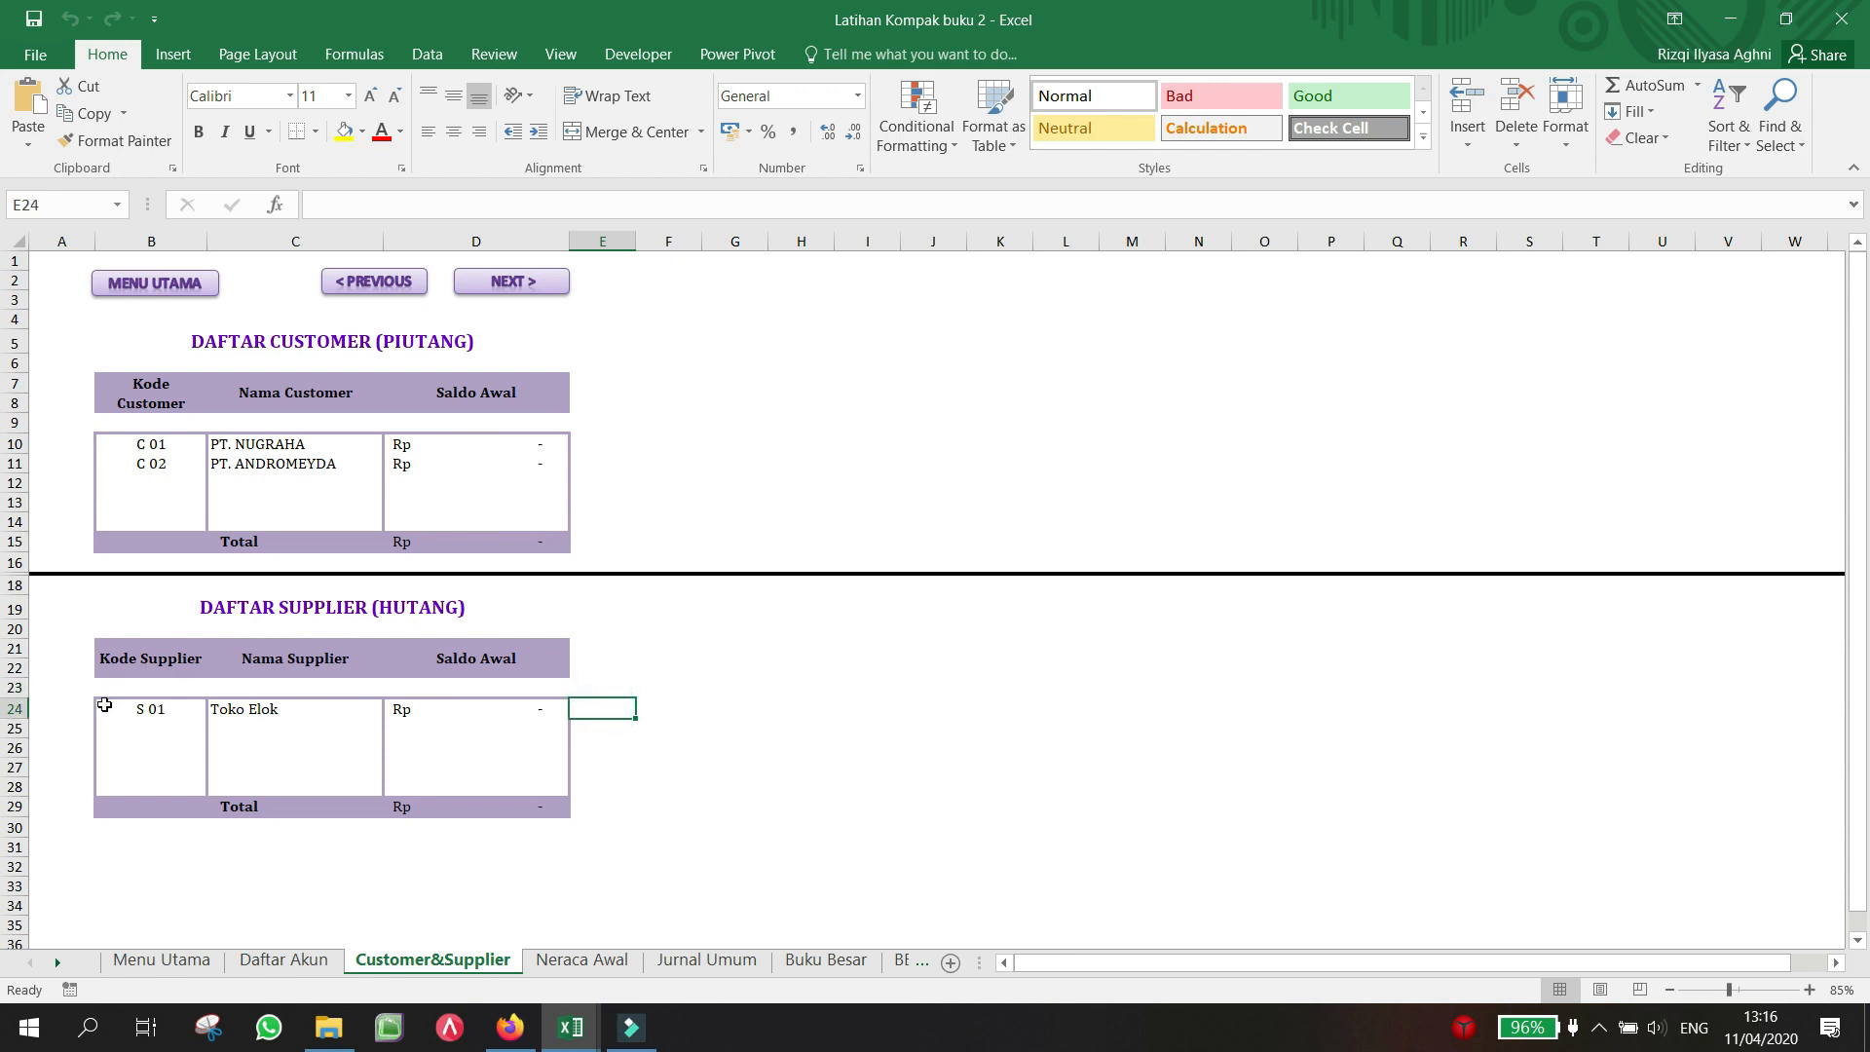
pyautogui.click(731, 664)
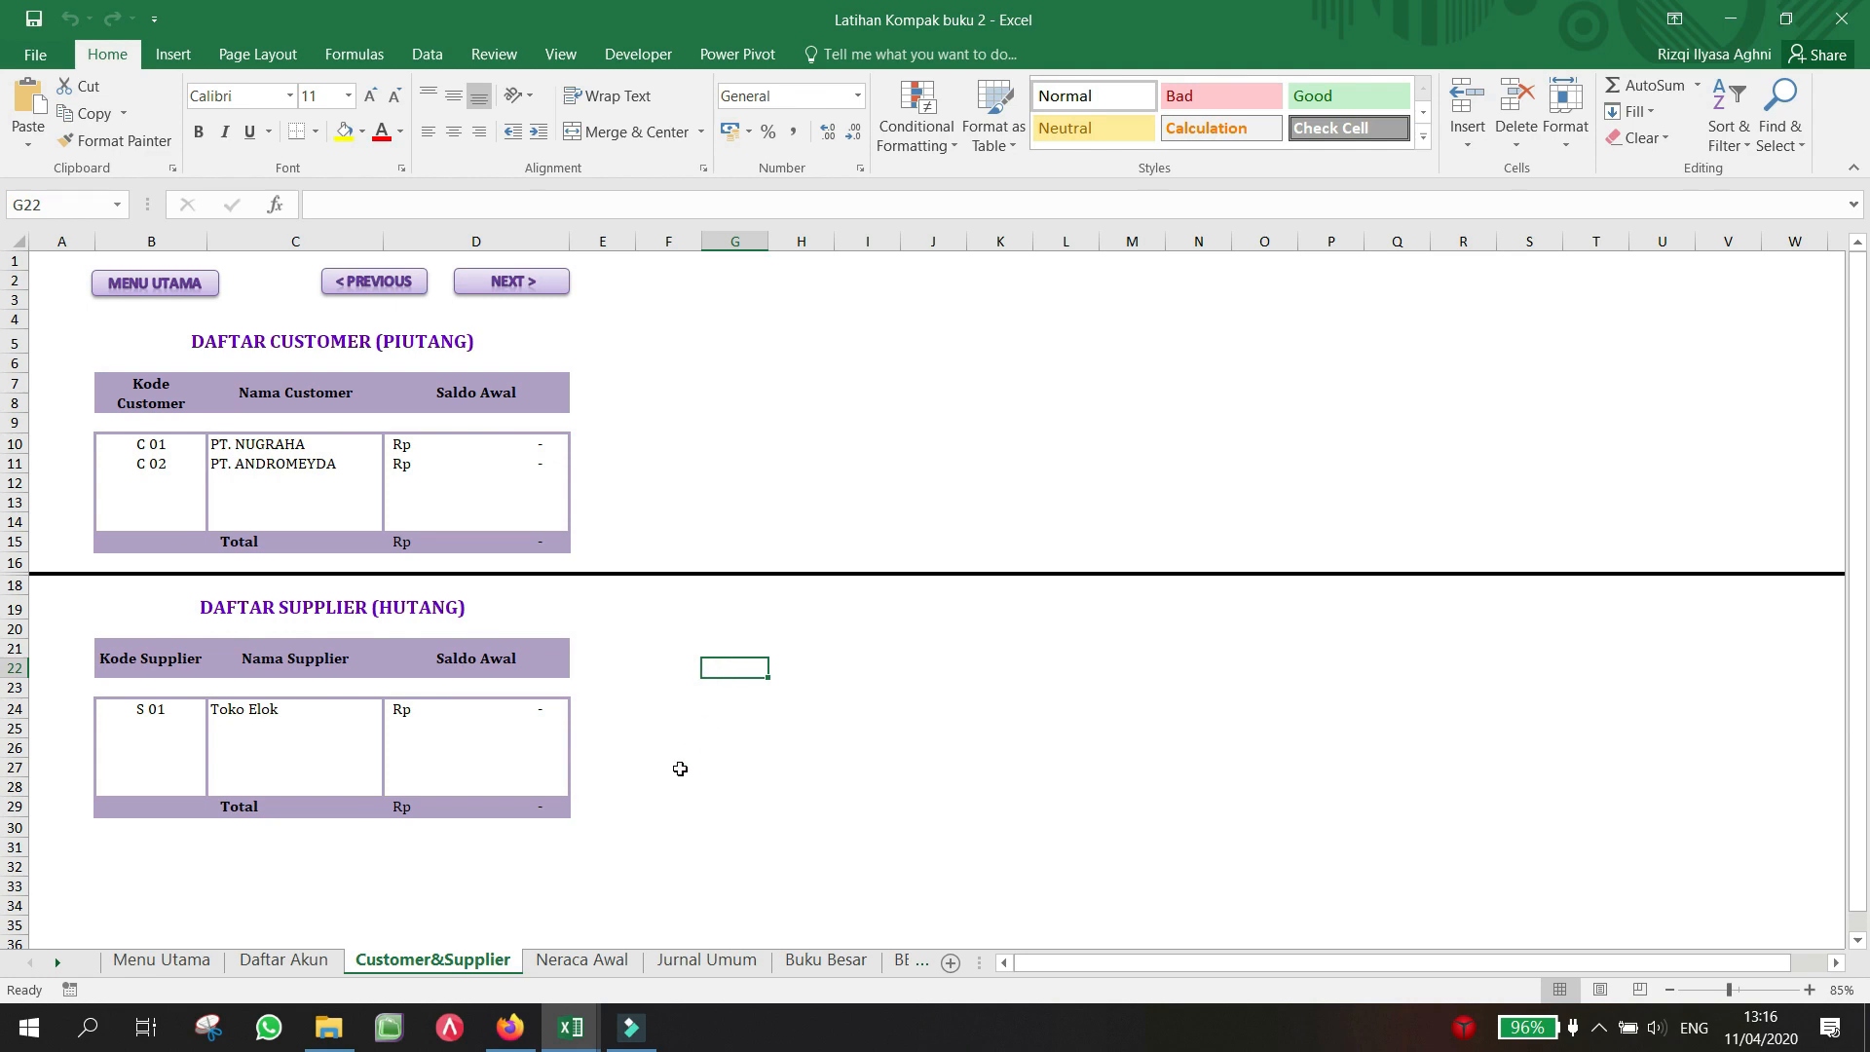
# Step: Open the Neraca Awal sheet and highlight its account rows from Kas to Ikhtisar Laba-Rugi
pyautogui.click(567, 967)
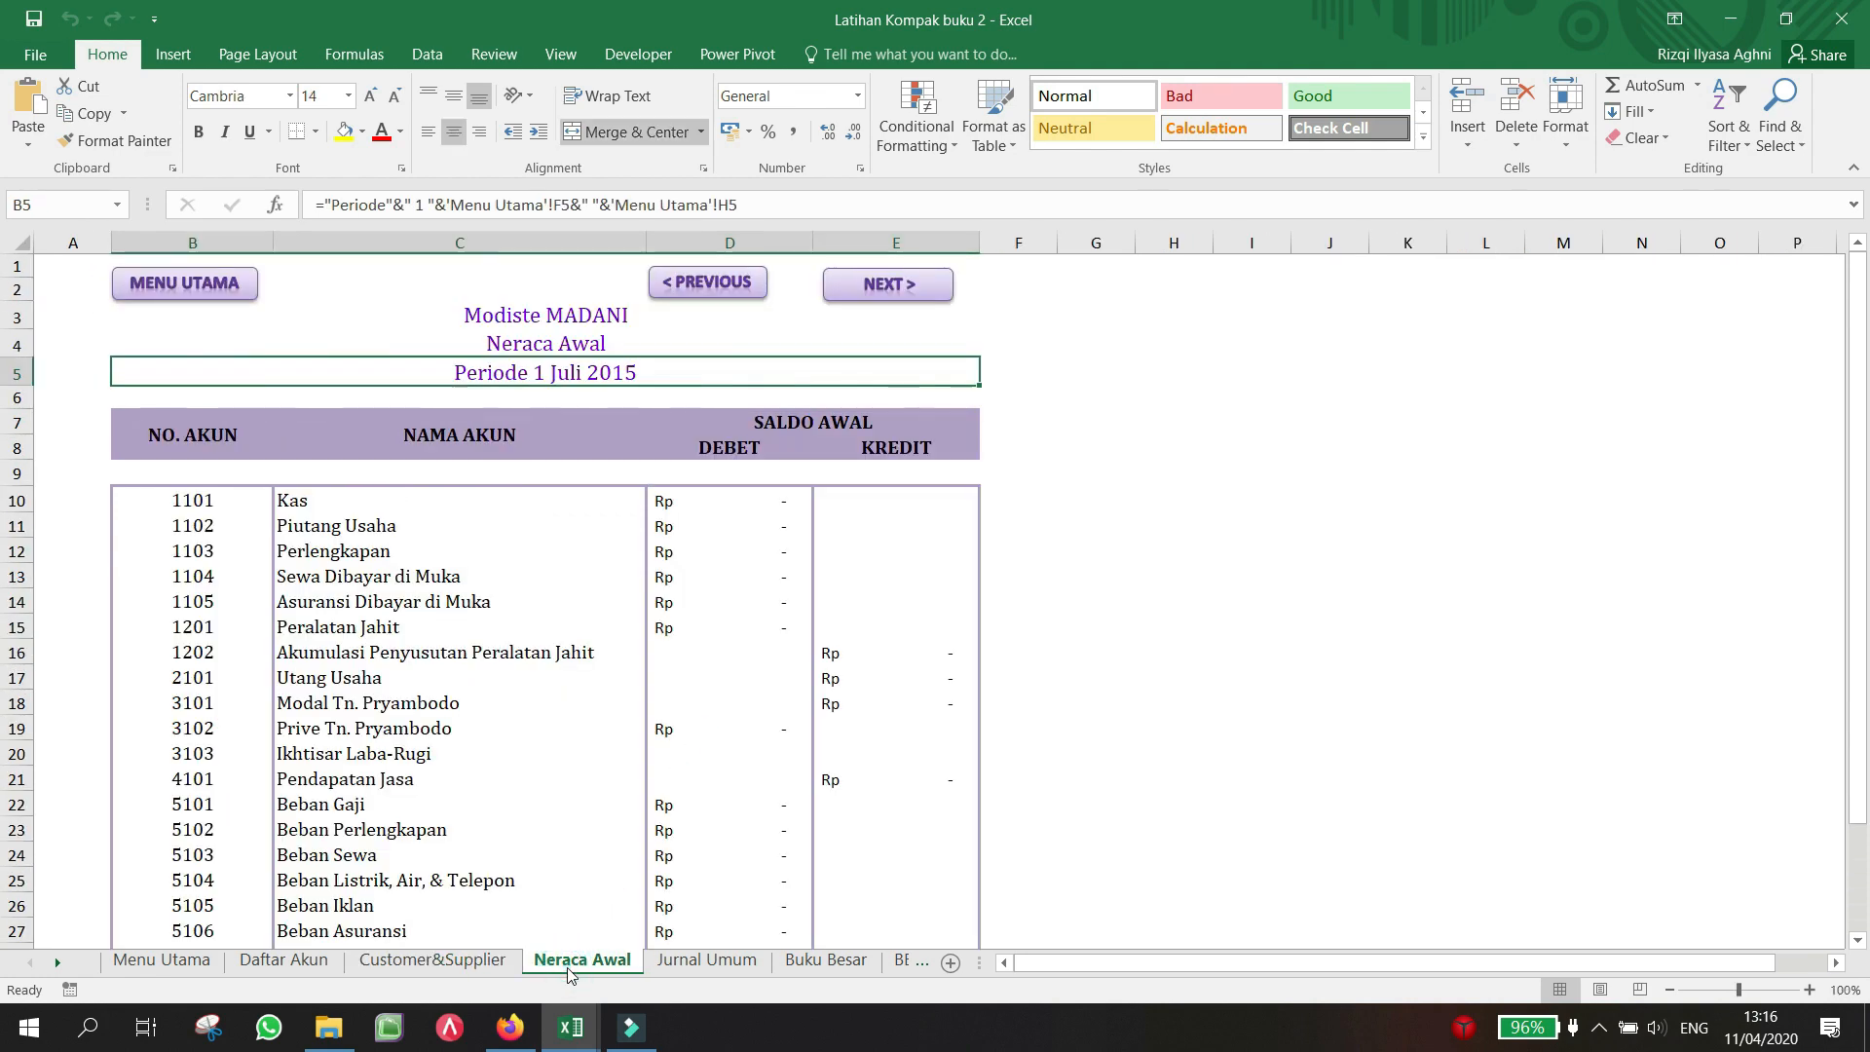
pyautogui.click(1032, 530)
pyautogui.scroll(-3, 1035, 538)
pyautogui.scroll(3, 1035, 538)
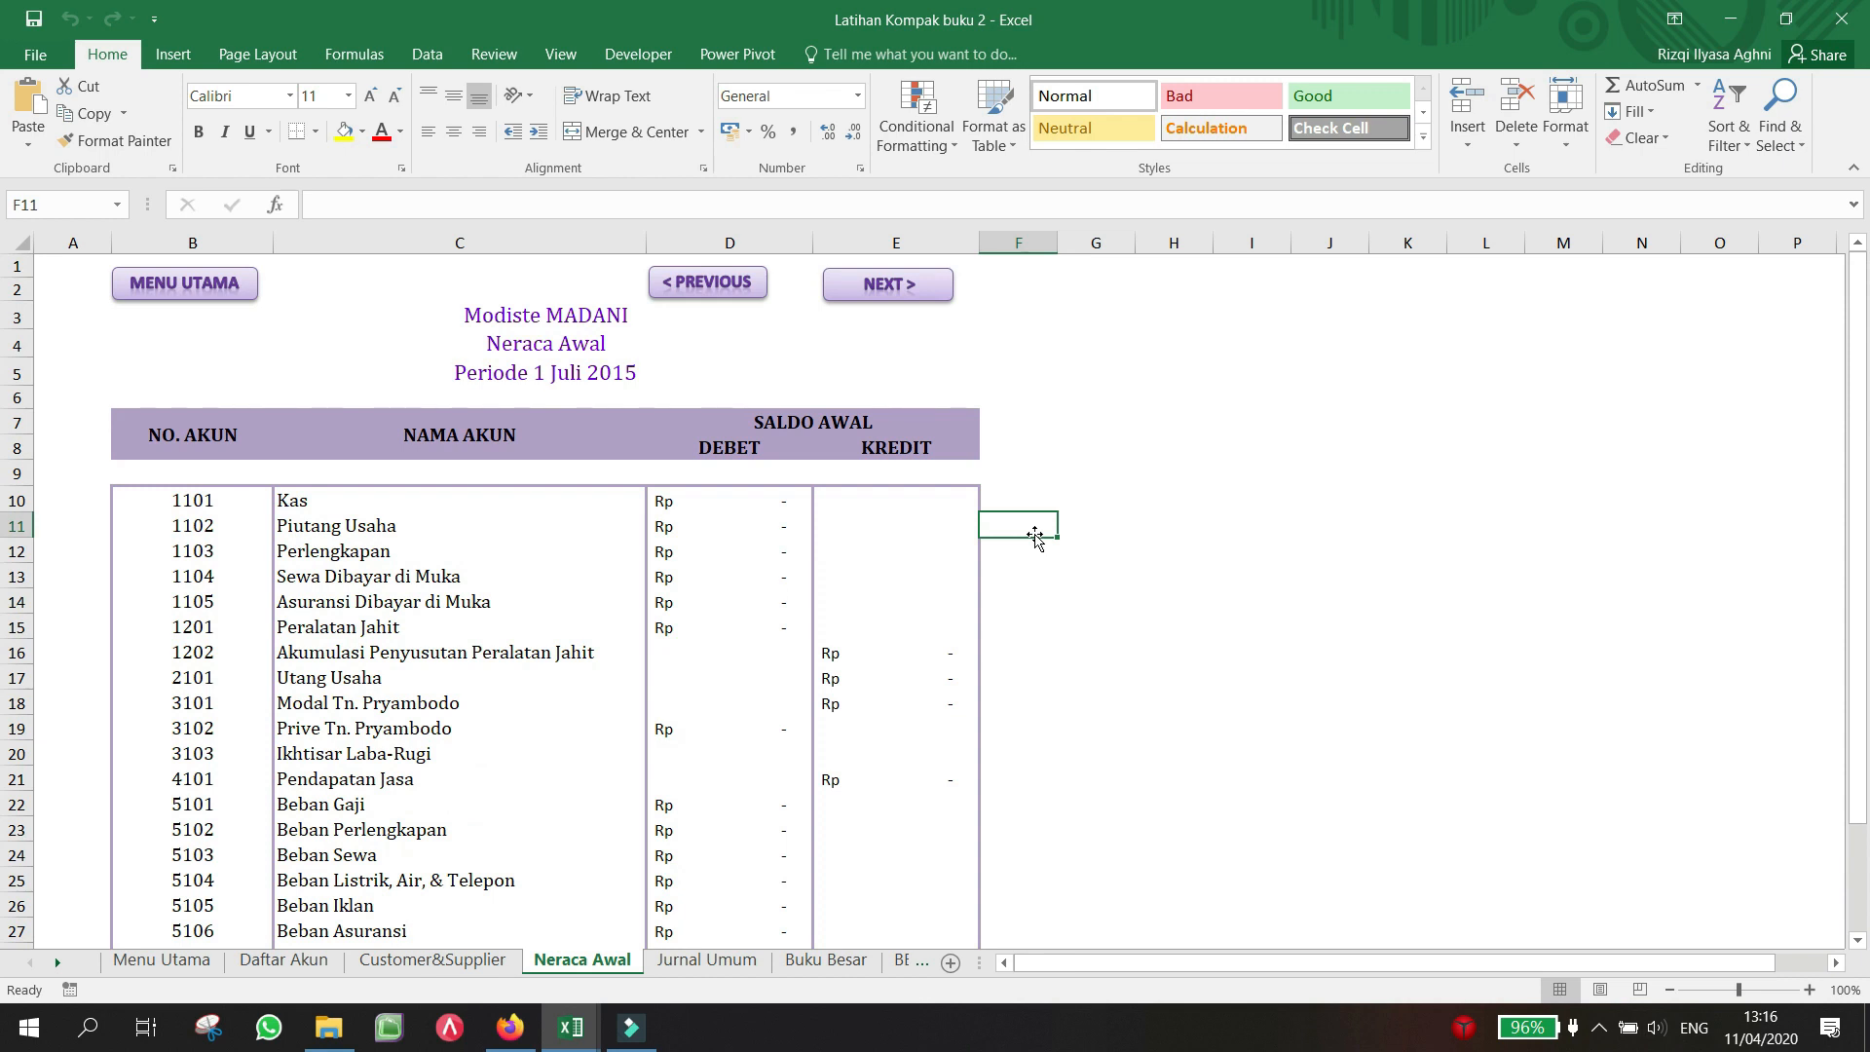
pyautogui.moveTo(80, 479); pyautogui.dragTo(936, 746)
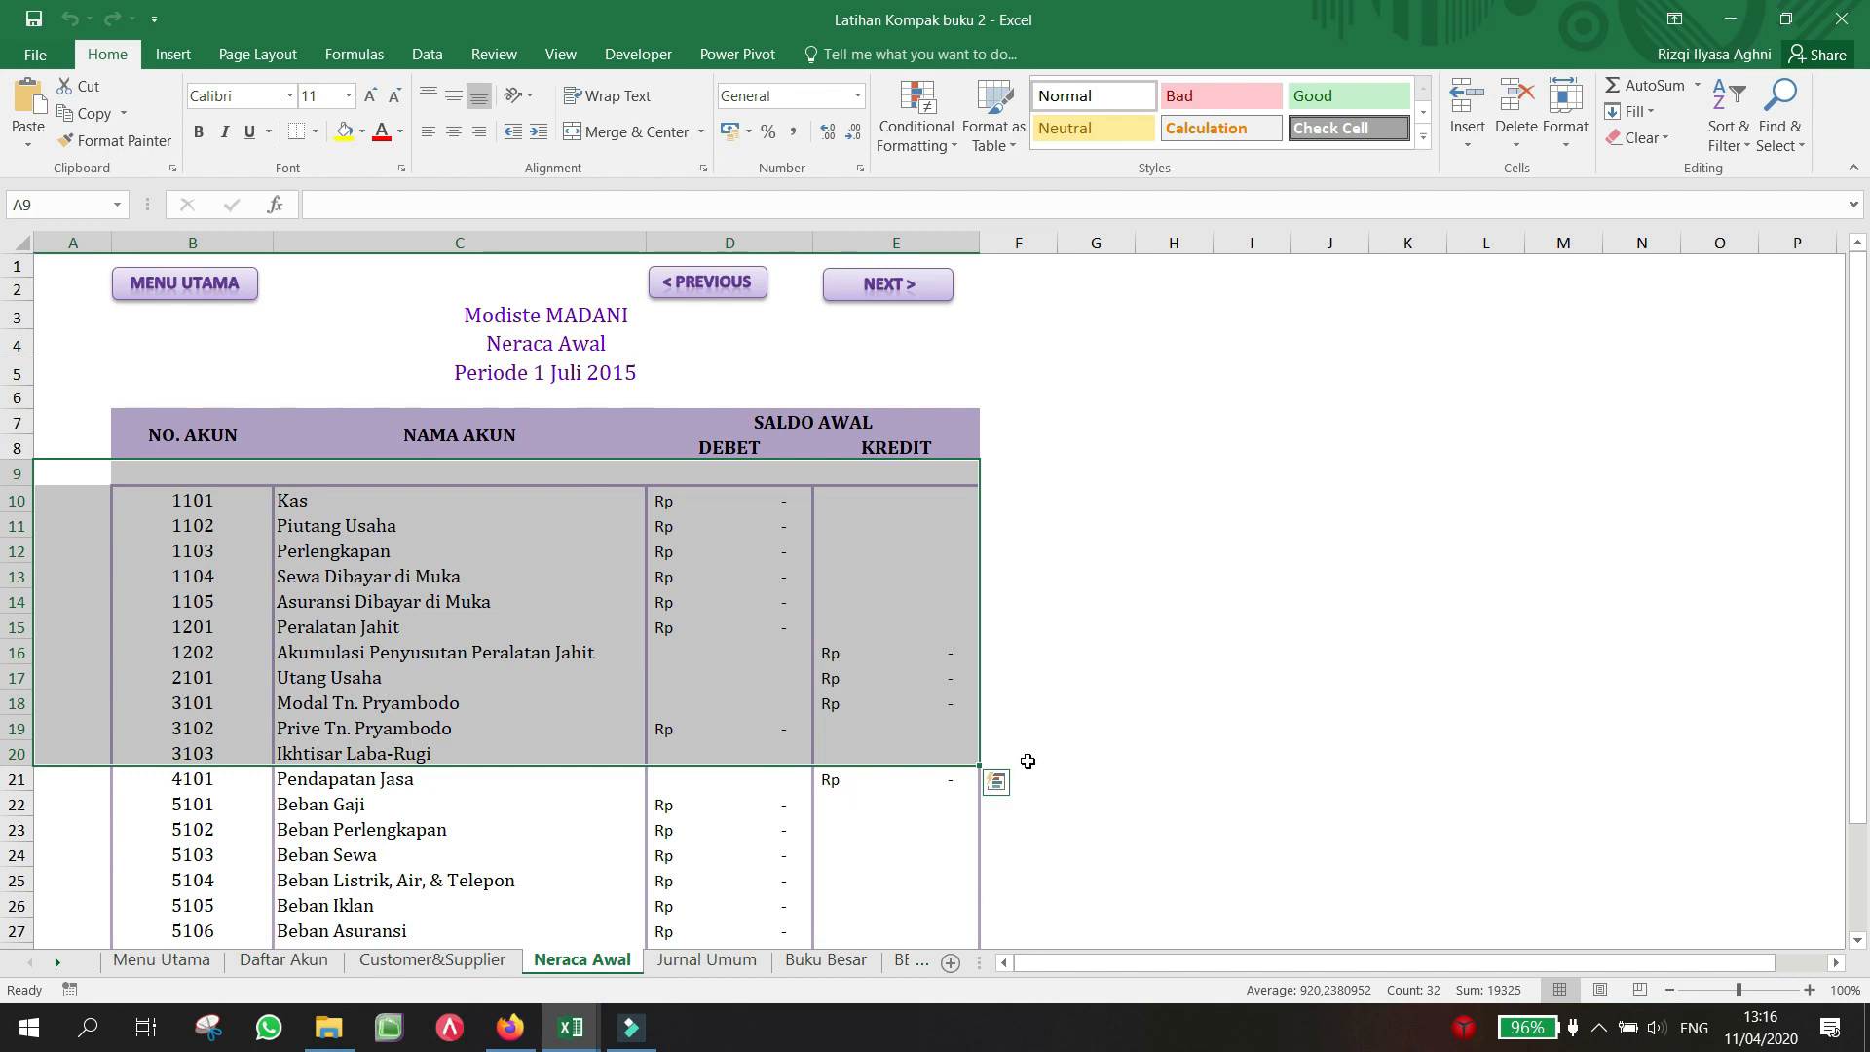
pyautogui.click(1028, 761)
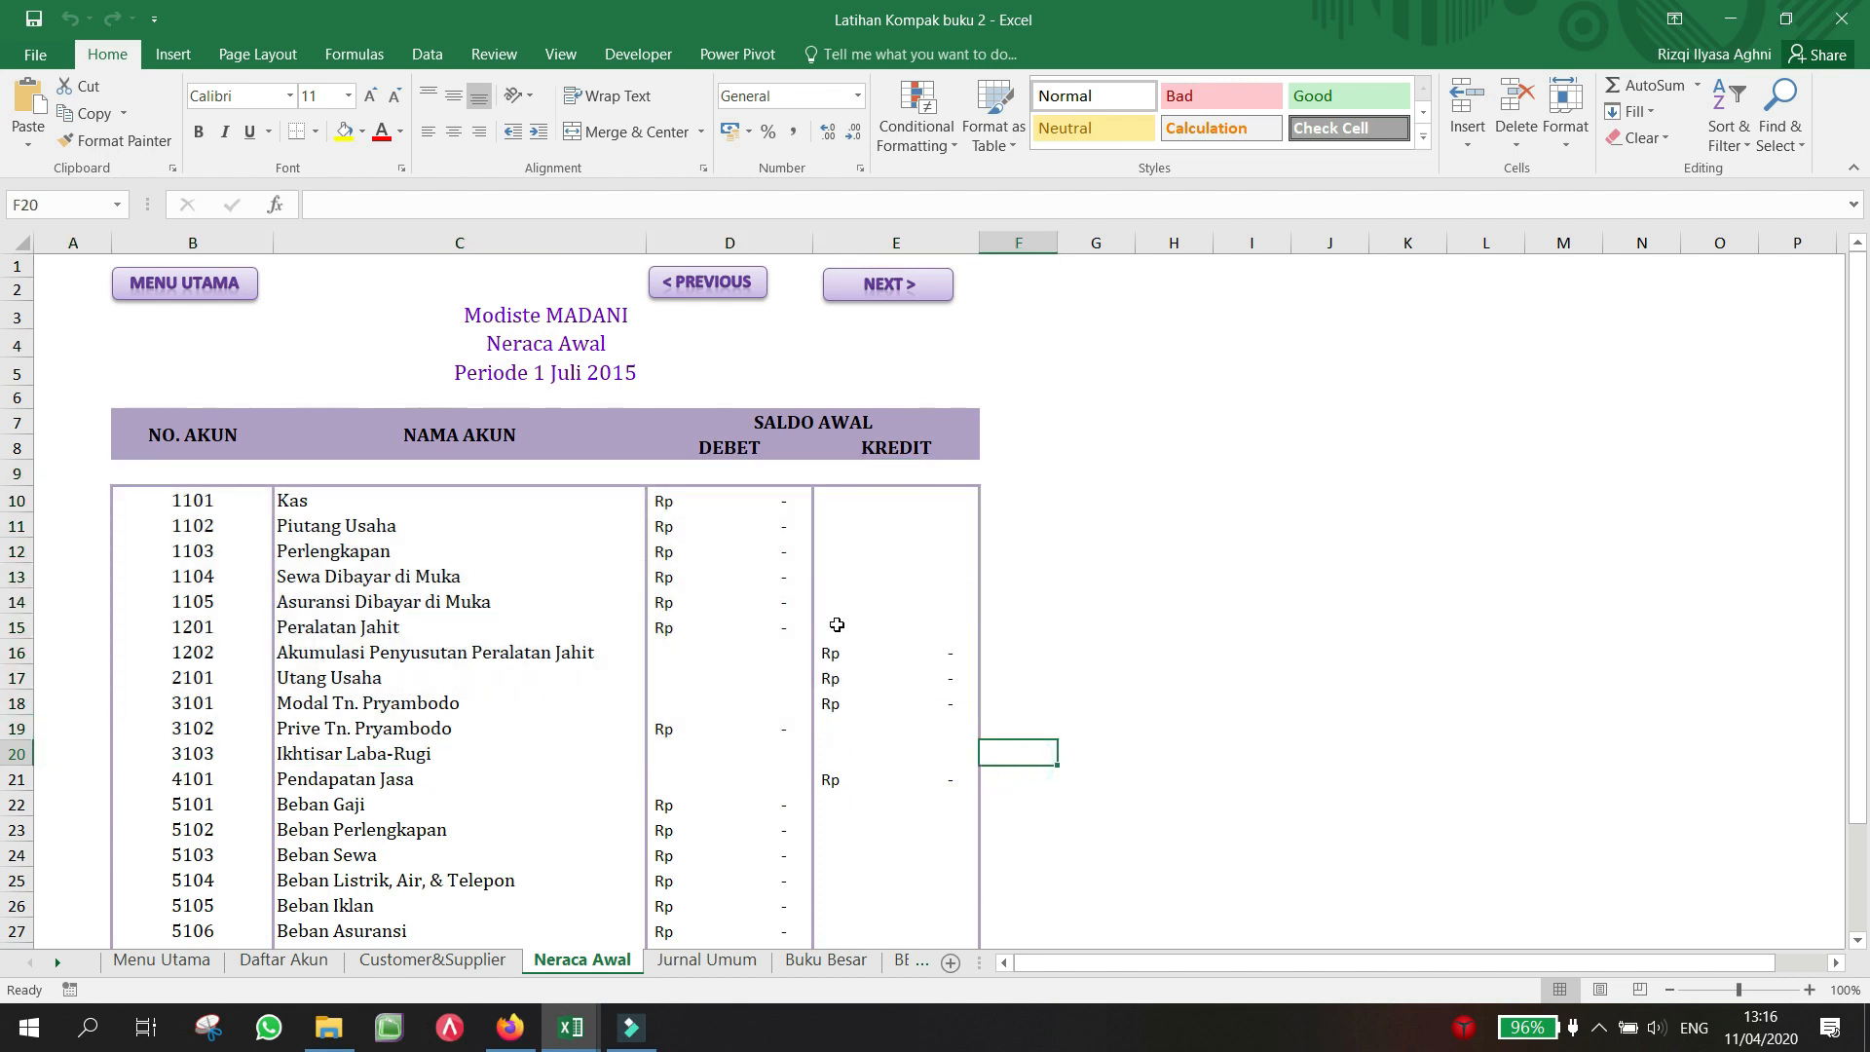
# Step: Review the Debet and Kredit opening balance columns on Neraca Awal down to the total row
pyautogui.moveTo(697, 473); pyautogui.dragTo(868, 771)
pyautogui.click(1094, 687)
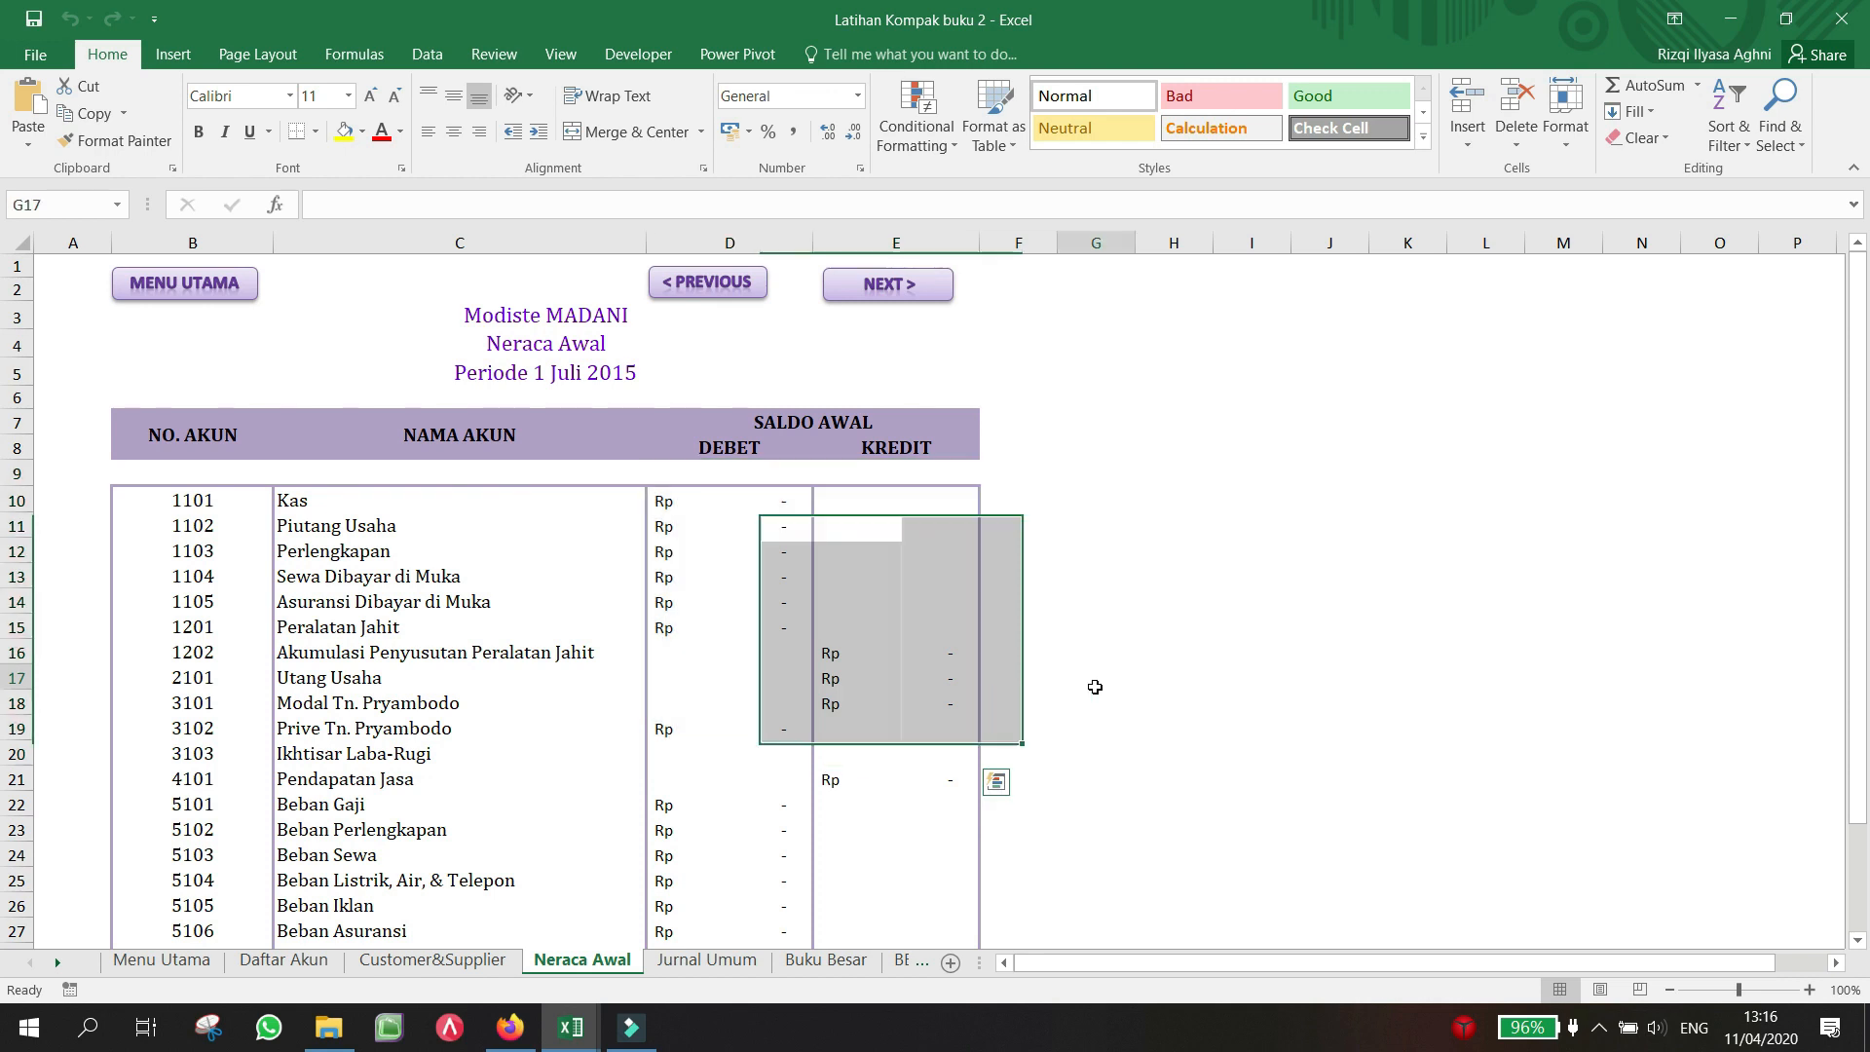
pyautogui.click(1097, 472)
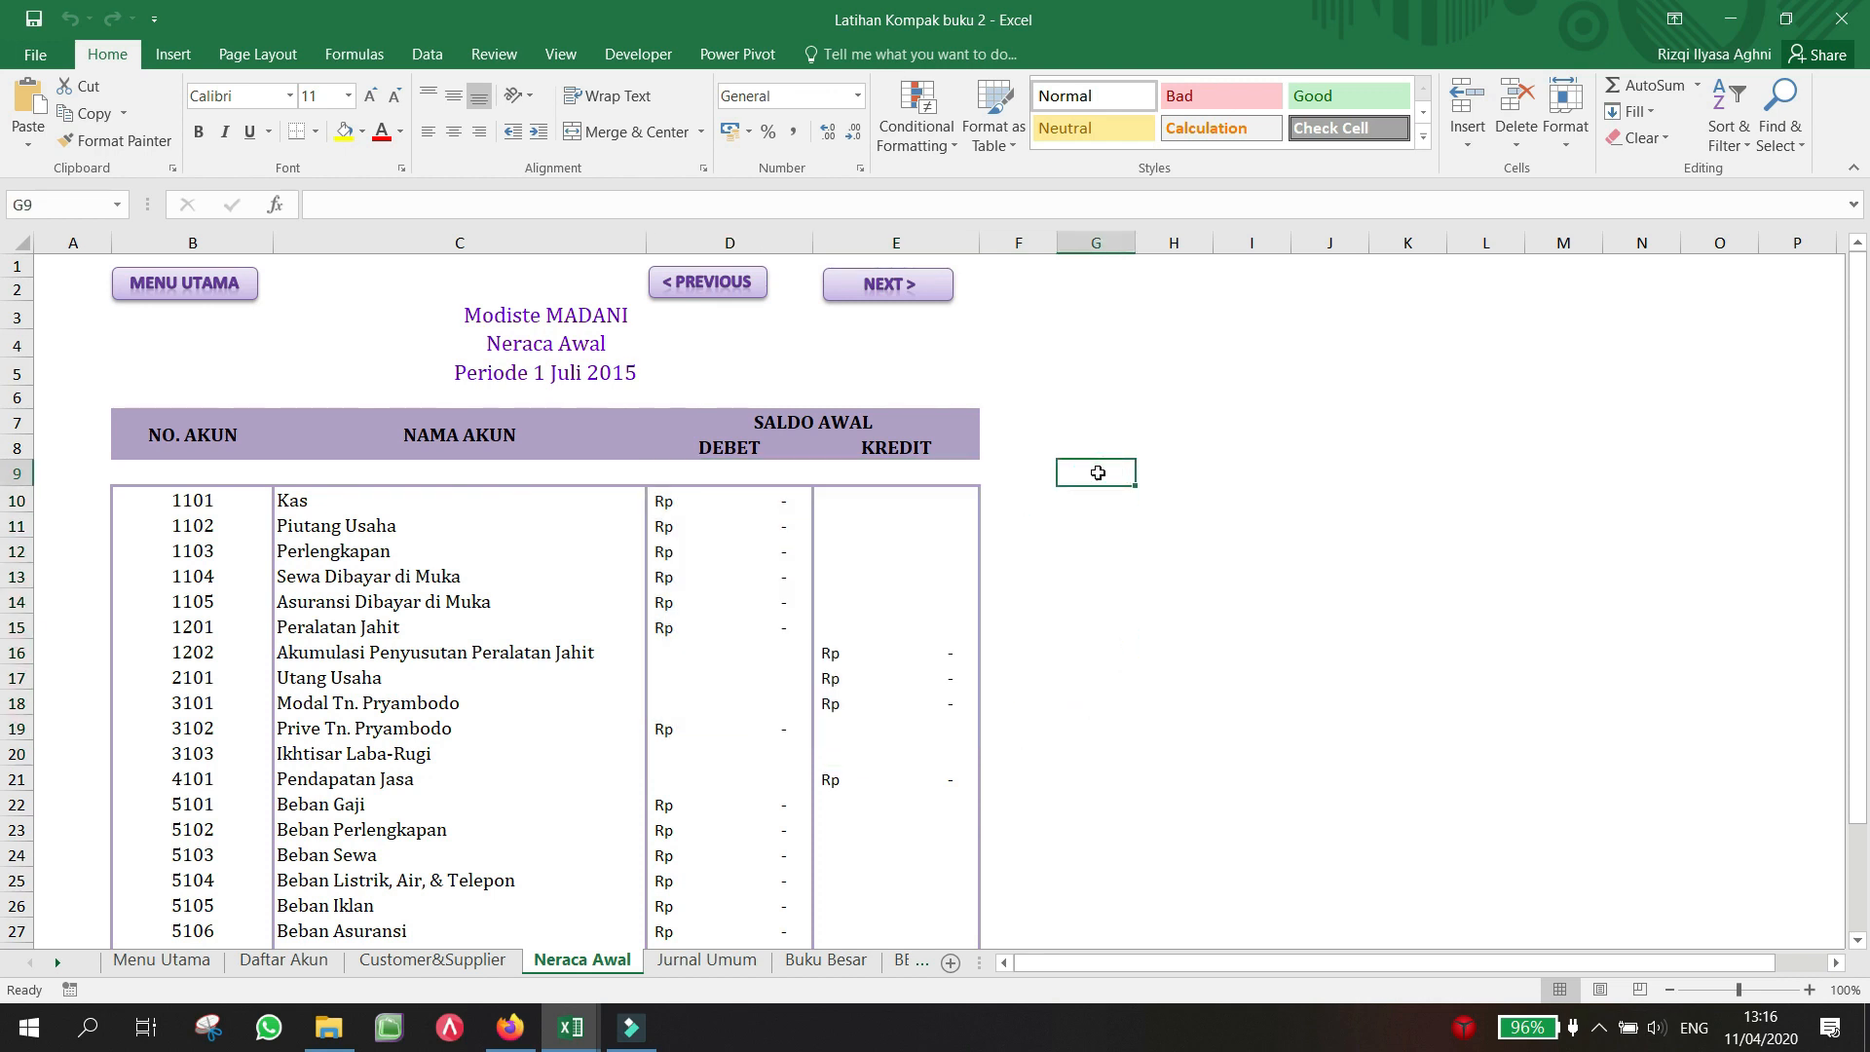
pyautogui.scroll(-3, 817, 397)
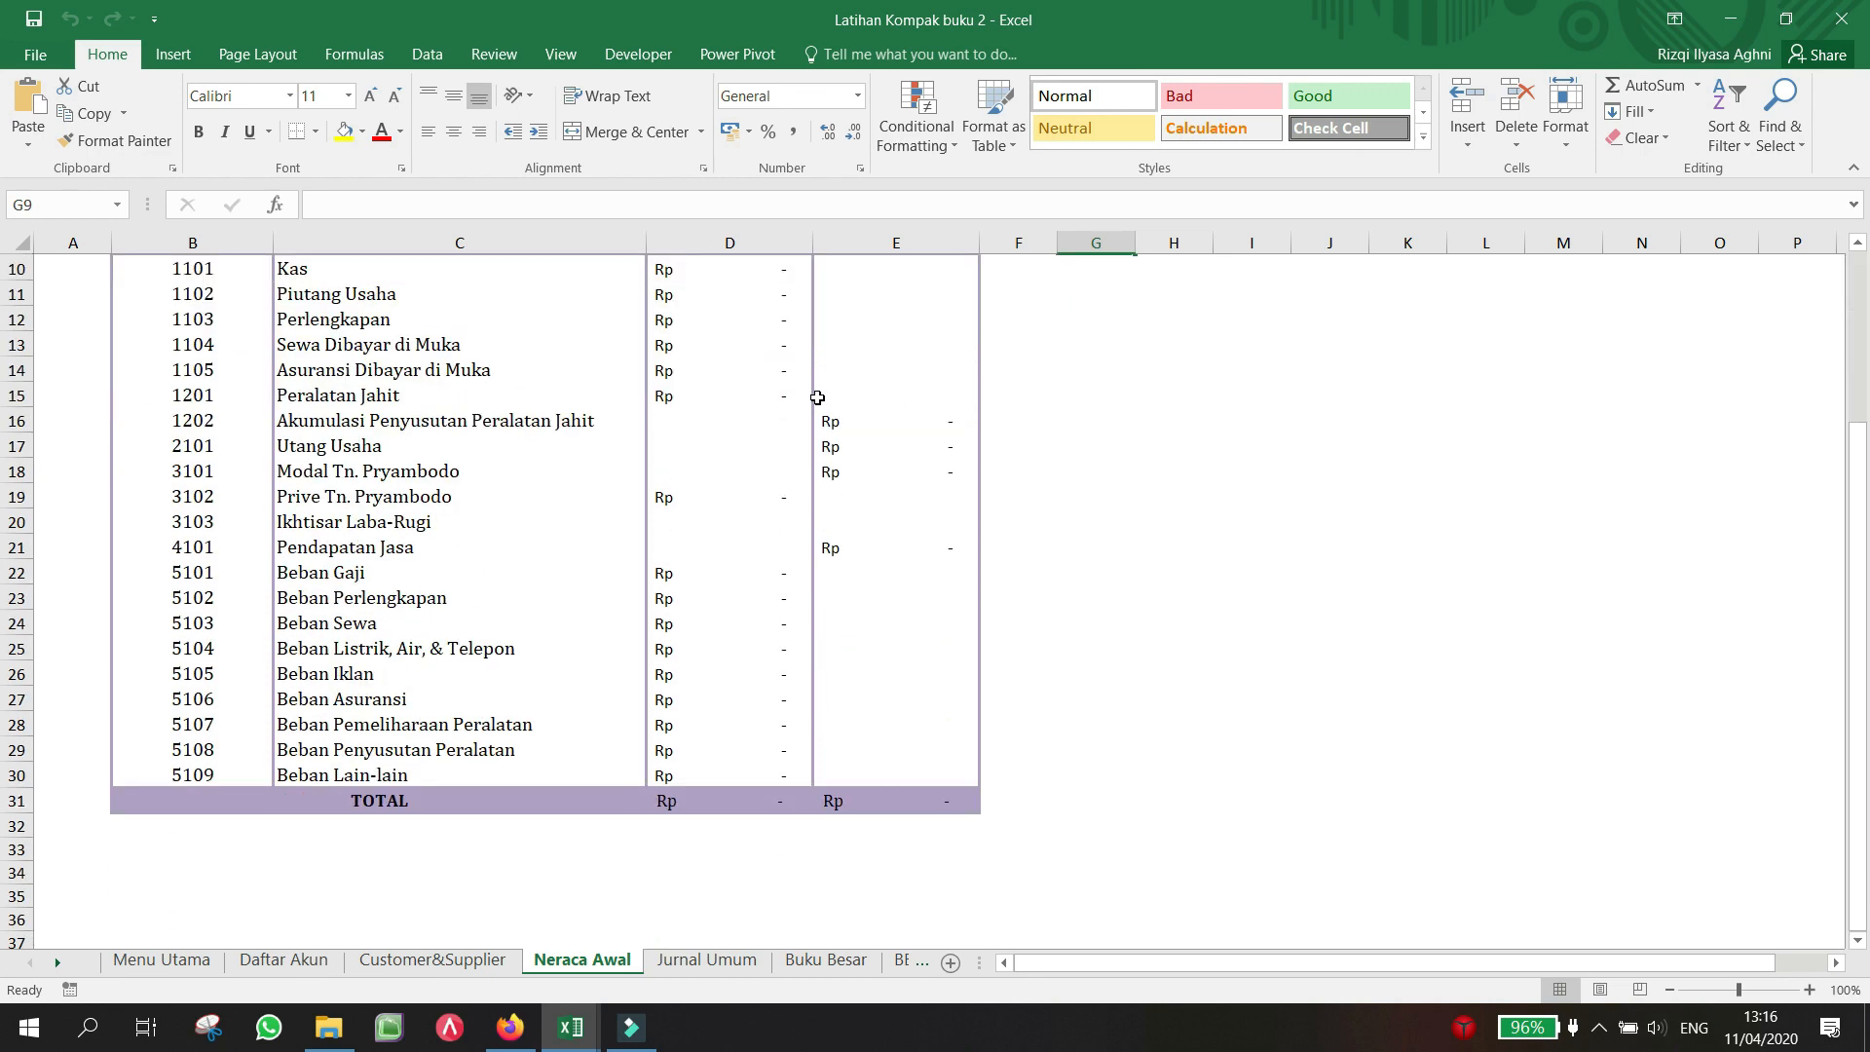
pyautogui.scroll(3, 817, 397)
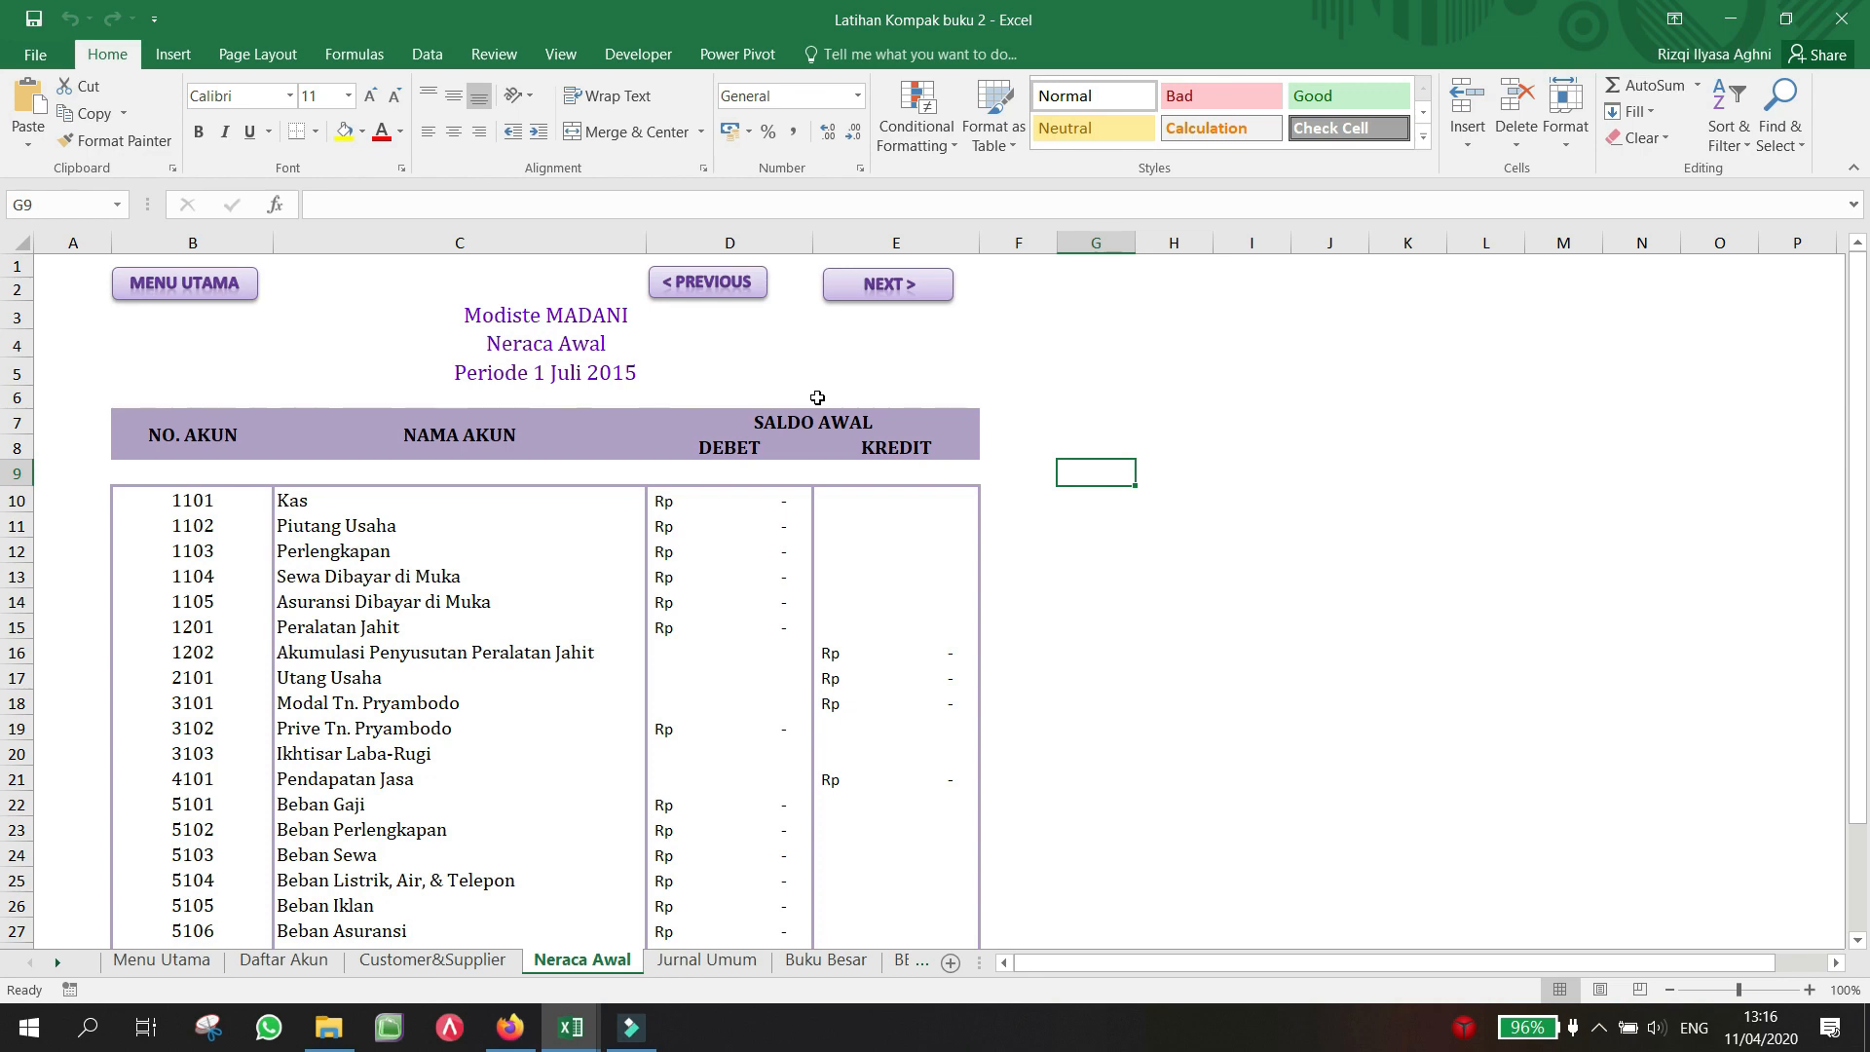
pyautogui.scroll(-3, 817, 398)
pyautogui.scroll(3, 817, 398)
# Step: Open the Jurnal Umum sheet and look through its entries down to the total row
pyautogui.click(678, 960)
pyautogui.scroll(-6, 1004, 779)
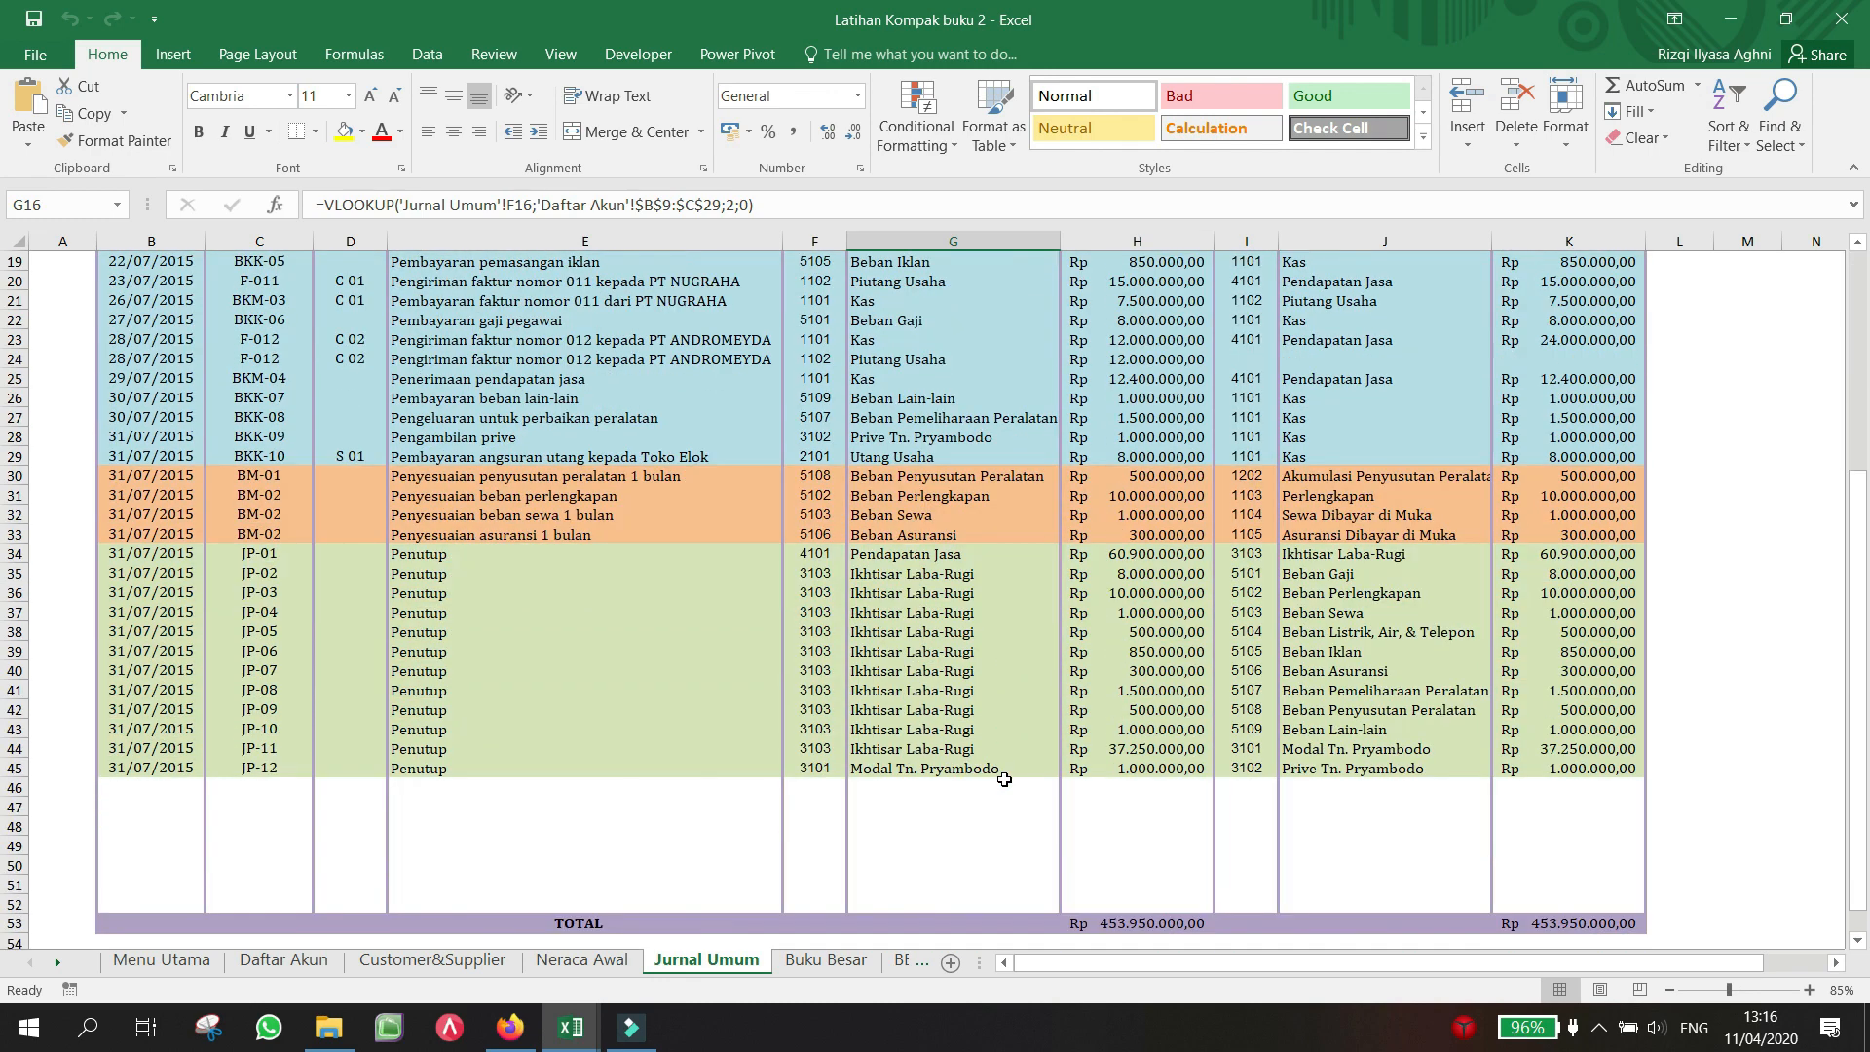
pyautogui.scroll(6, 1004, 779)
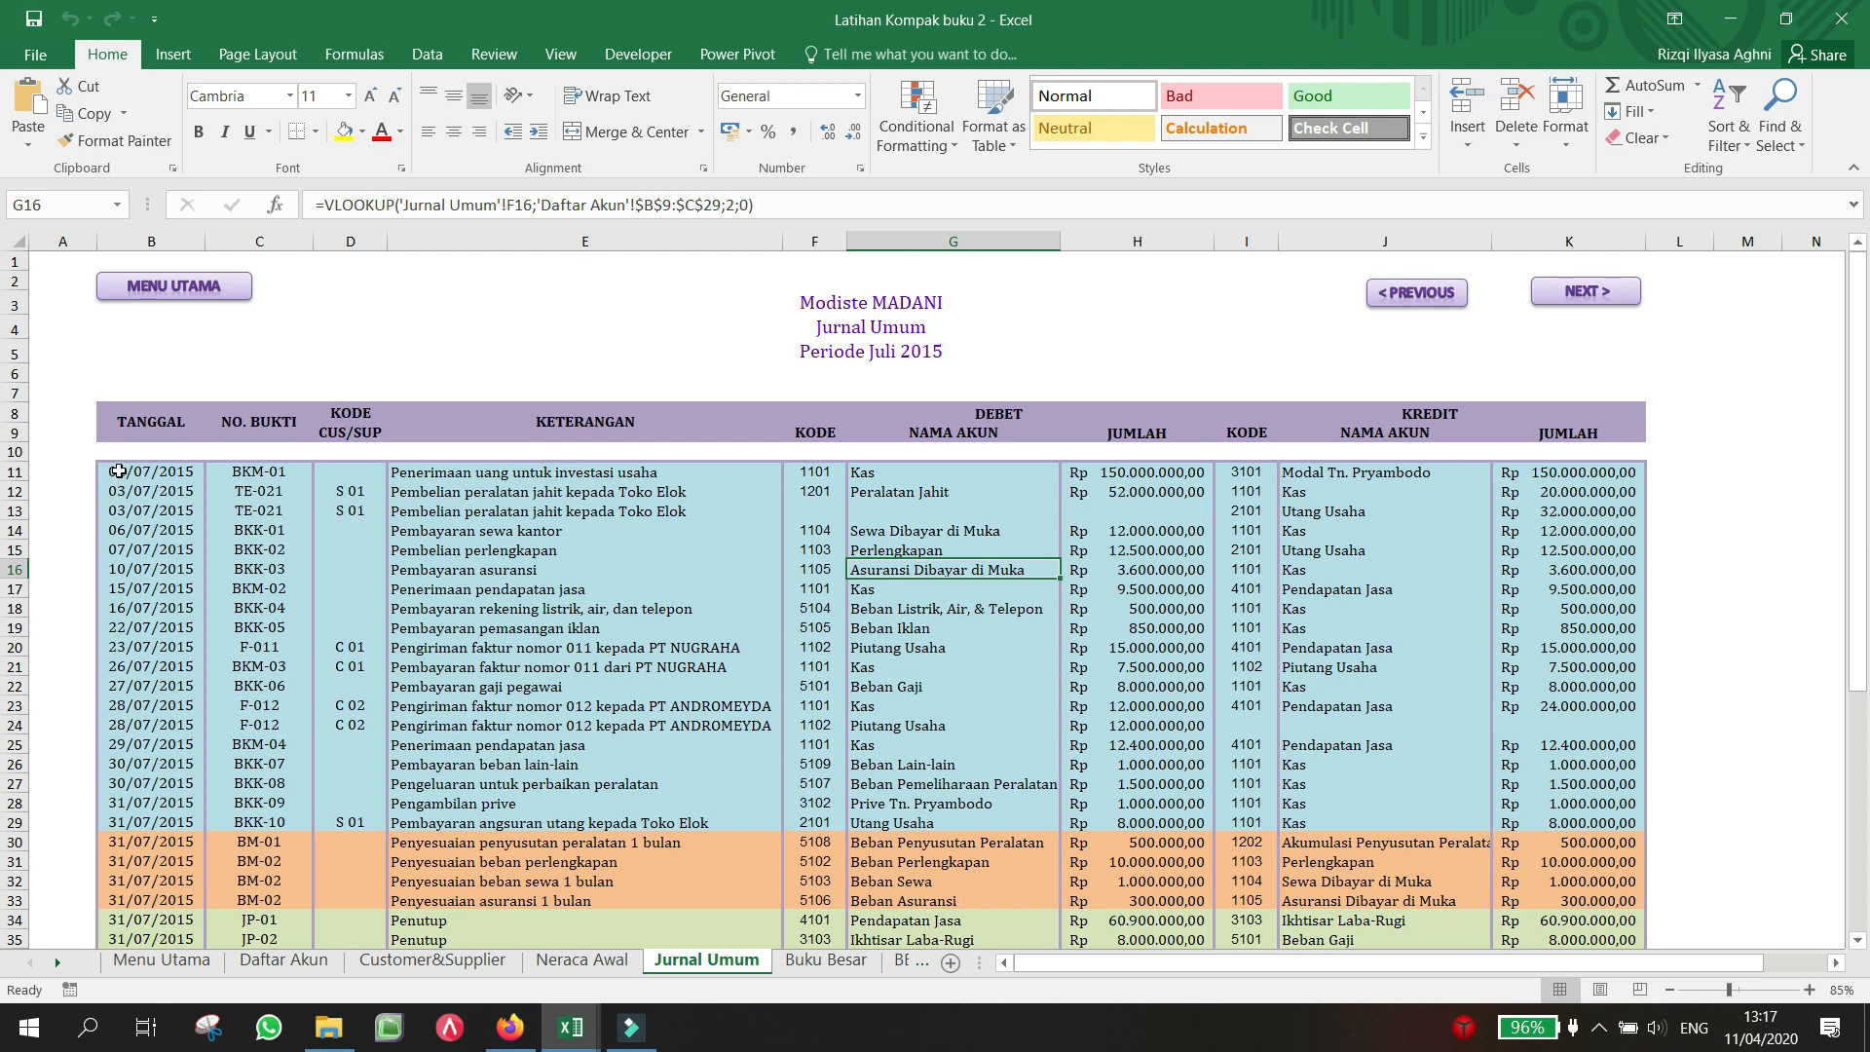
# Step: Highlight the journal's three colour-coded blocks in turn: the blue transactions, orange adjusting entries and green closing entries
pyautogui.moveTo(118, 471); pyautogui.dragTo(1534, 816)
pyautogui.scroll(-2, 1534, 816)
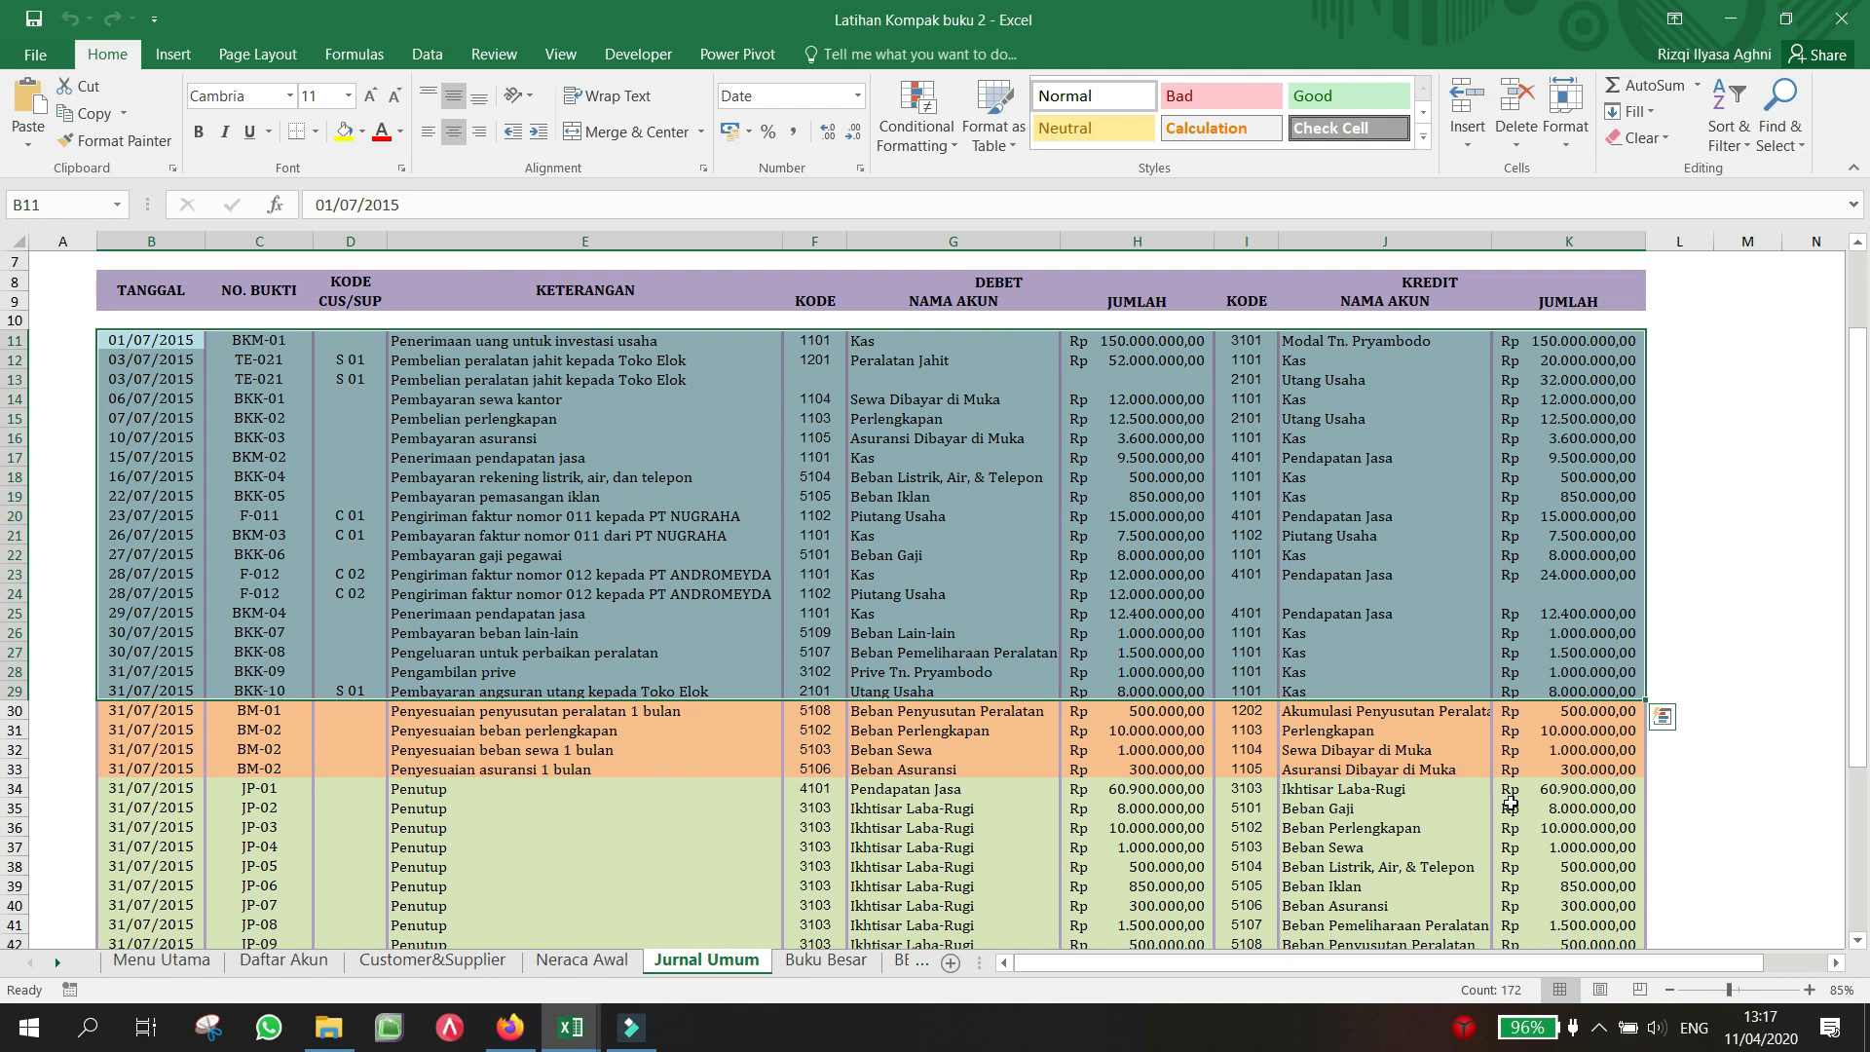
pyautogui.moveTo(125, 344); pyautogui.dragTo(1626, 689)
pyautogui.moveTo(136, 710); pyautogui.dragTo(1592, 769)
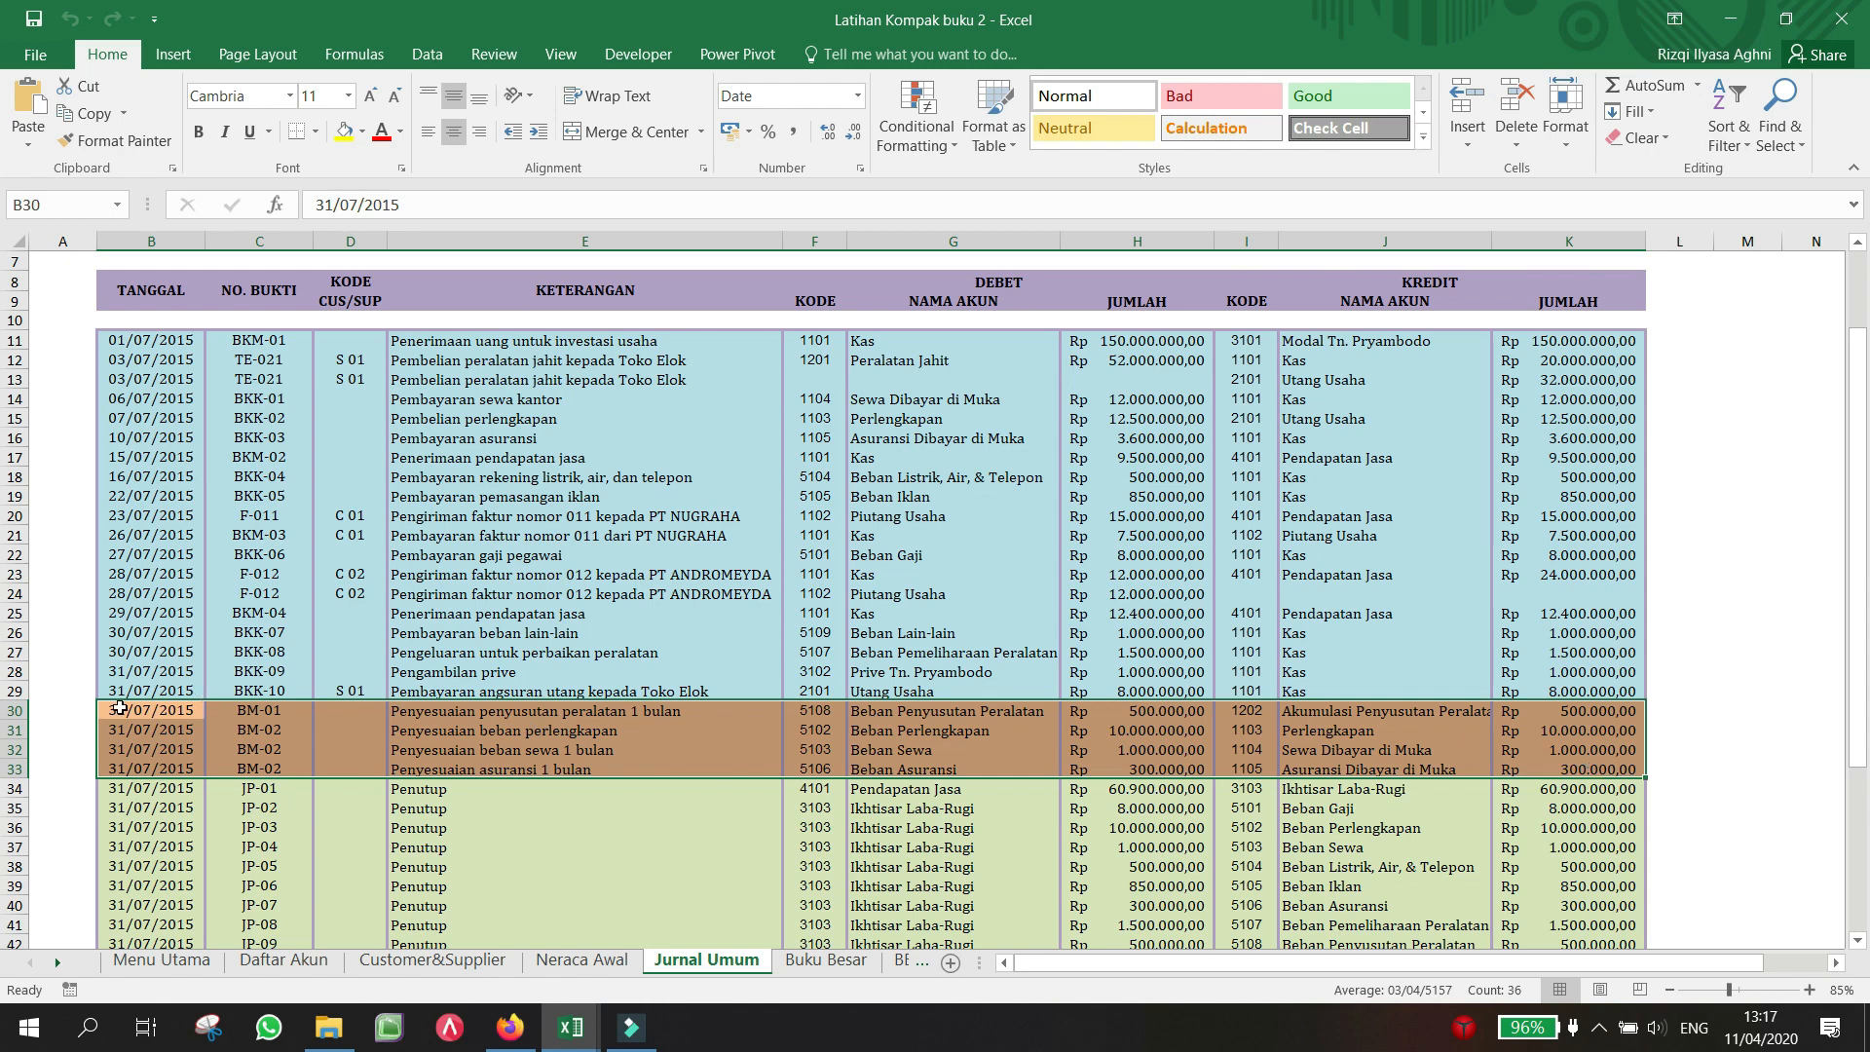
pyautogui.moveTo(127, 785); pyautogui.dragTo(1628, 902)
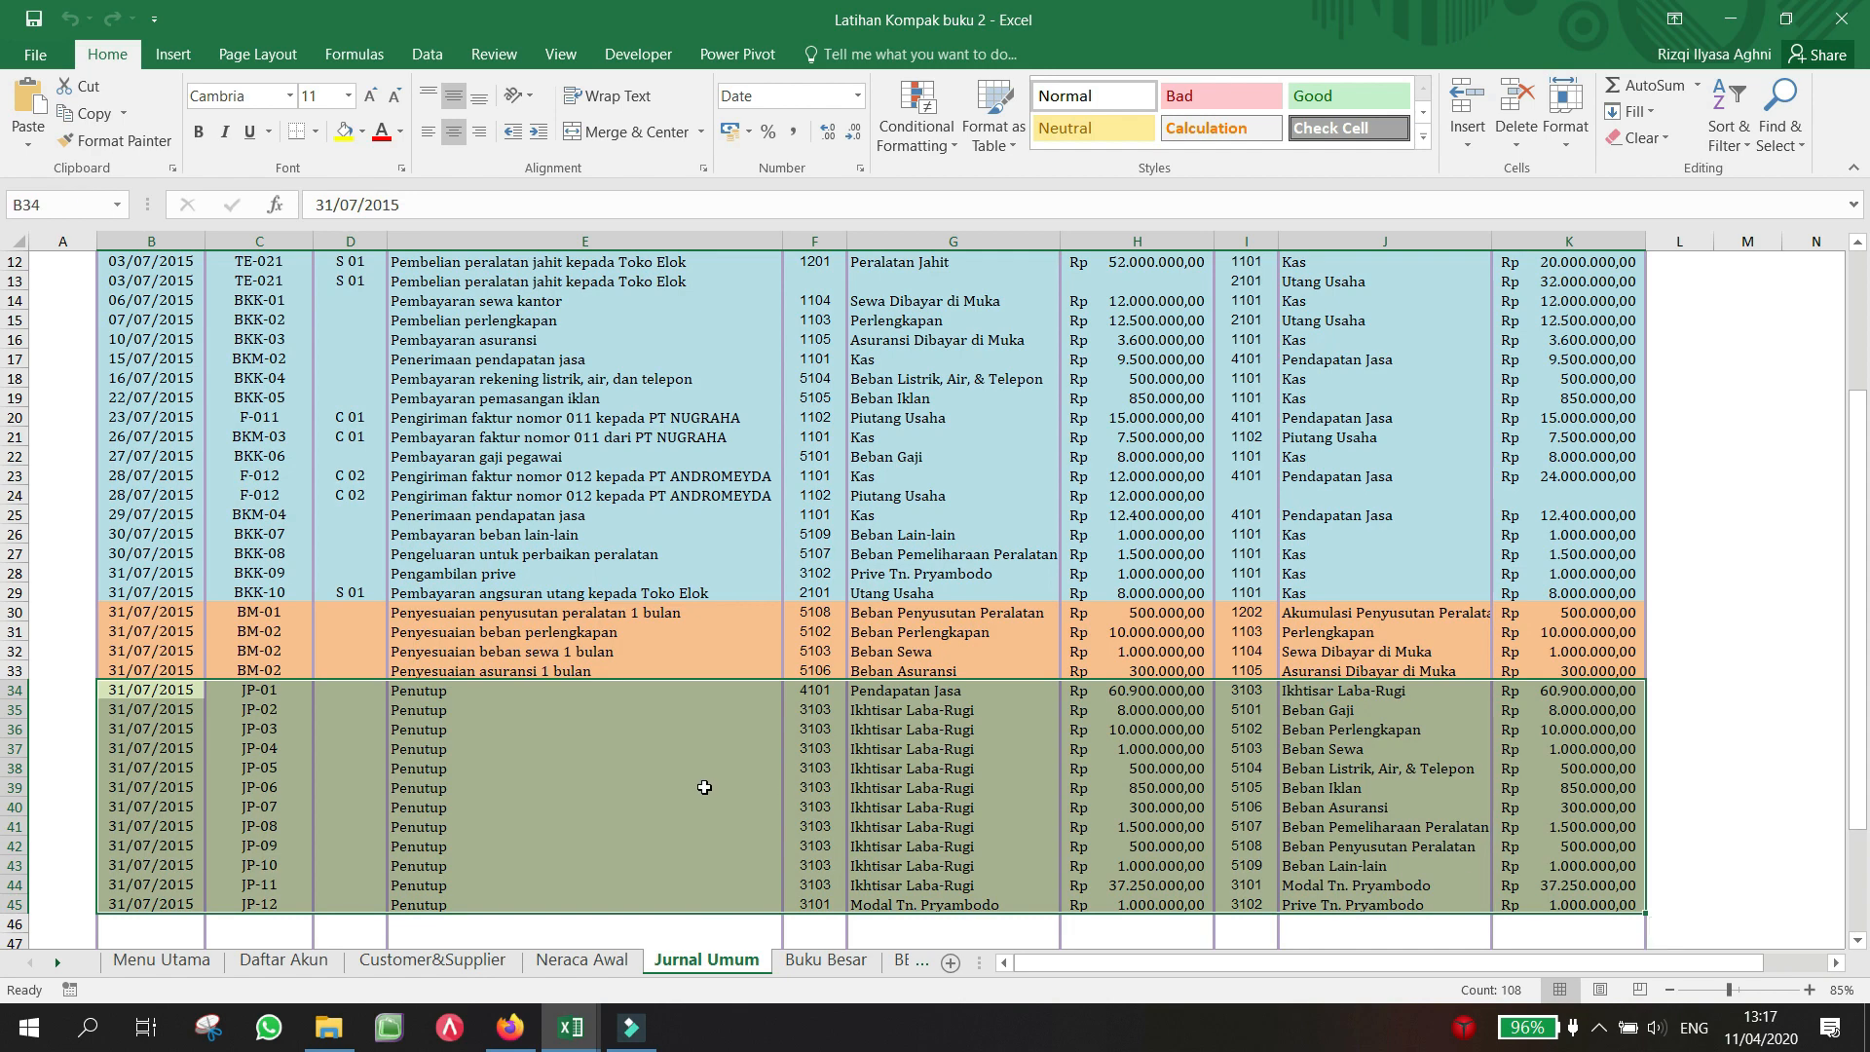
pyautogui.scroll(4, 704, 787)
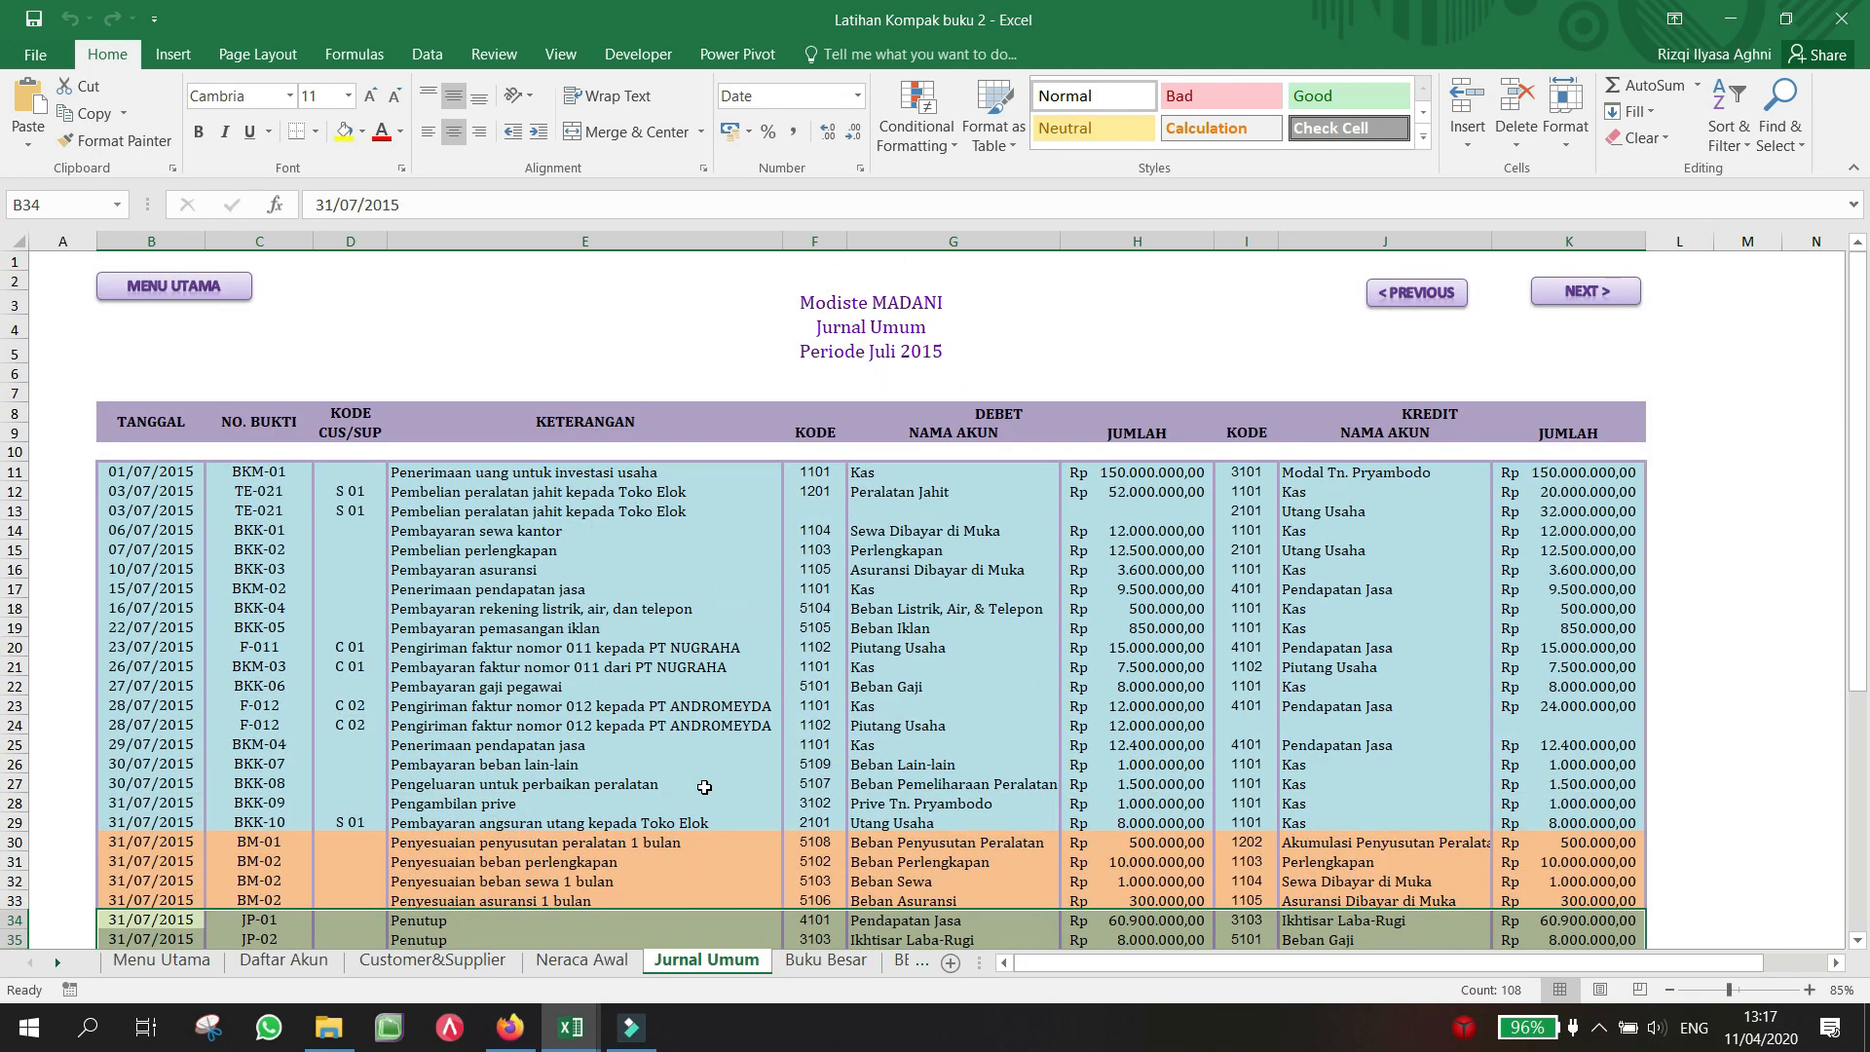
# Step: Look through the journal again and highlight the blue transaction rows from the date column to the debit account names
pyautogui.click(679, 629)
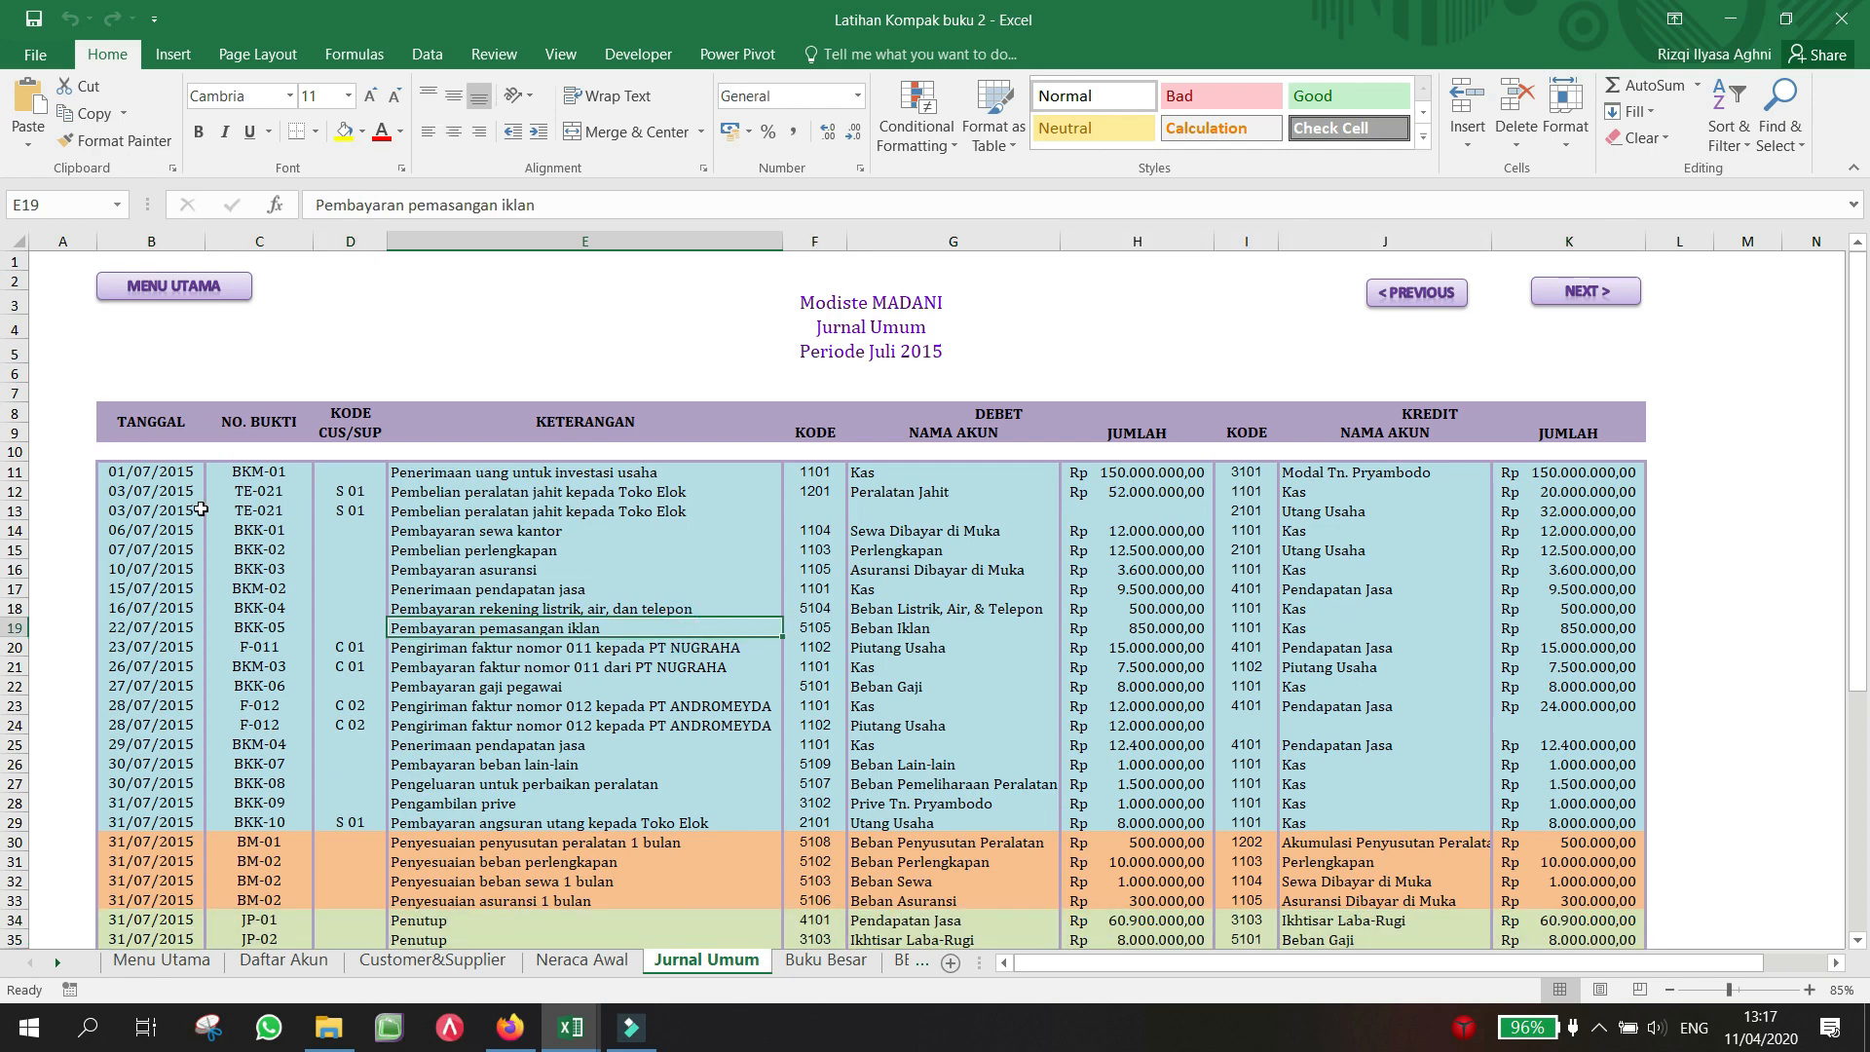
pyautogui.scroll(-4, 200, 508)
pyautogui.scroll(4, 201, 508)
pyautogui.moveTo(117, 473); pyautogui.dragTo(893, 820)
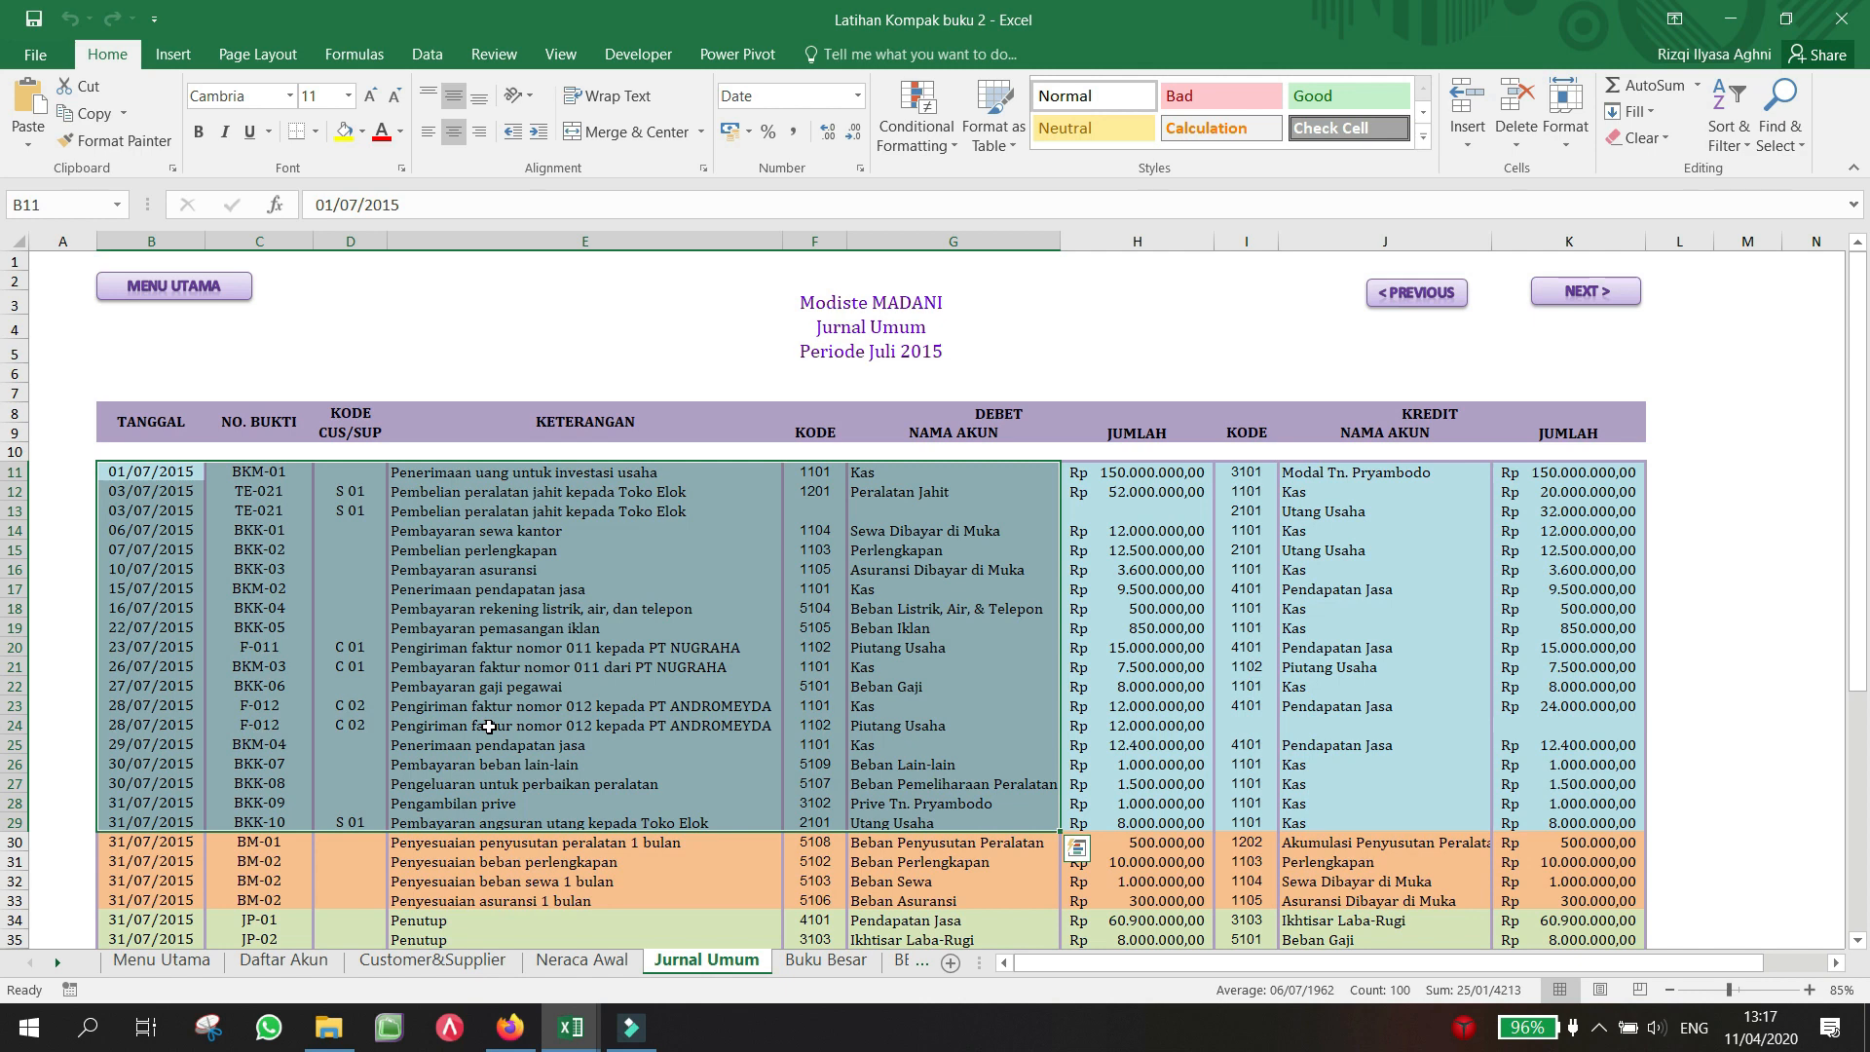
pyautogui.scroll(-1, 488, 727)
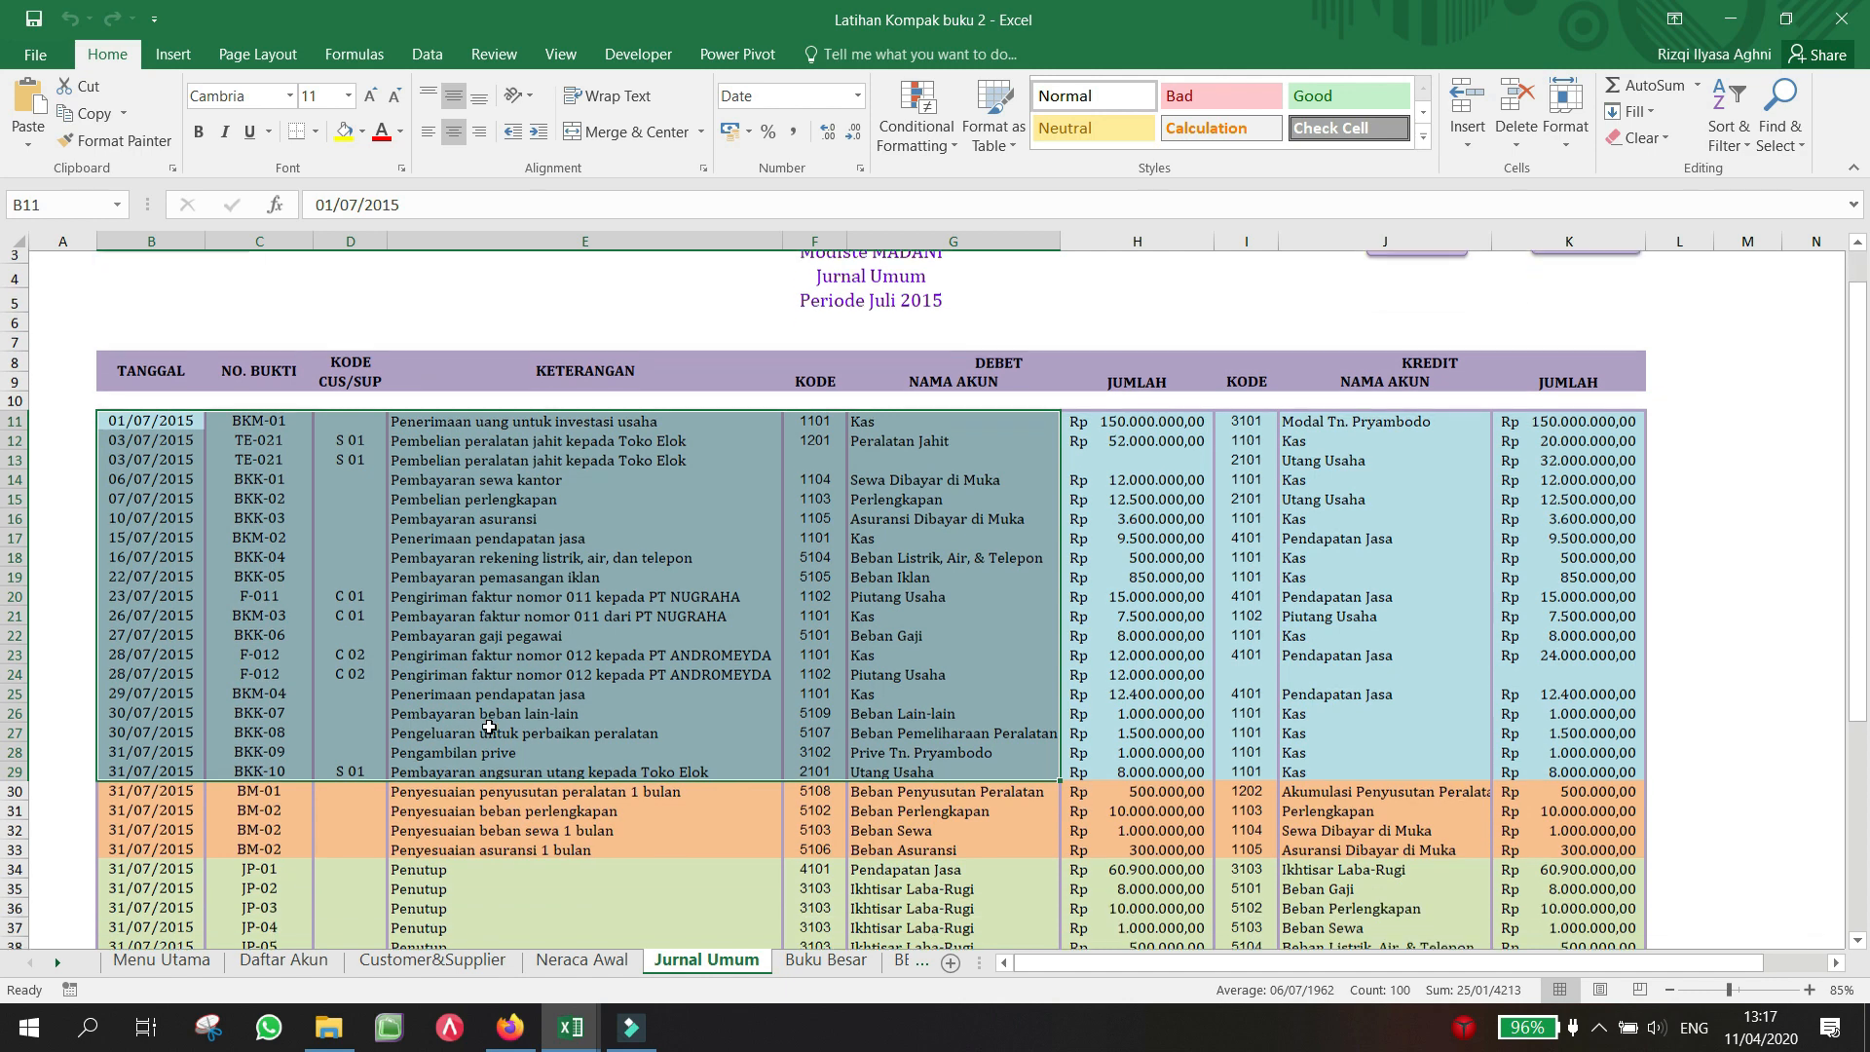
# Step: Inspect sample journal cells in the No. Bukti, Kode Cus/Sup and Keterangan columns, including the invoice entries for both customers
pyautogui.click(295, 522)
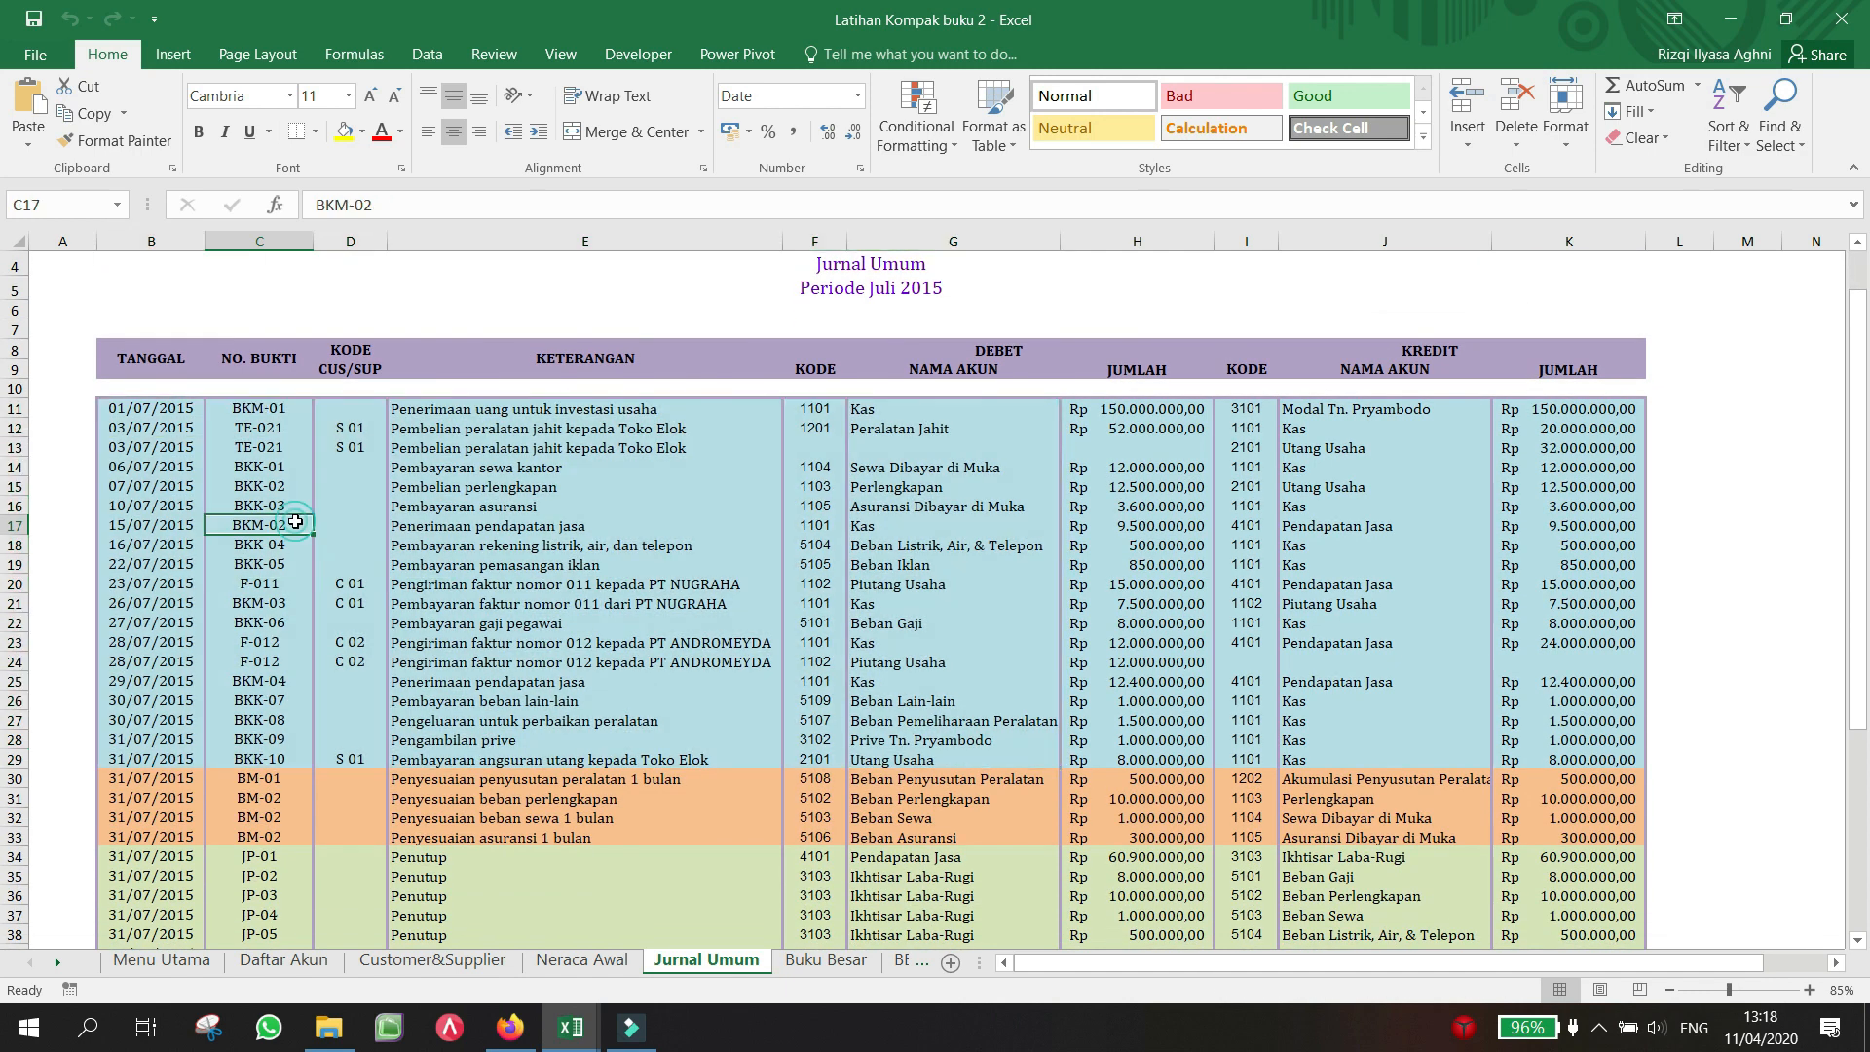
pyautogui.click(373, 511)
pyautogui.click(515, 507)
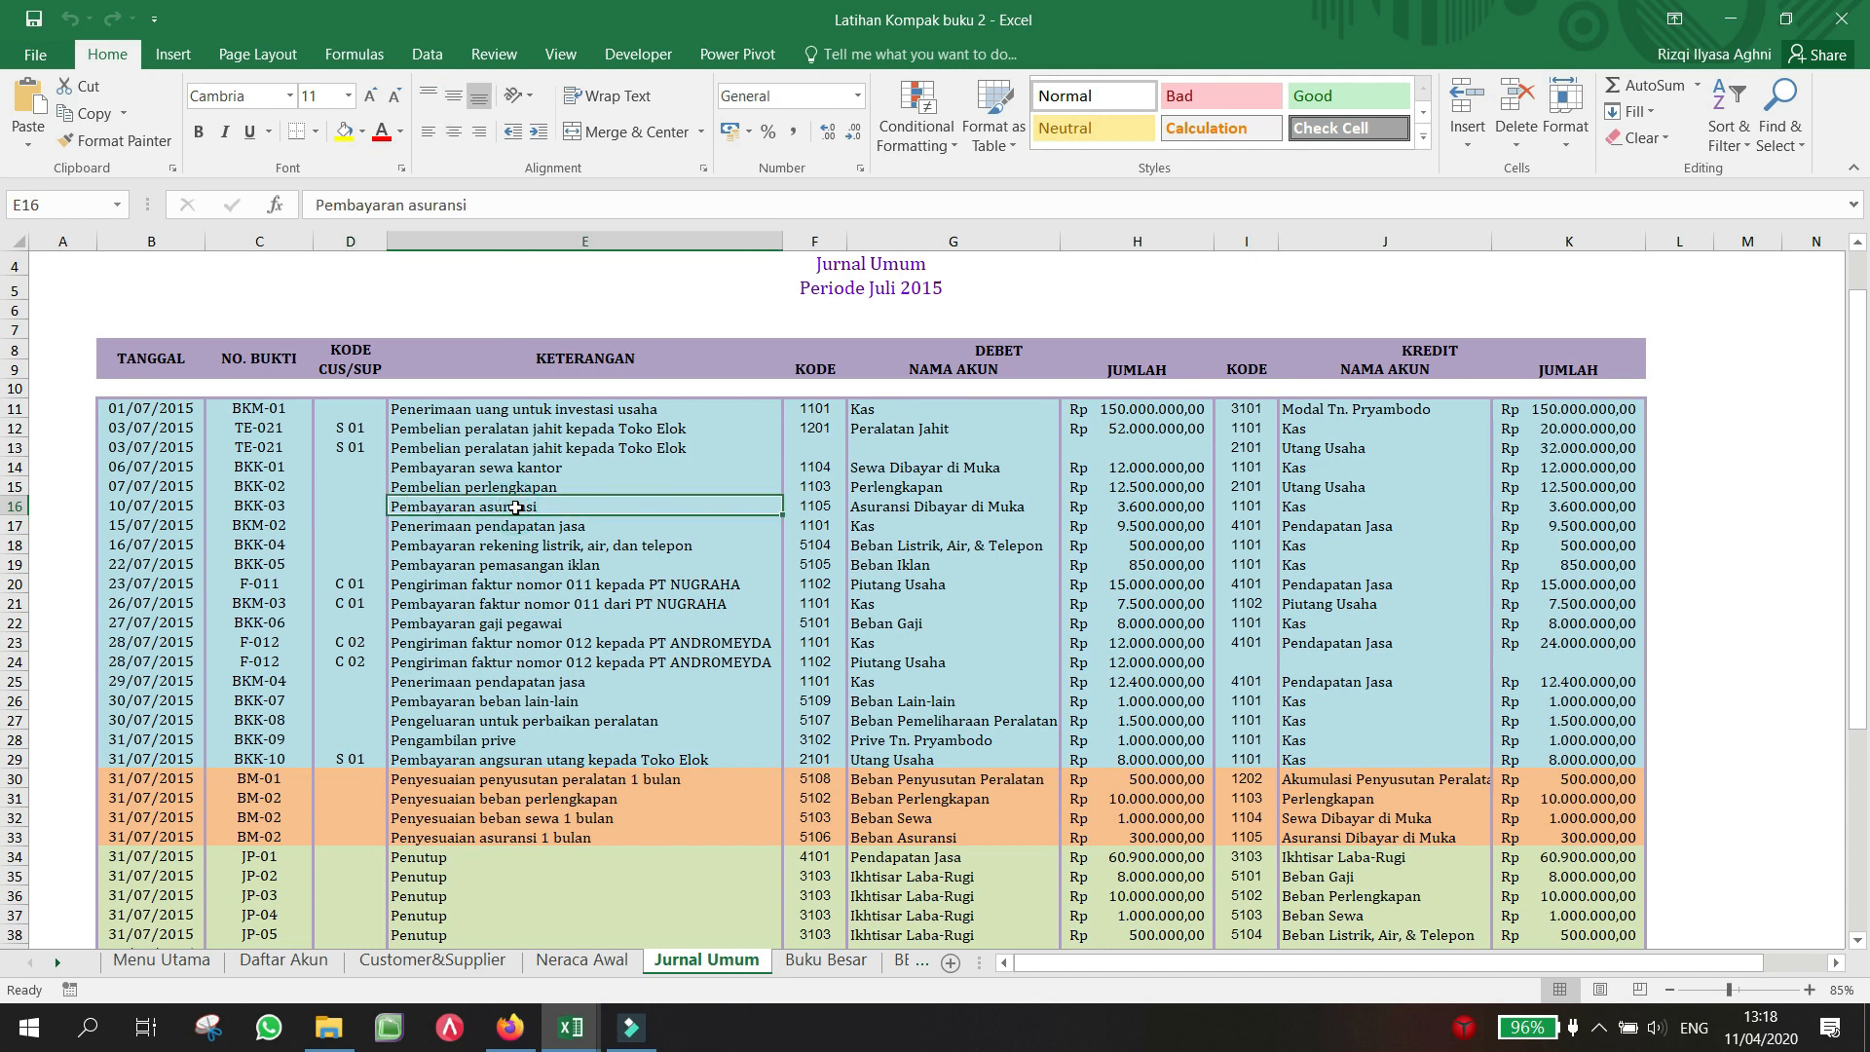
pyautogui.click(497, 646)
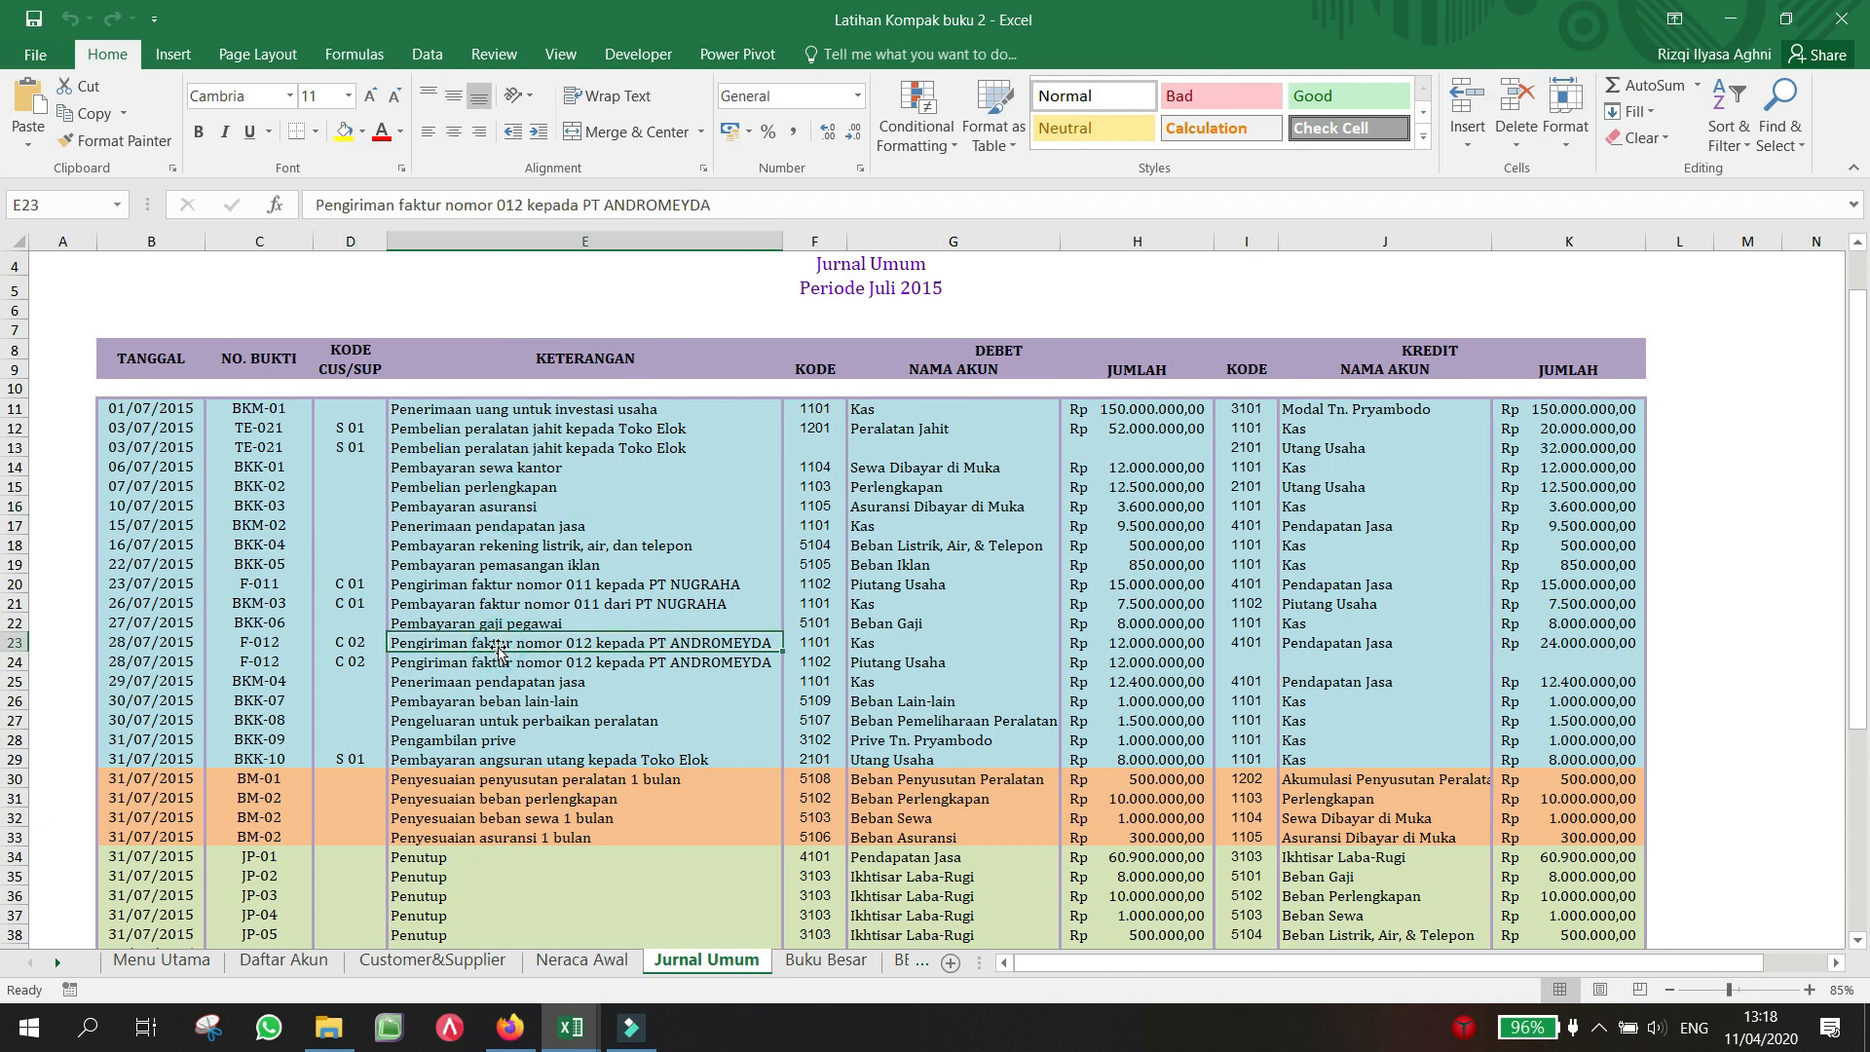
pyautogui.click(529, 584)
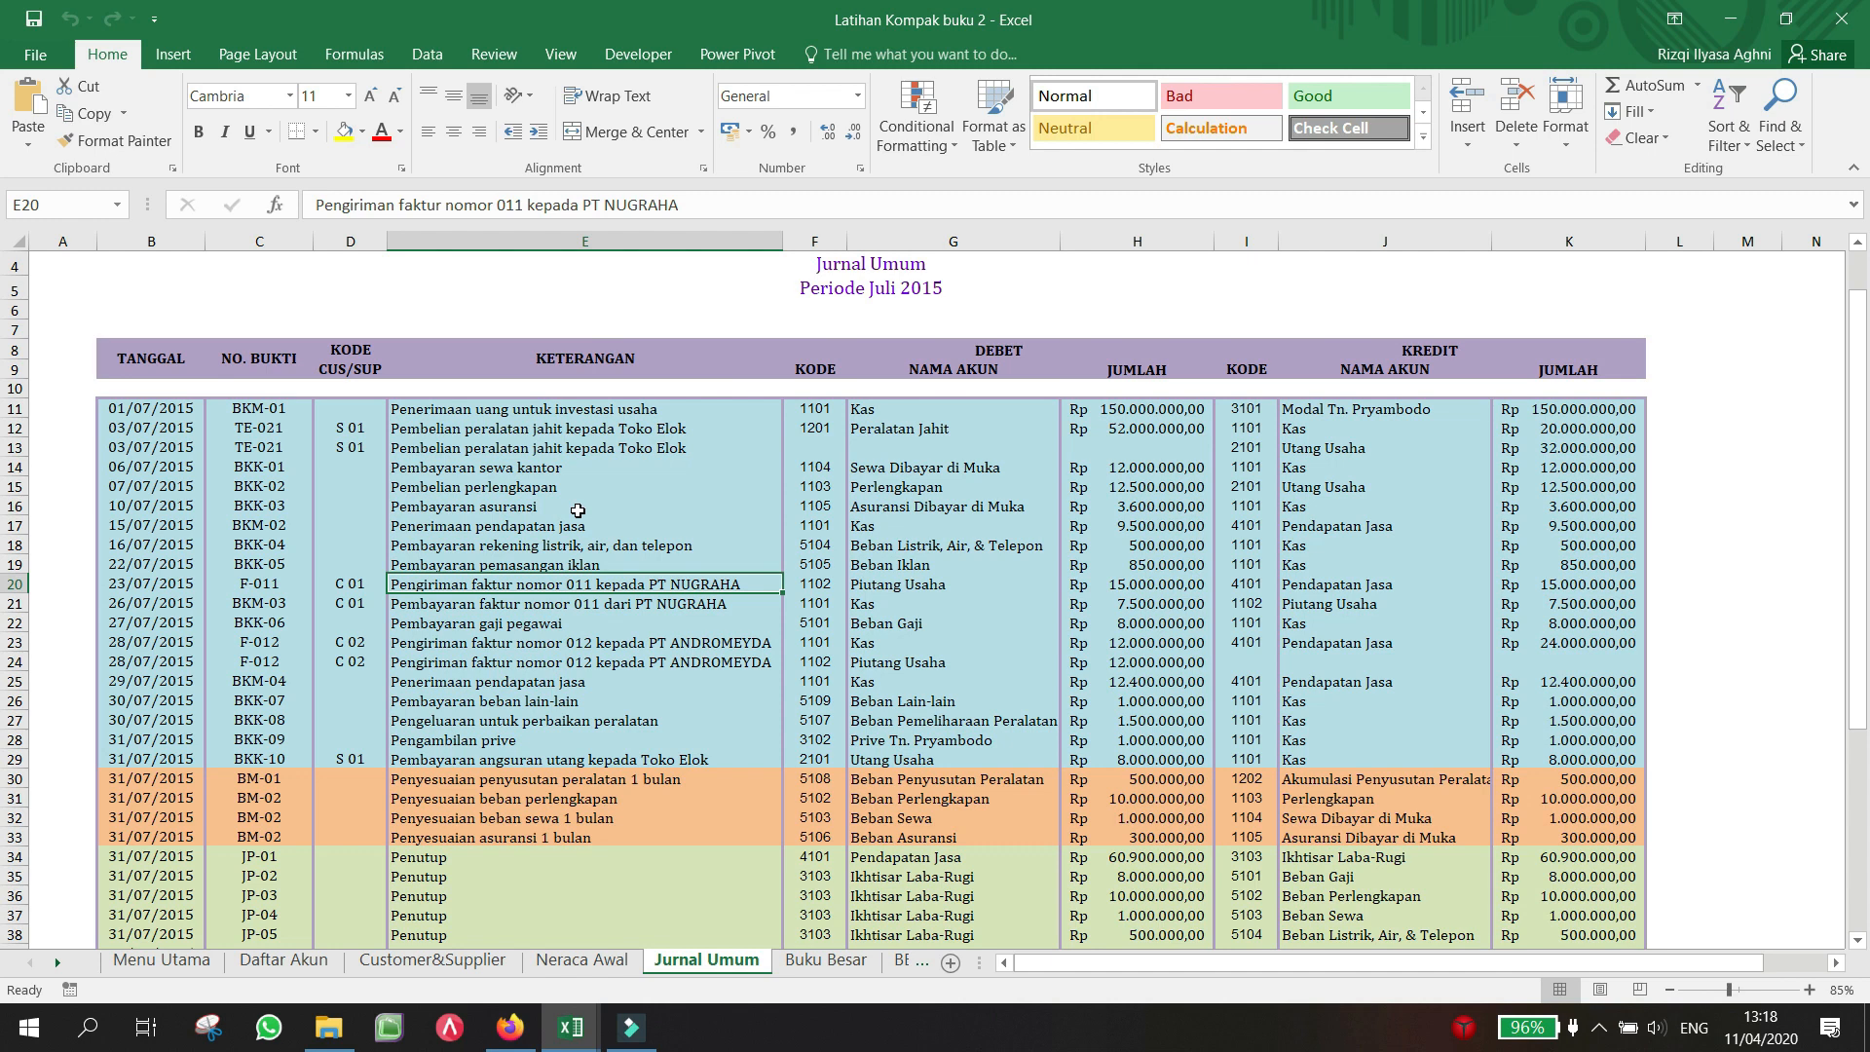
# Step: Inspect the debit code and account name of the Pembelian perlengkapan entry, and highlight the Debet and Kredit column groups
pyautogui.click(821, 489)
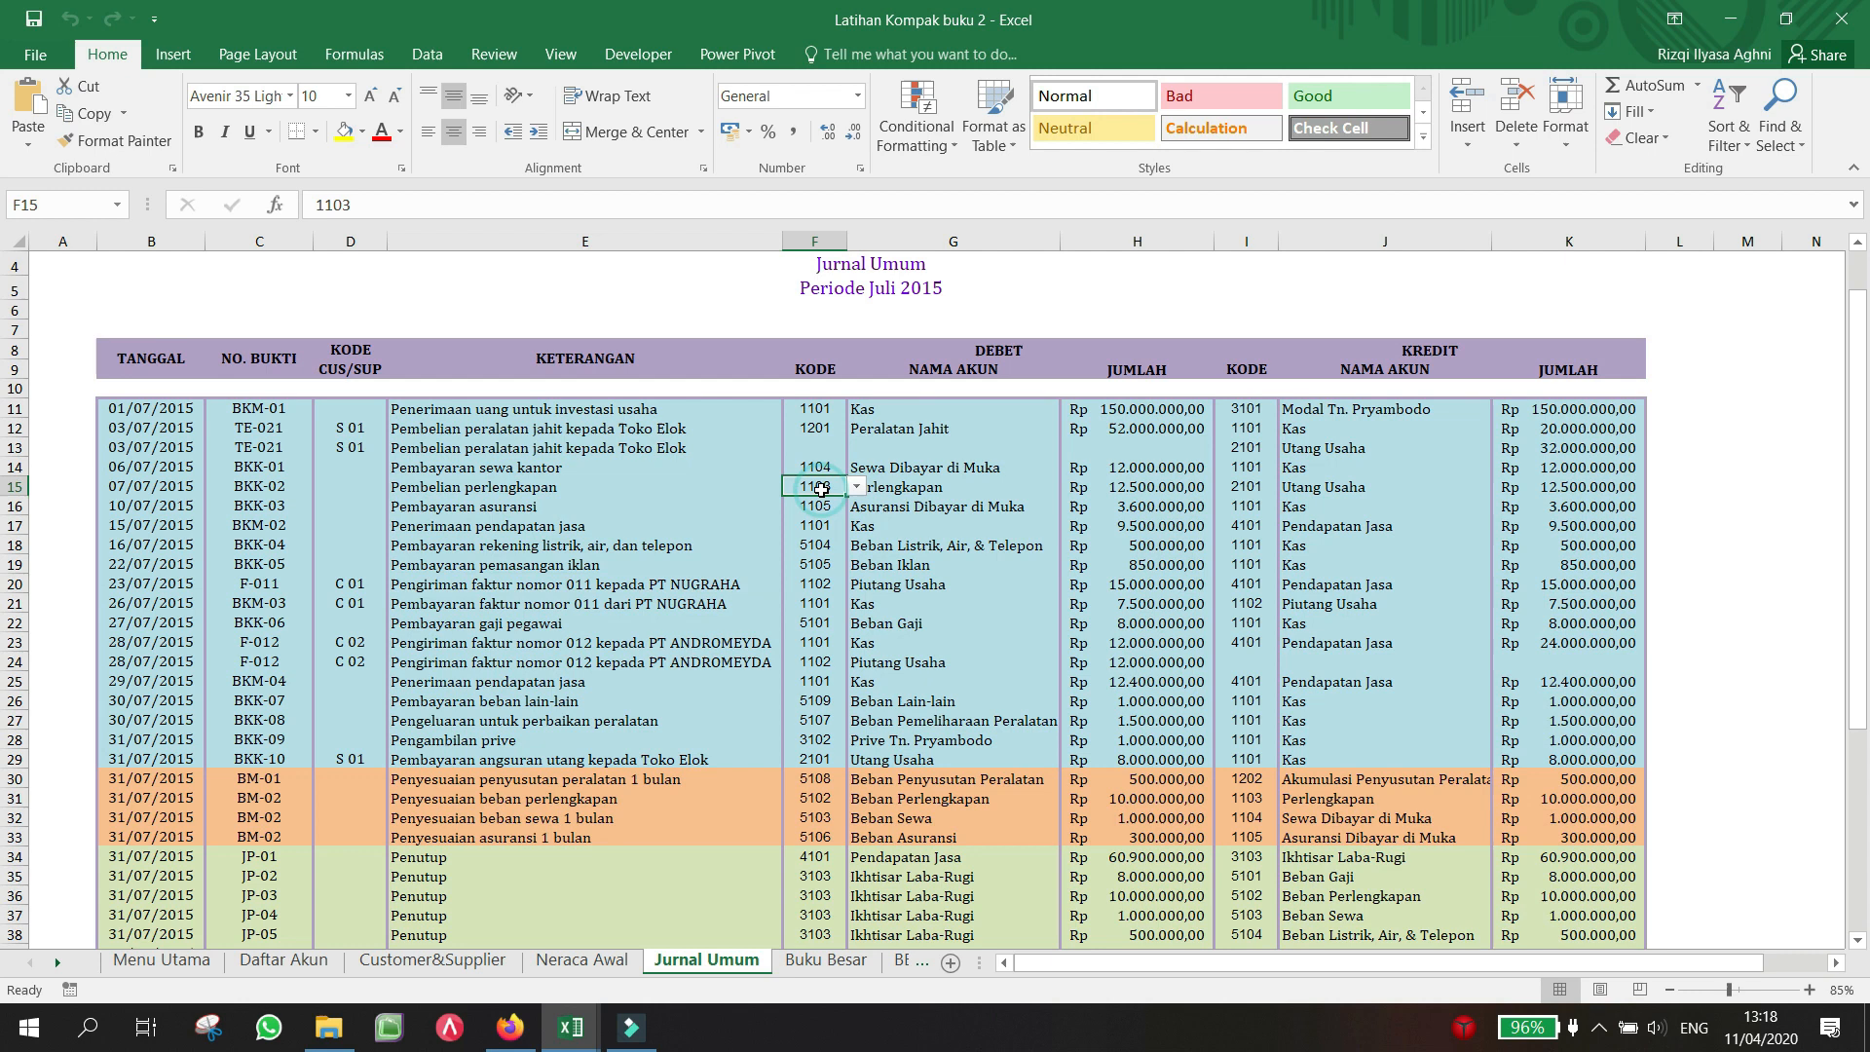
pyautogui.click(951, 476)
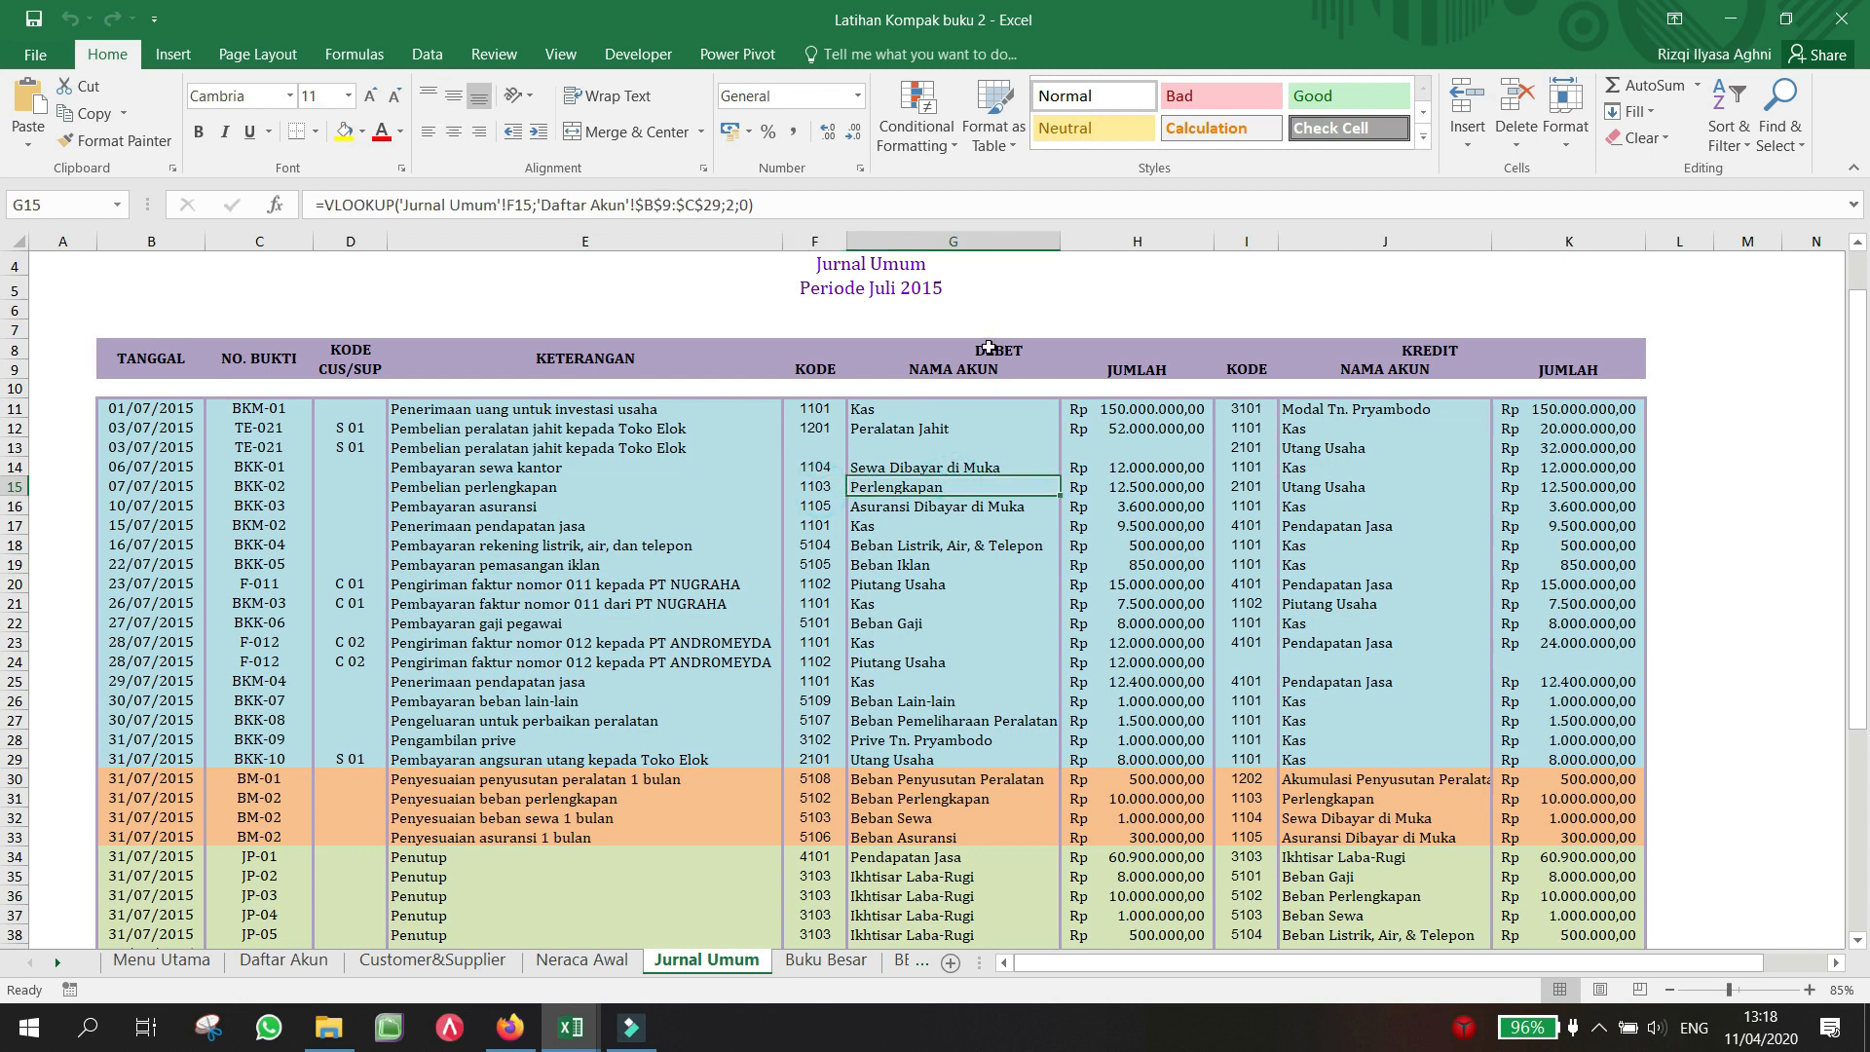
pyautogui.moveTo(827, 347); pyautogui.dragTo(1025, 617)
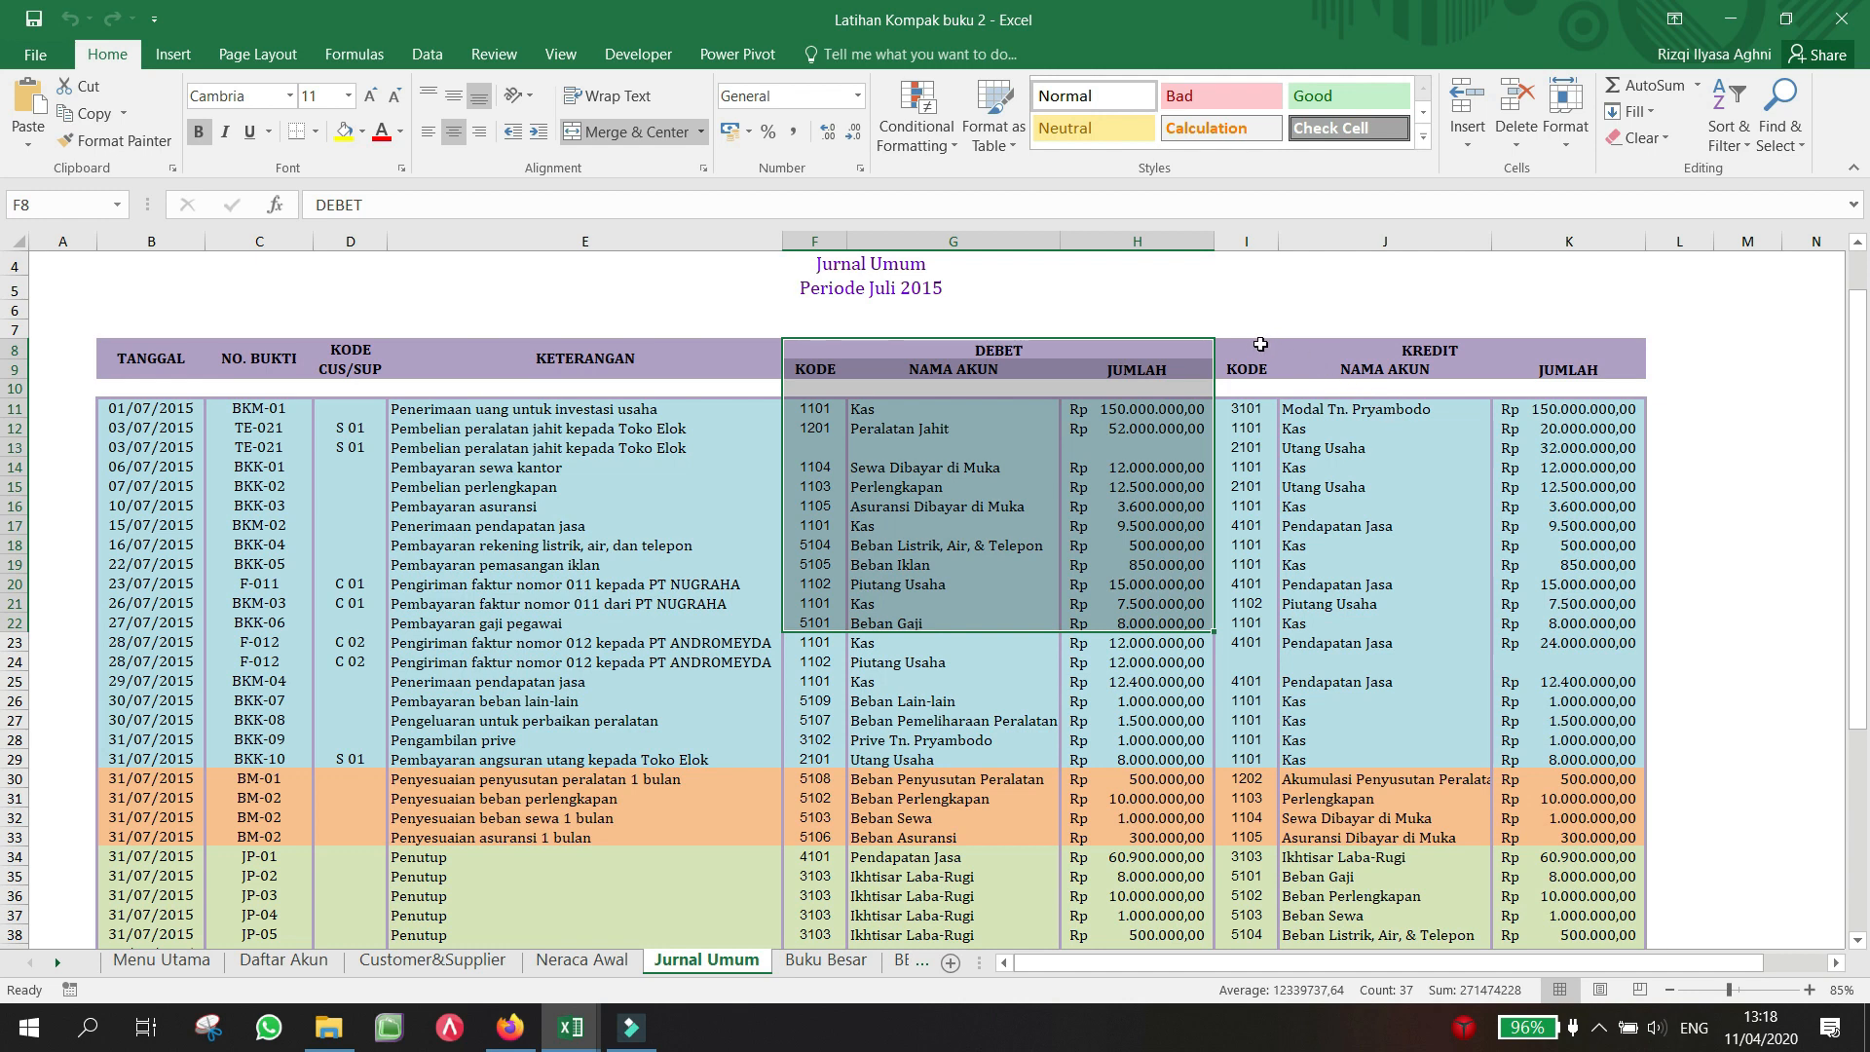
pyautogui.moveTo(1260, 344); pyautogui.dragTo(1557, 612)
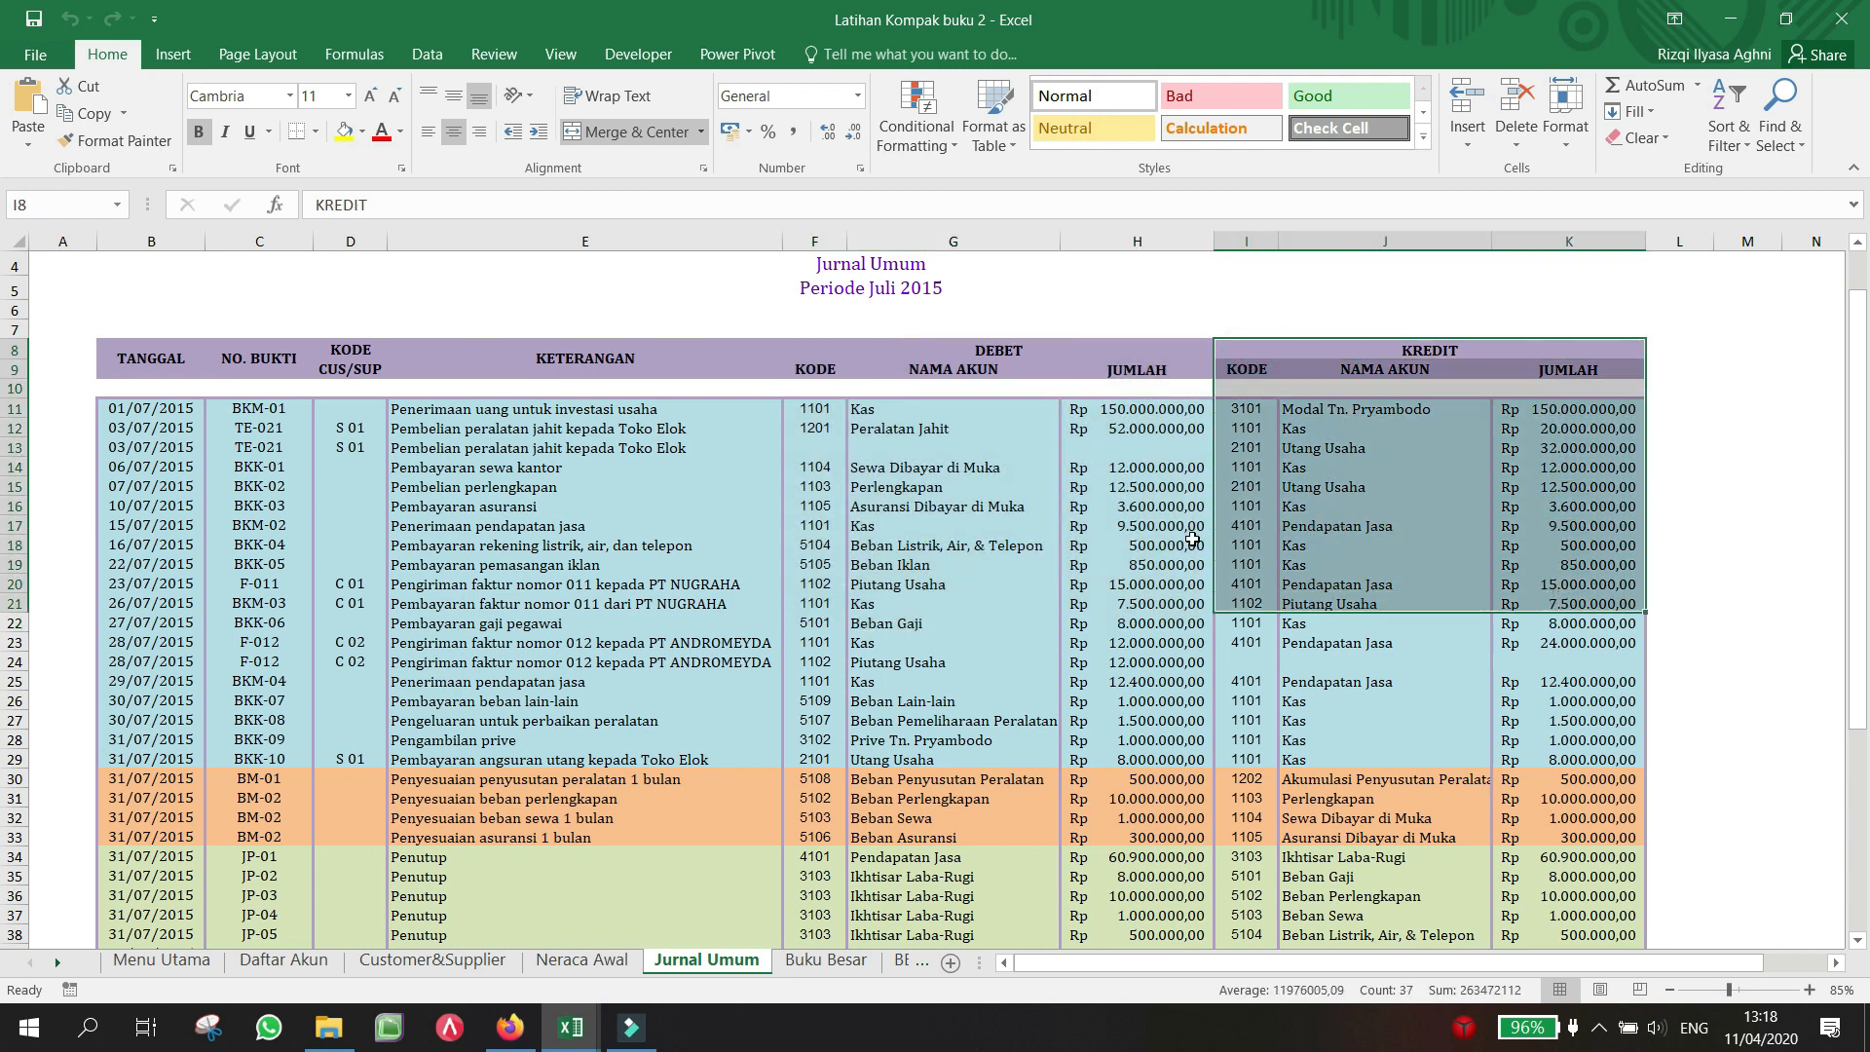
# Step: Point out the Kode, Nama Akun and Jumlah columns under Debet and Kredit, and view the journal's total row
pyautogui.click(810, 367)
pyautogui.click(894, 374)
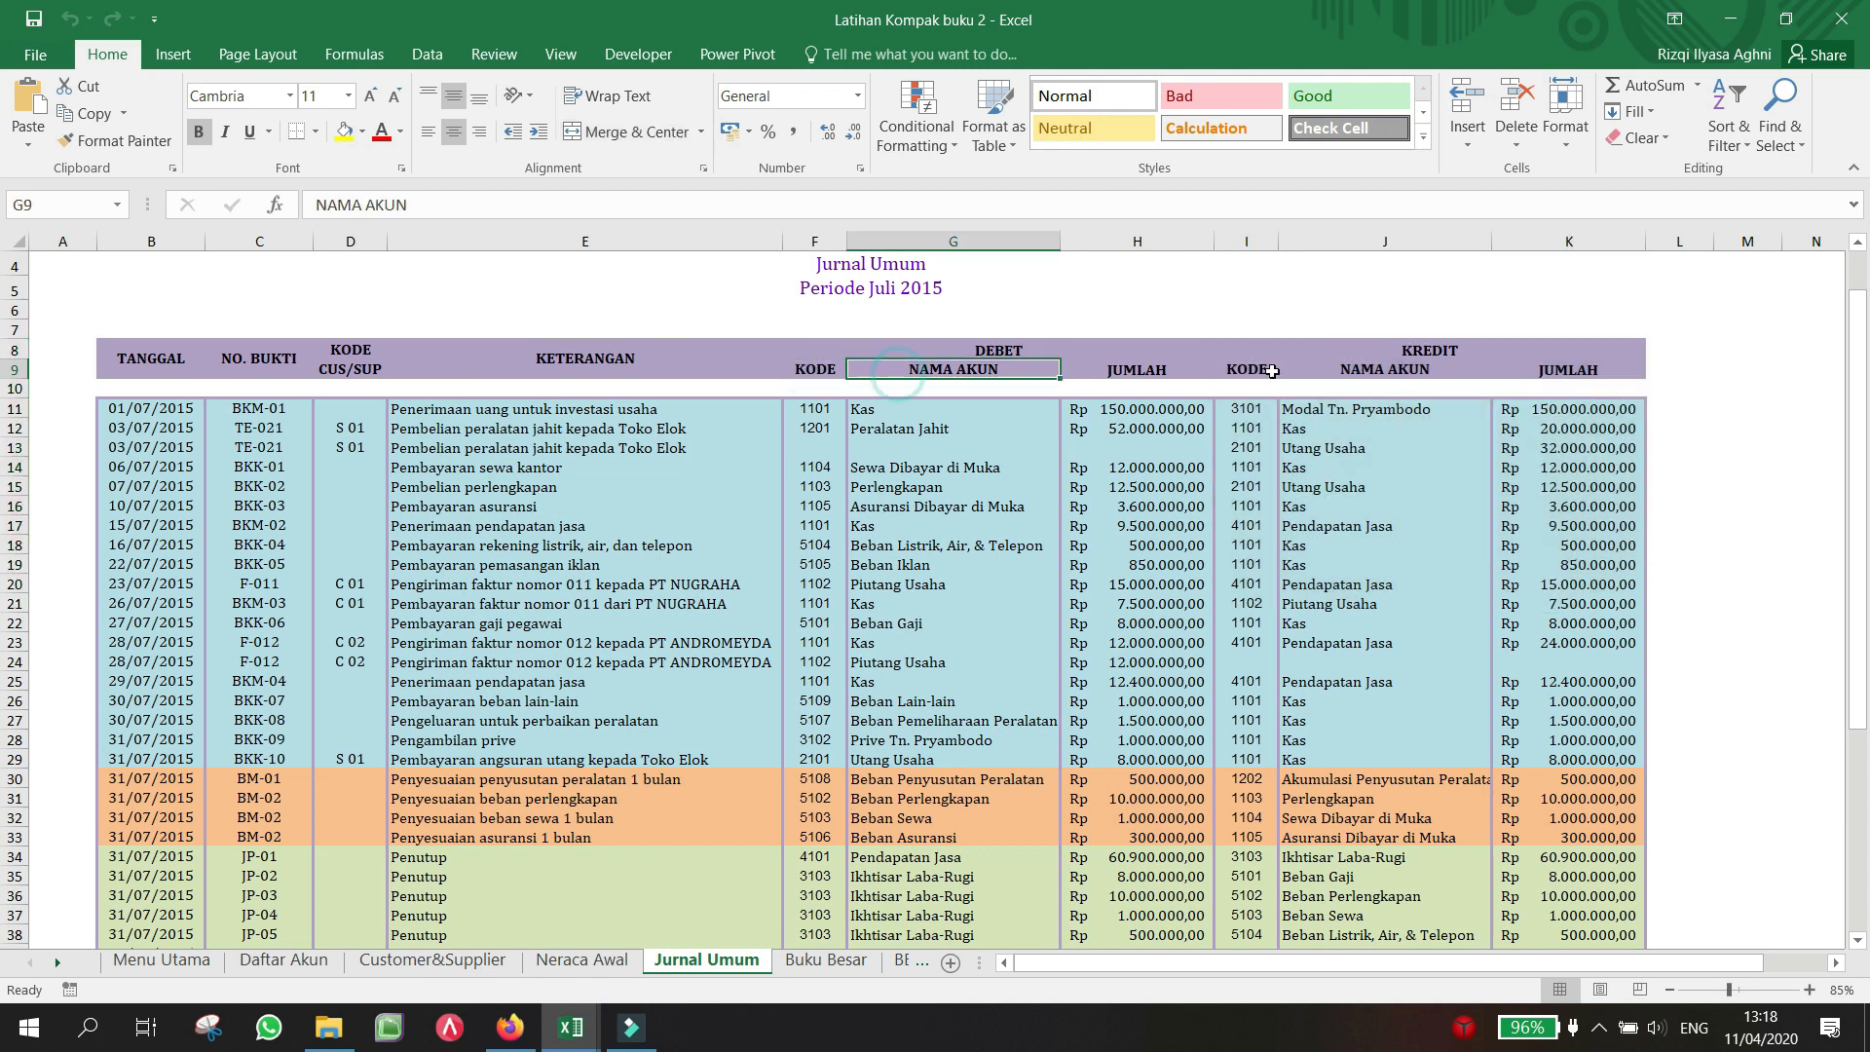
pyautogui.click(1186, 387)
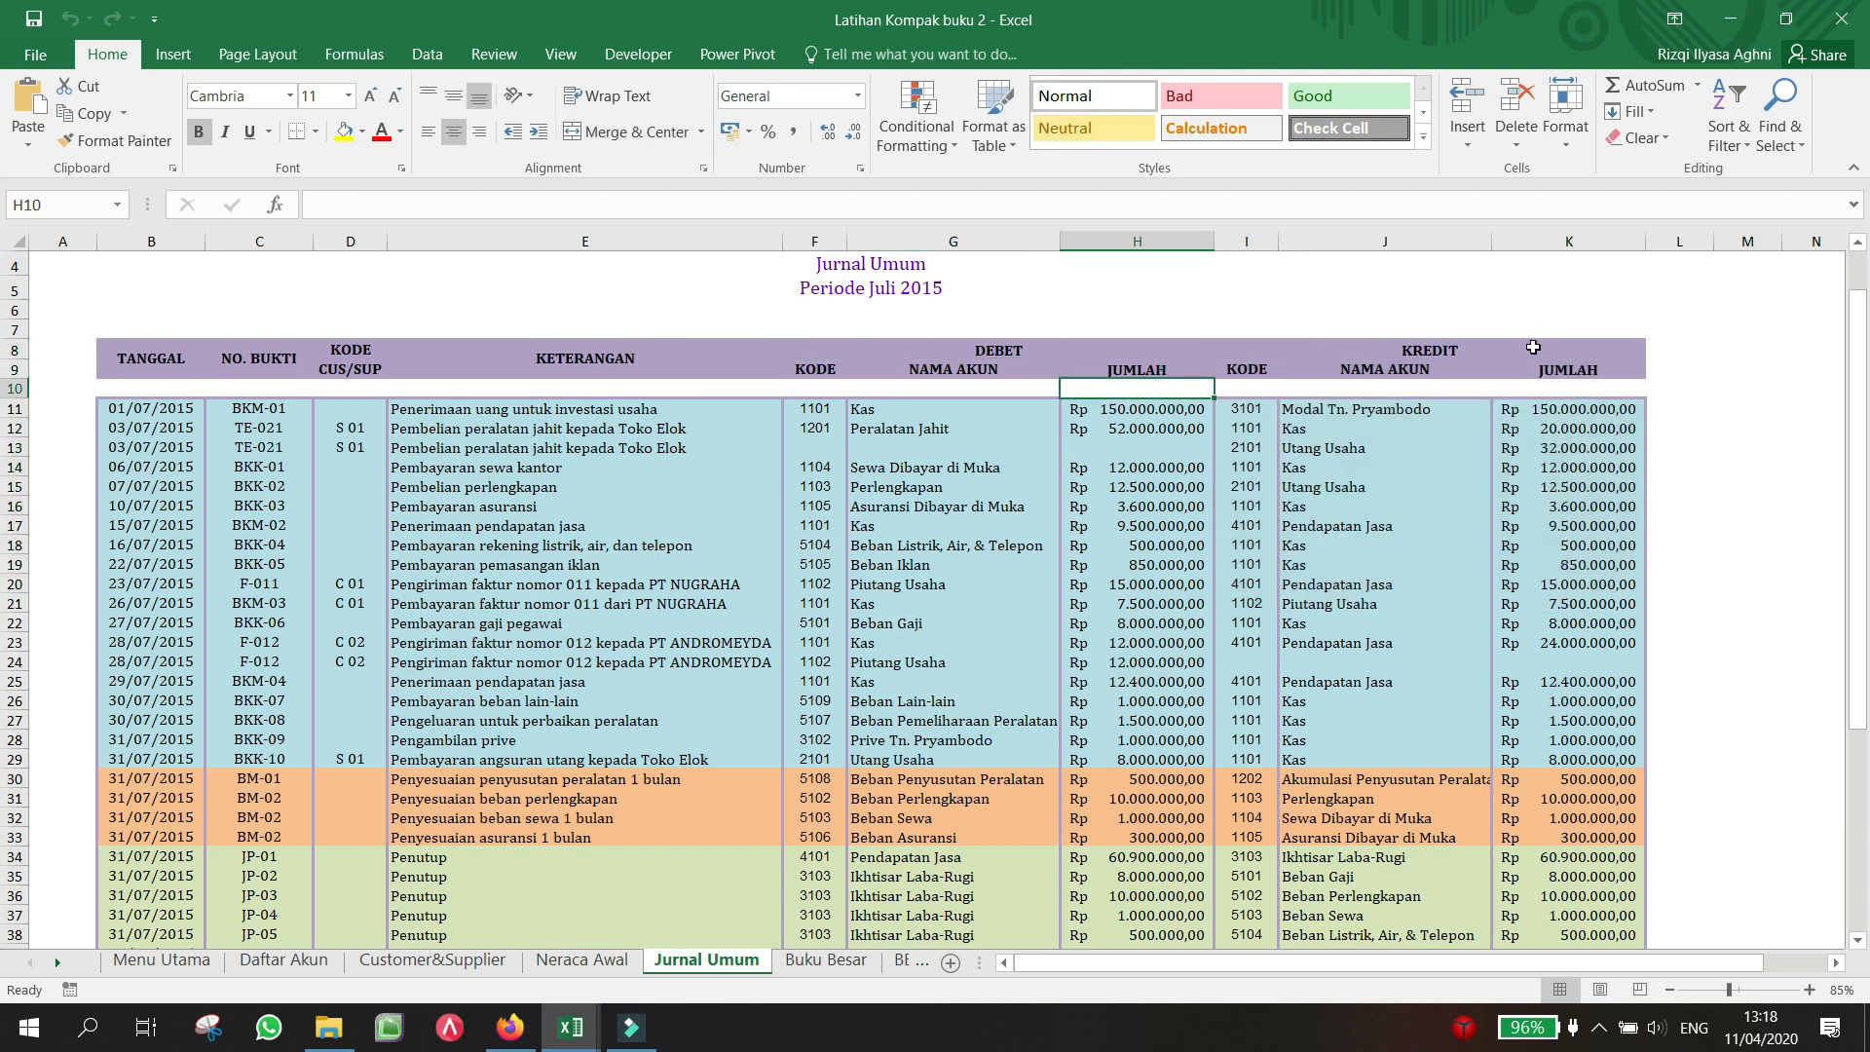
pyautogui.click(1271, 368)
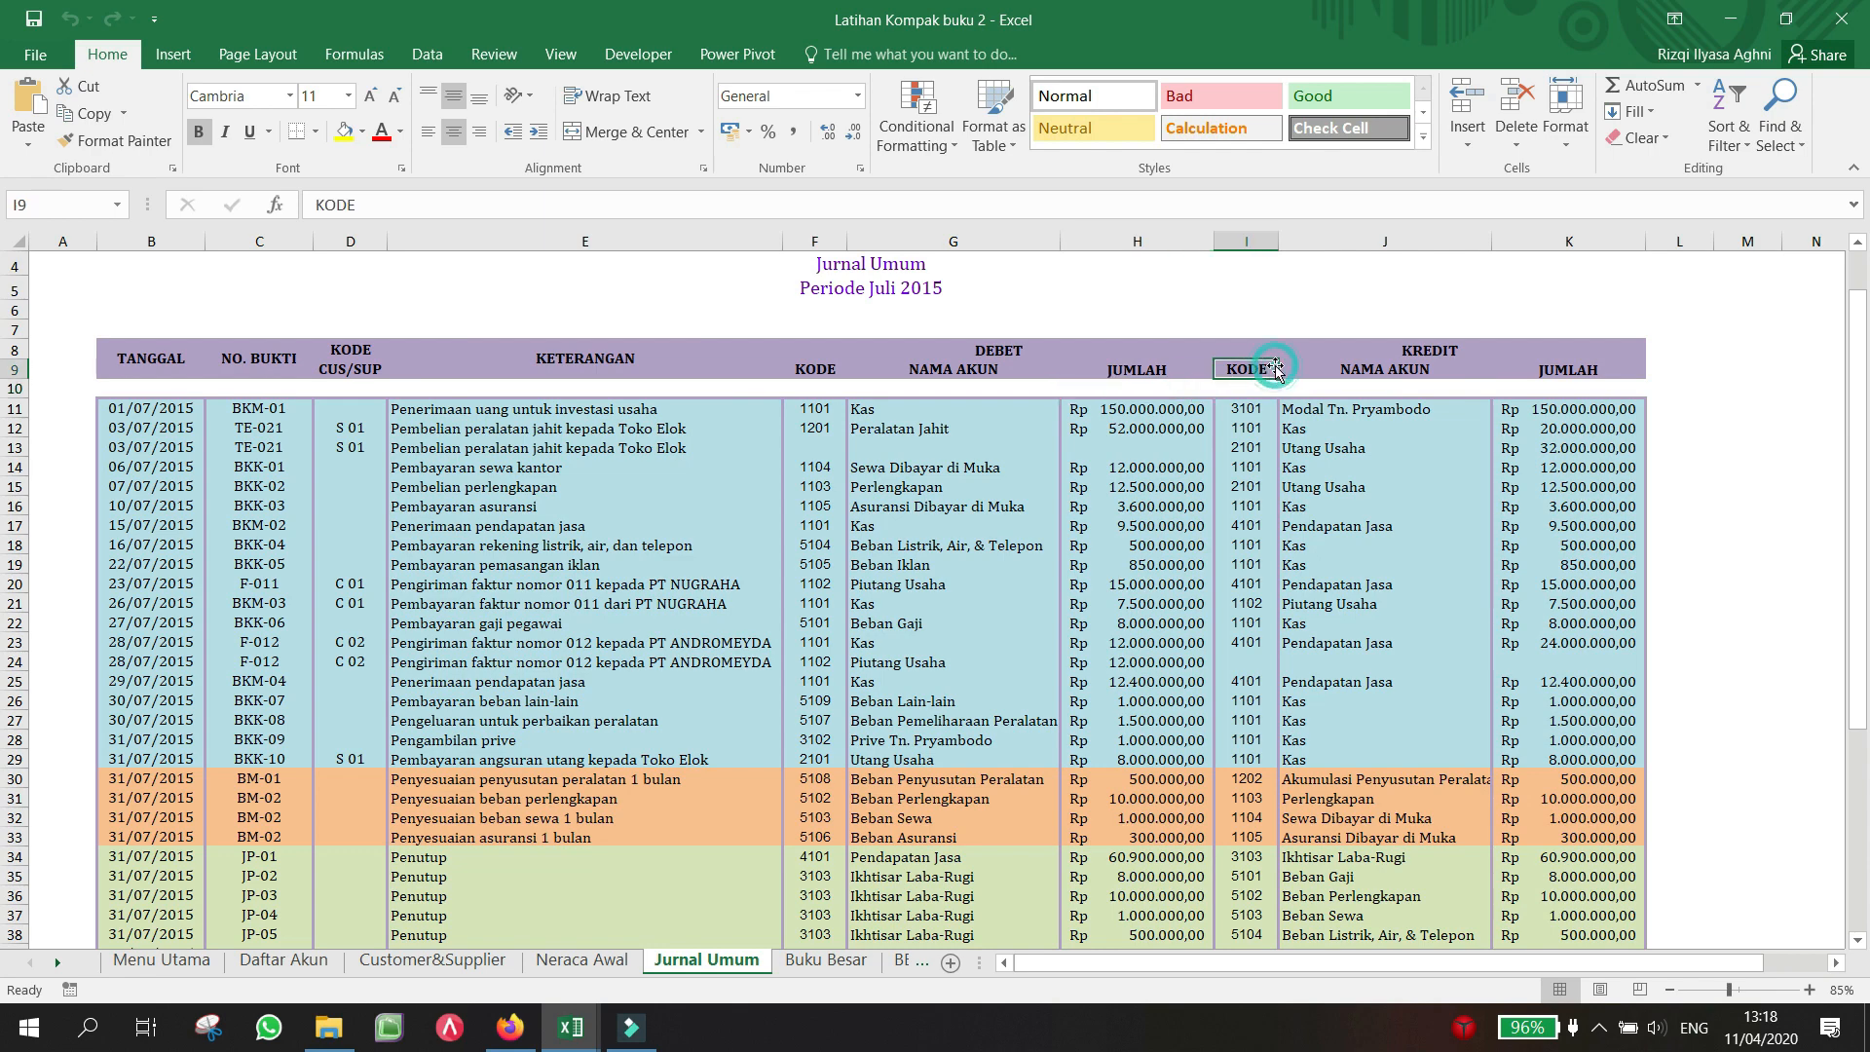
pyautogui.click(1347, 370)
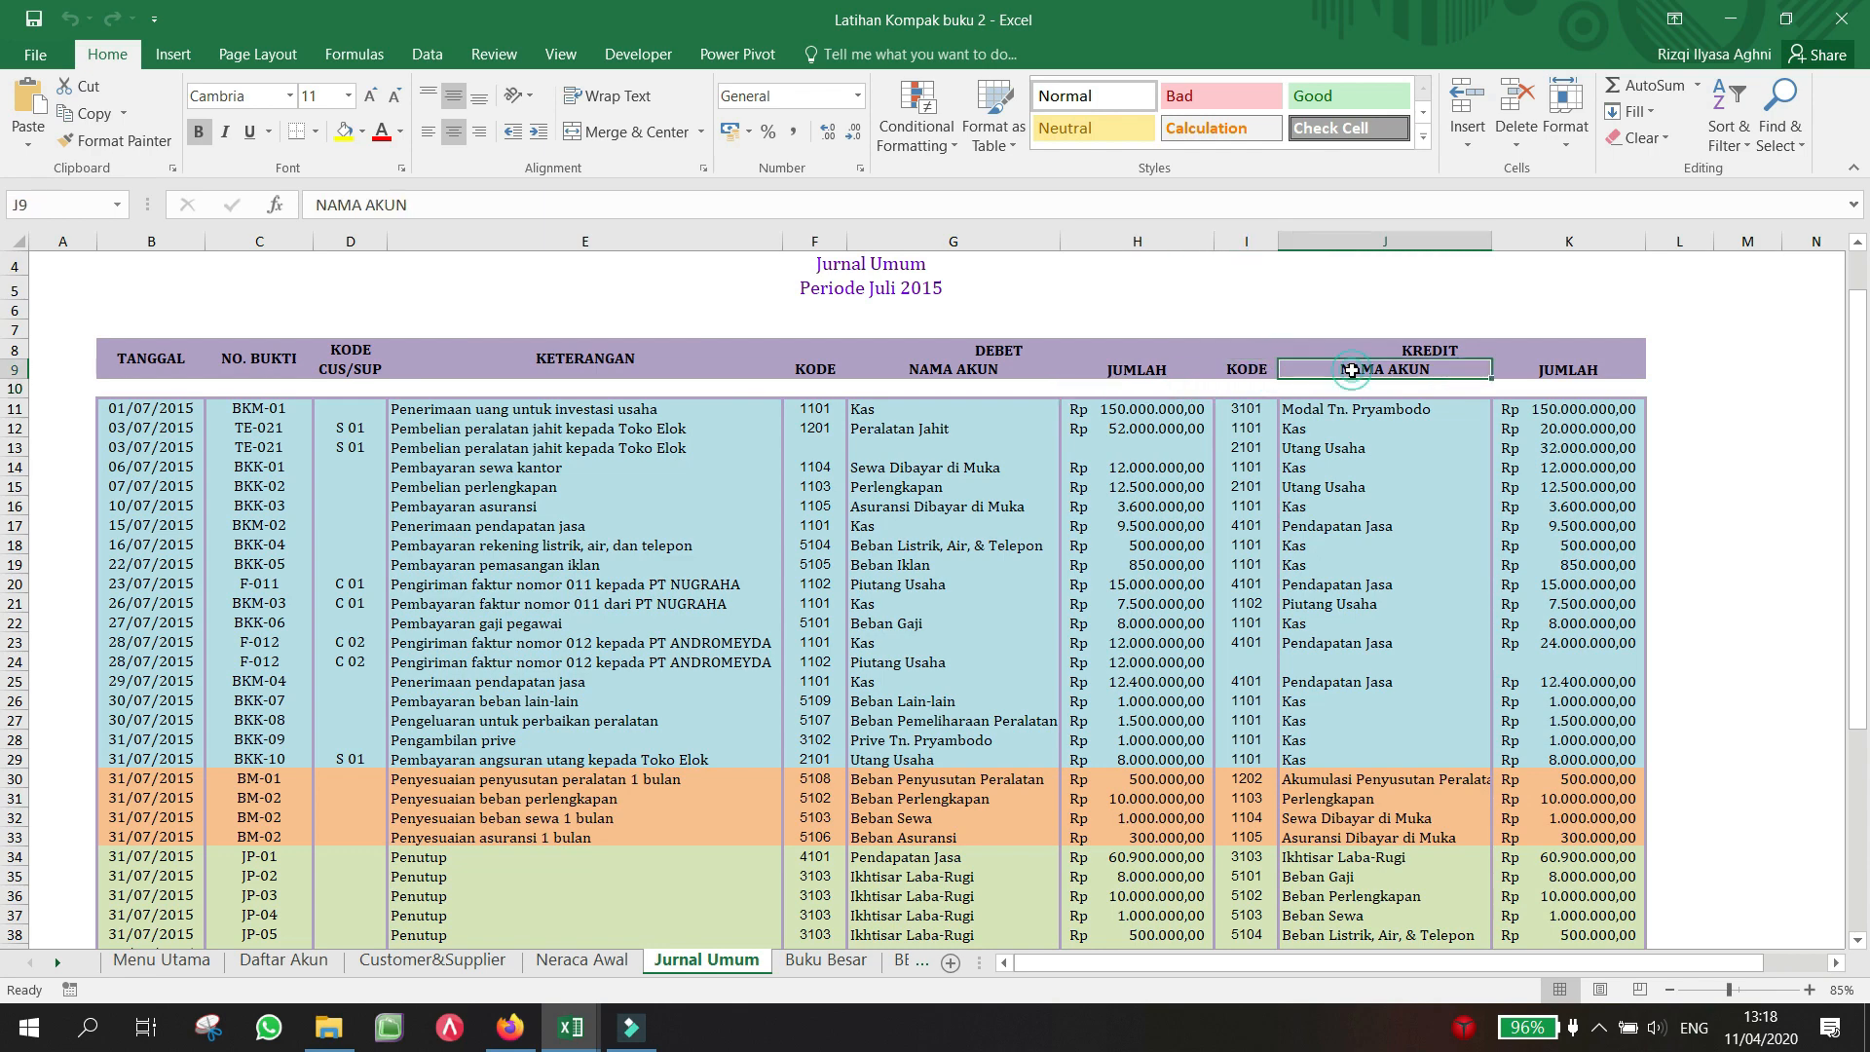
pyautogui.click(1607, 367)
pyautogui.scroll(-6, 1218, 677)
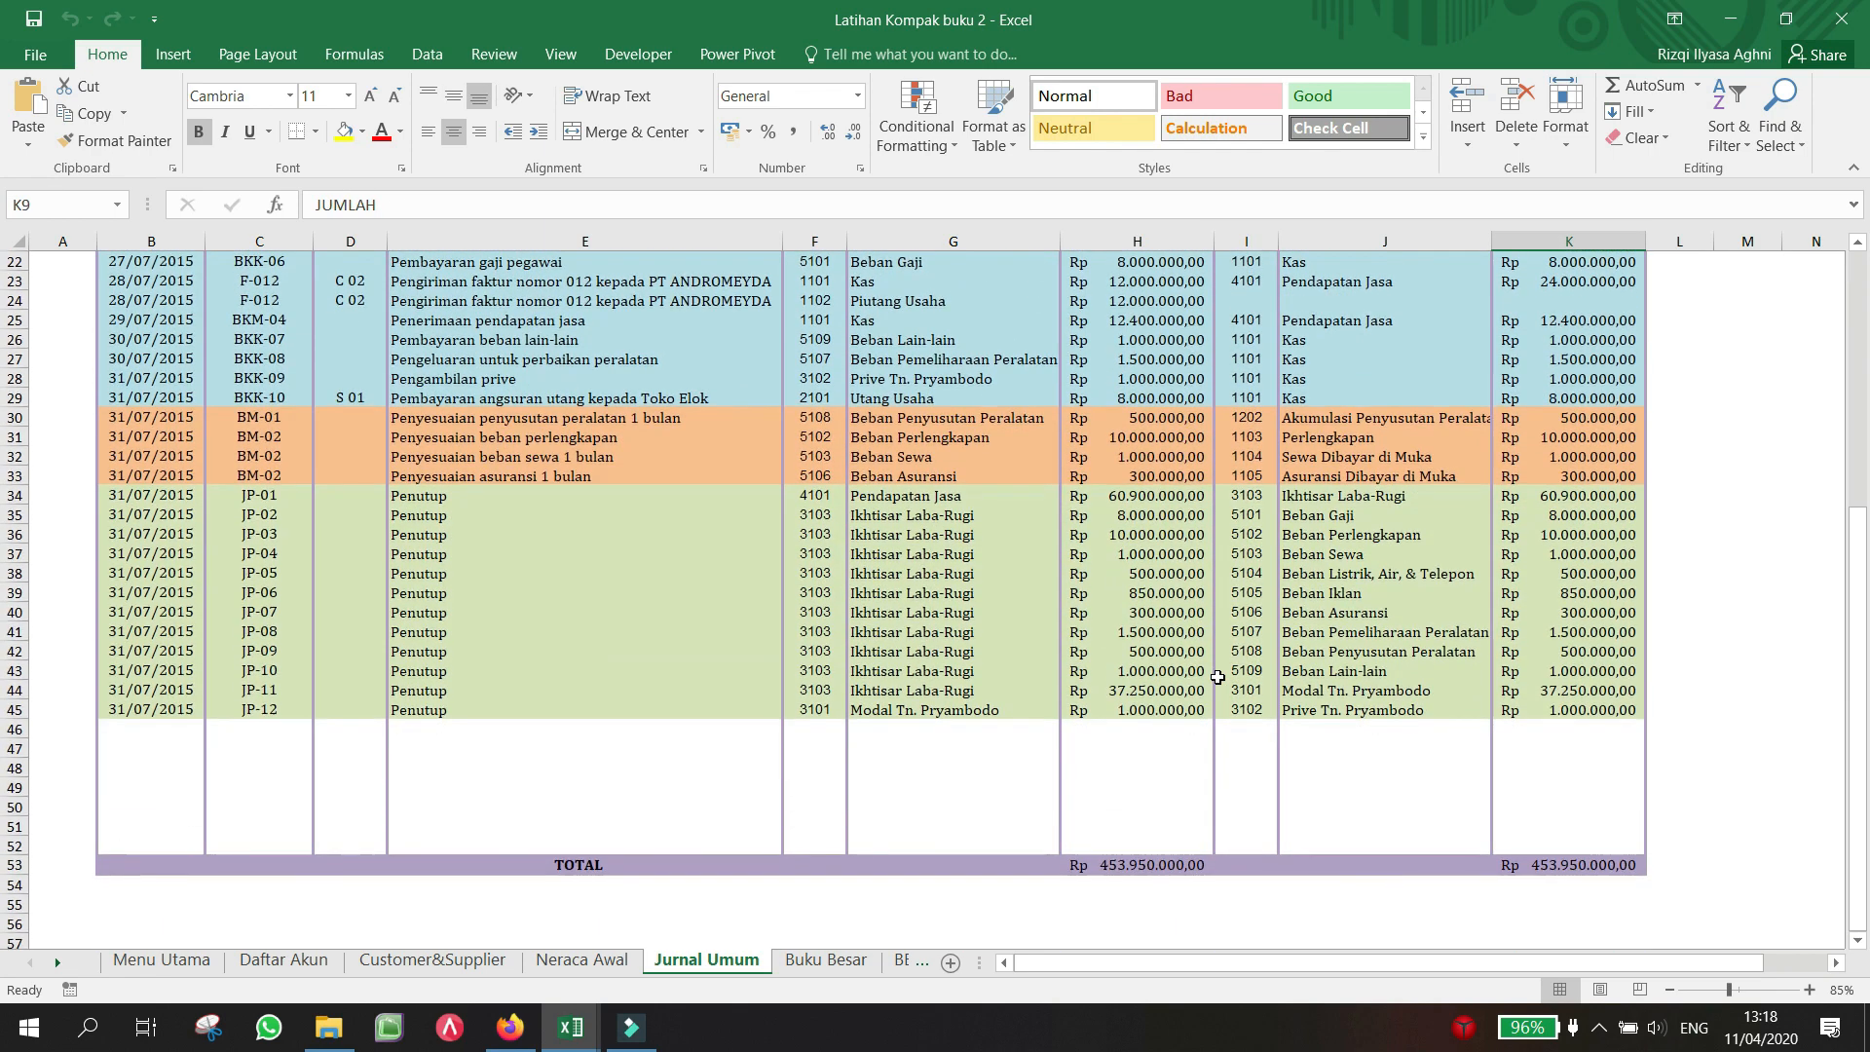
# Step: Highlight the journal's TOTAL row and inspect sample amounts in the Debet and Kredit Jumlah columns
pyautogui.click(1556, 865)
pyautogui.click(1042, 855)
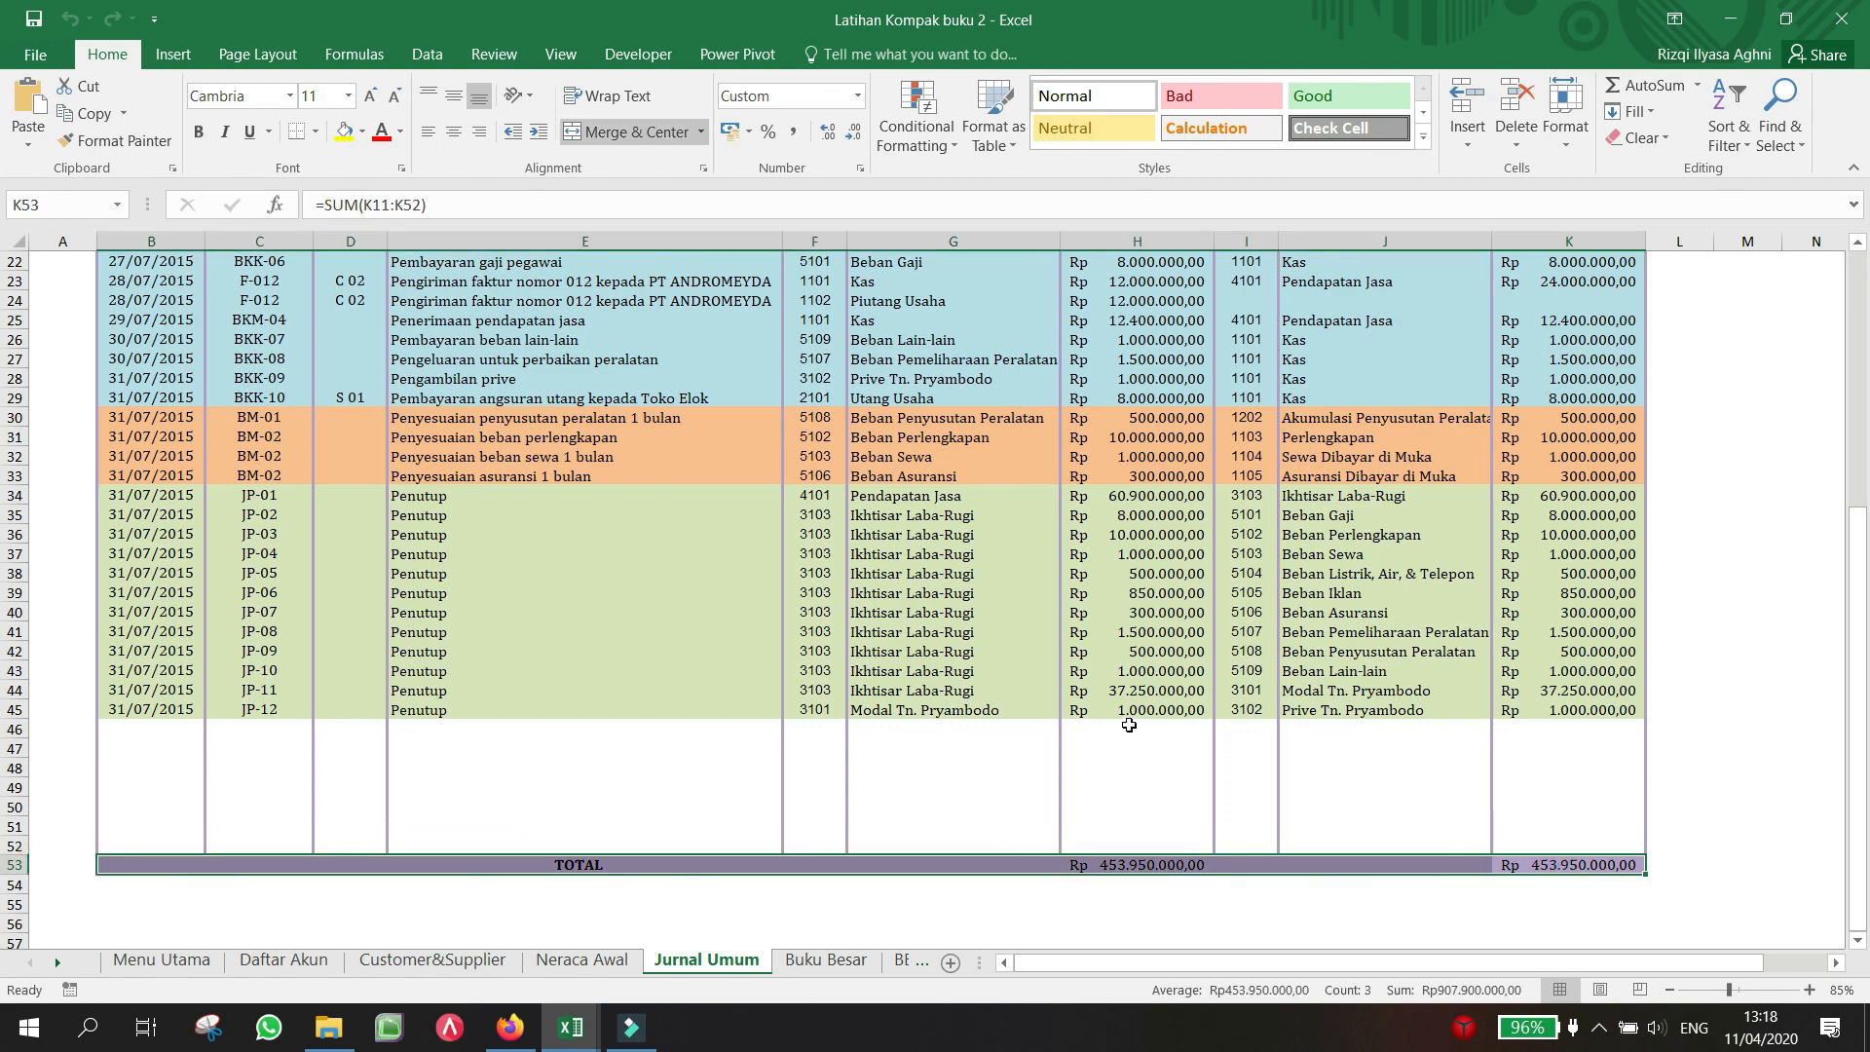
pyautogui.click(1135, 692)
pyautogui.scroll(7, 1136, 692)
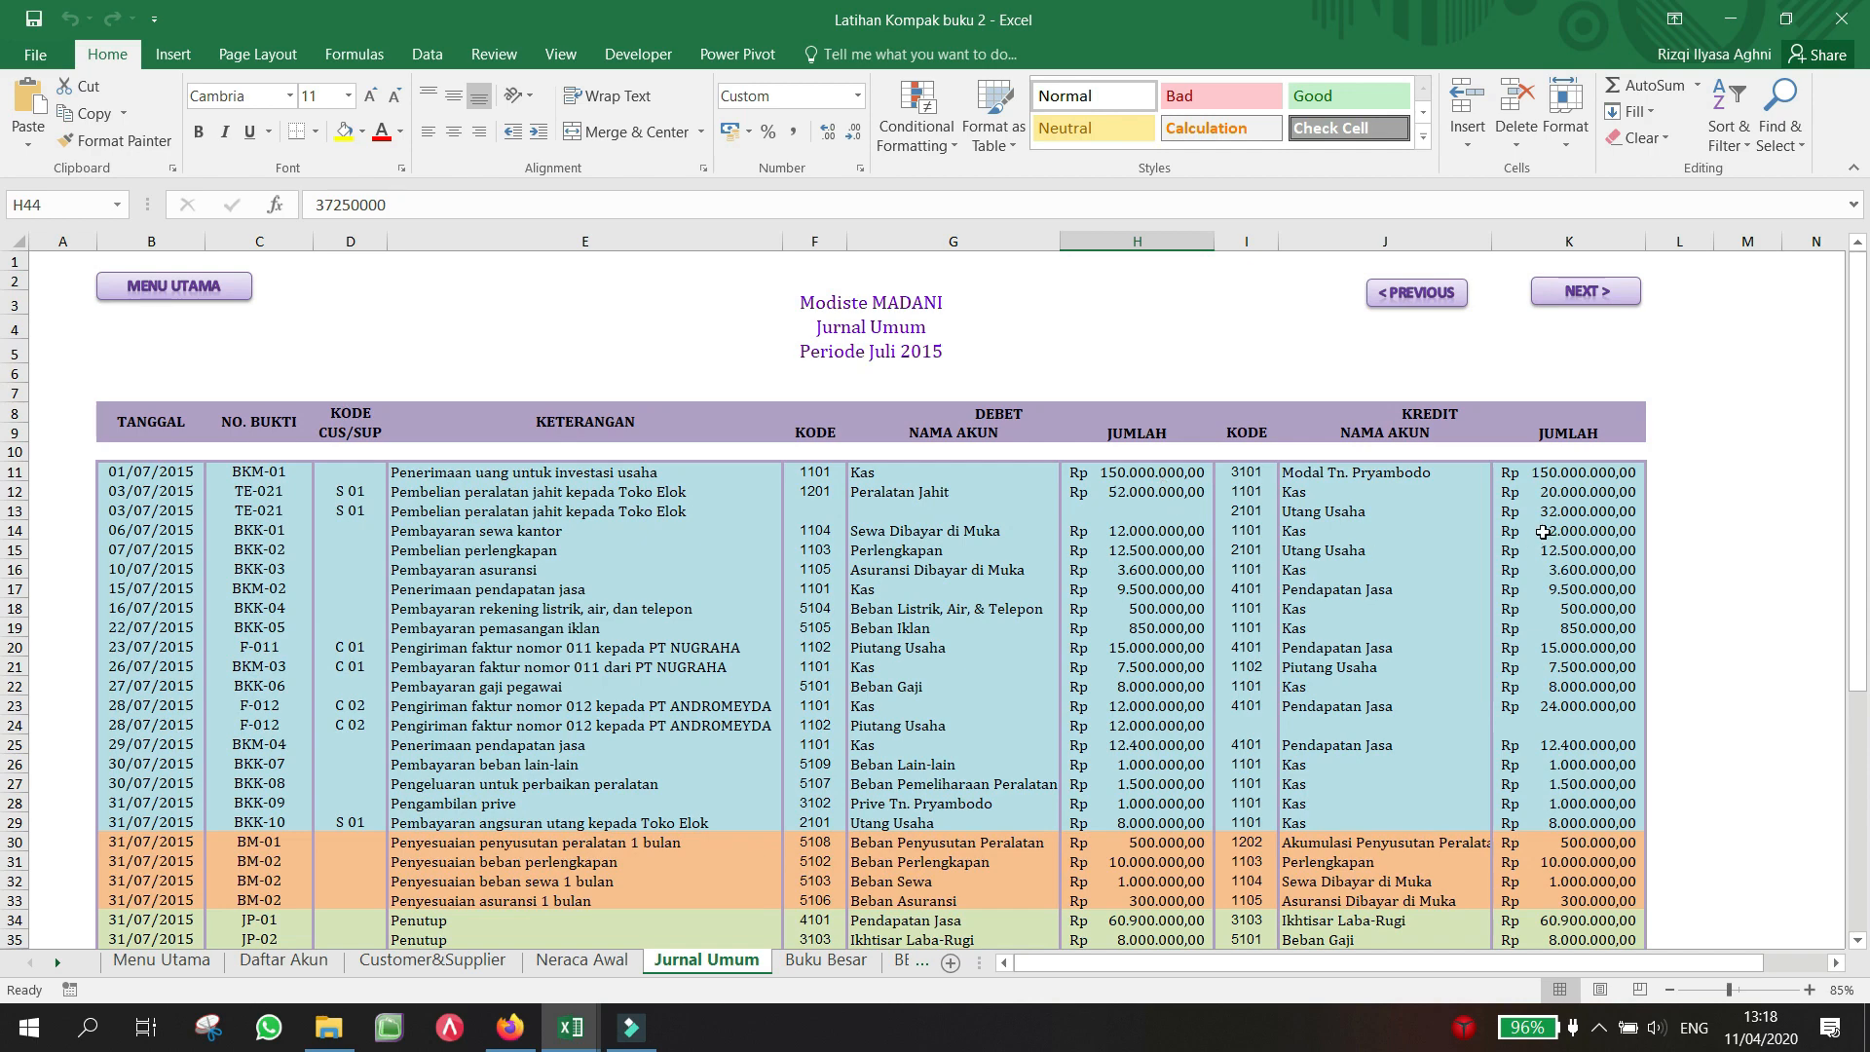
pyautogui.click(1561, 623)
pyautogui.scroll(-7, 1560, 622)
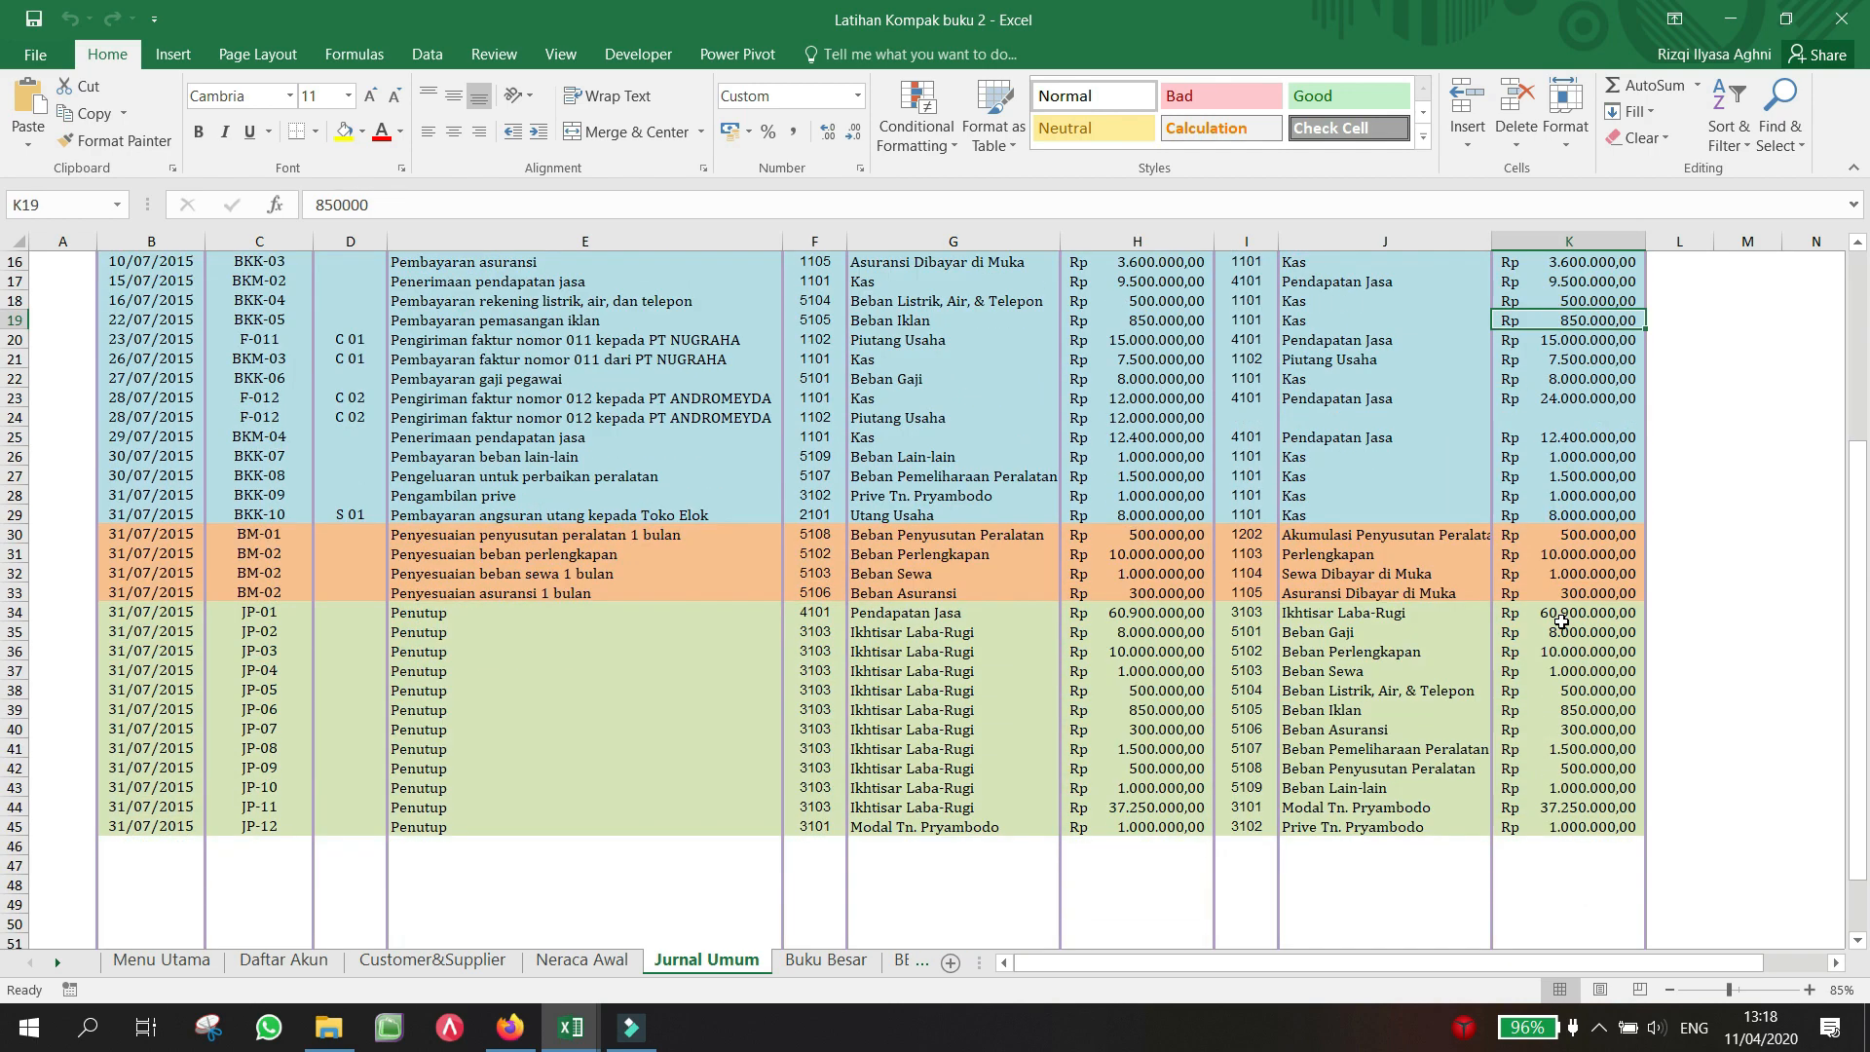
pyautogui.scroll(7, 1561, 621)
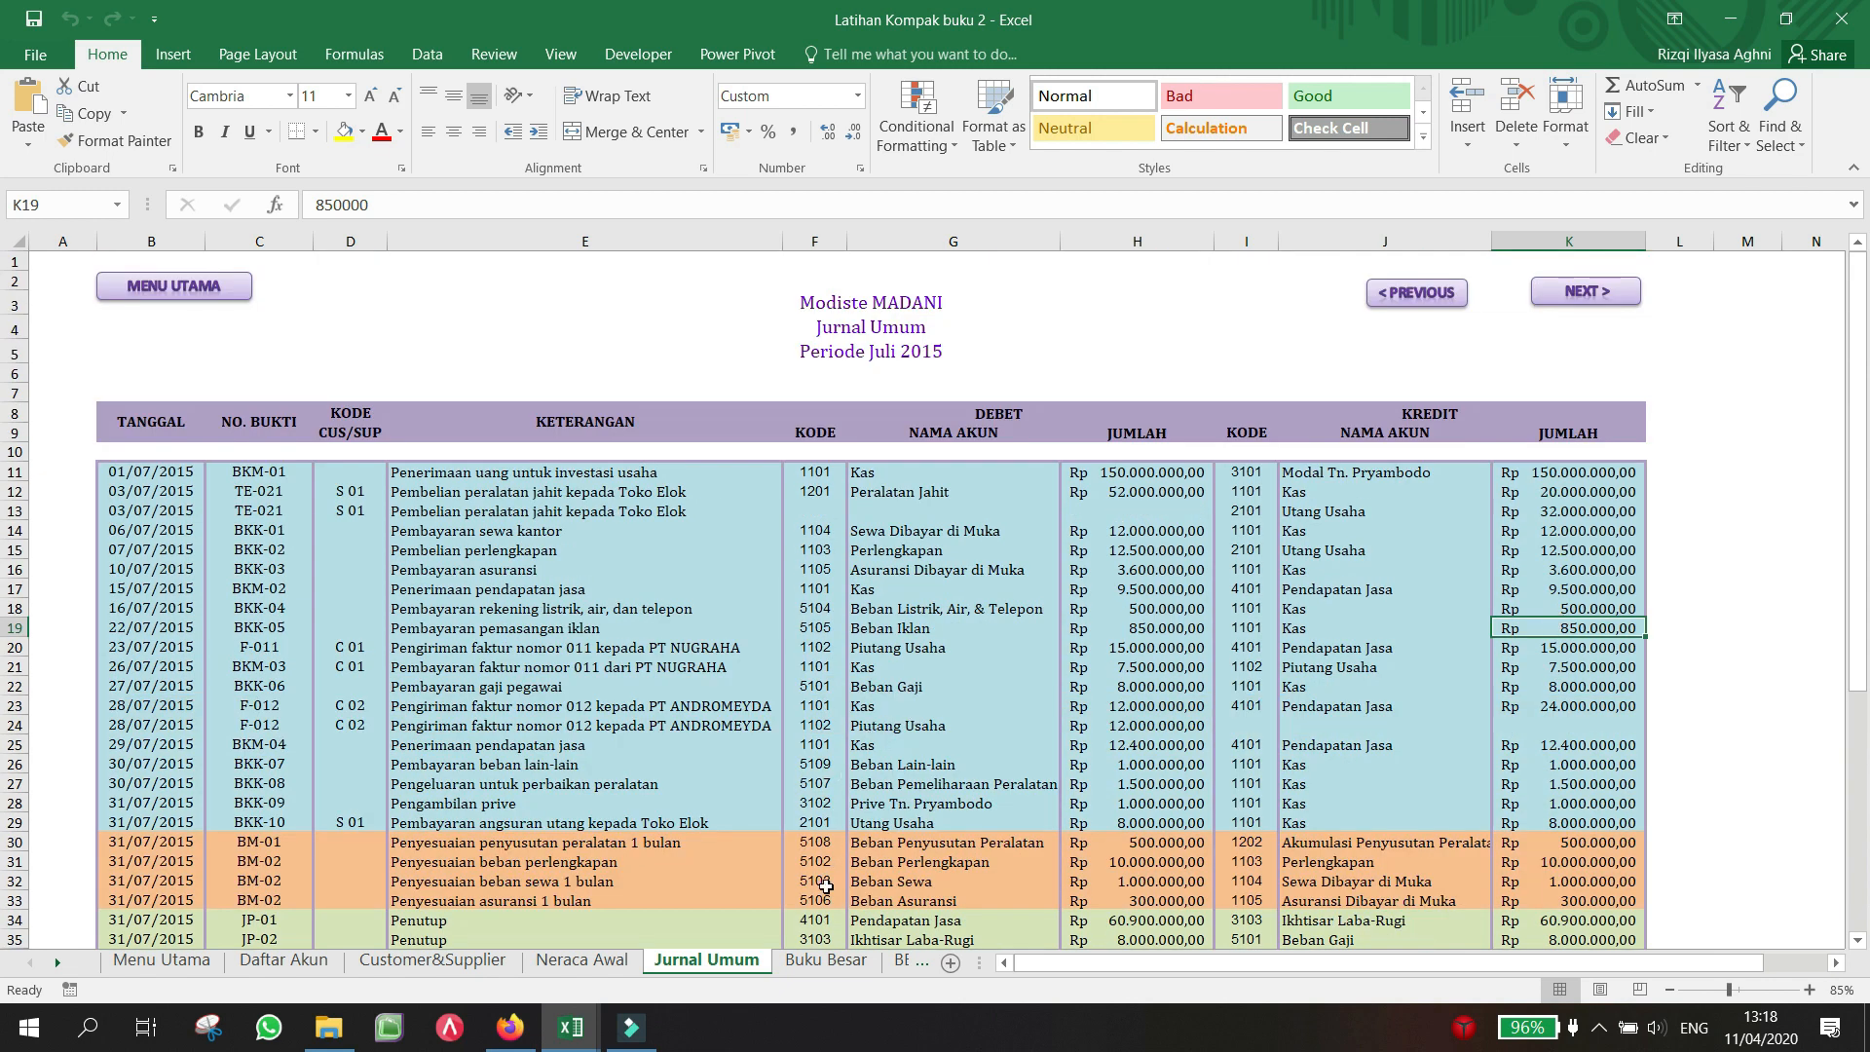
# Step: Open the Buku Besar sheet and examine the layout and entries of the Kas ledger at a larger zoom
pyautogui.click(803, 960)
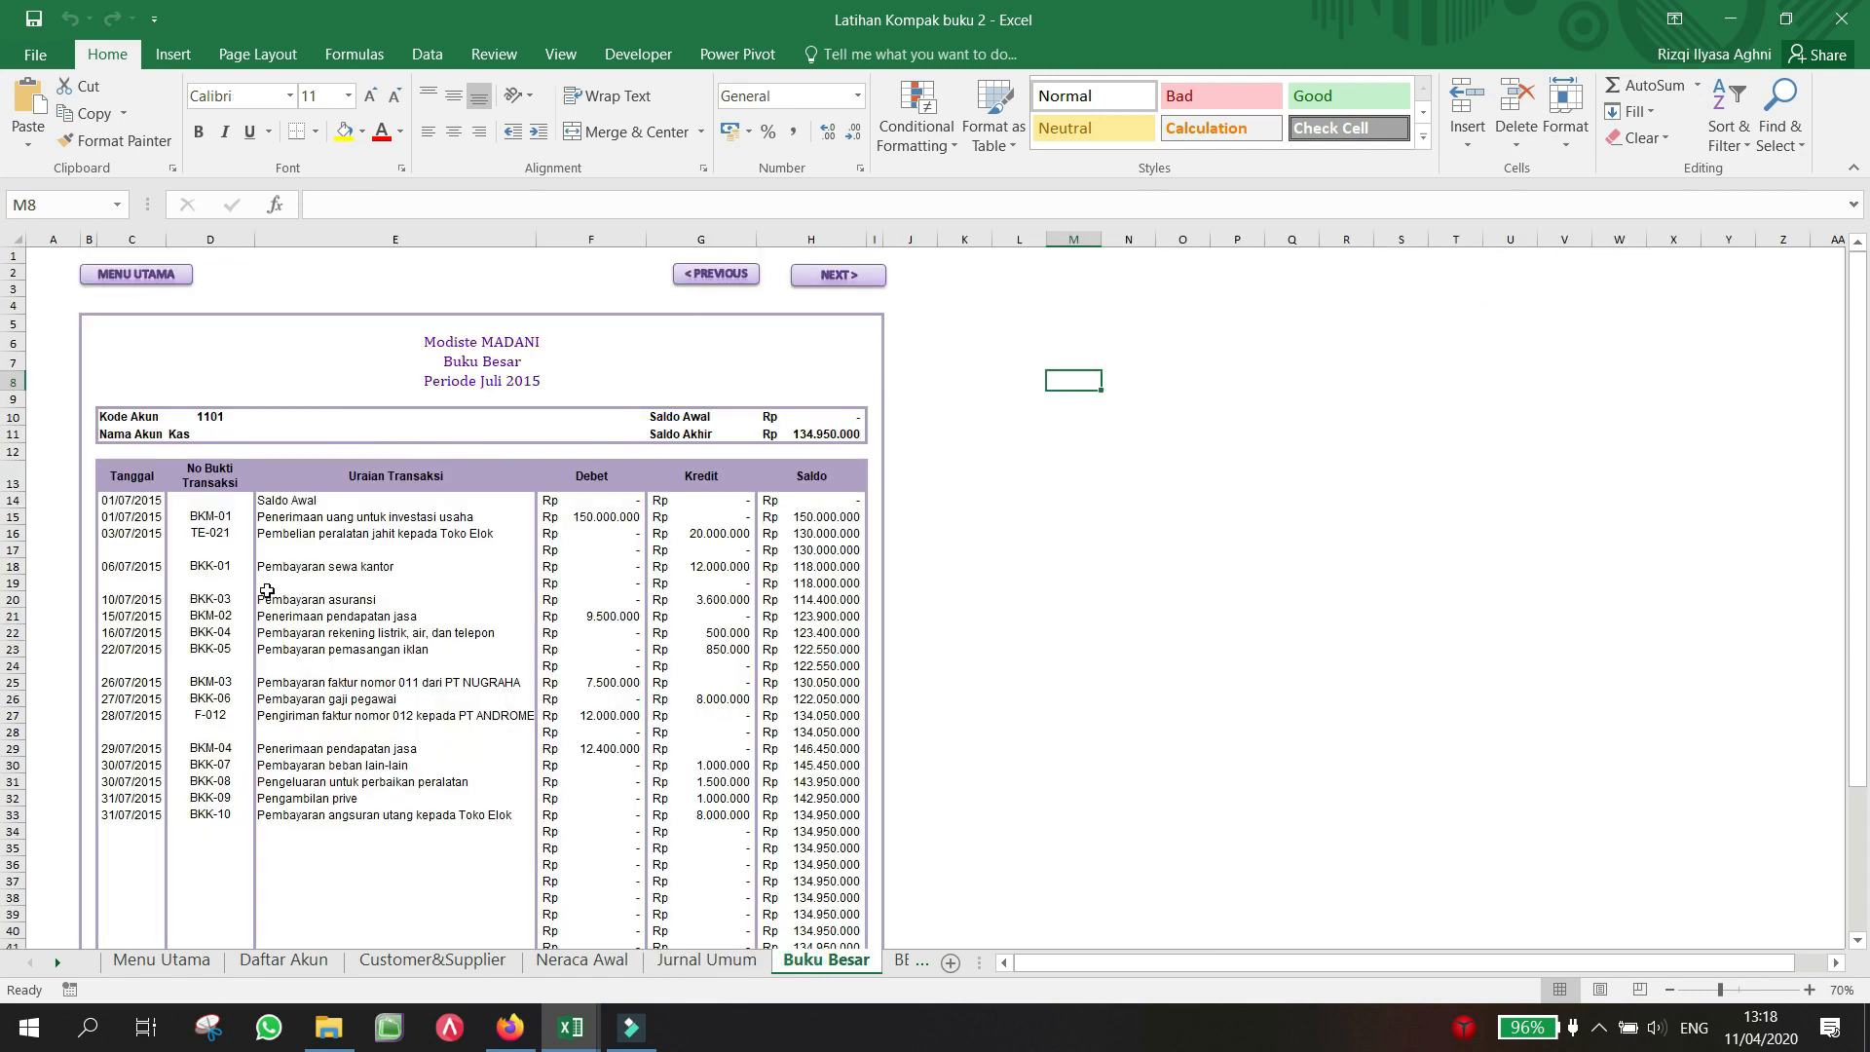
pyautogui.scroll(-3, 267, 590)
pyautogui.scroll(1, 267, 590)
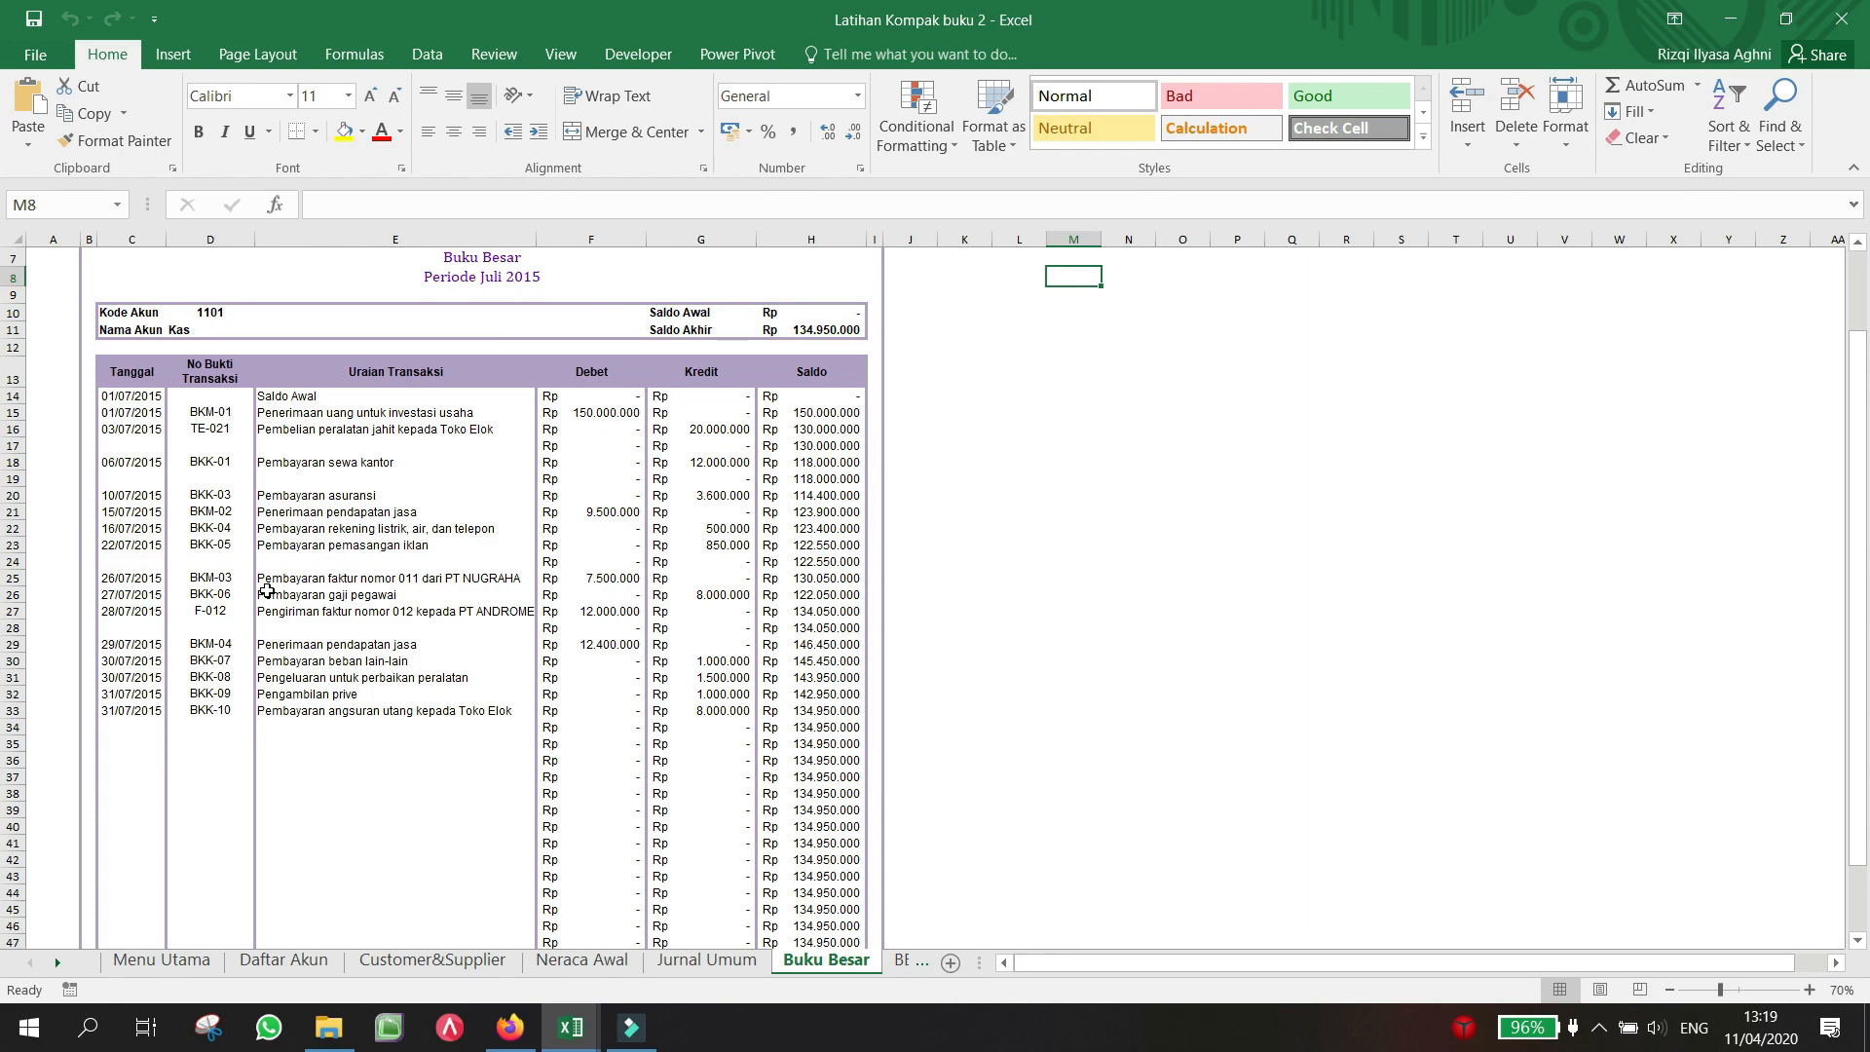
pyautogui.scroll(2, 266, 590)
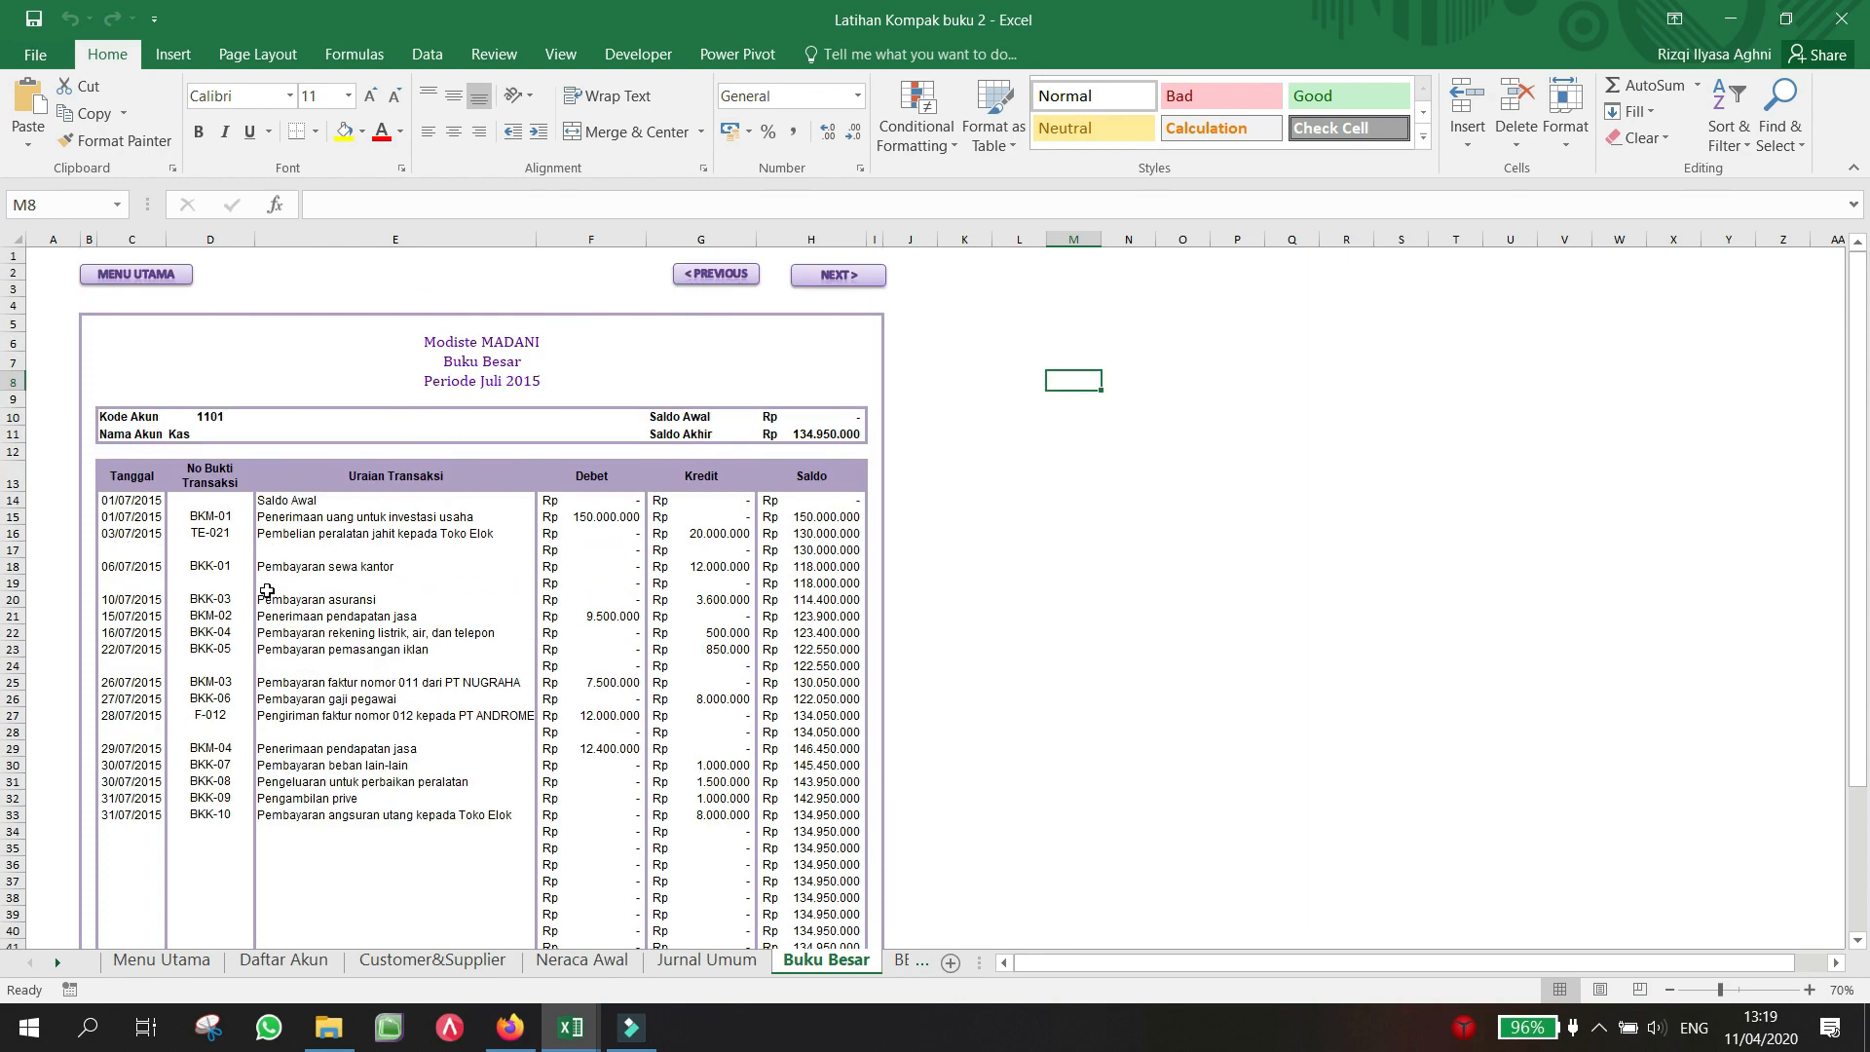
pyautogui.keyDown('ctrl'); pyautogui.scroll(4, 267, 590); pyautogui.keyUp('ctrl')
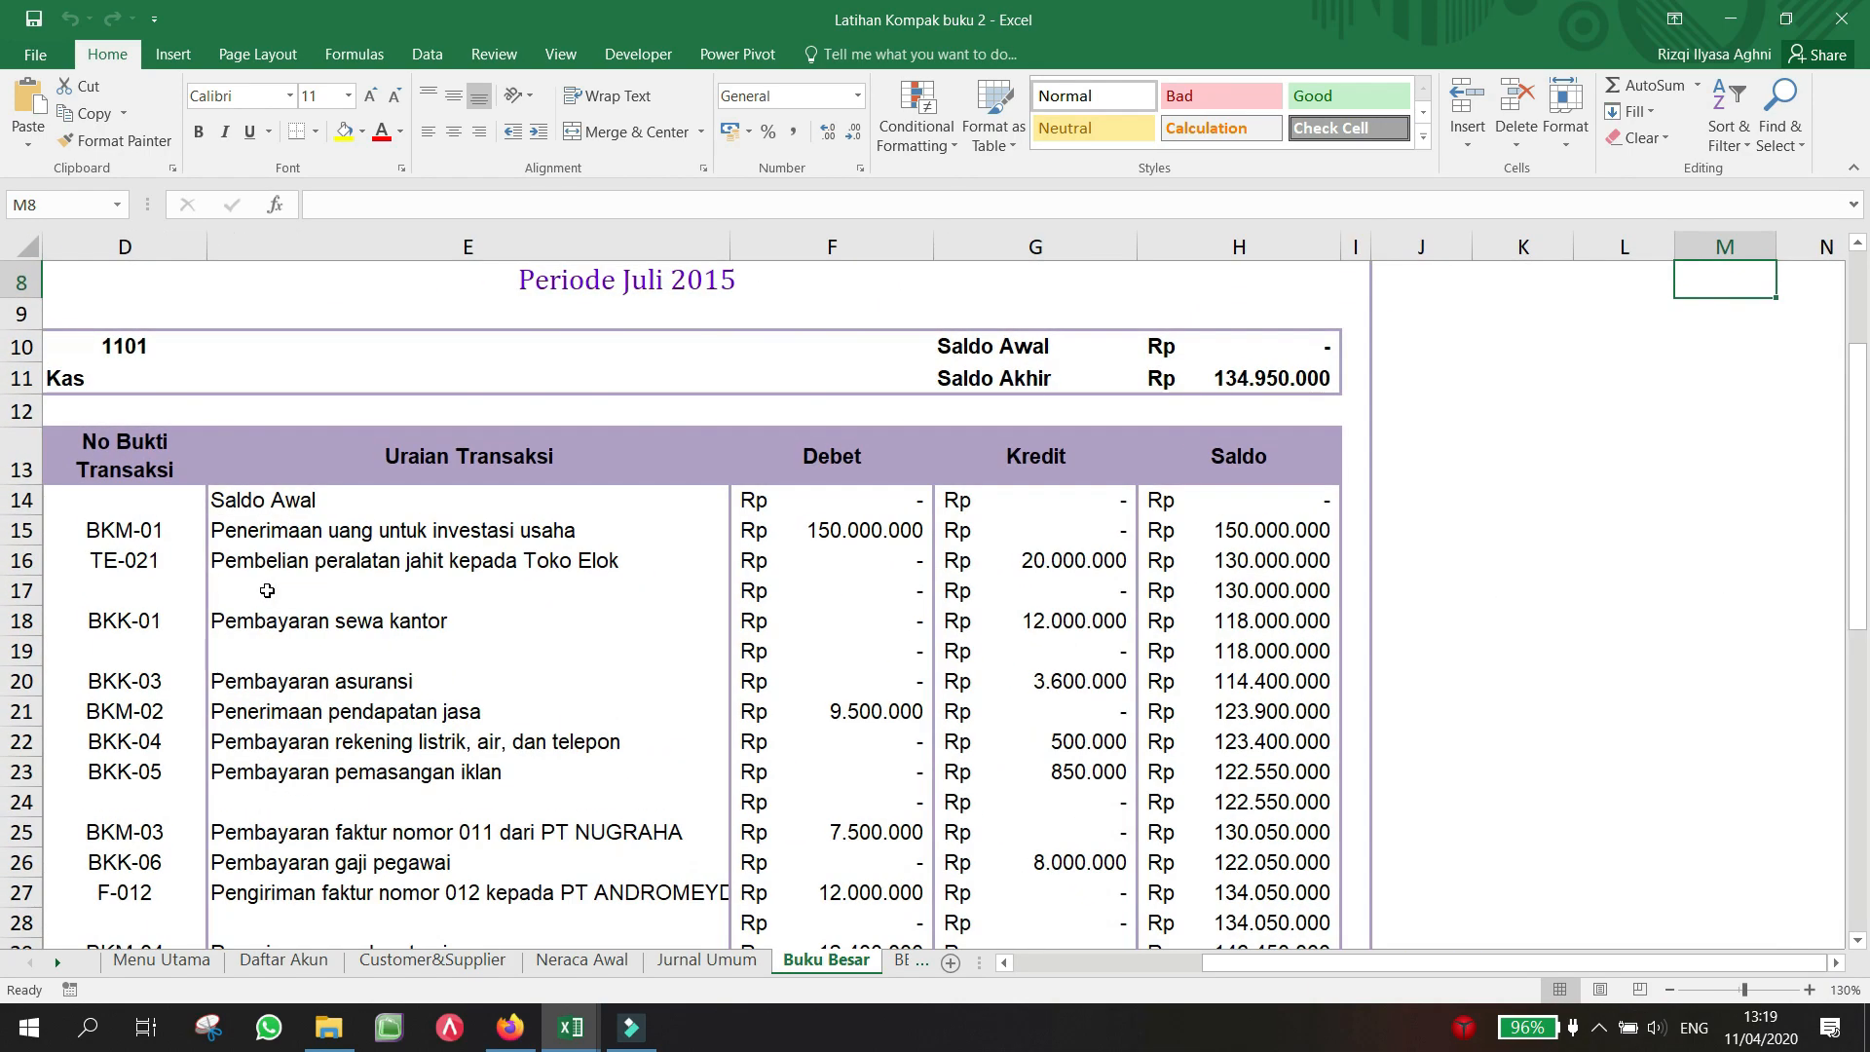
pyautogui.hscroll(-1, 266, 590)
pyautogui.scroll(2, 266, 590)
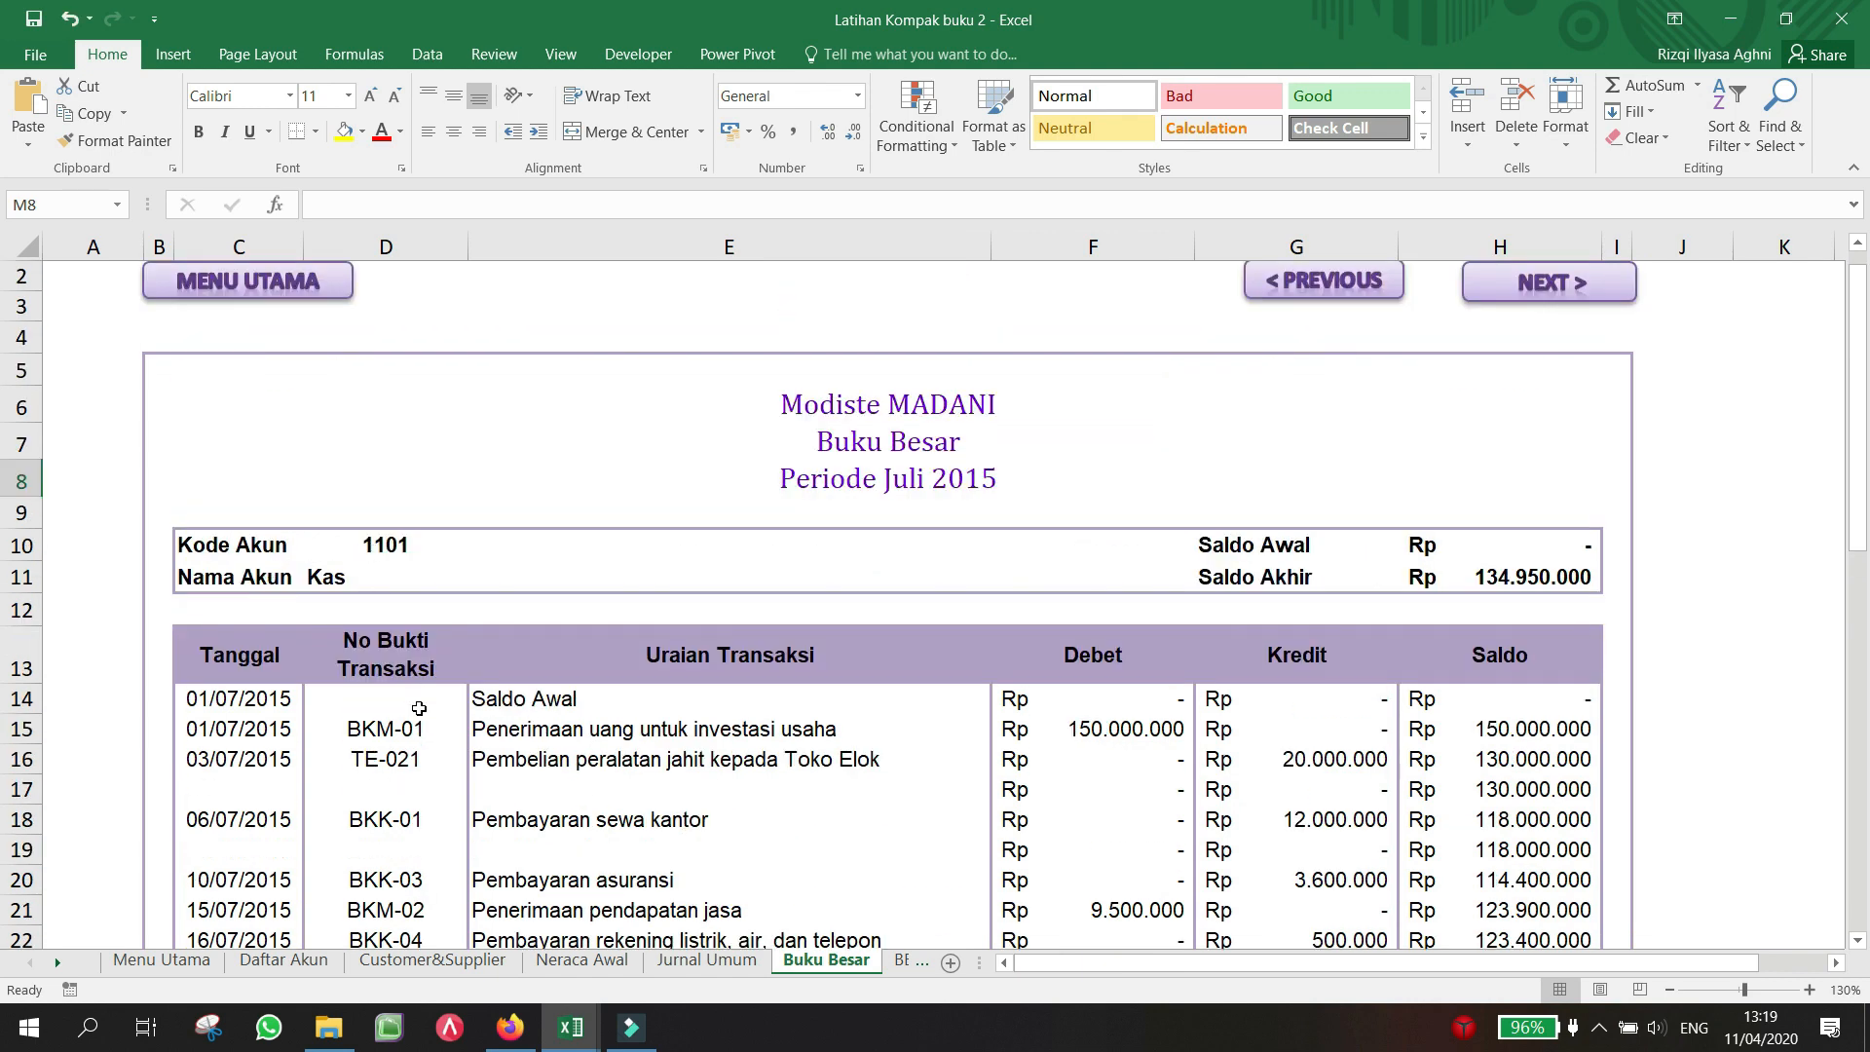
pyautogui.scroll(-4, 418, 708)
pyautogui.scroll(3, 419, 708)
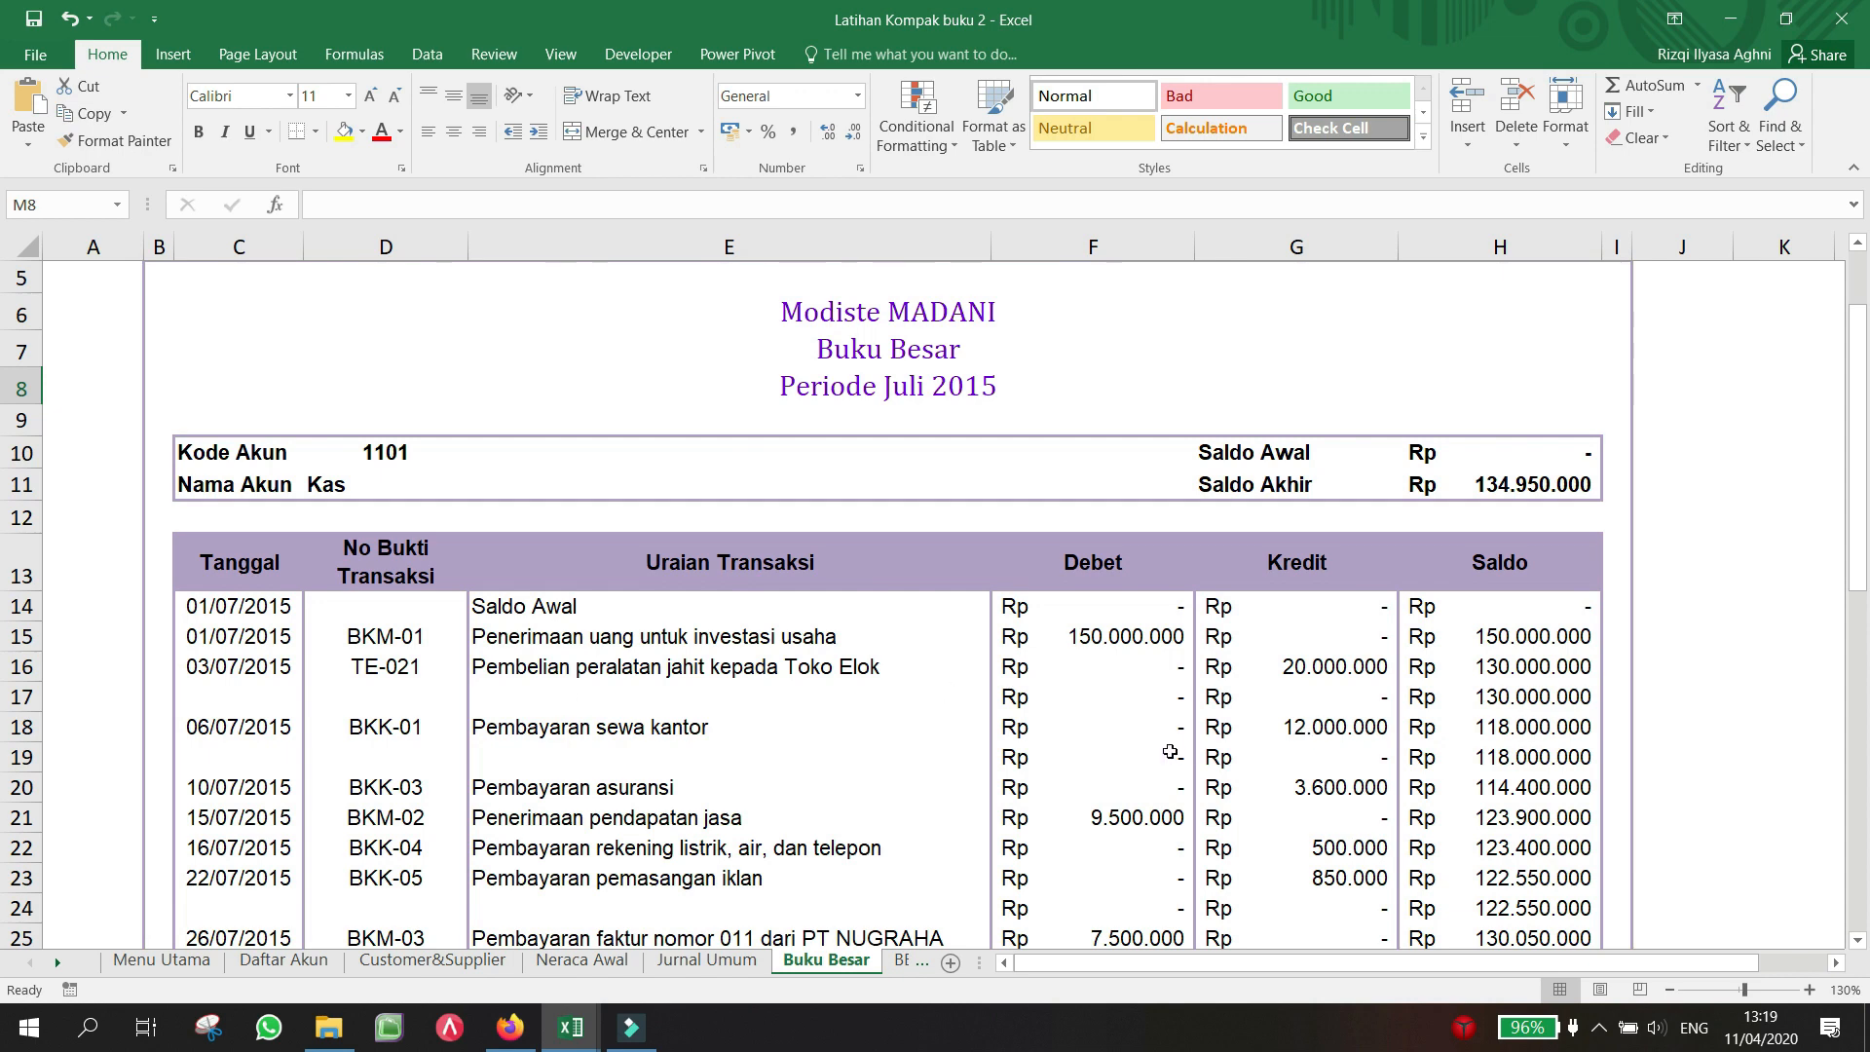
pyautogui.scroll(-3, 1169, 751)
pyautogui.scroll(2, 1170, 751)
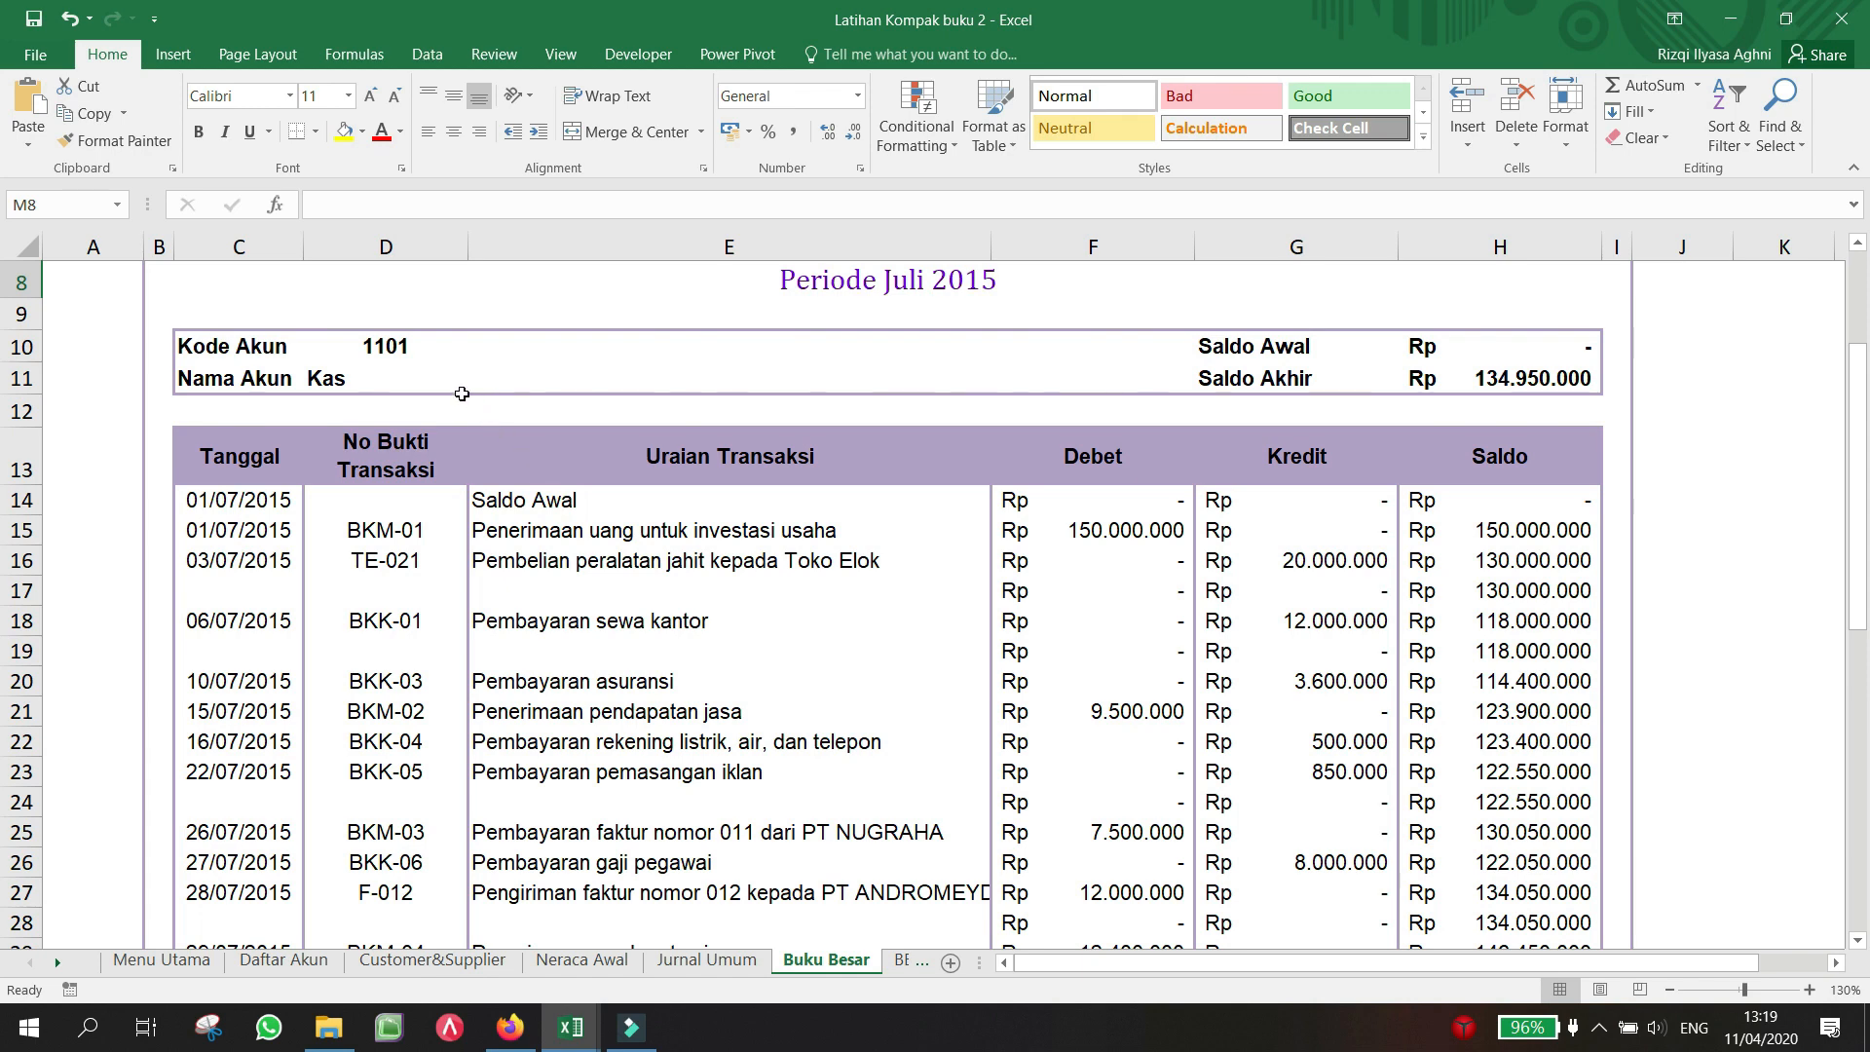
# Step: Set the Kode Akun in the Buku Besar to 1102 and look through that ledger down to its total row
pyautogui.click(429, 351)
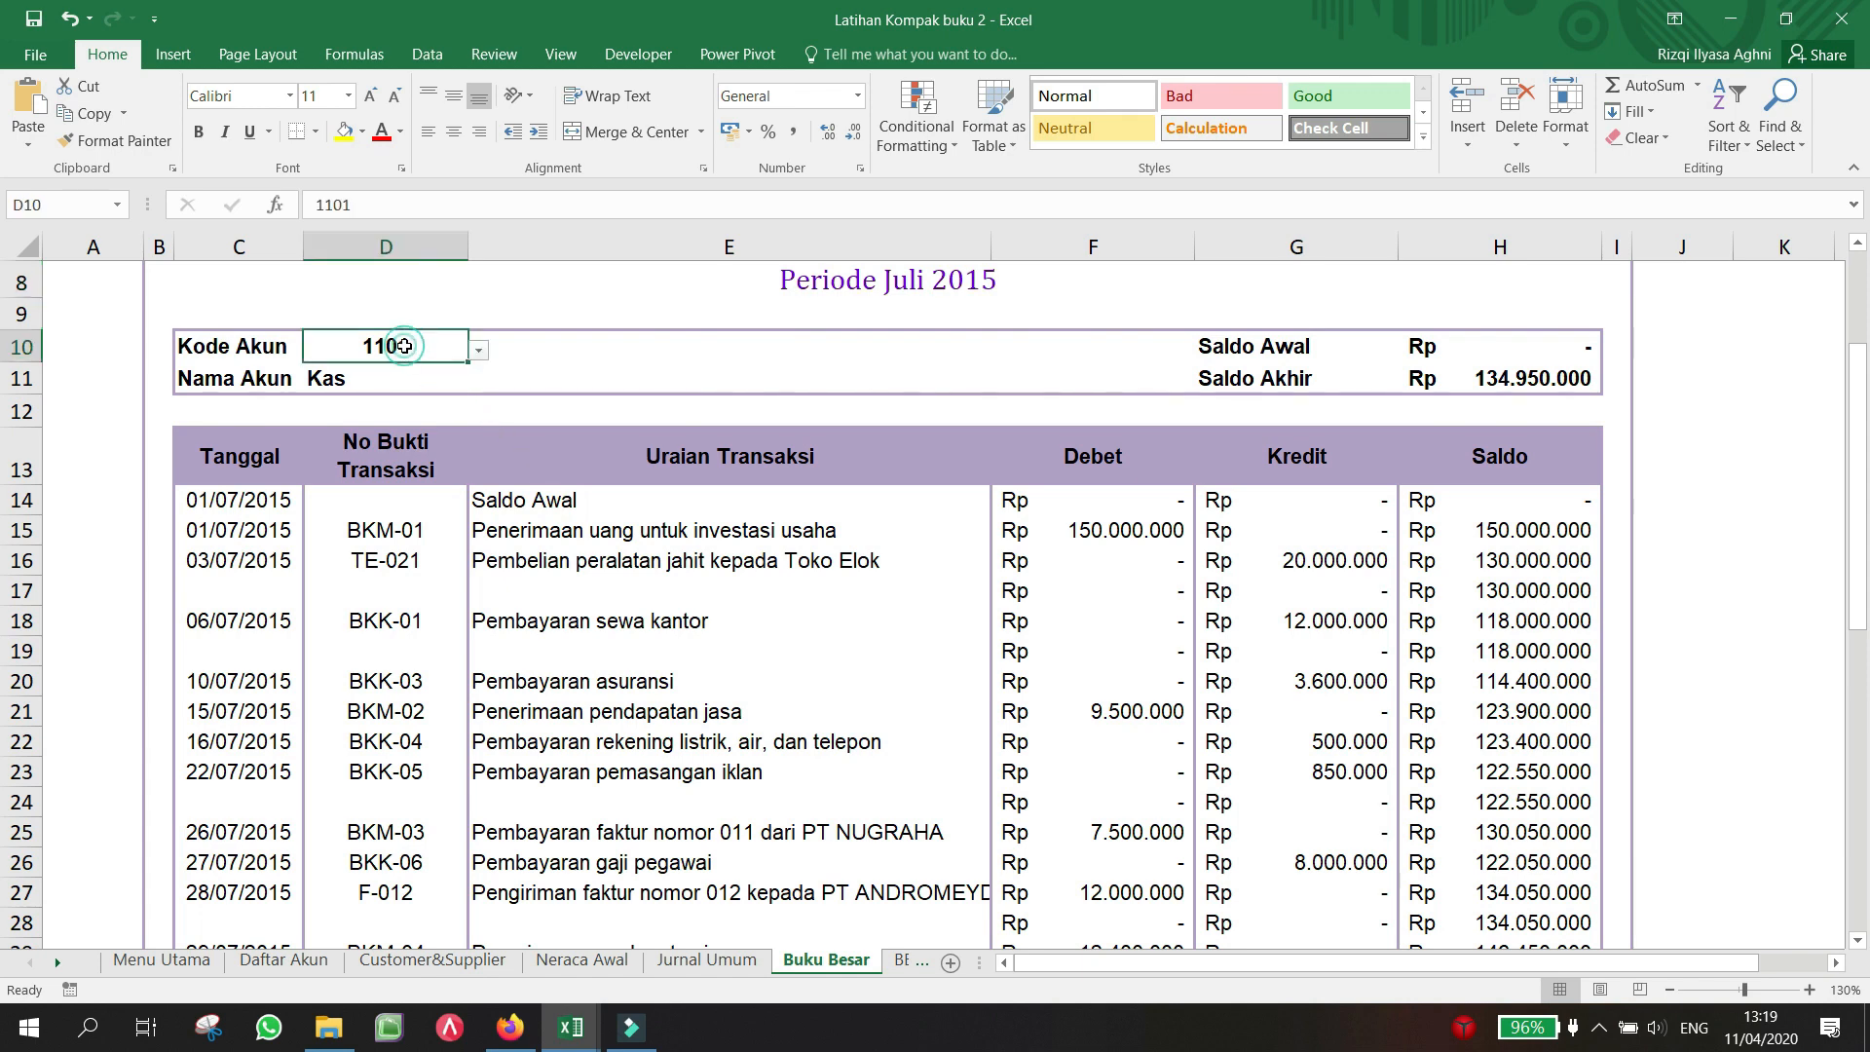
pyautogui.click(478, 349)
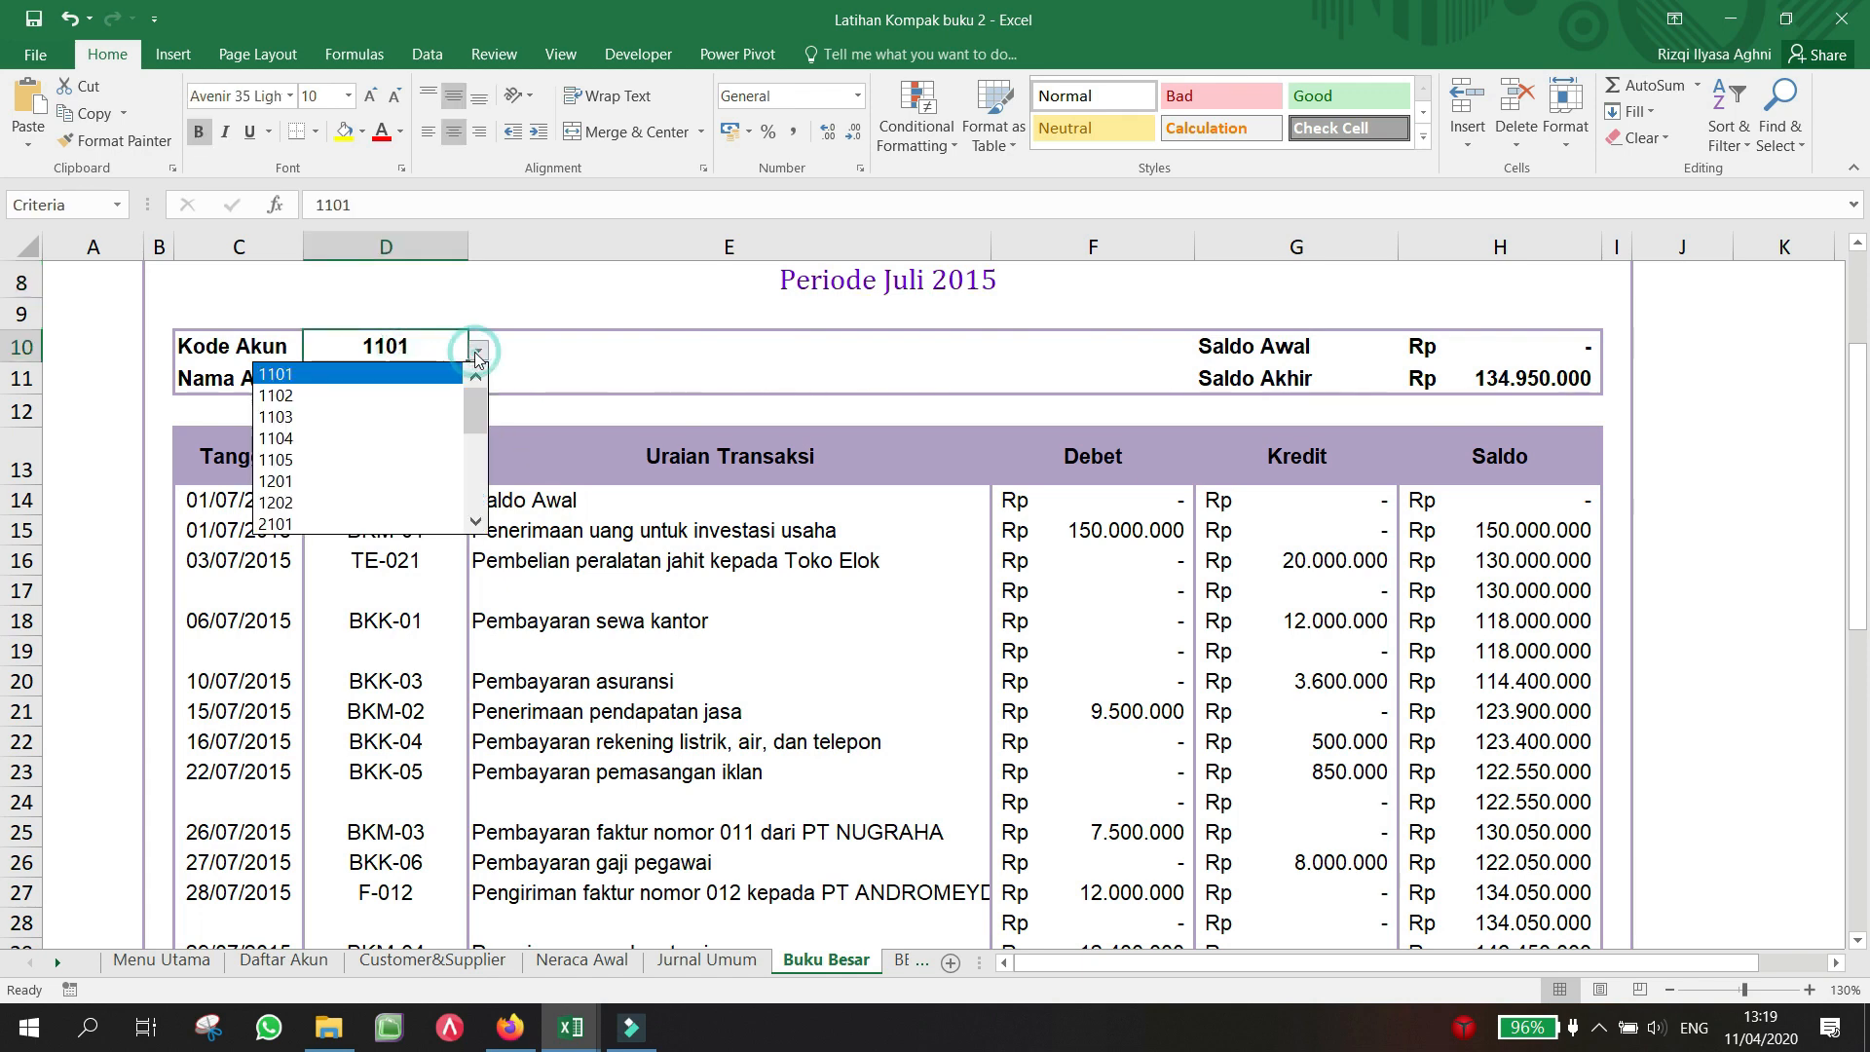
pyautogui.click(359, 405)
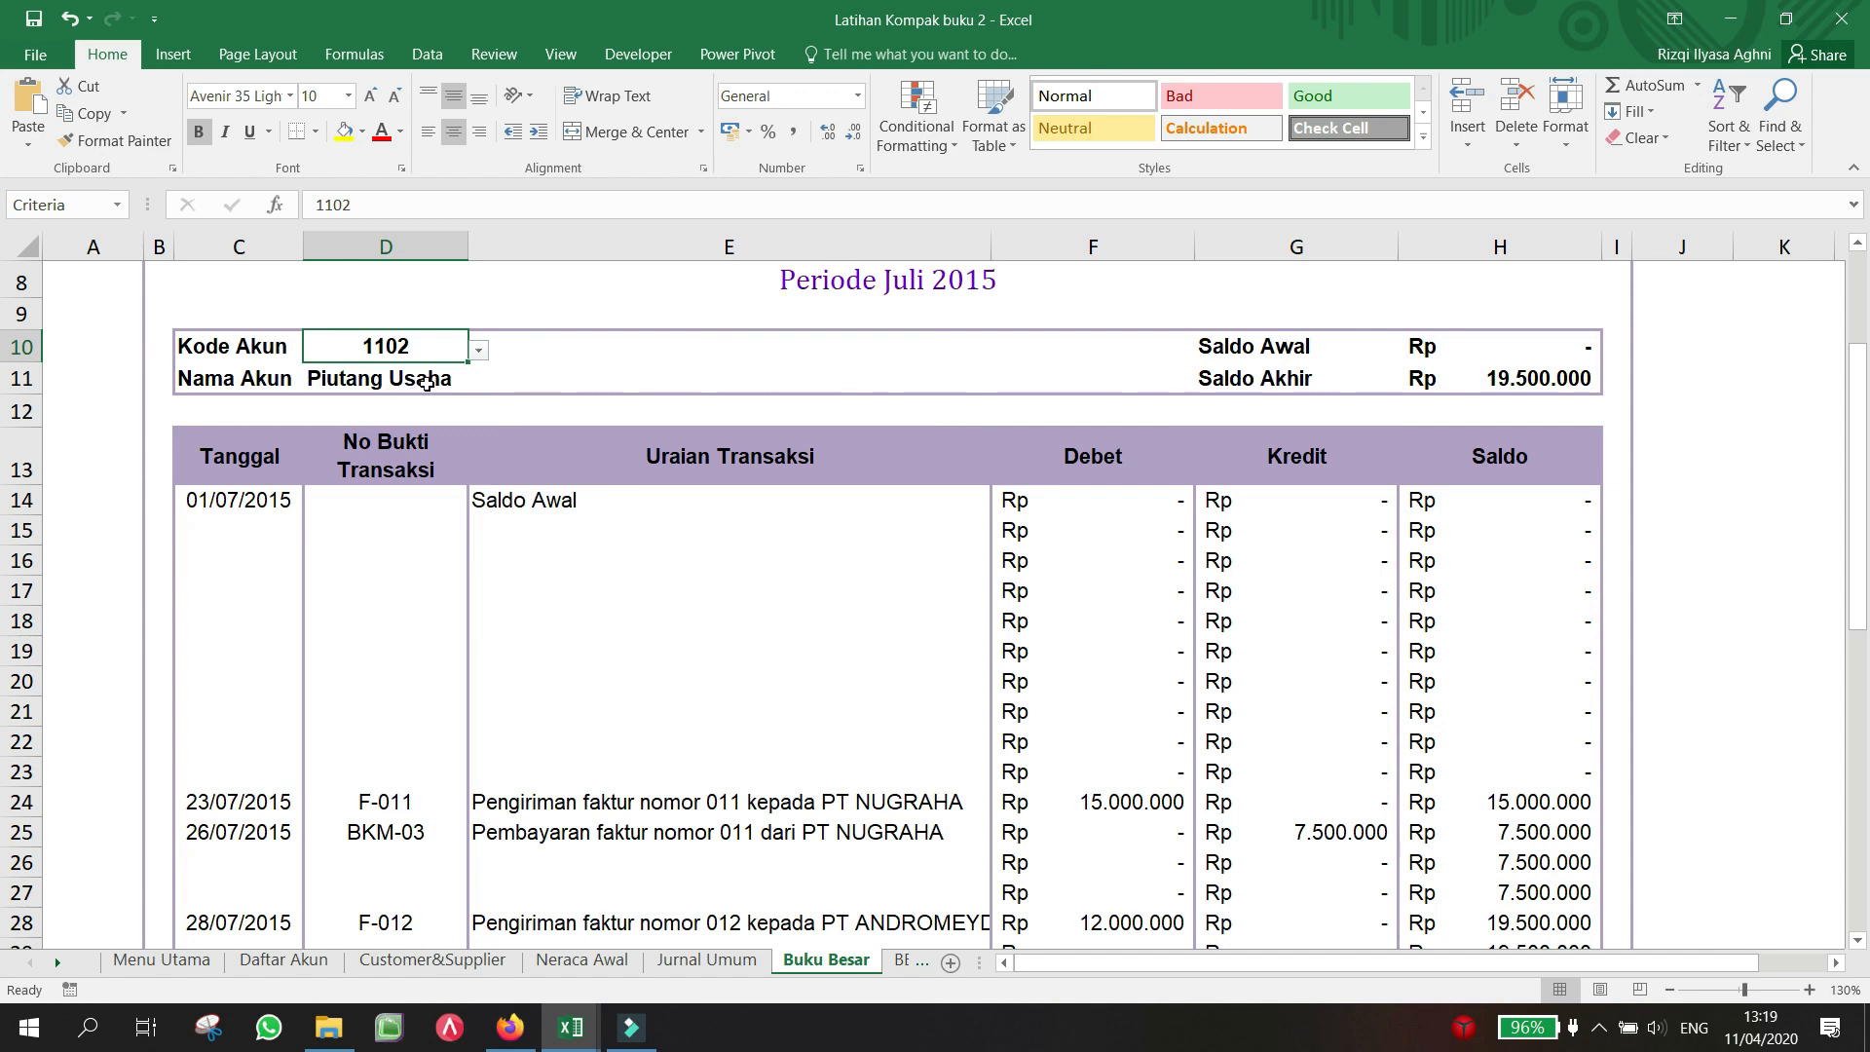
pyautogui.scroll(-7, 608, 619)
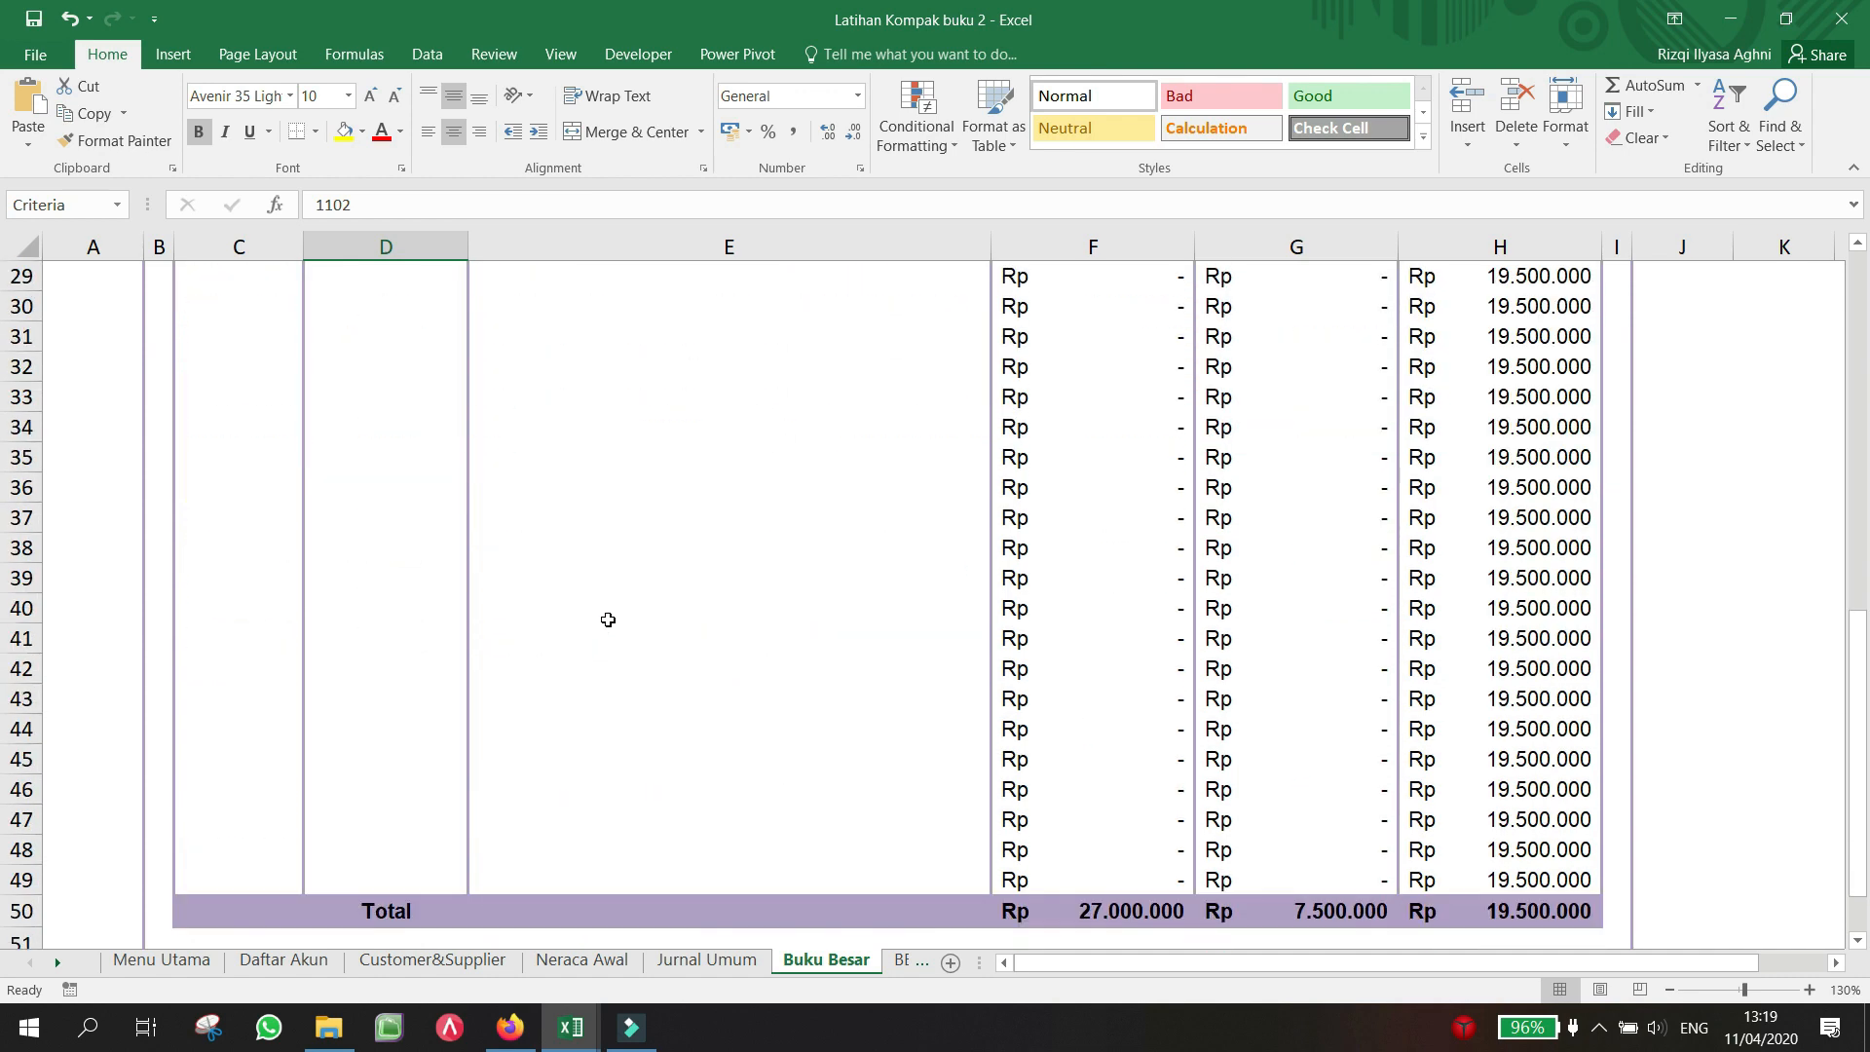
pyautogui.scroll(-2, 608, 619)
pyautogui.scroll(10, 607, 619)
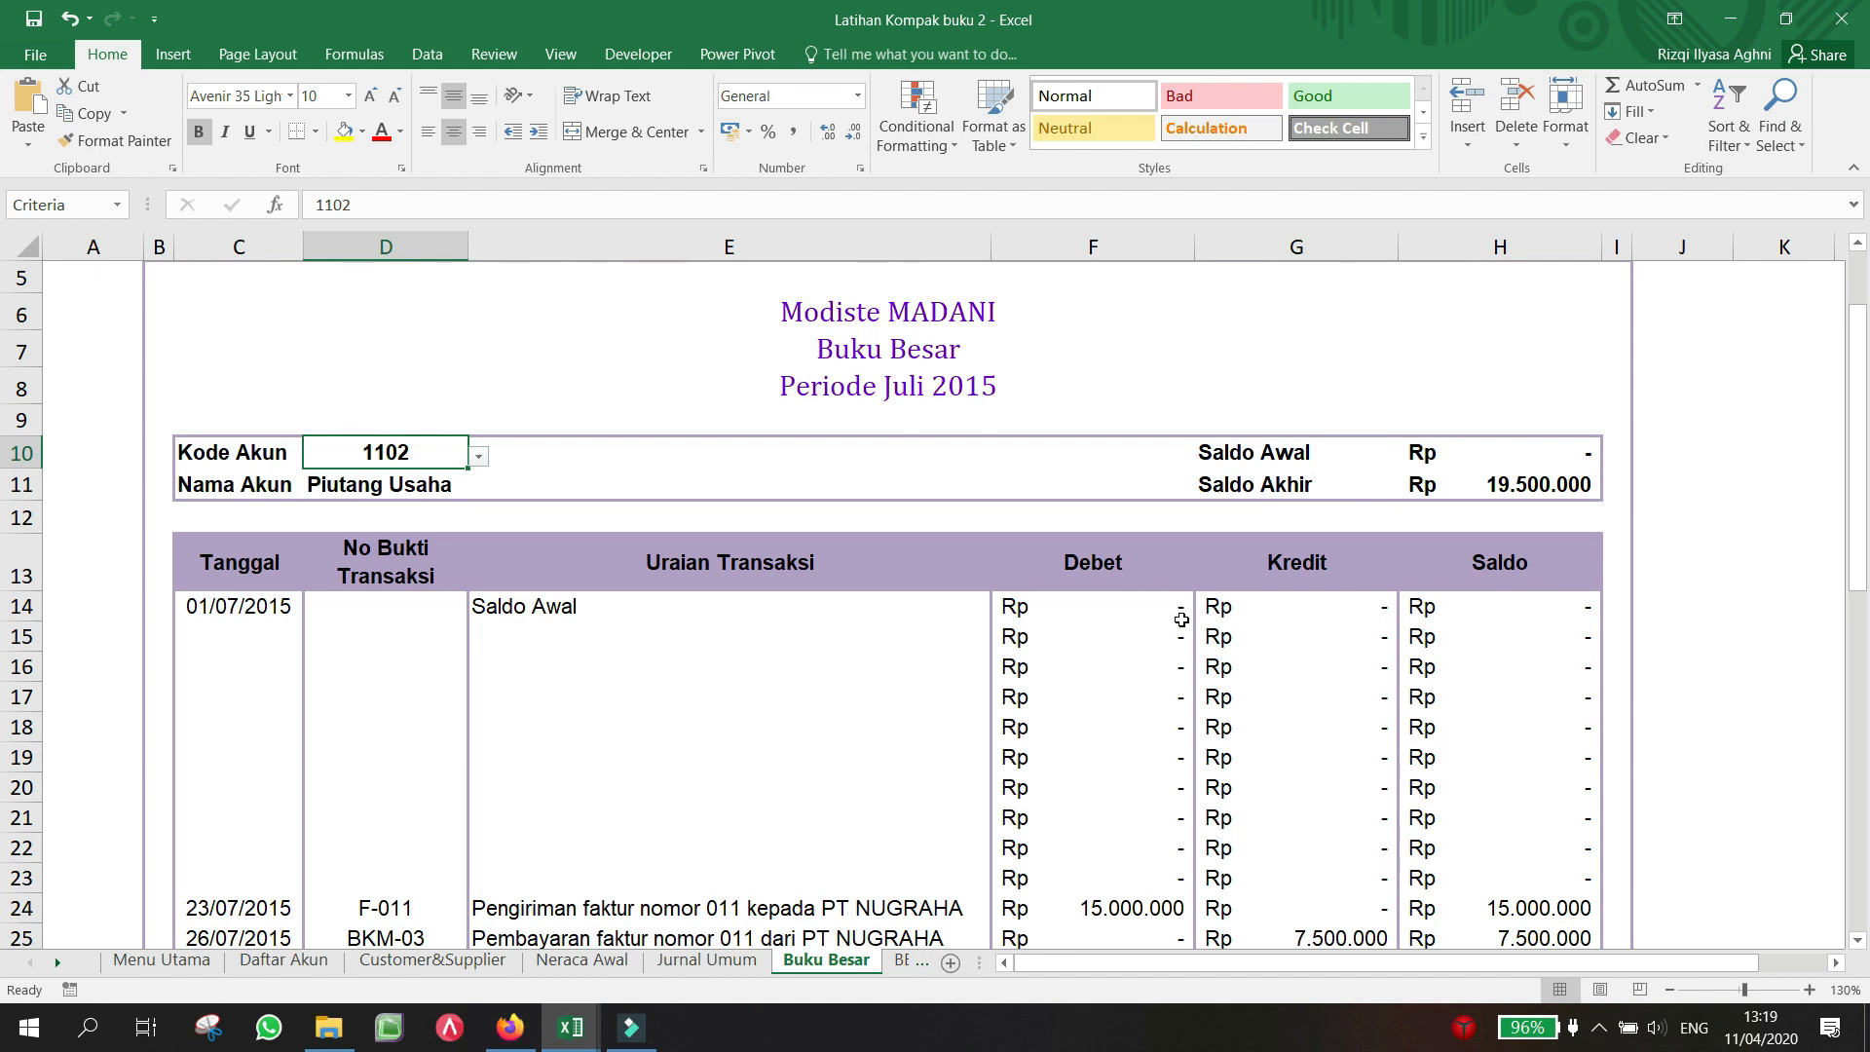
# Step: Inspect the formulas behind the ledger's Uraian Transaksi, Kredit and Debet cells
pyautogui.click(808, 824)
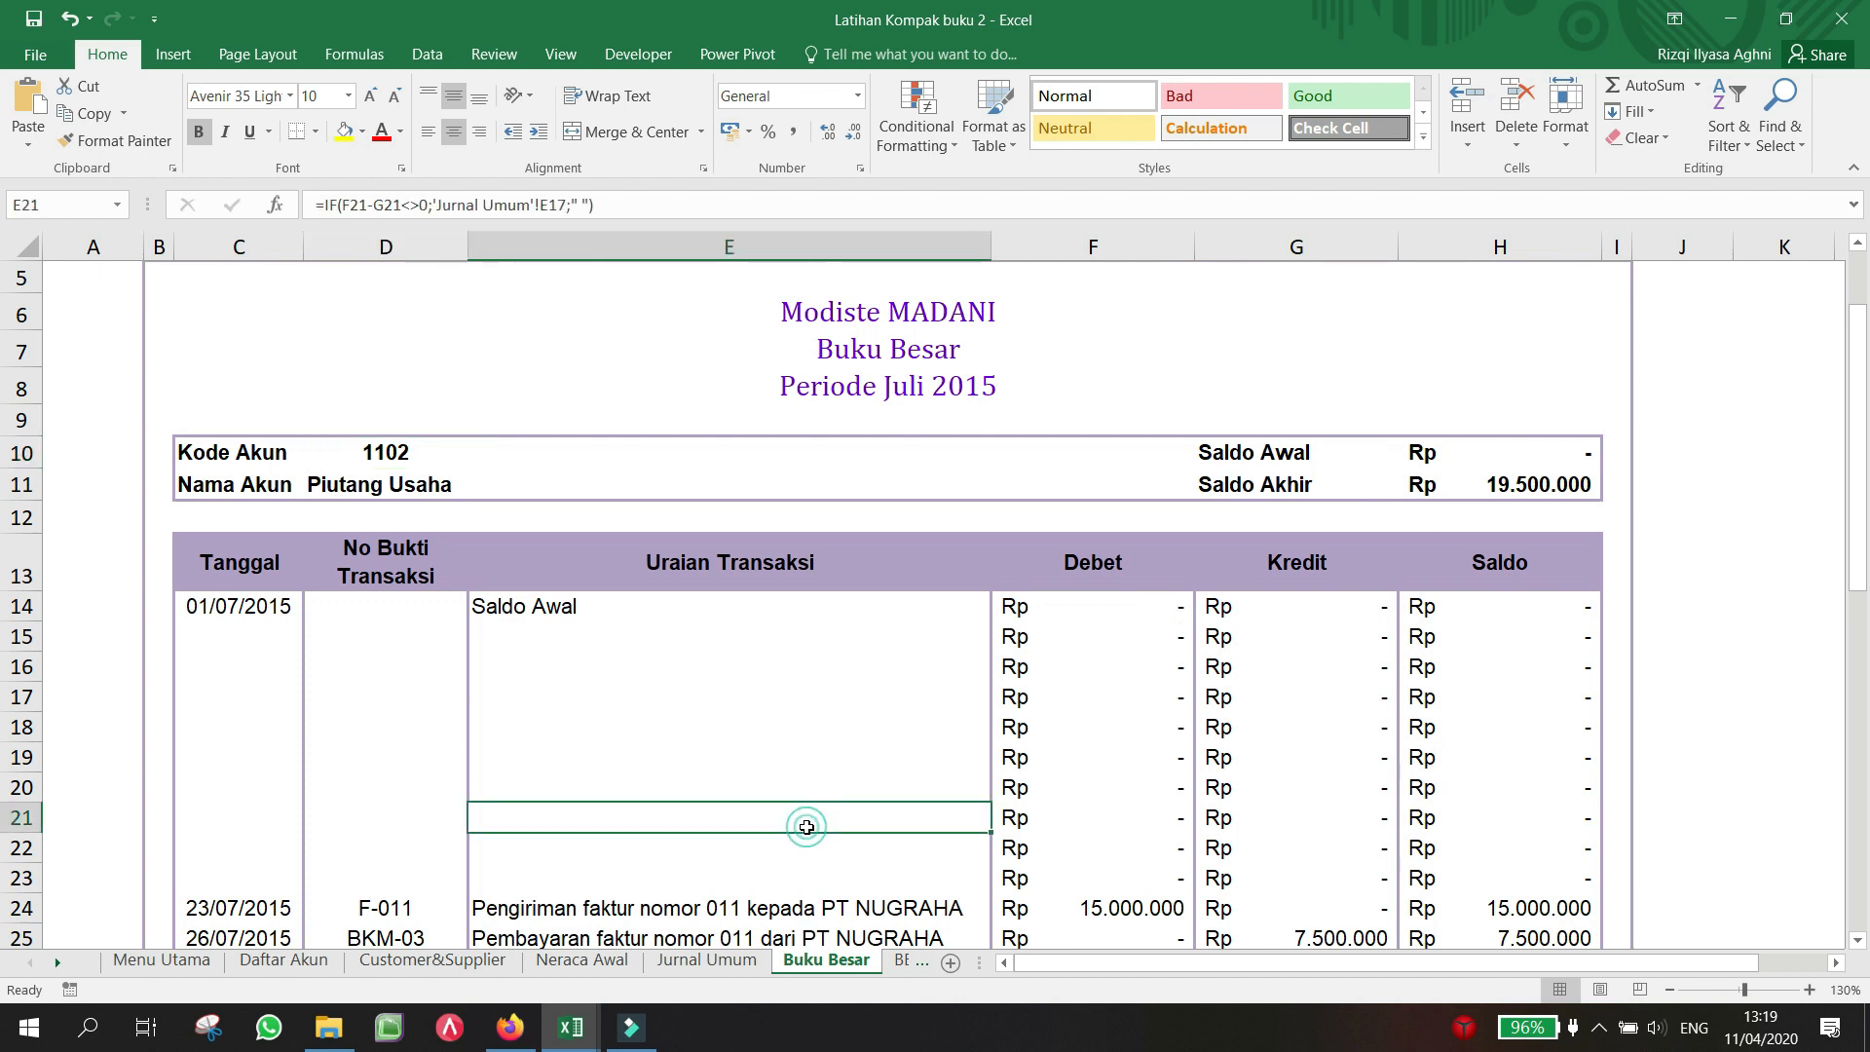
pyautogui.click(1219, 645)
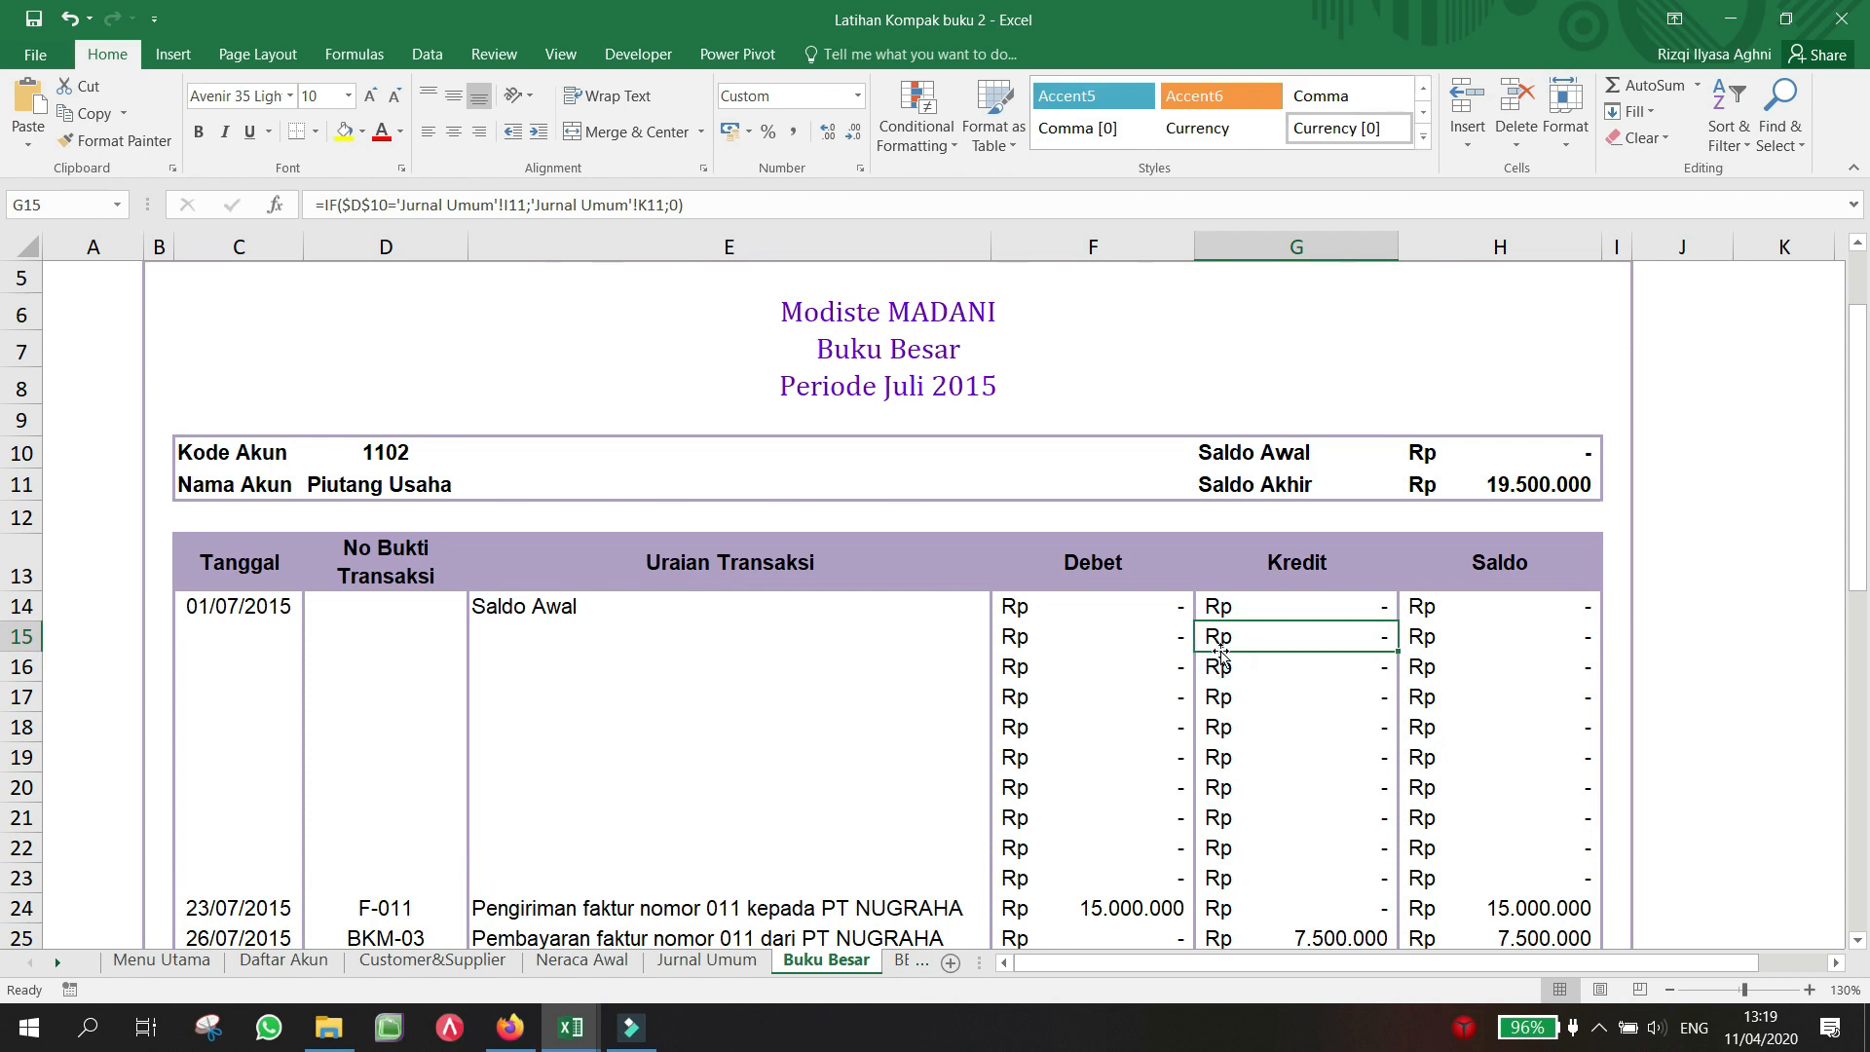
pyautogui.click(1168, 647)
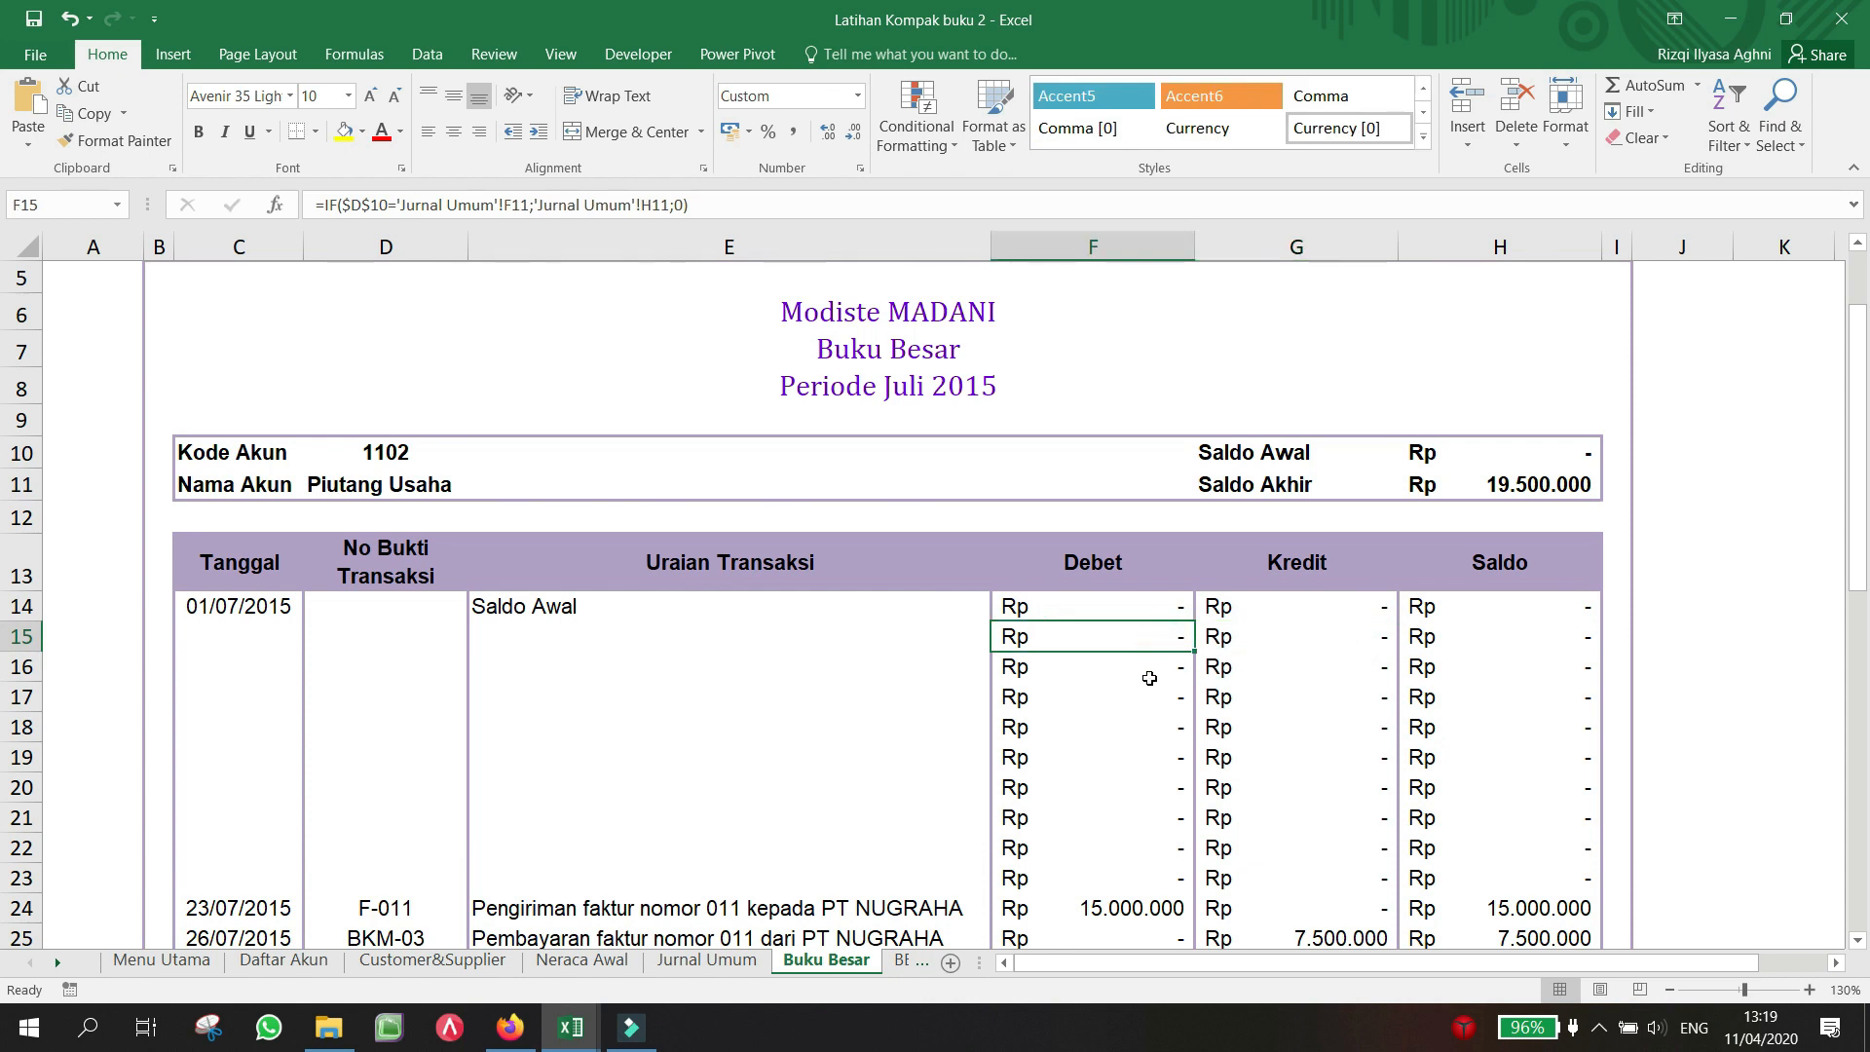
pyautogui.click(1150, 678)
pyautogui.click(835, 666)
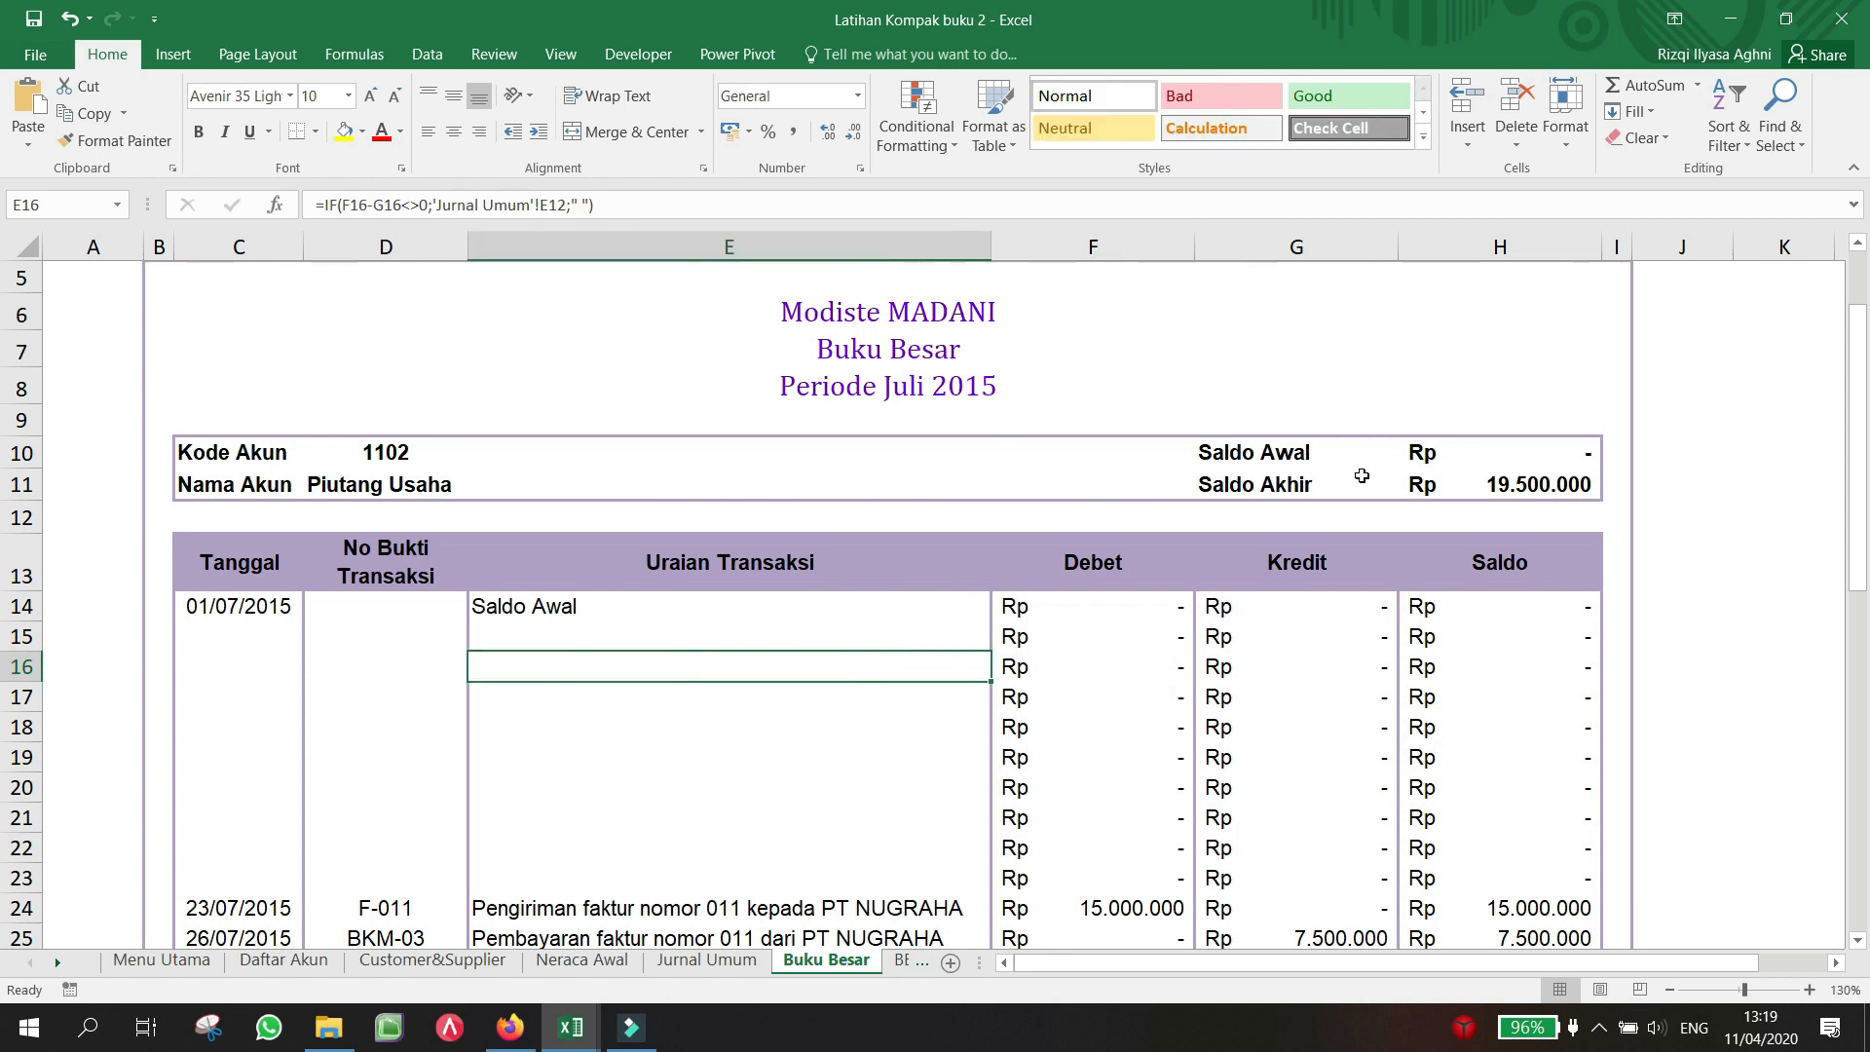
# Step: Inspect the full Saldo Awal formula, and look over the transaction rows of the Piutang Usaha ledger
pyautogui.click(1516, 454)
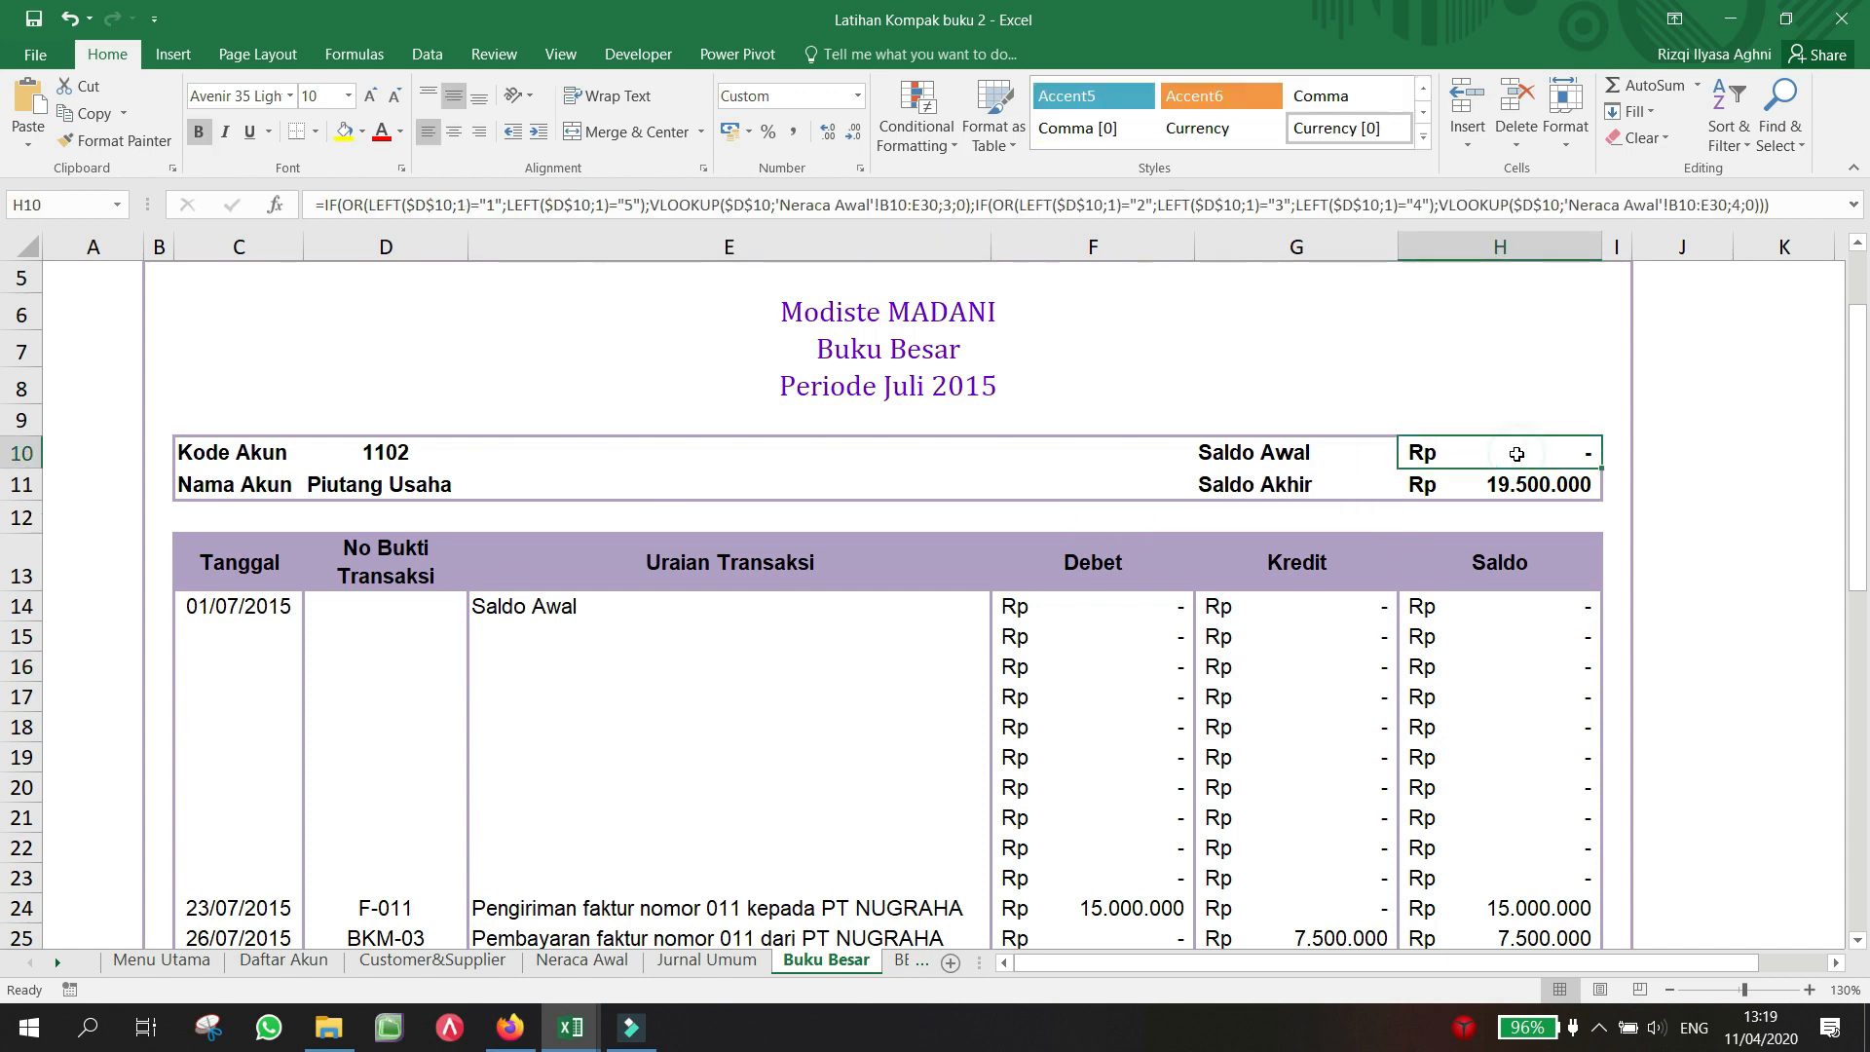
pyautogui.click(1855, 205)
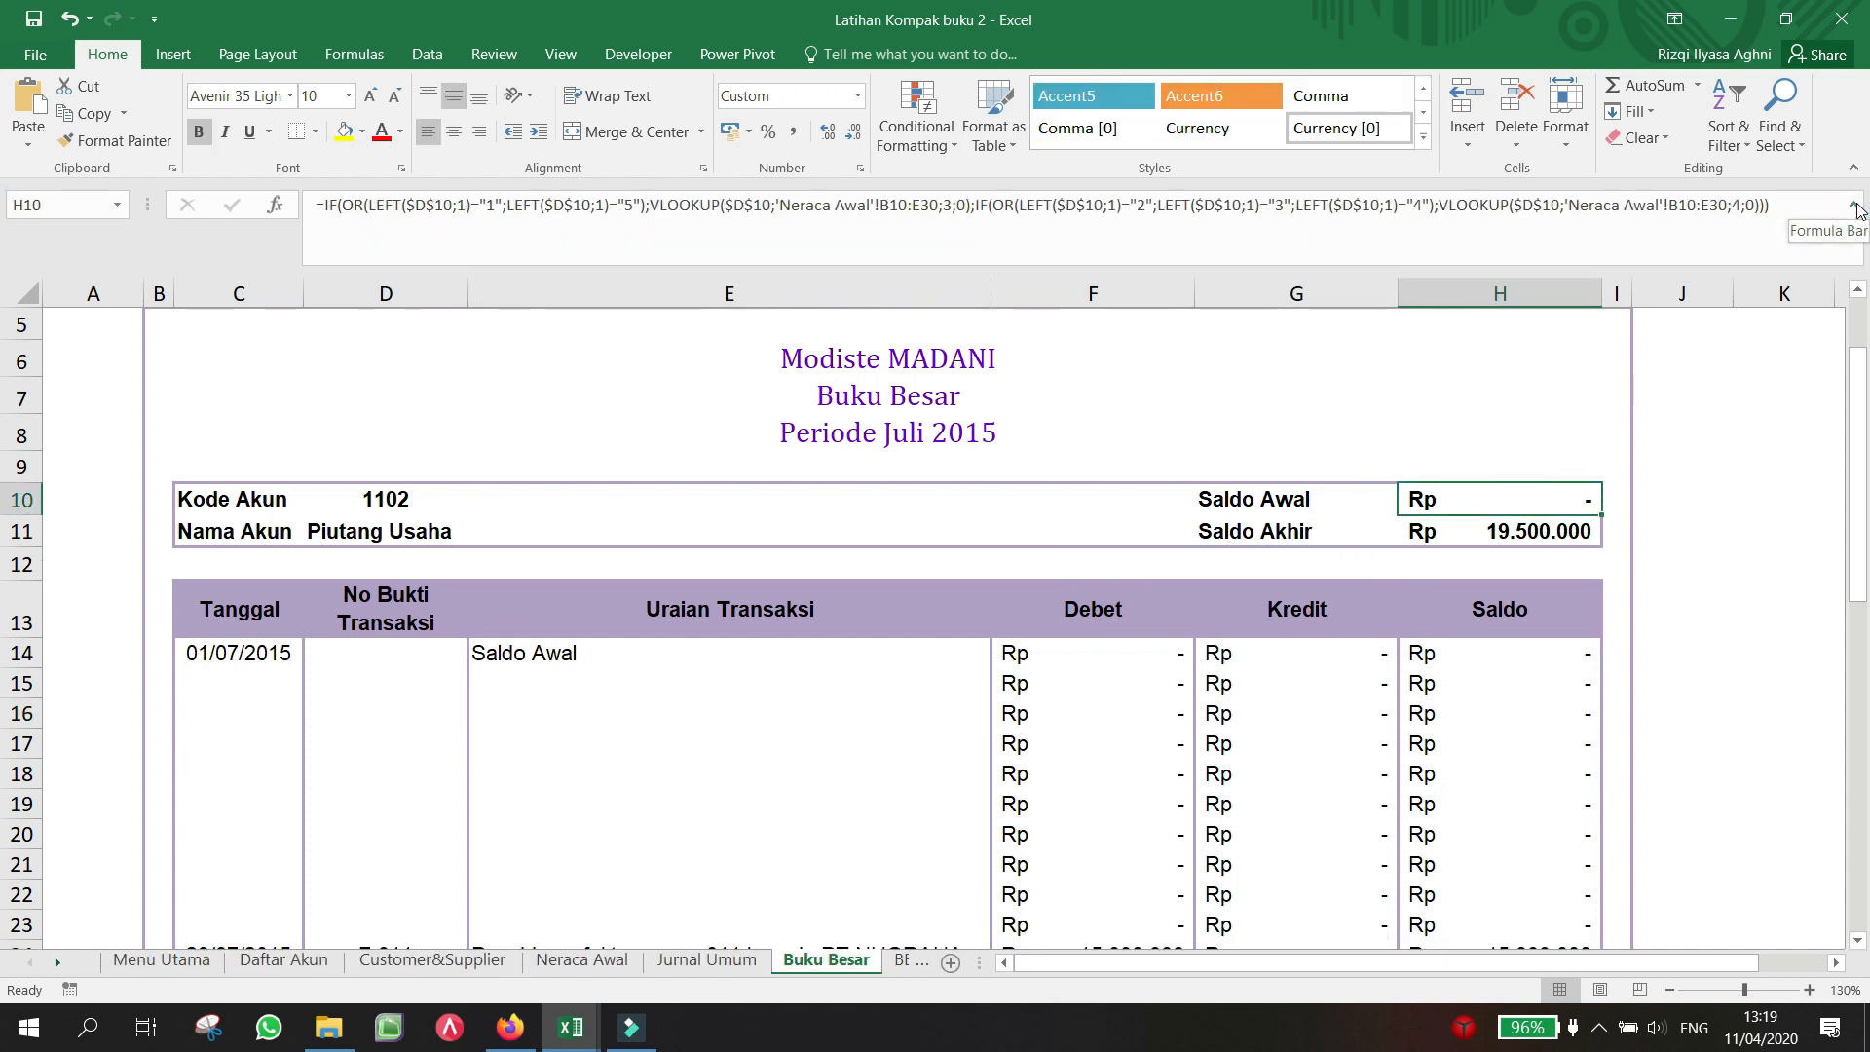
pyautogui.click(1855, 205)
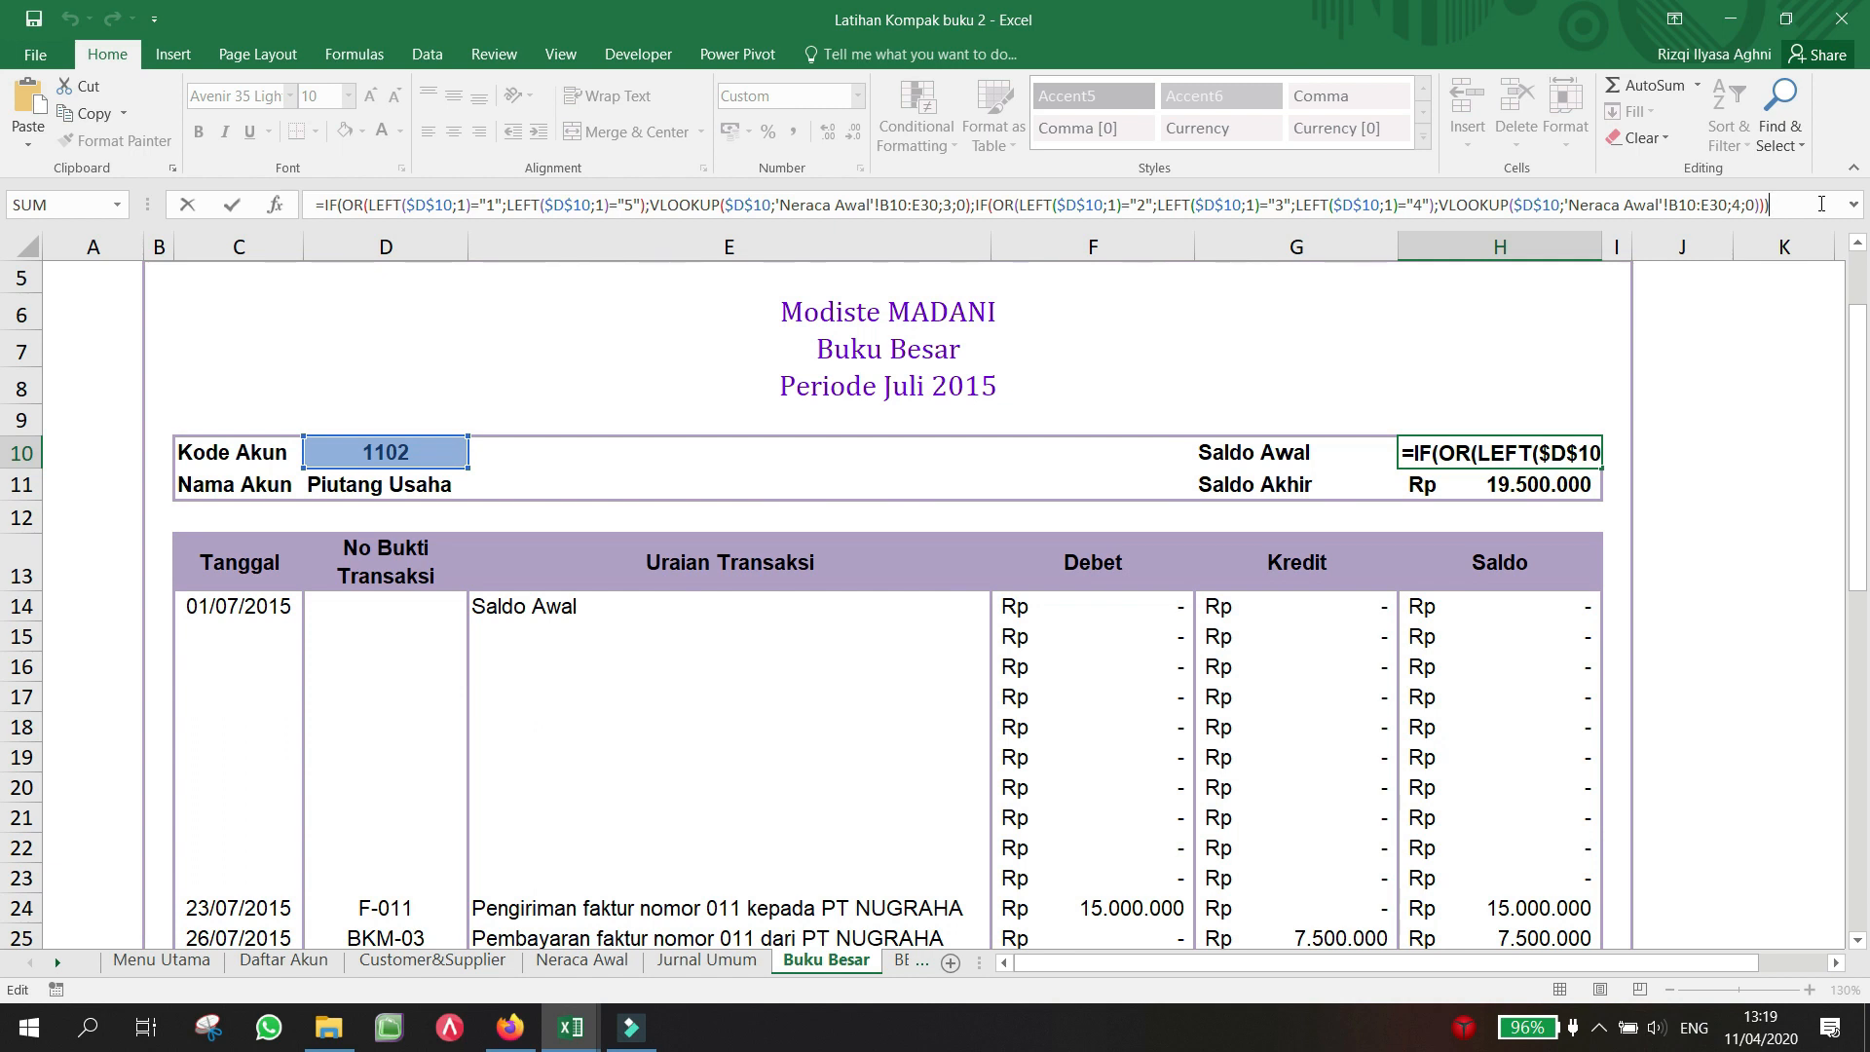
pyautogui.click(1795, 287)
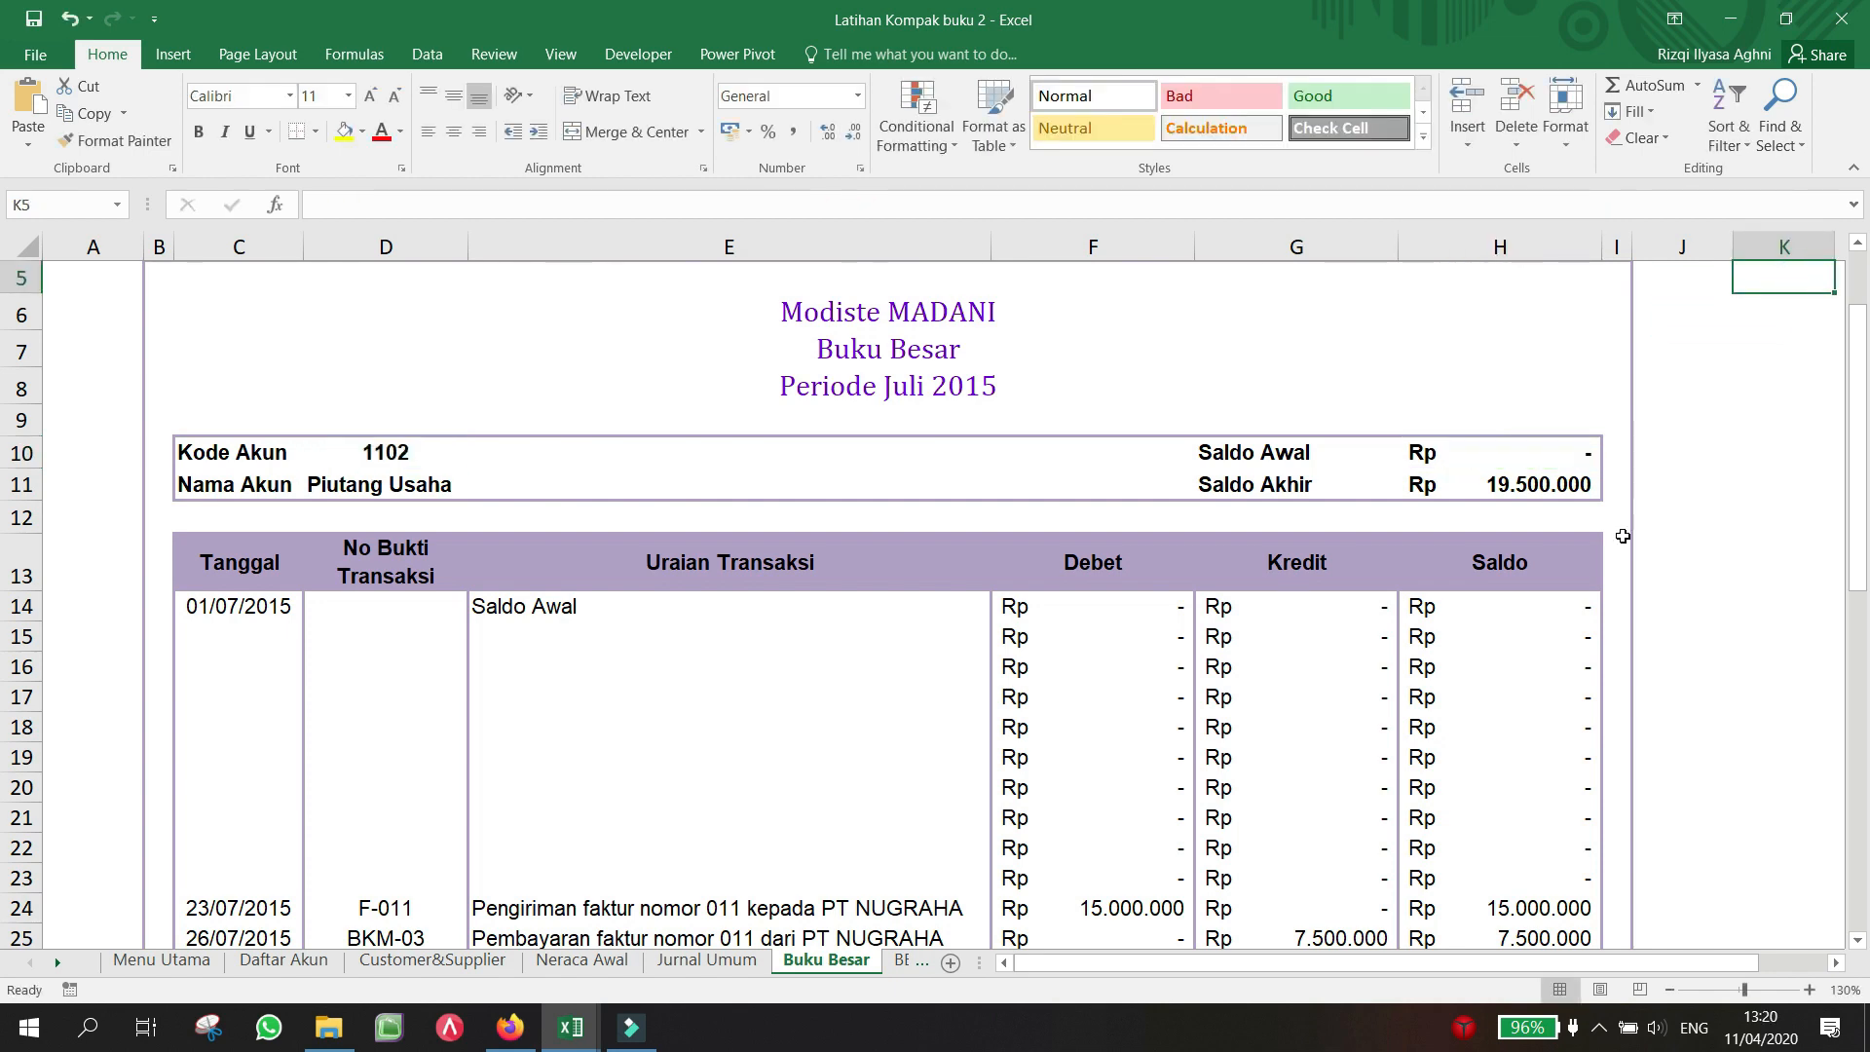
pyautogui.scroll(-3, 1336, 737)
pyautogui.scroll(1, 1337, 737)
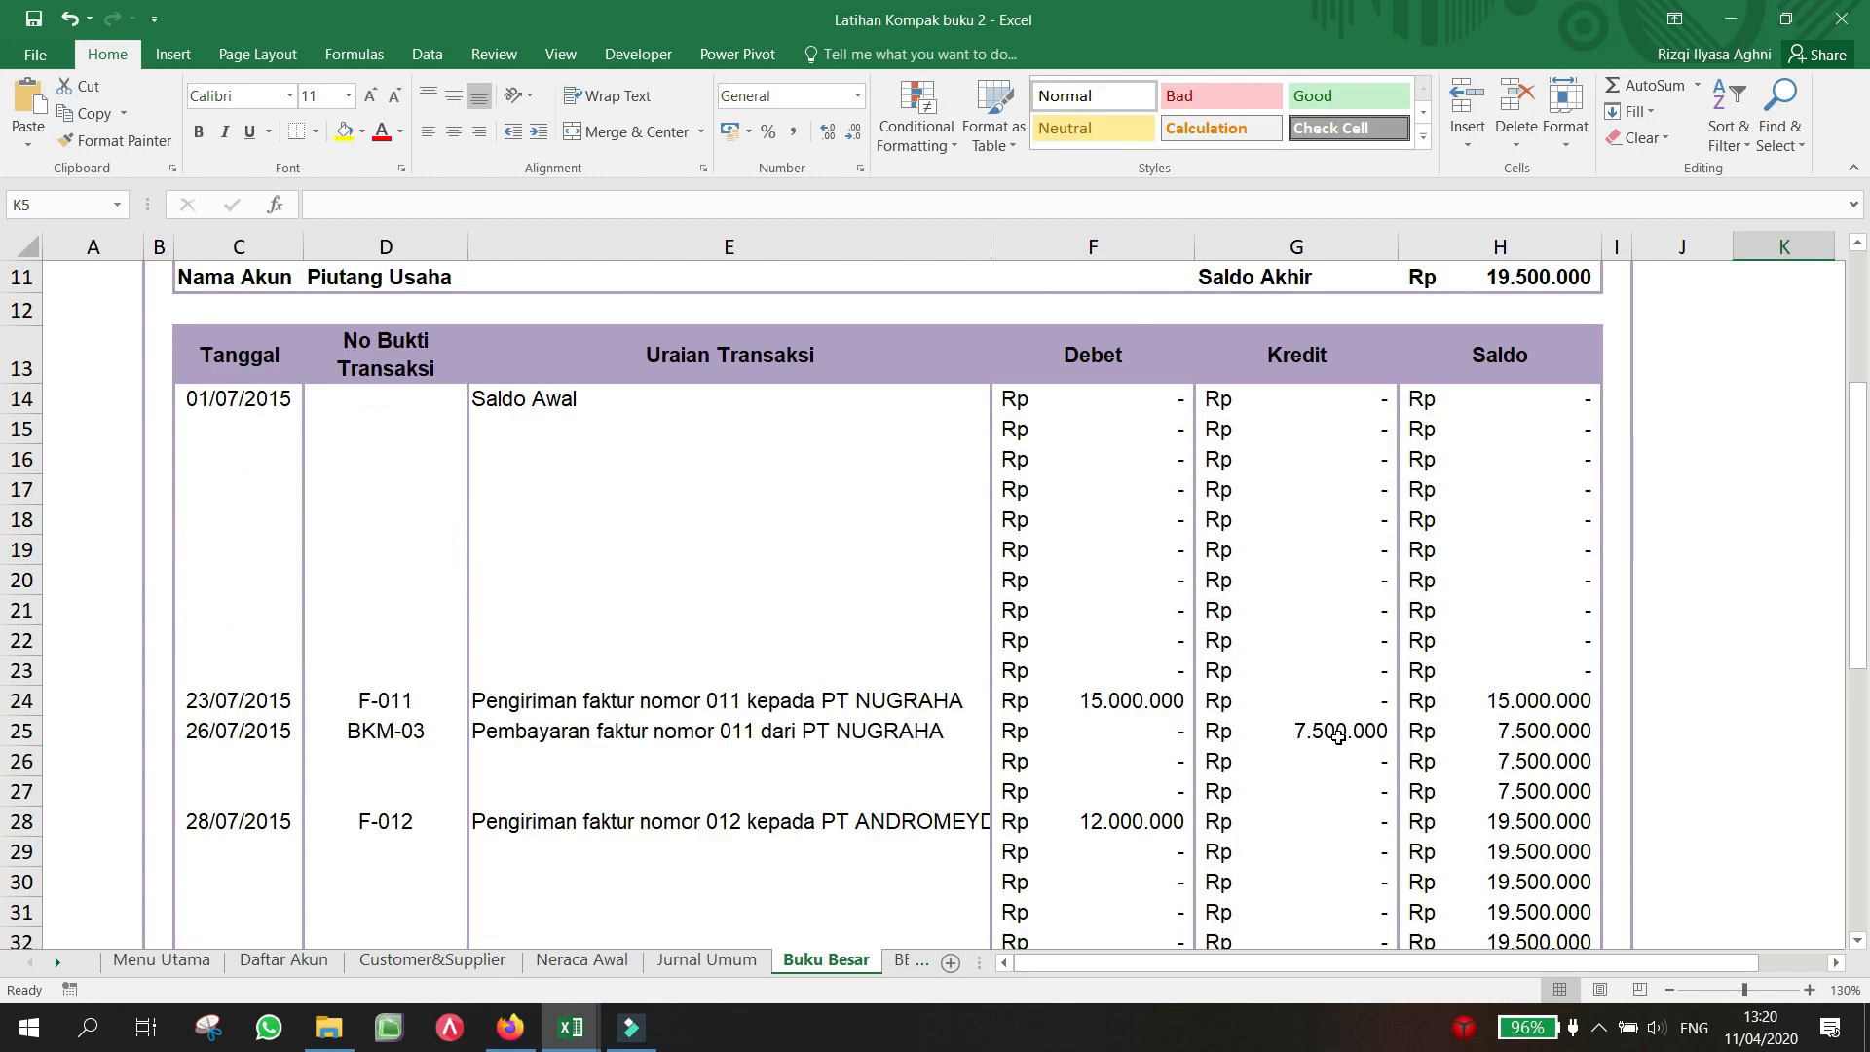
pyautogui.scroll(-1, 1337, 737)
pyautogui.scroll(4, 1337, 737)
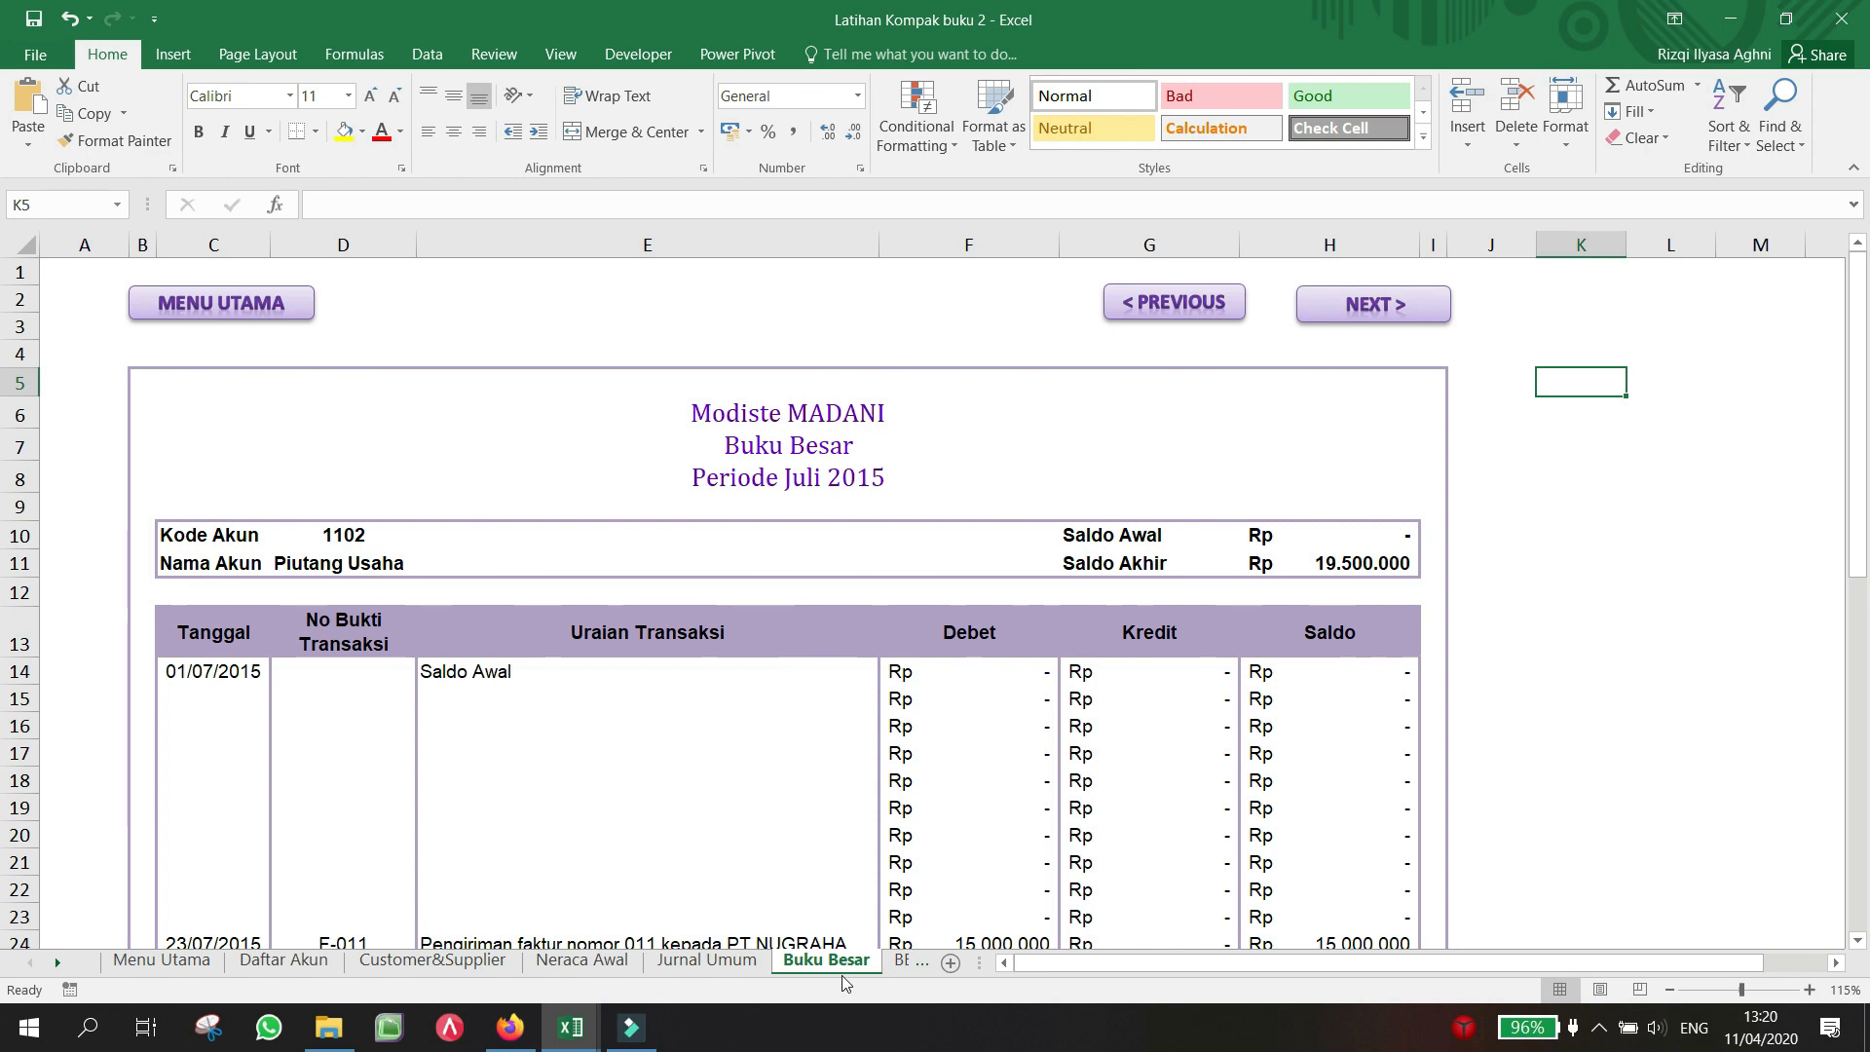
# Step: Open the BBP sheet and view the whole Buku Besar Pembantu Piutang table
pyautogui.click(898, 962)
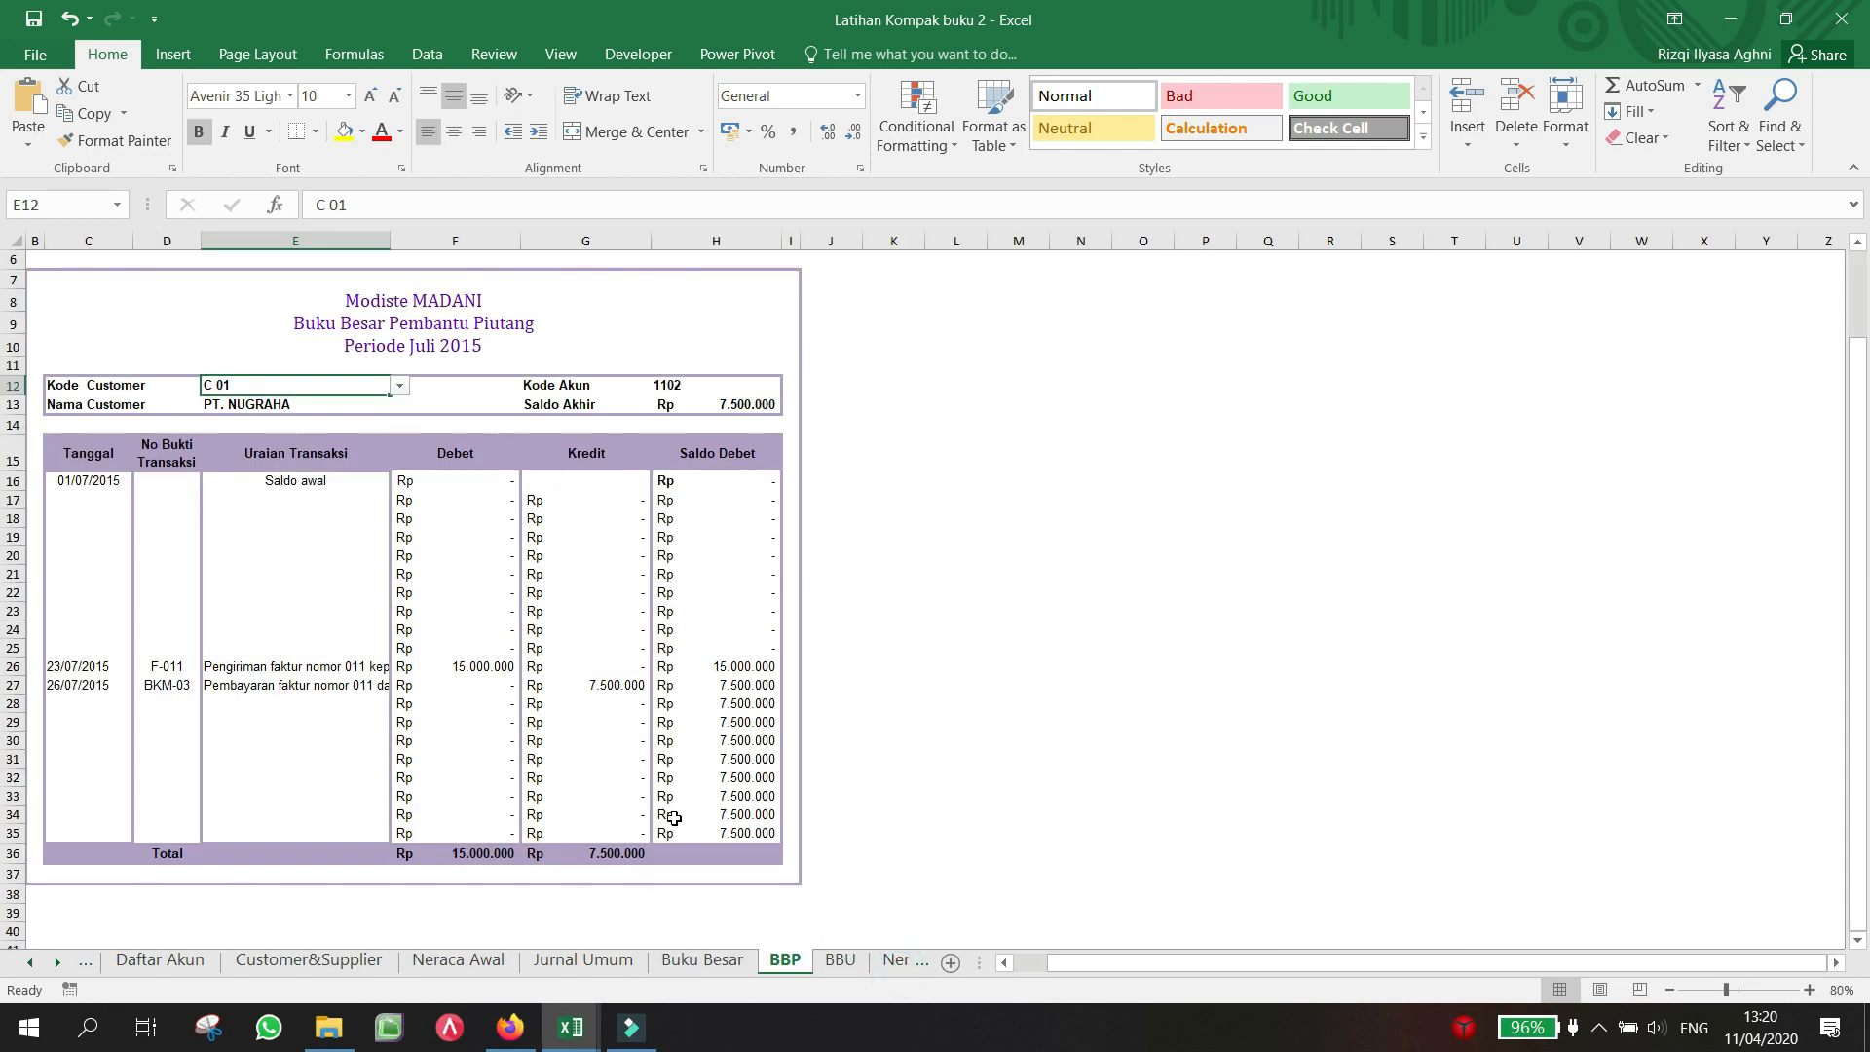
pyautogui.hscroll(-1, 77, 274)
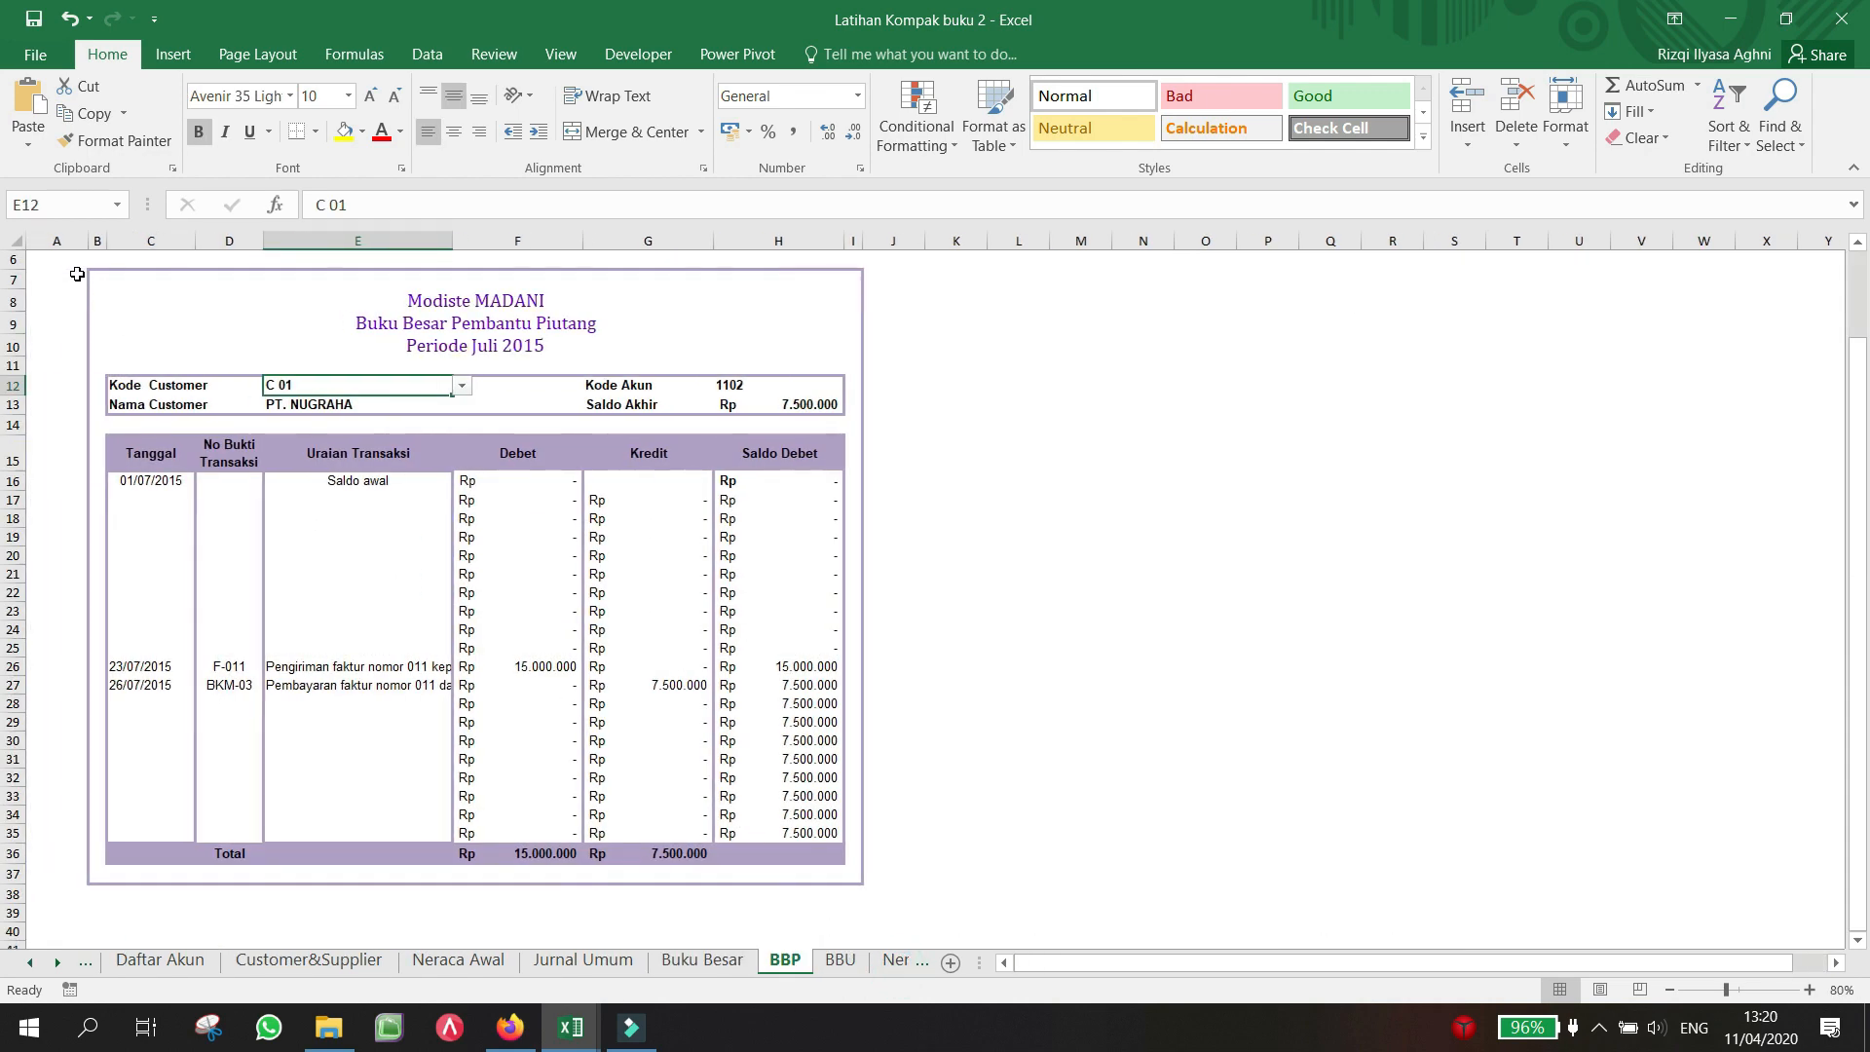
pyautogui.click(77, 273)
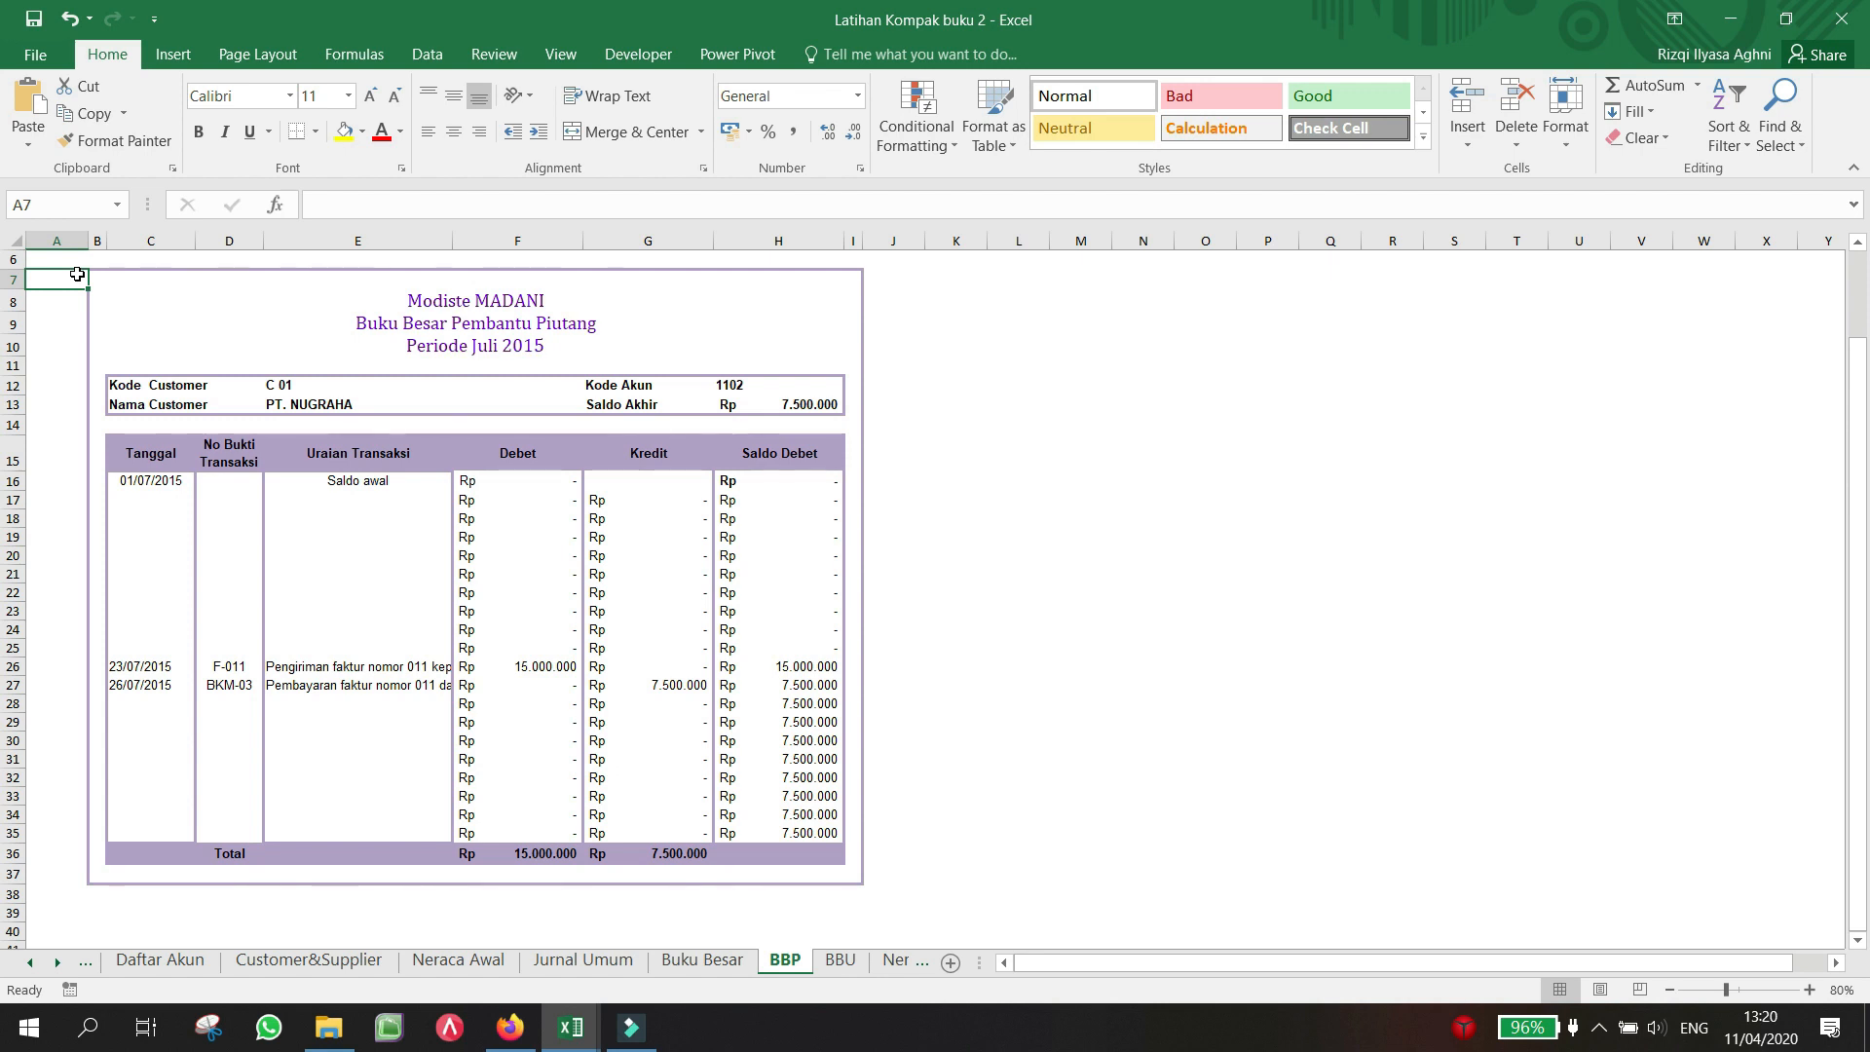
# Step: Switch the Kode Customer to C 02 to view that customer's receivables, and set it back to C 01
pyautogui.click(286, 386)
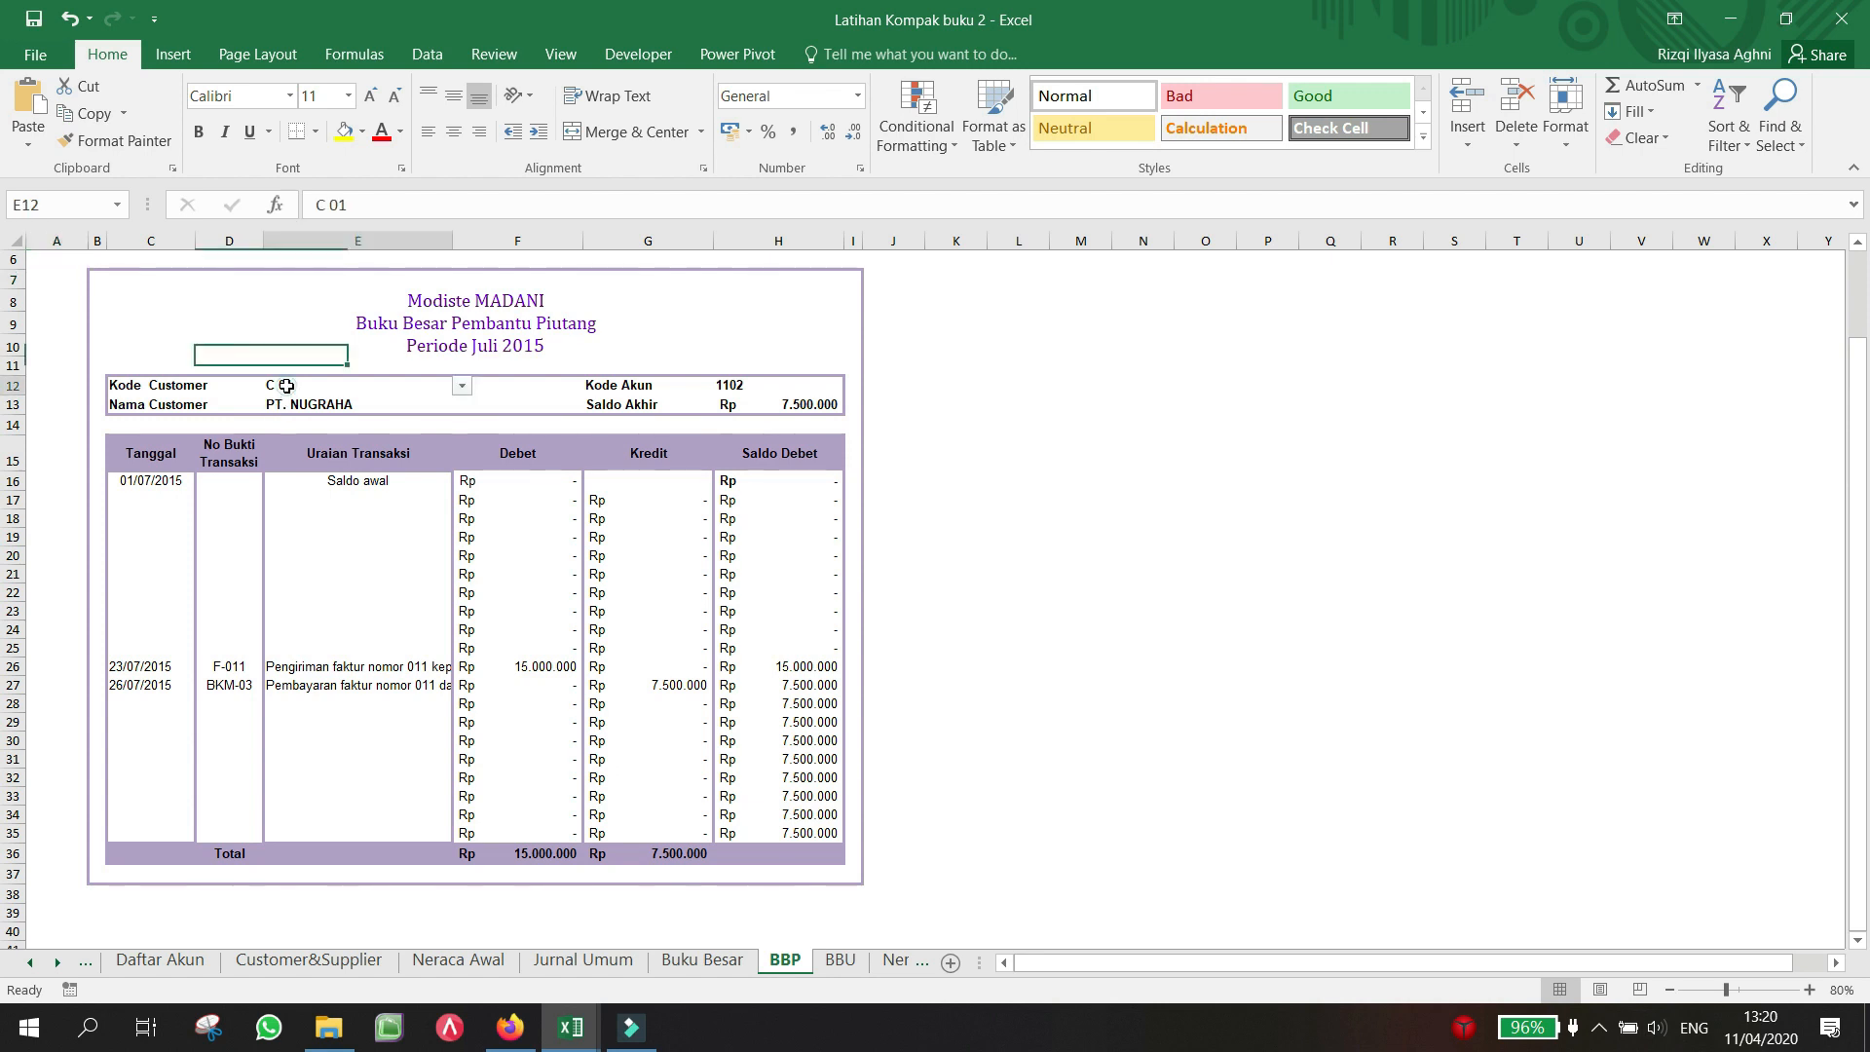
pyautogui.click(461, 388)
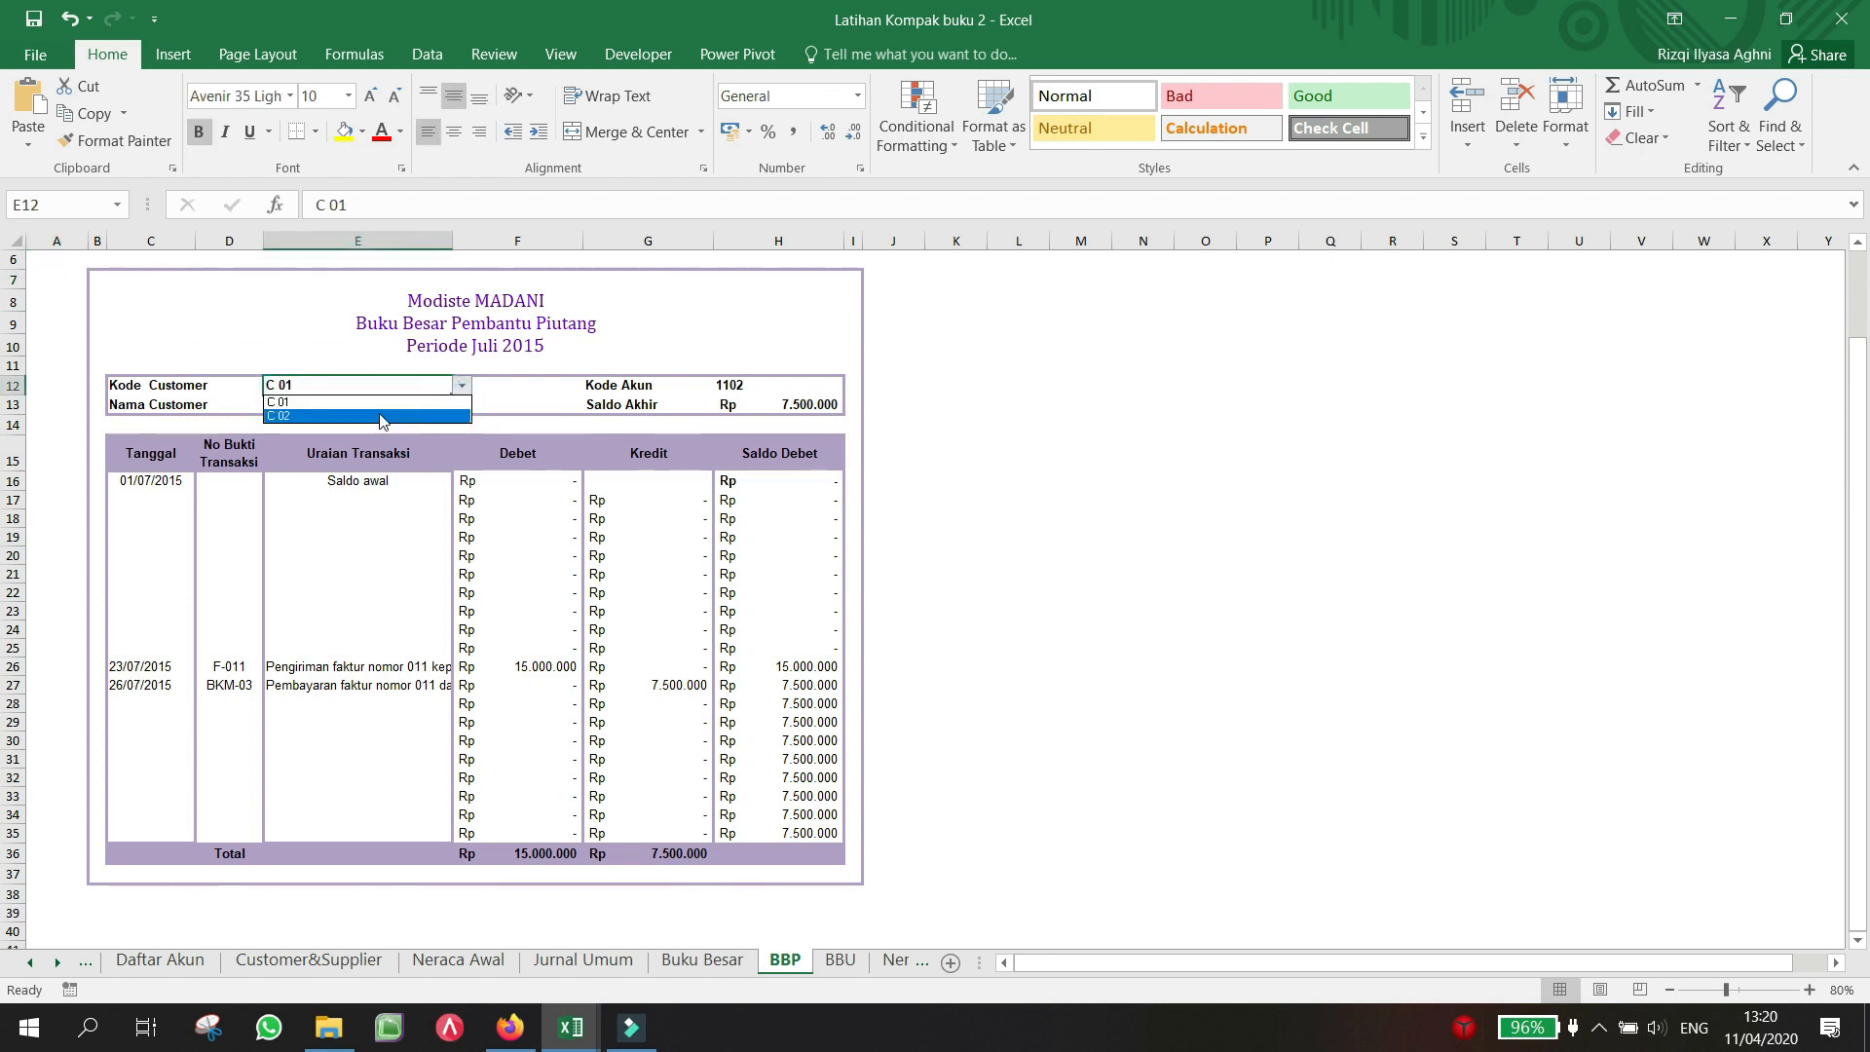
pyautogui.click(379, 413)
pyautogui.click(462, 385)
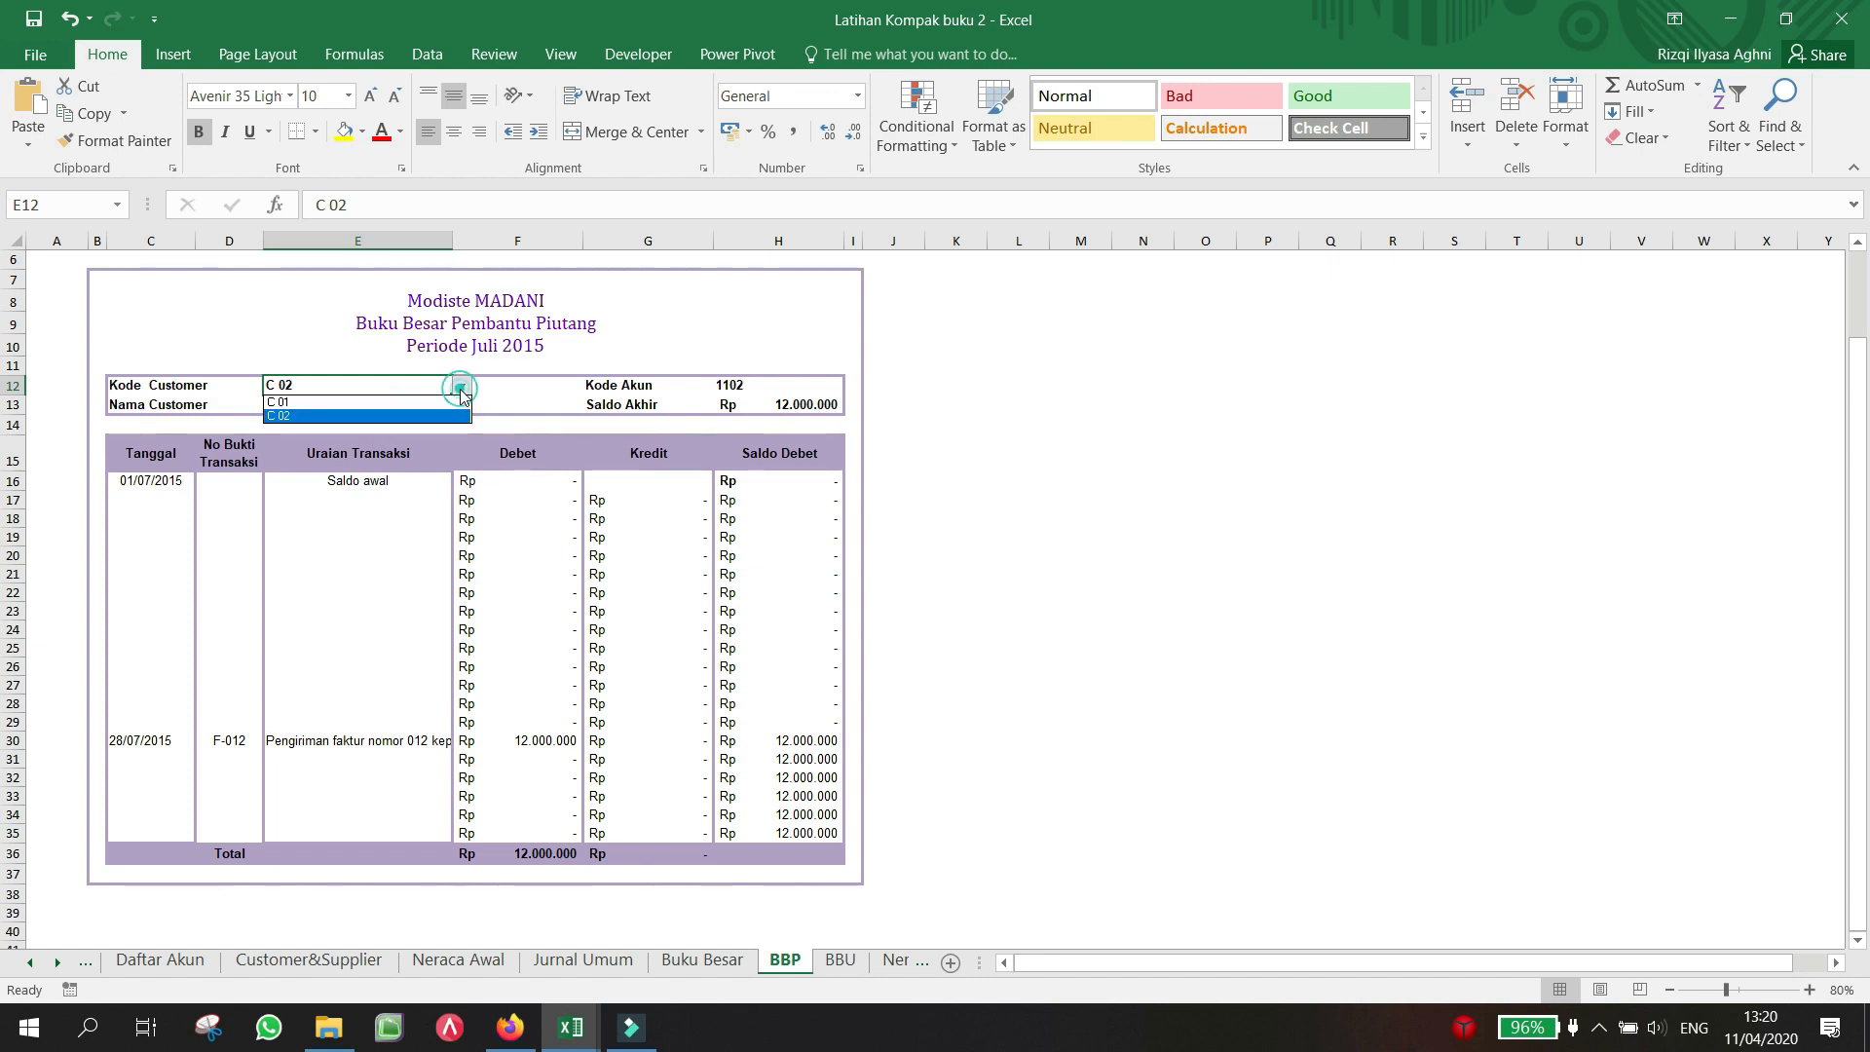
pyautogui.click(428, 402)
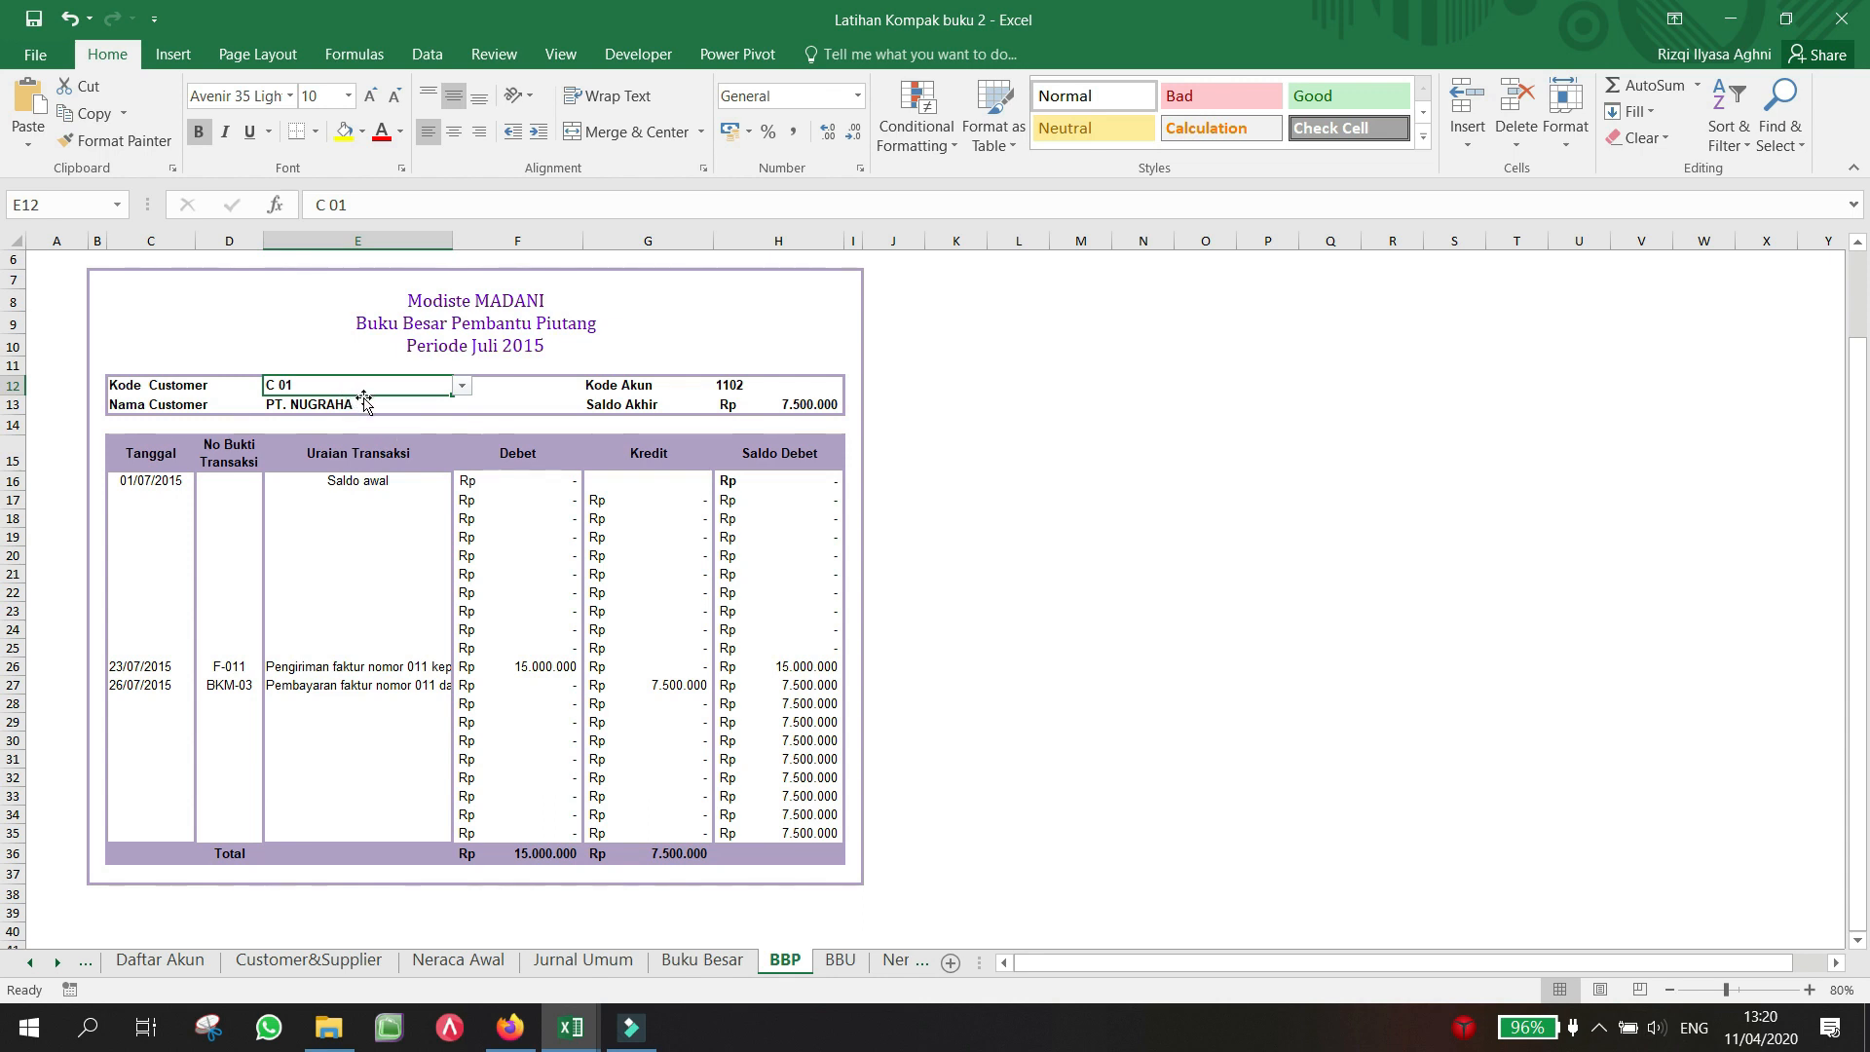
# Step: Highlight the transaction rows of customer C 01's receivables ledger from the Tanggal to the Saldo Debet column
pyautogui.moveTo(117, 574); pyautogui.dragTo(779, 823)
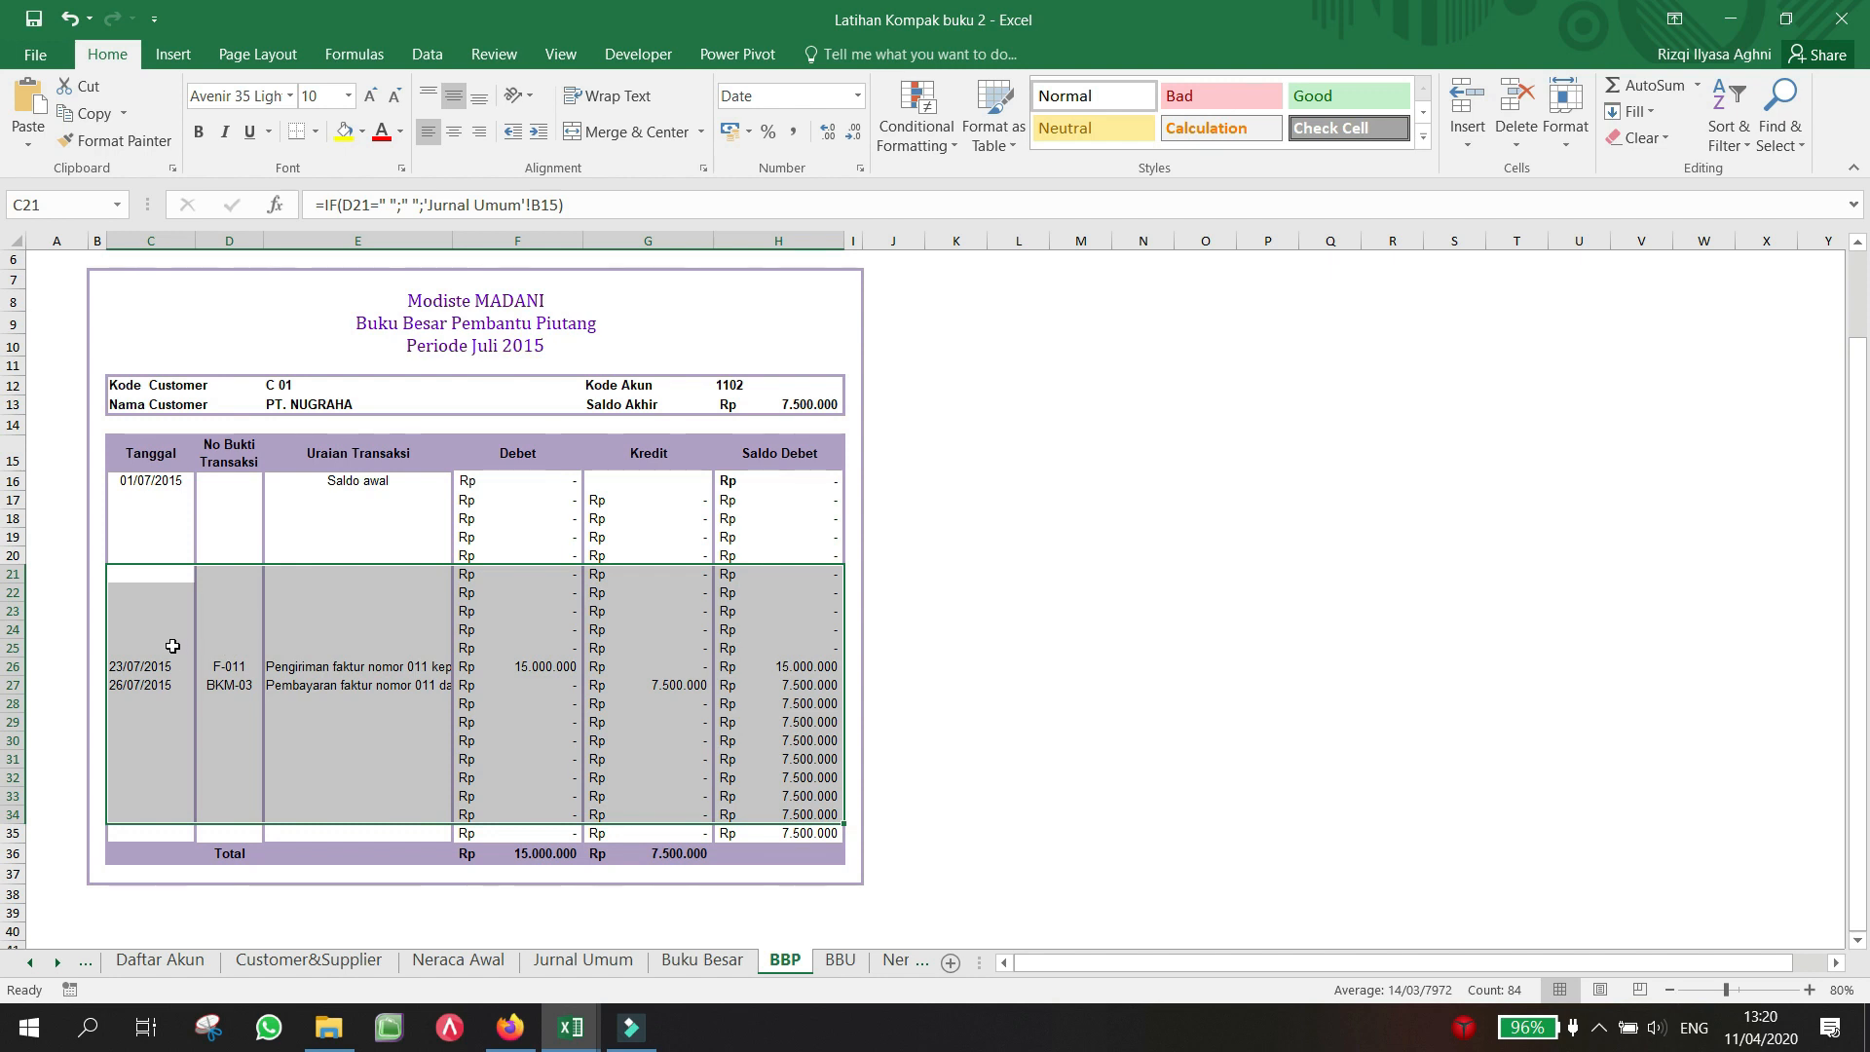
pyautogui.moveTo(172, 648); pyautogui.dragTo(779, 779)
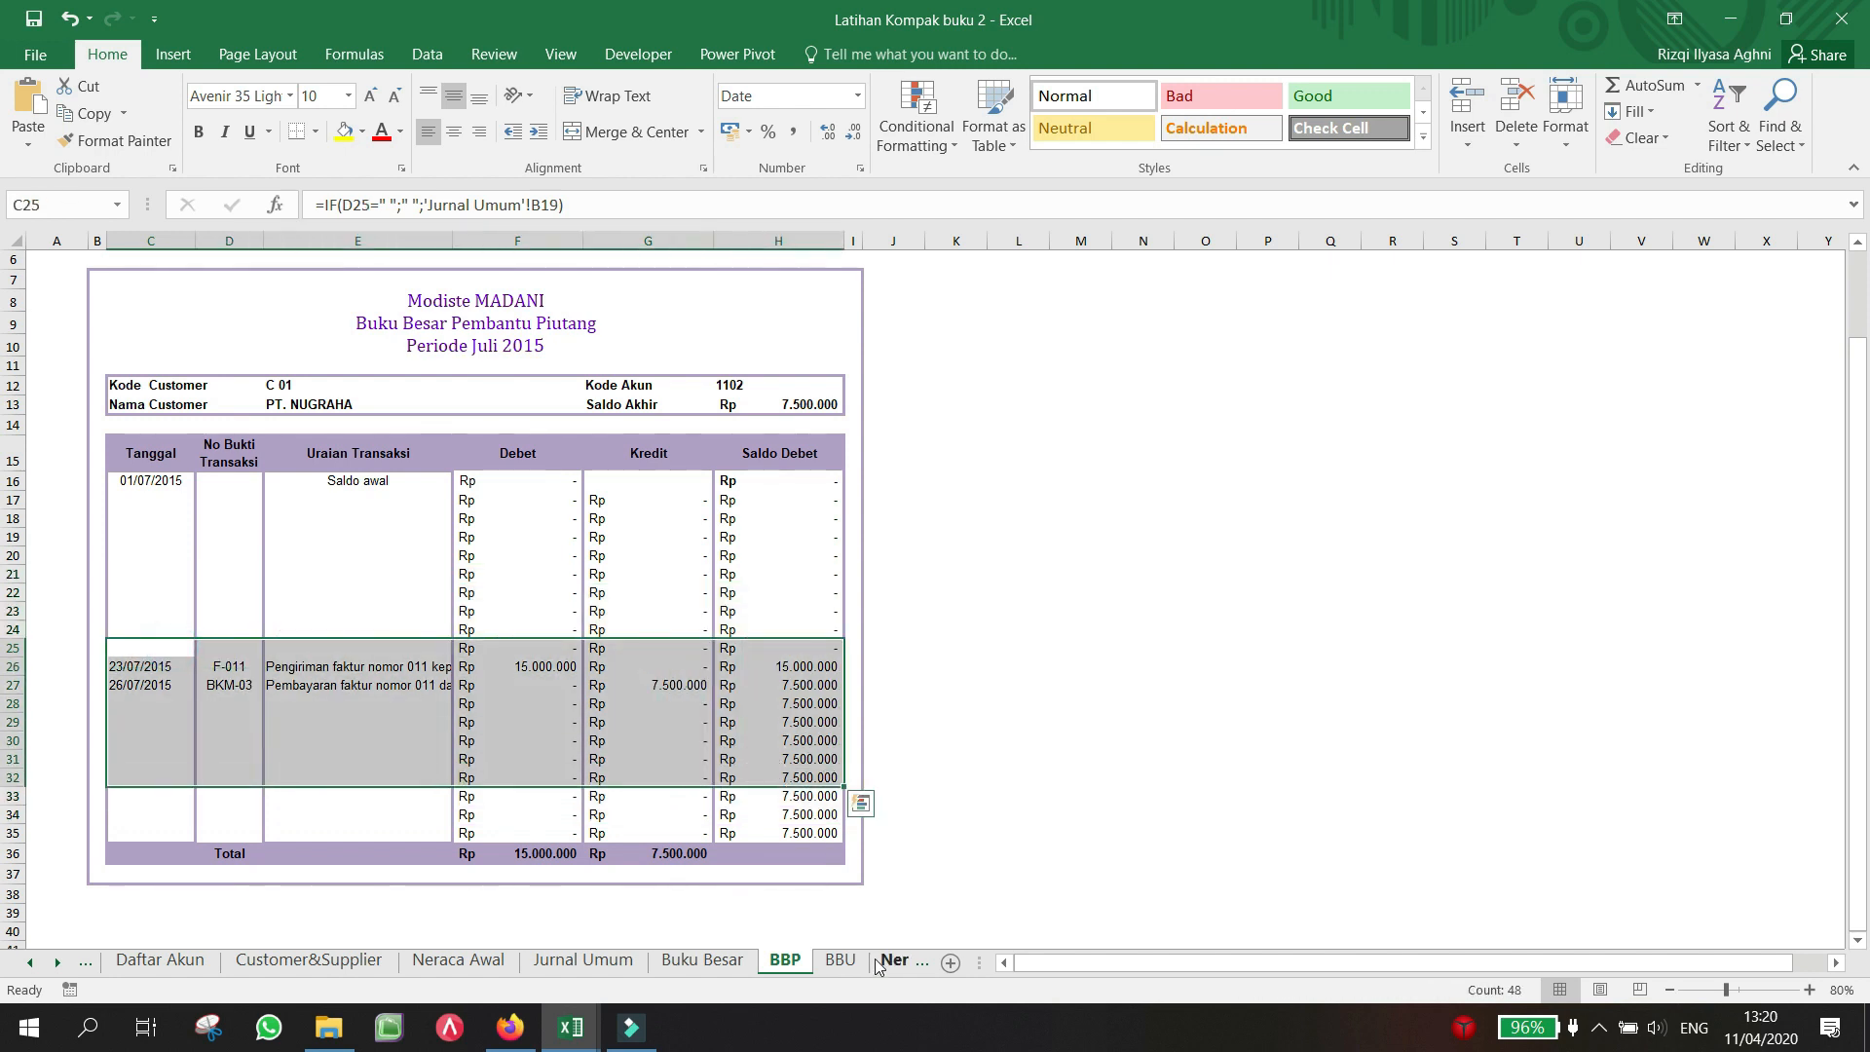
# Step: Open the BBU sheet, select the Kode Supplier cell, and highlight rows 18 to 31 of the payables ledger from Tanggal to Saldo Debet
pyautogui.click(839, 961)
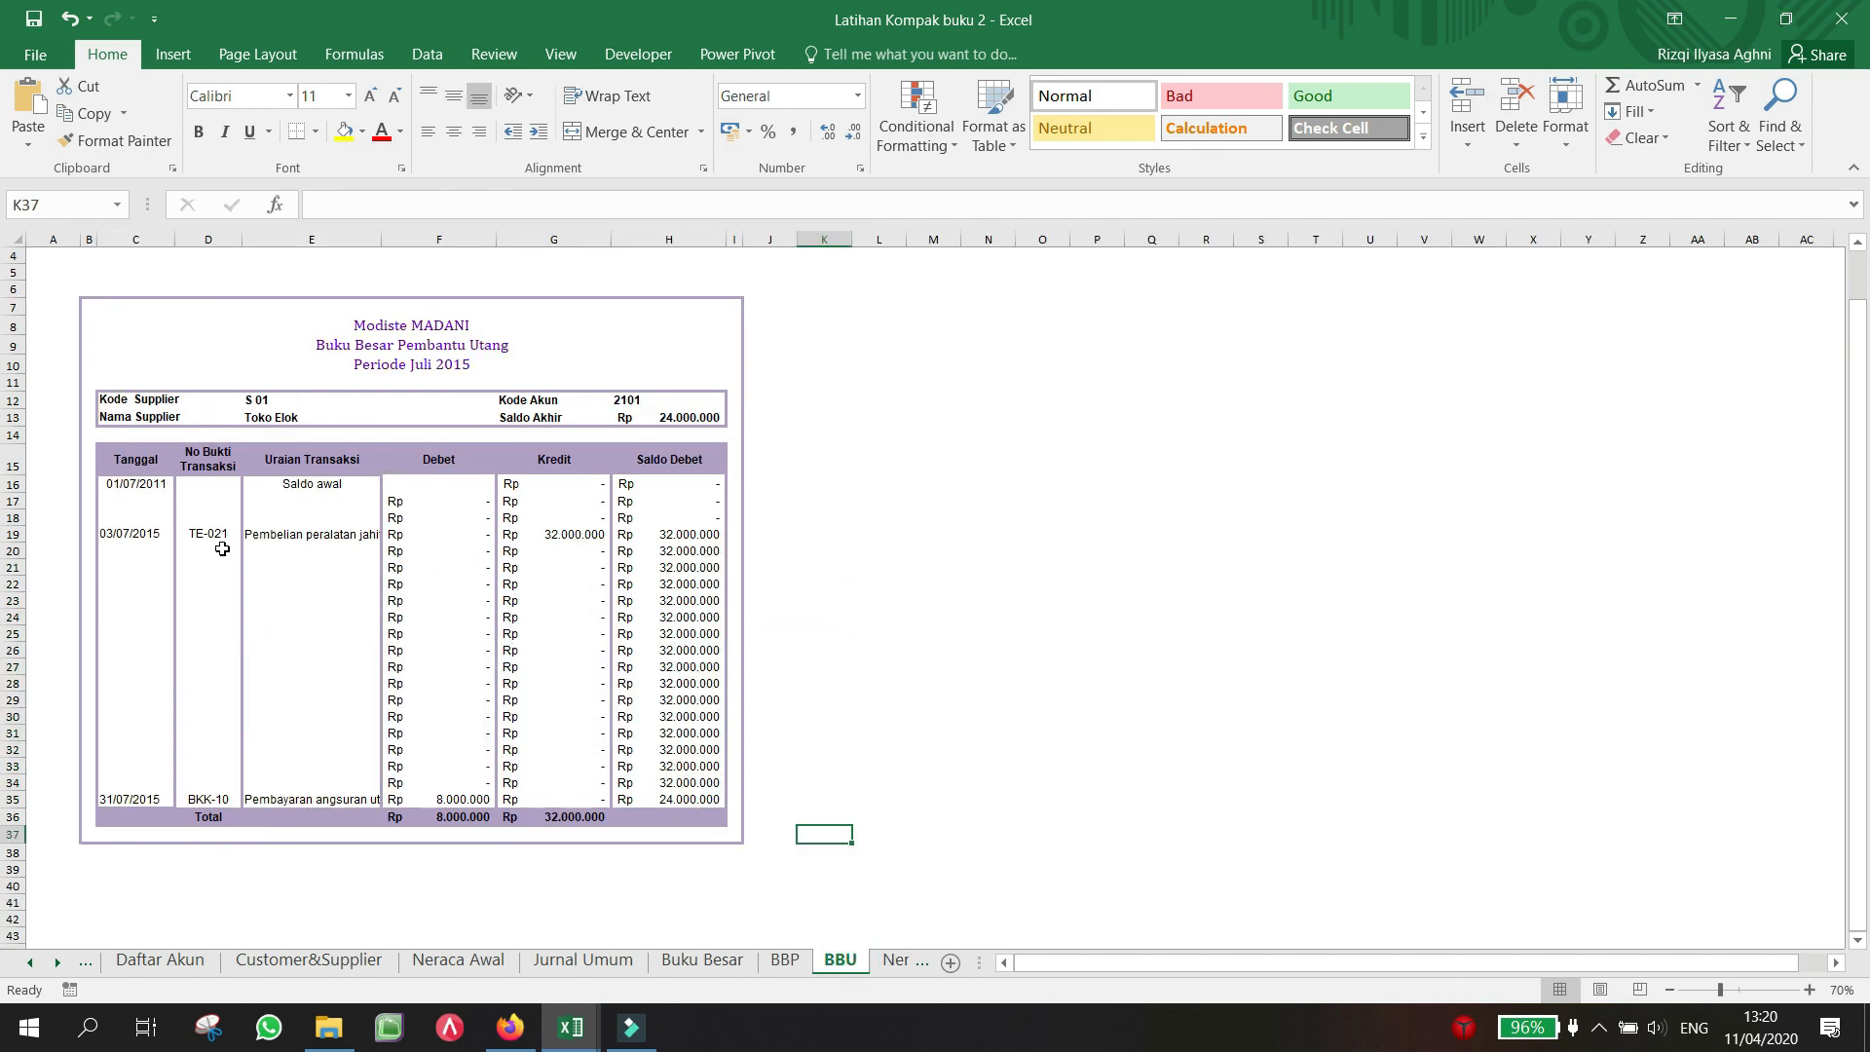
pyautogui.click(243, 401)
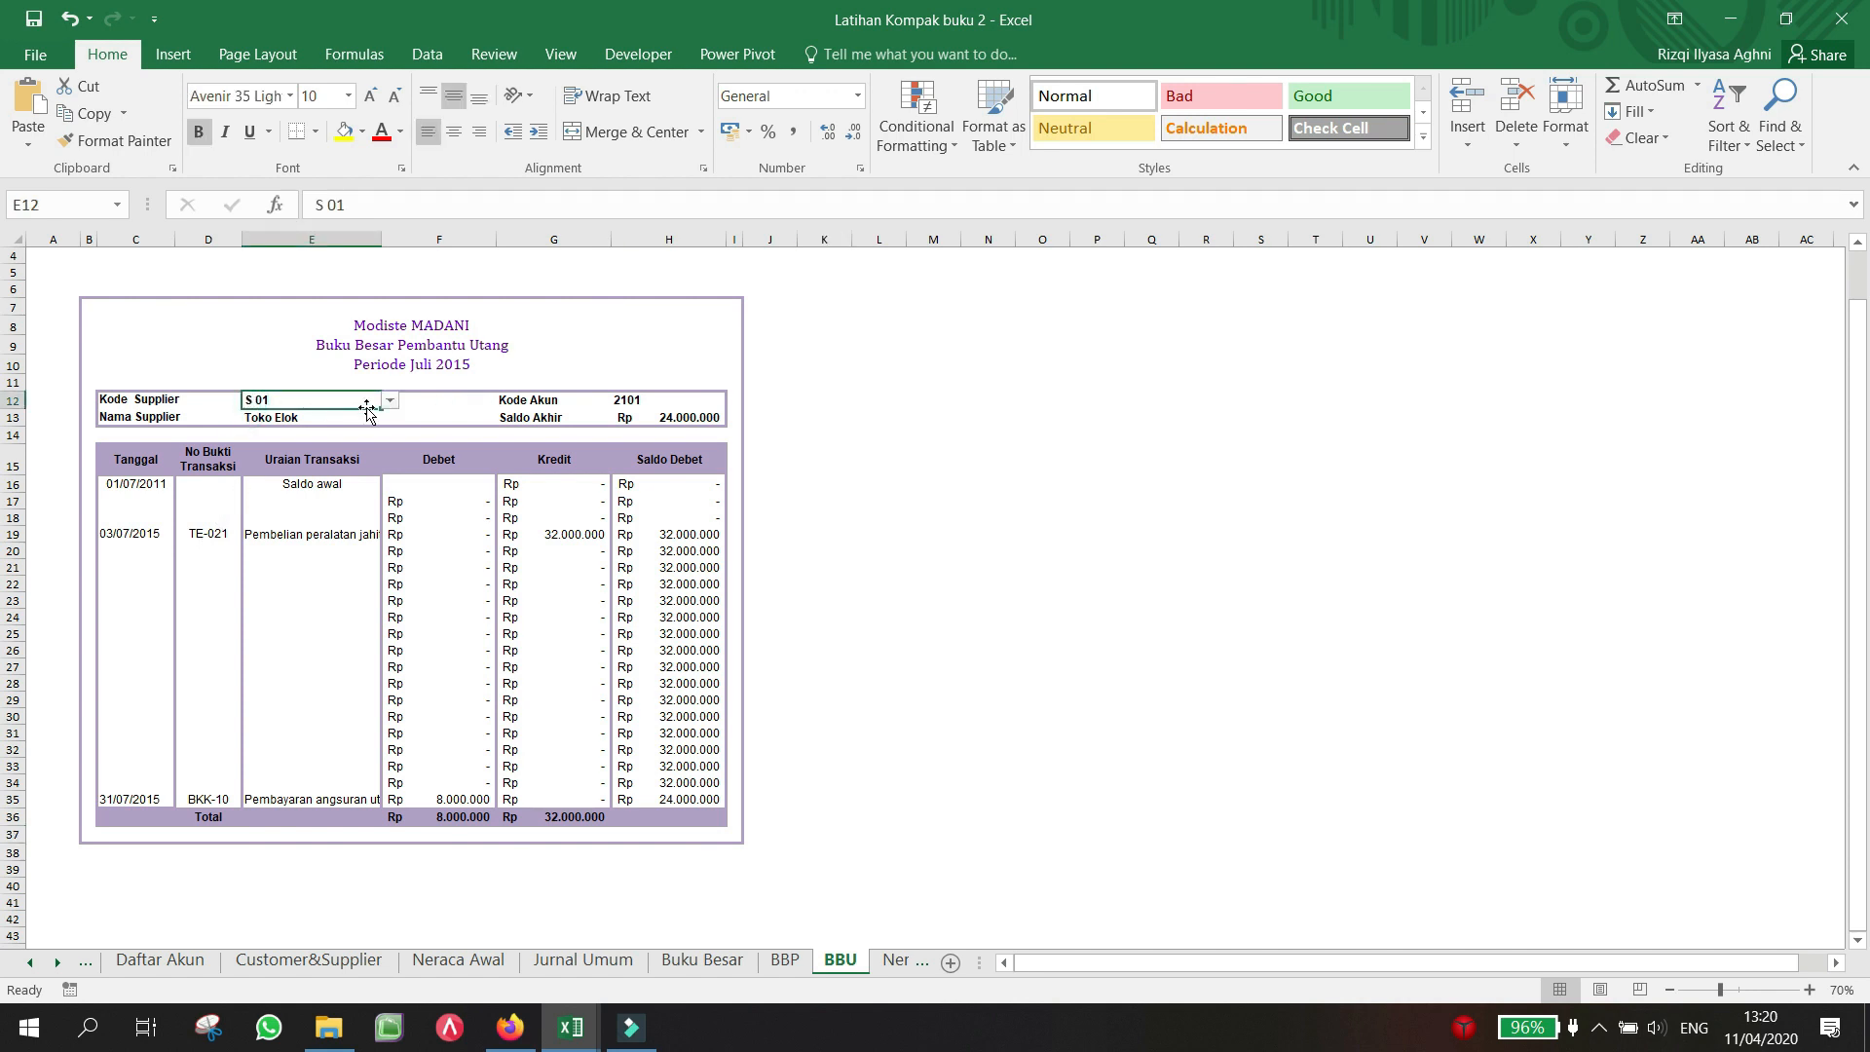
pyautogui.moveTo(156, 517); pyautogui.dragTo(677, 745)
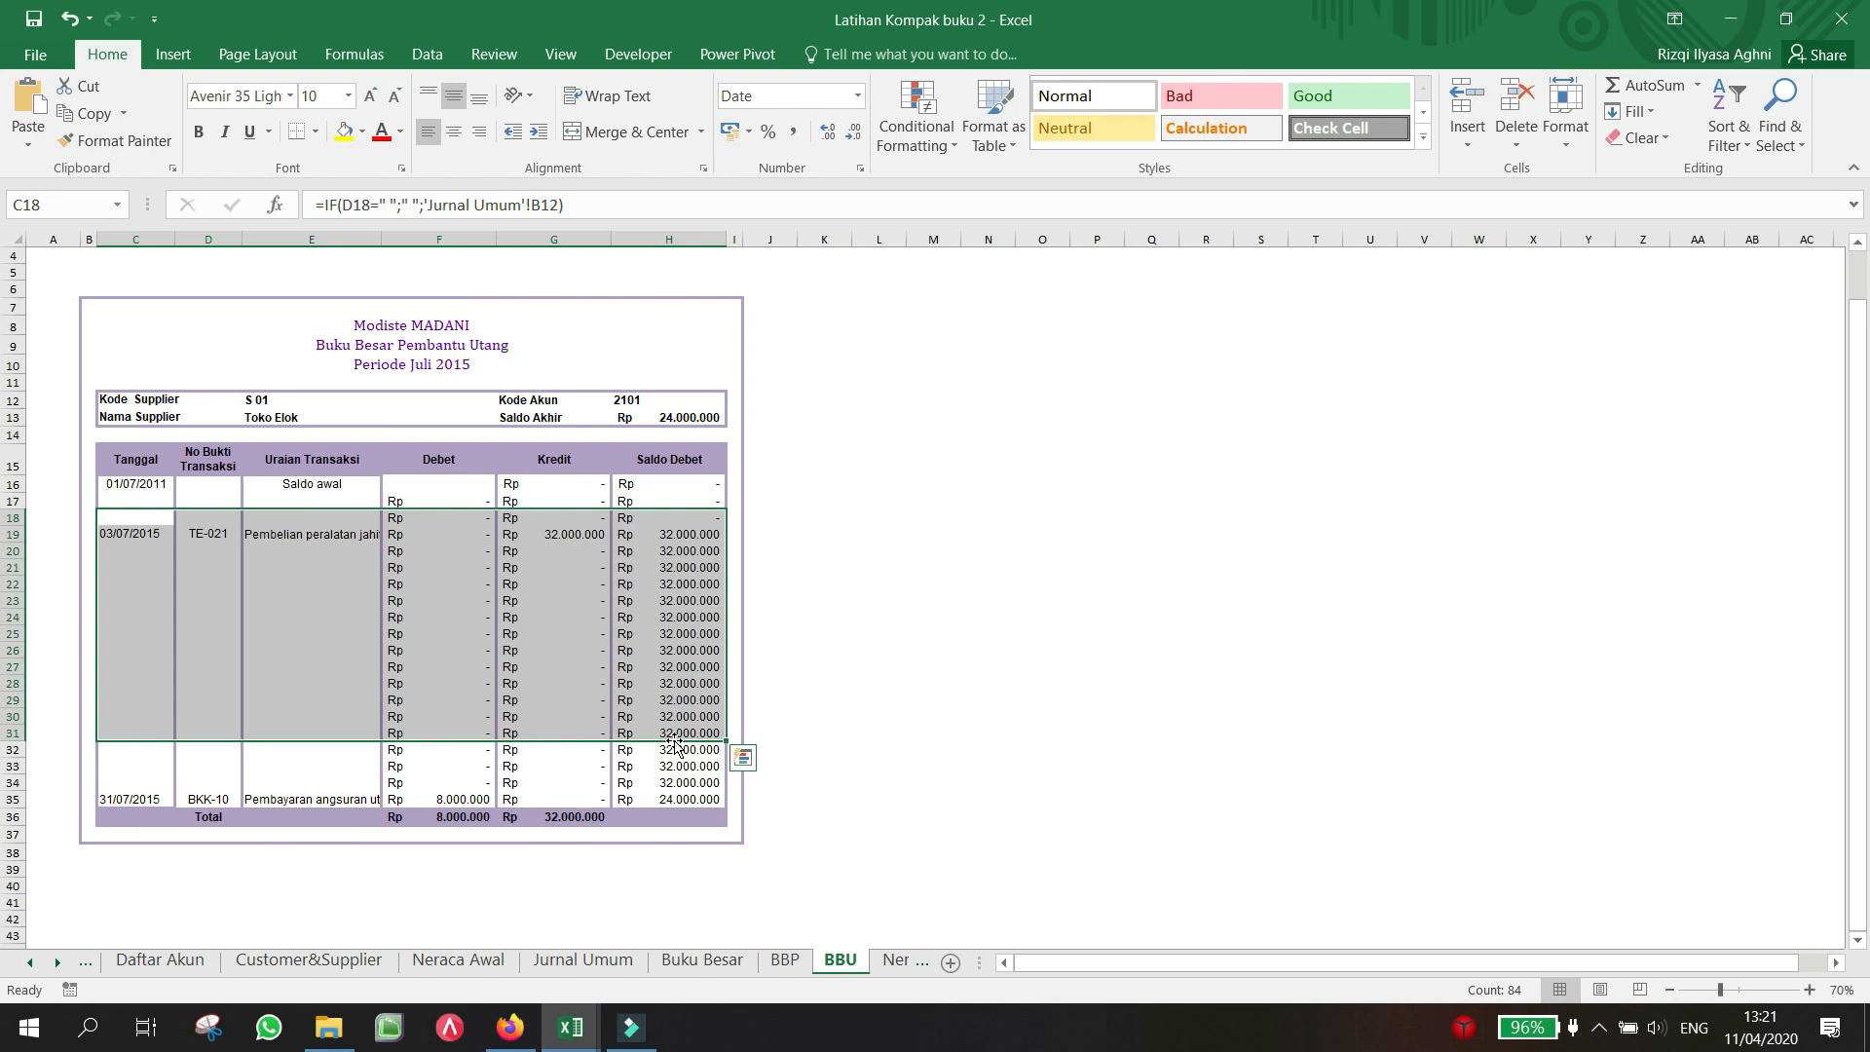
# Step: Open the Neraca Saldo sheet and inspect the Nama Akun formula and the full Debet formula of the Kas row
pyautogui.click(895, 959)
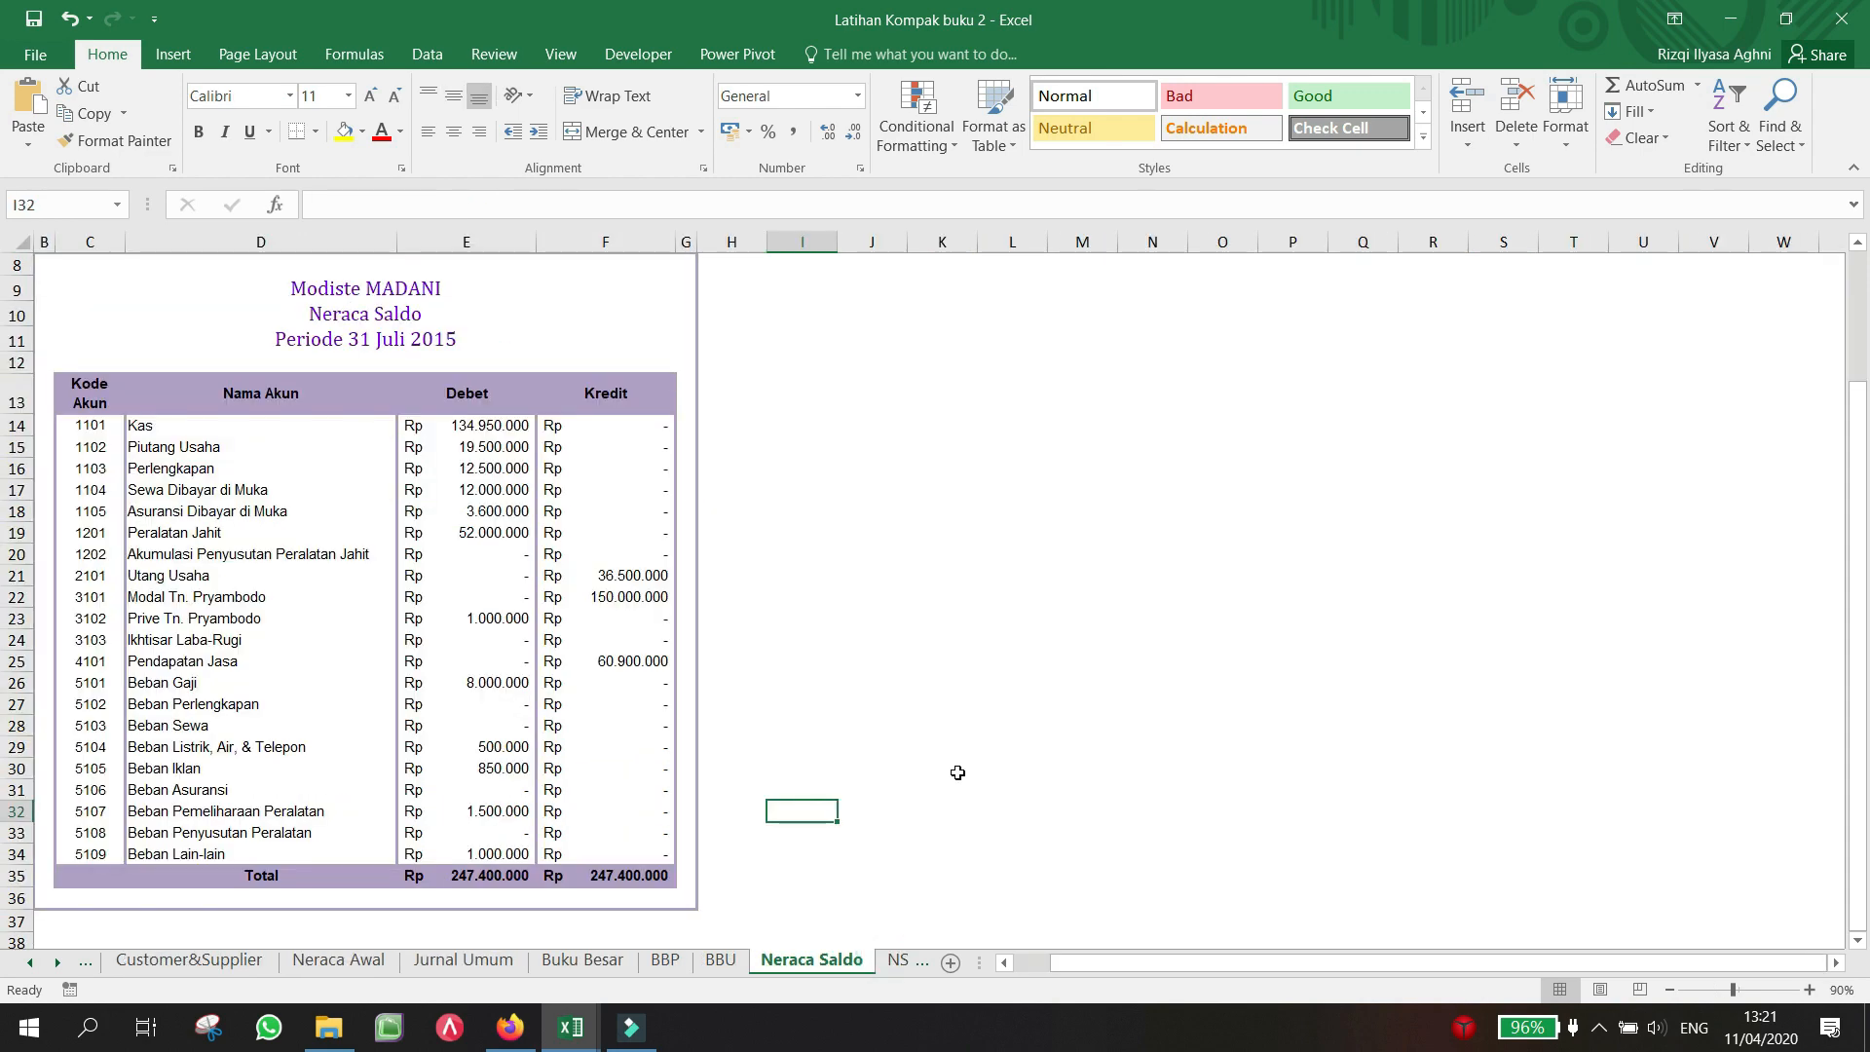
pyautogui.click(151, 428)
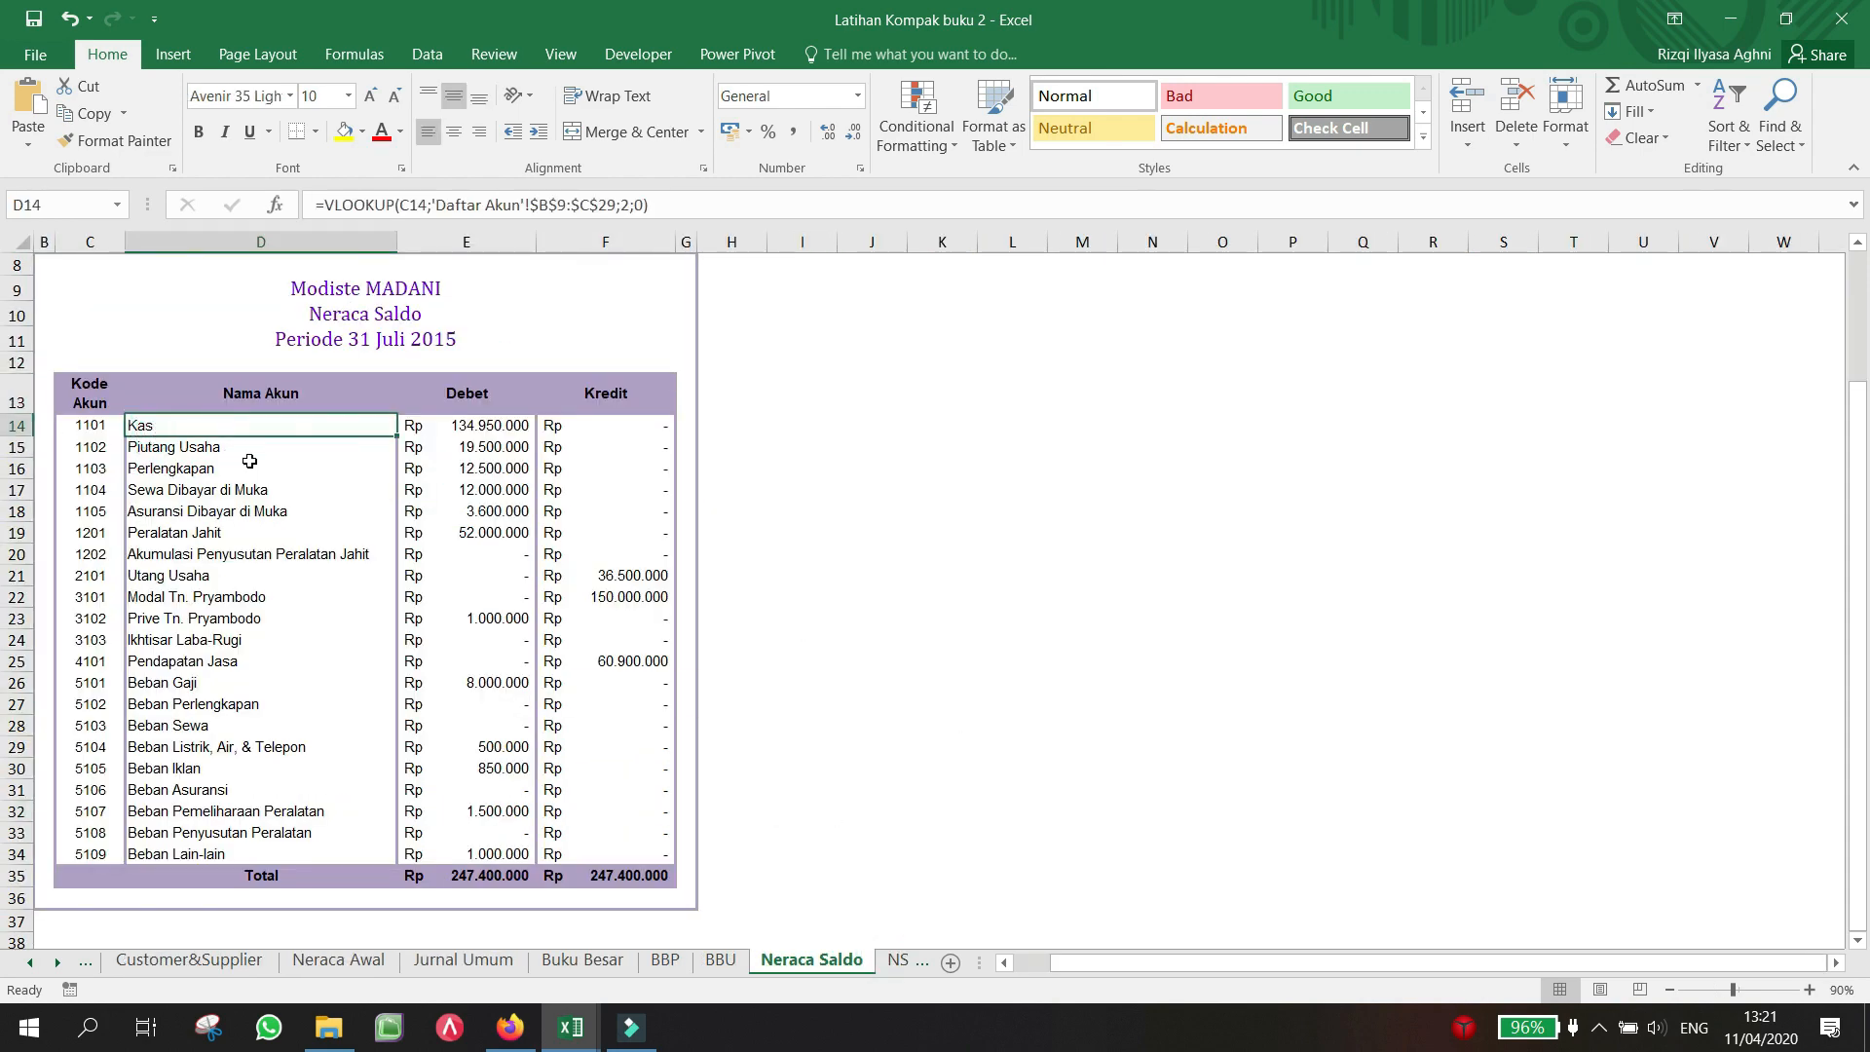
pyautogui.click(465, 423)
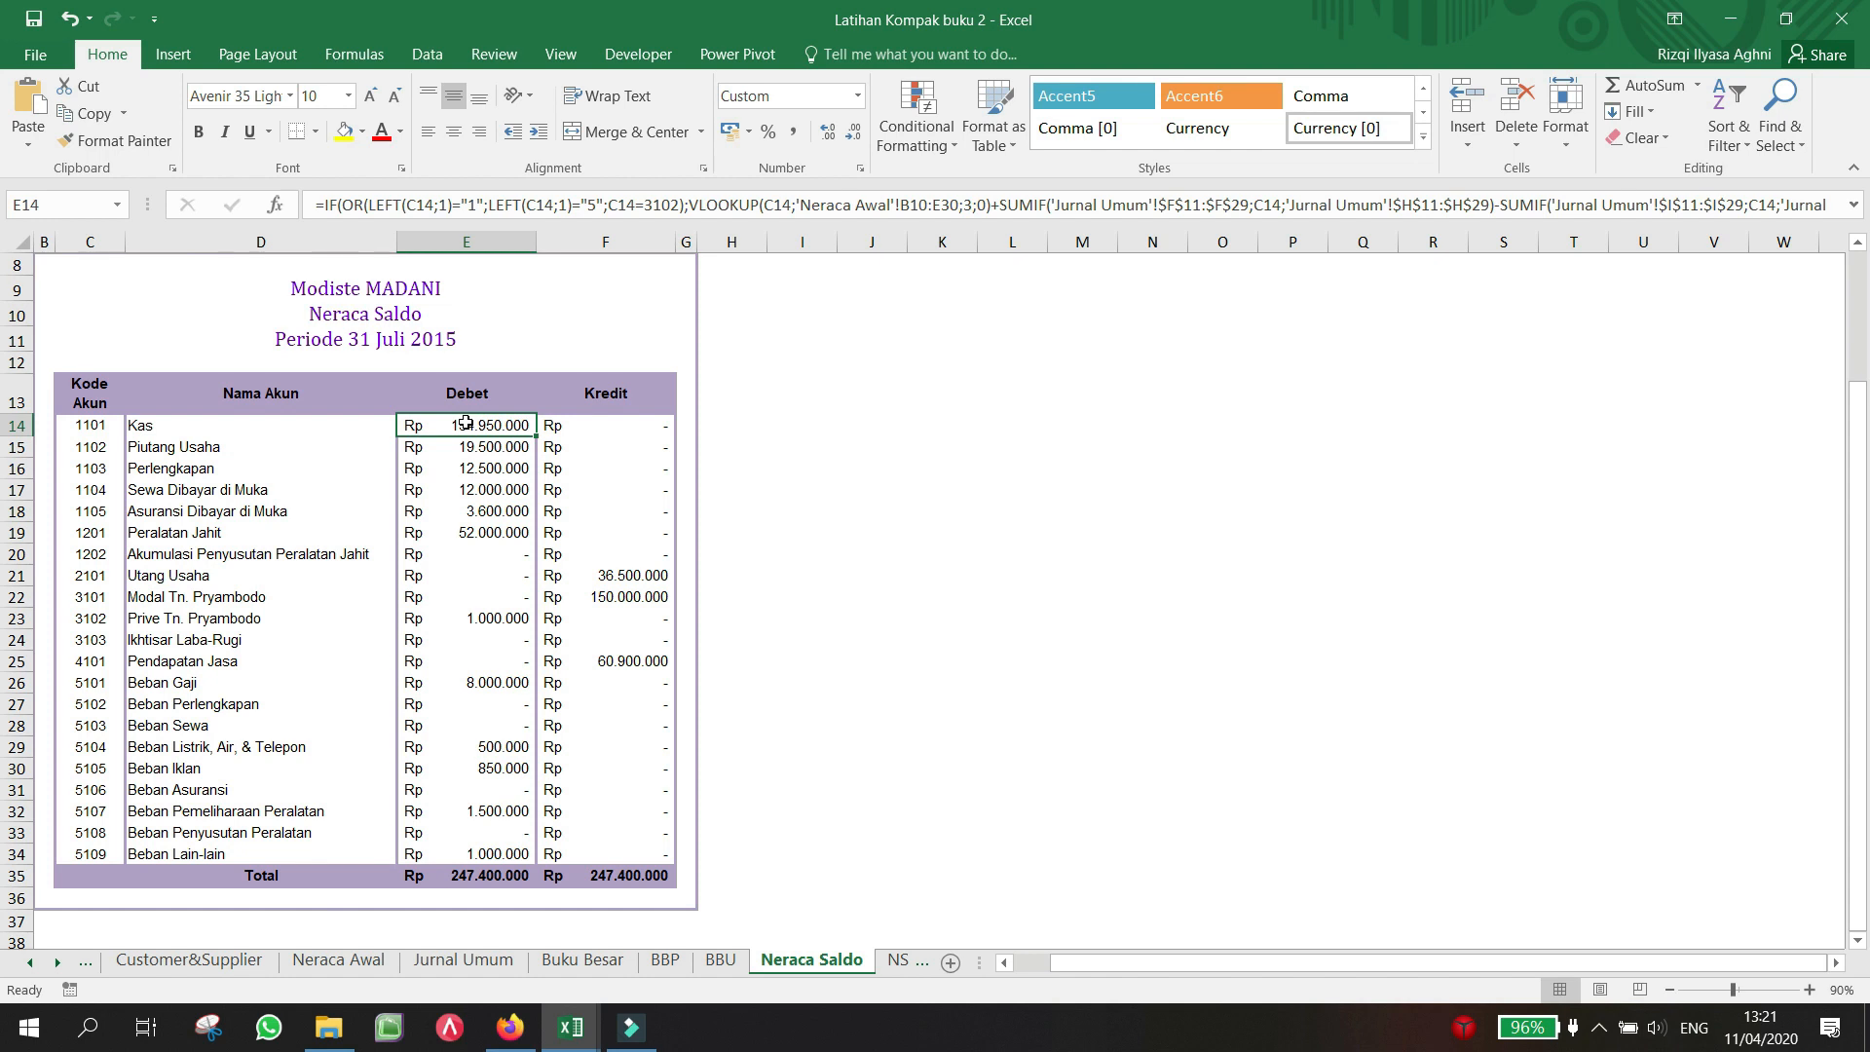
pyautogui.click(1853, 206)
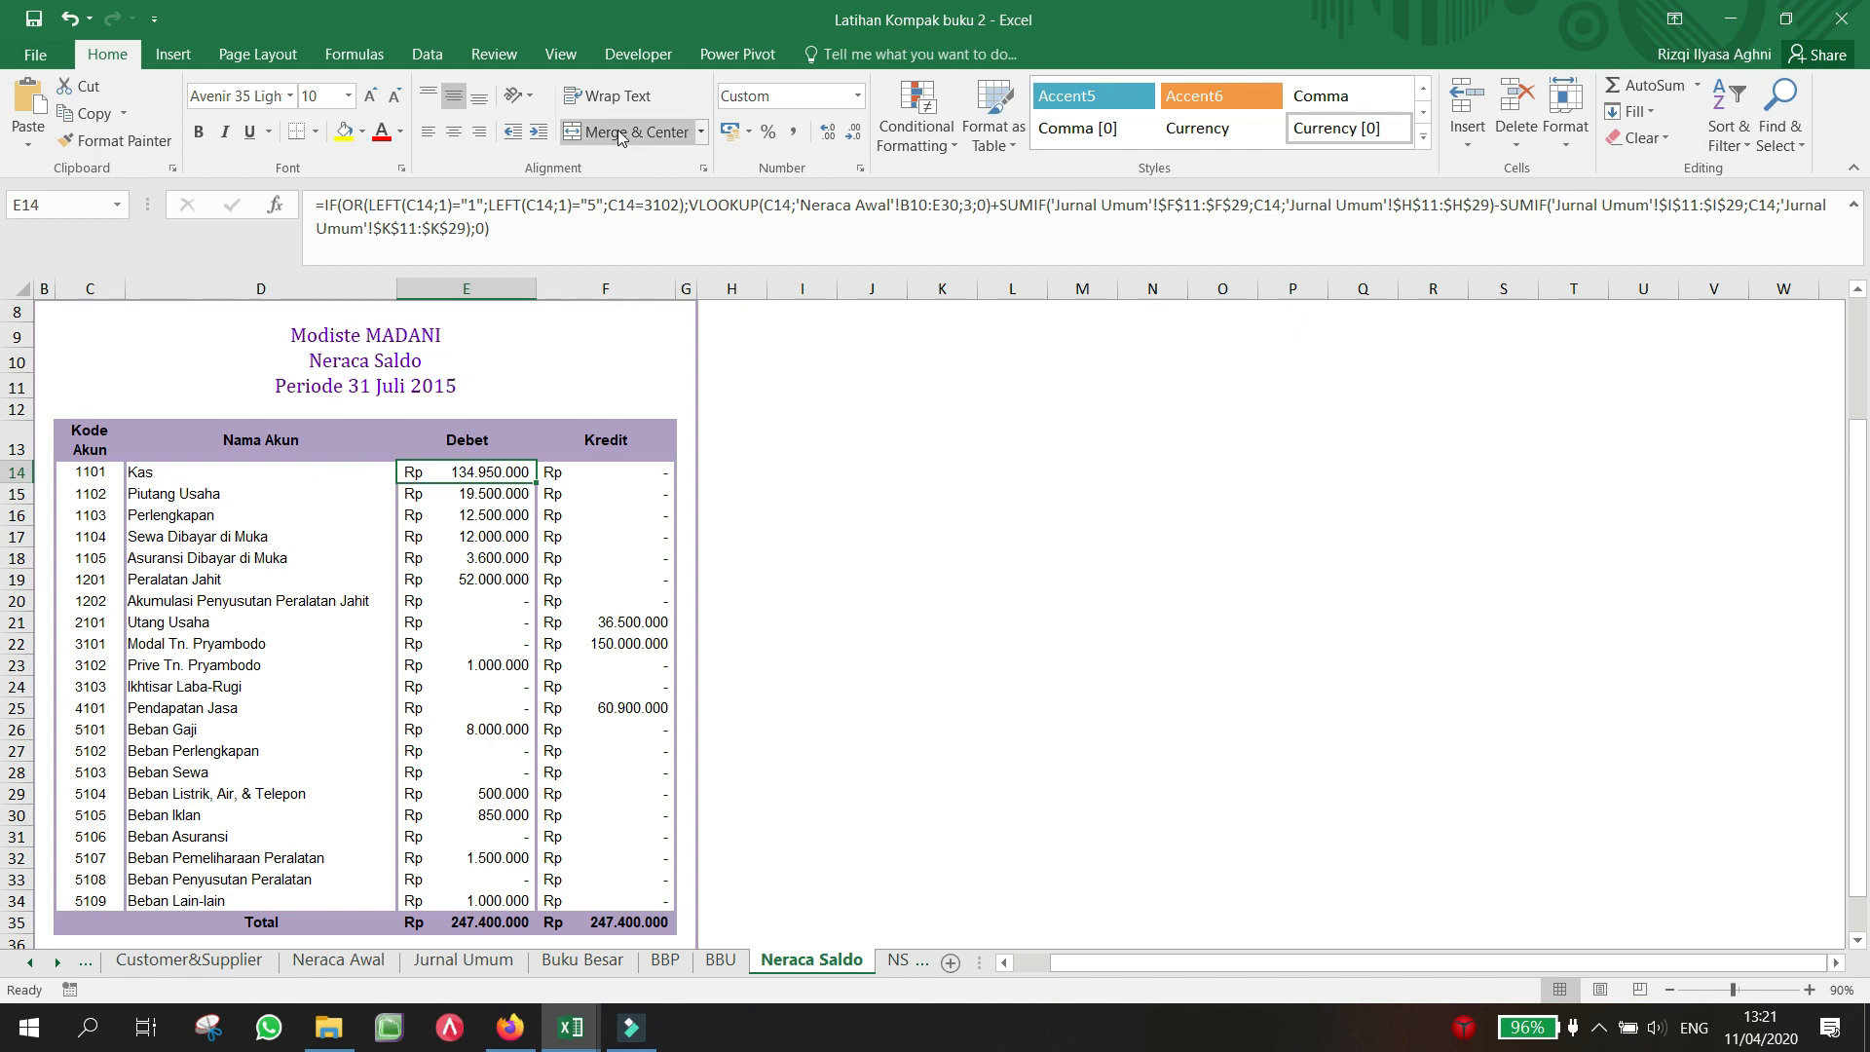
pyautogui.click(523, 214)
pyautogui.moveTo(490, 230); pyautogui.dragTo(318, 203)
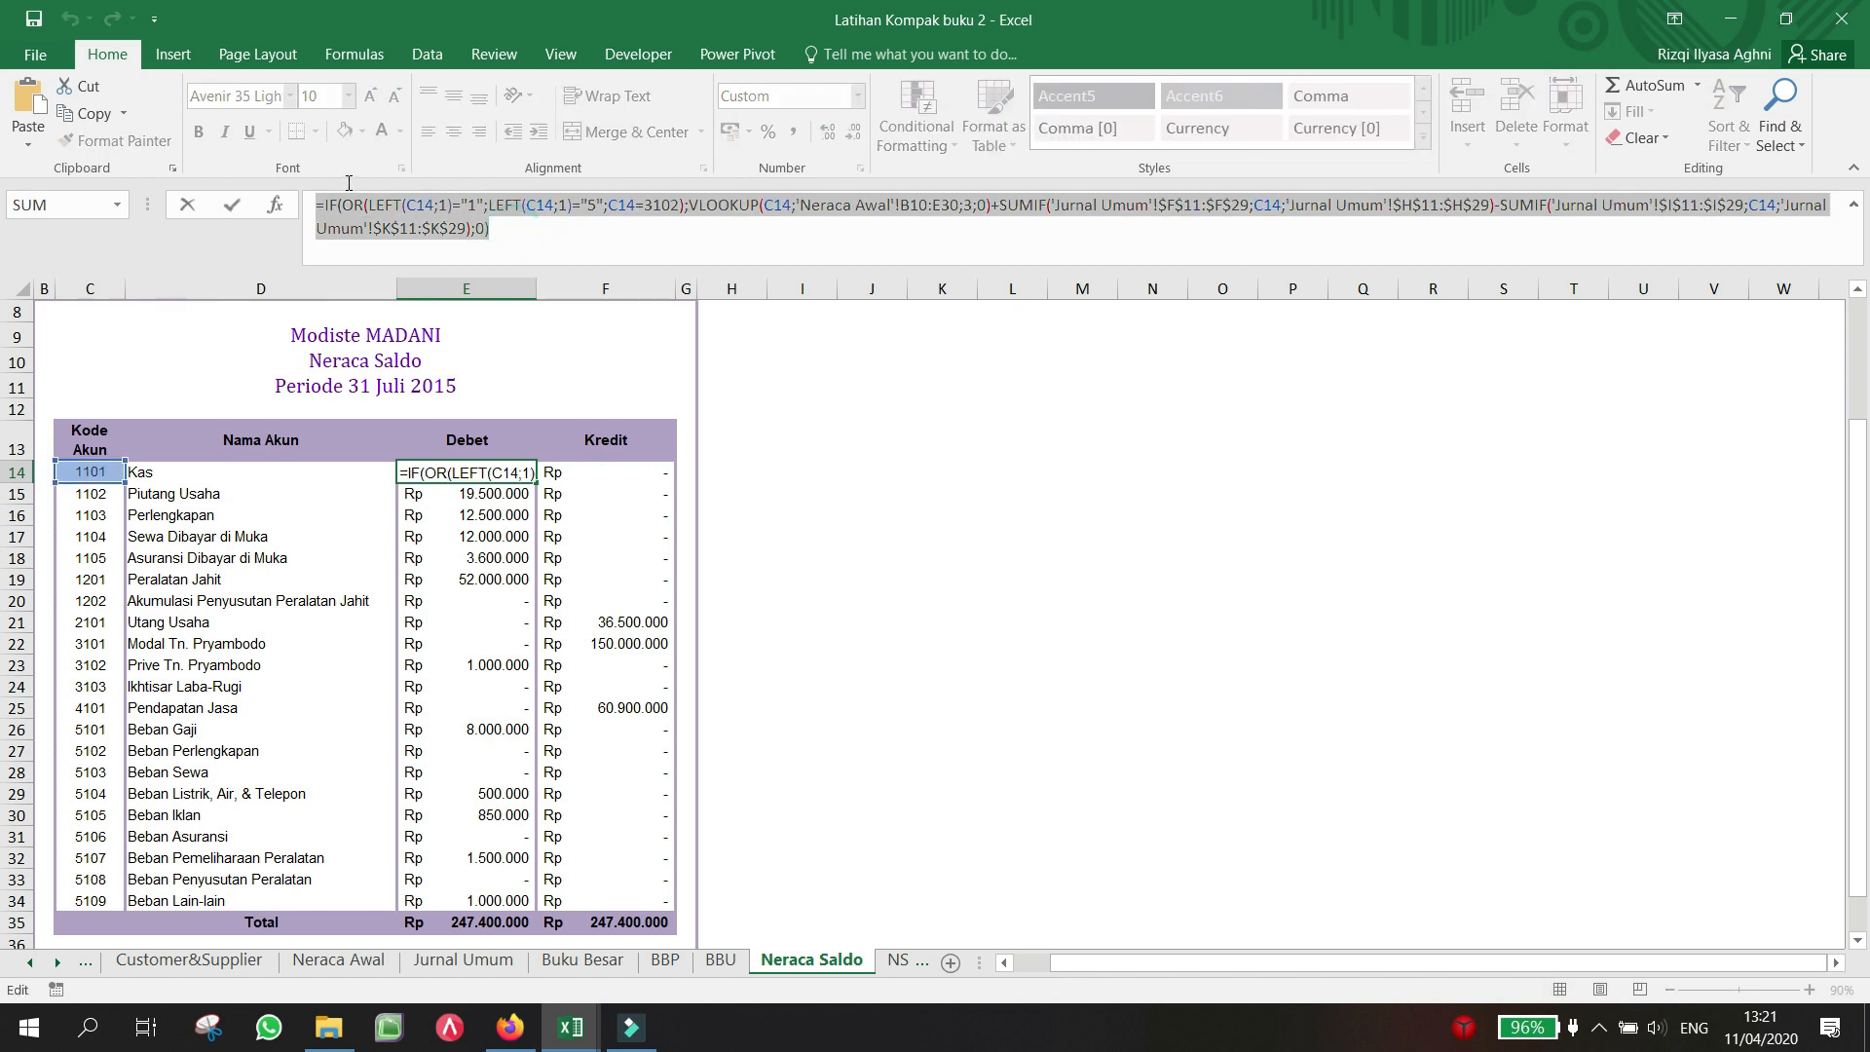
pyautogui.click(500, 235)
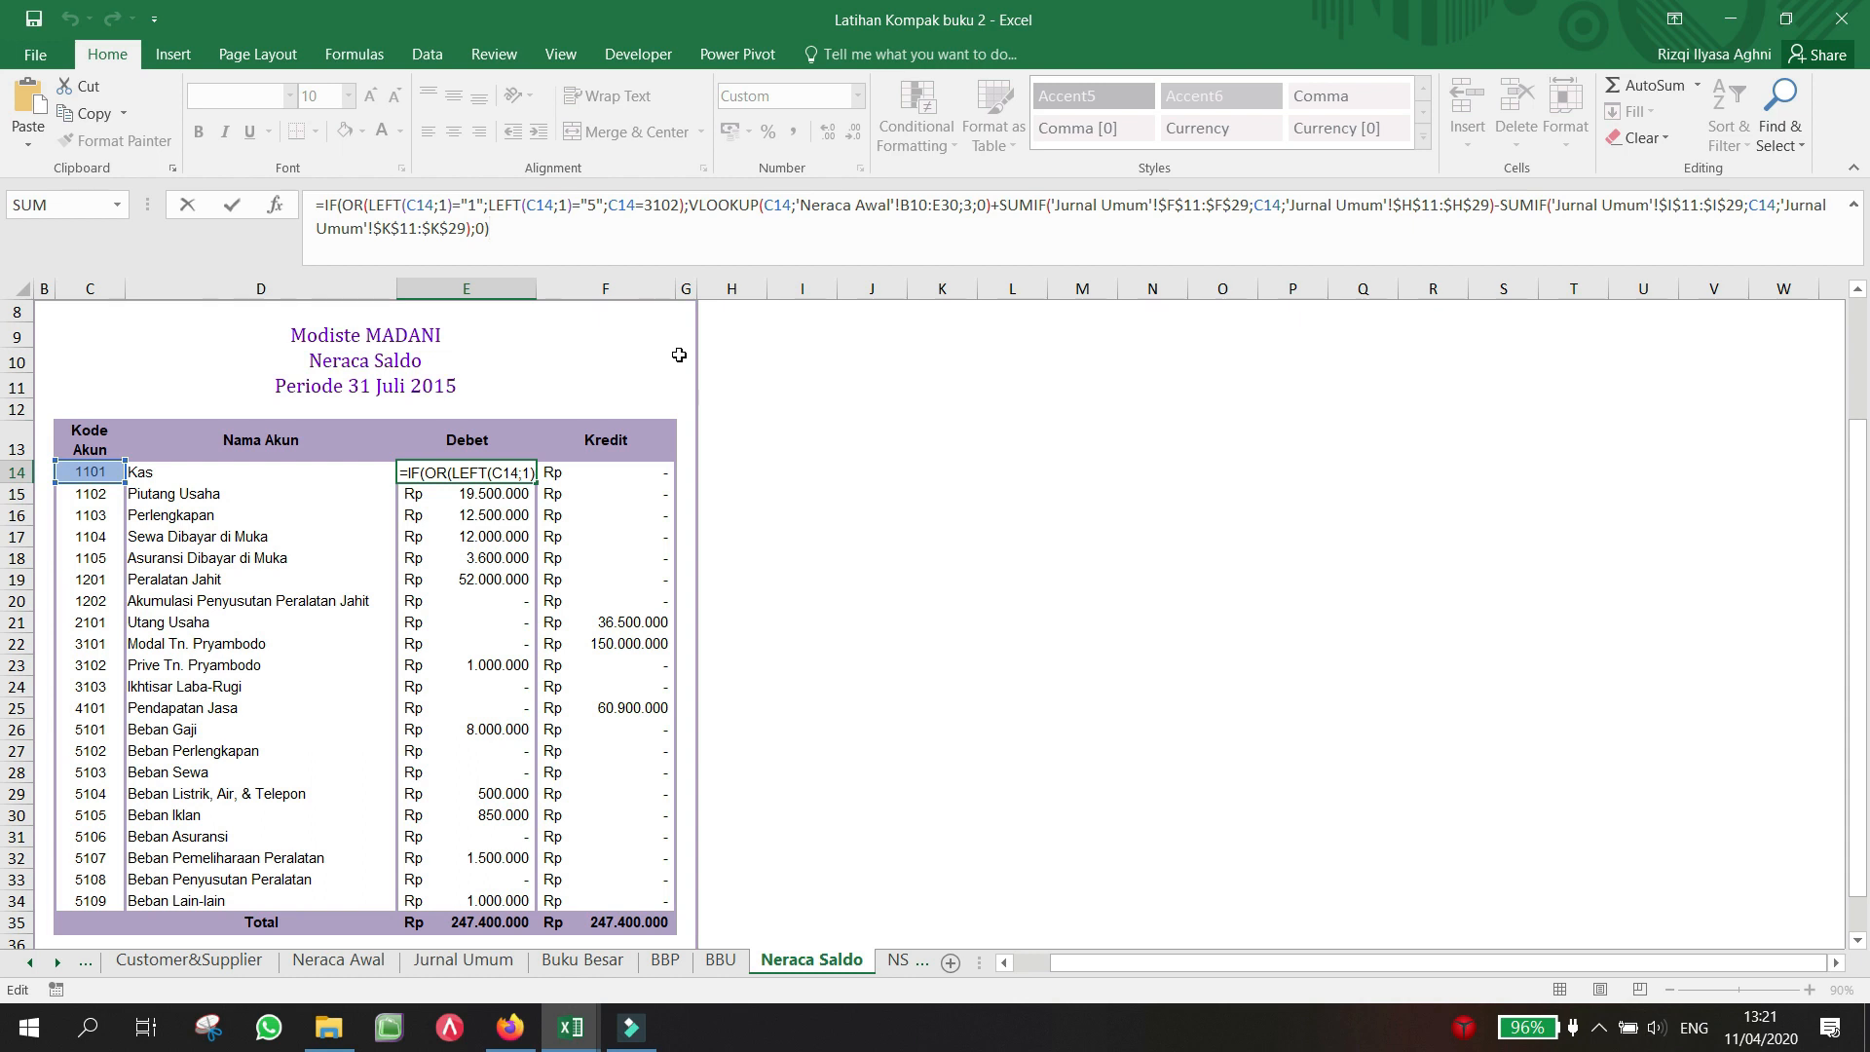
pyautogui.hotkey('ctrl', 'Return')
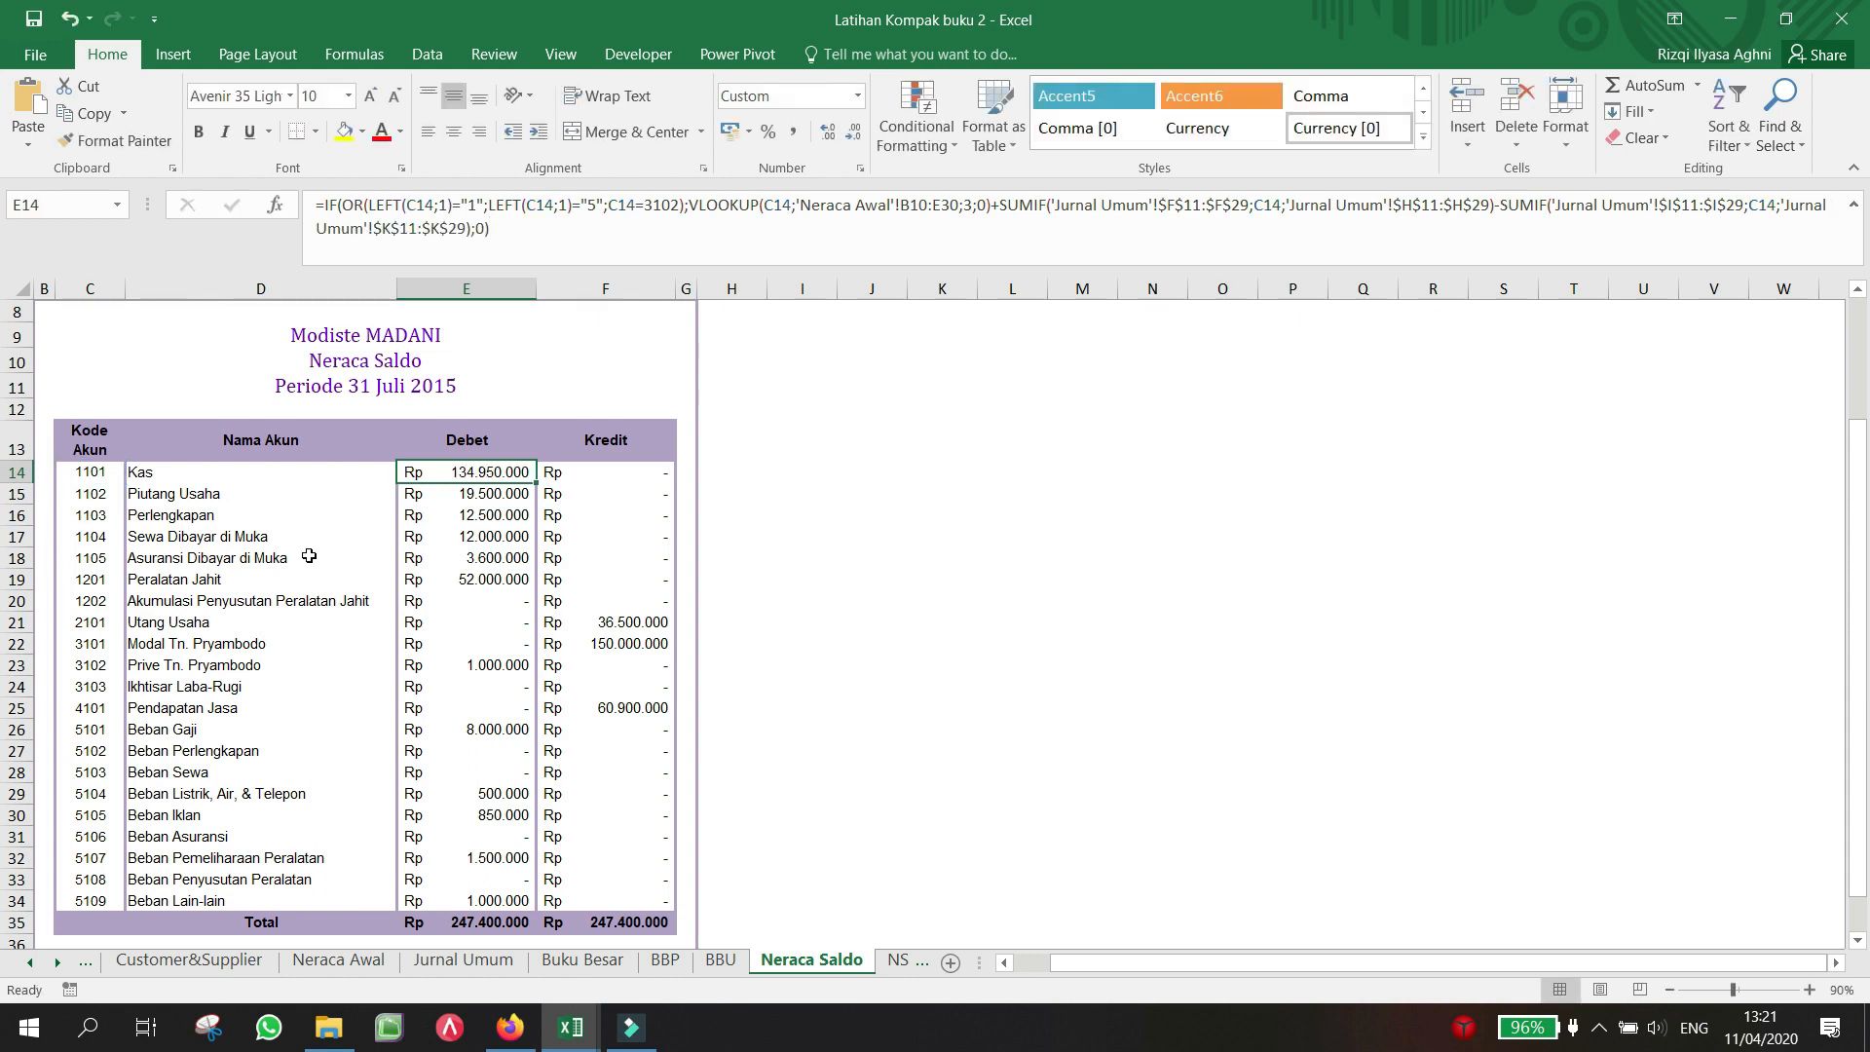
# Step: Look over the Neraca Saldo sheet from the Cek Saldo line down through the account rows
pyautogui.scroll(3, 308, 555)
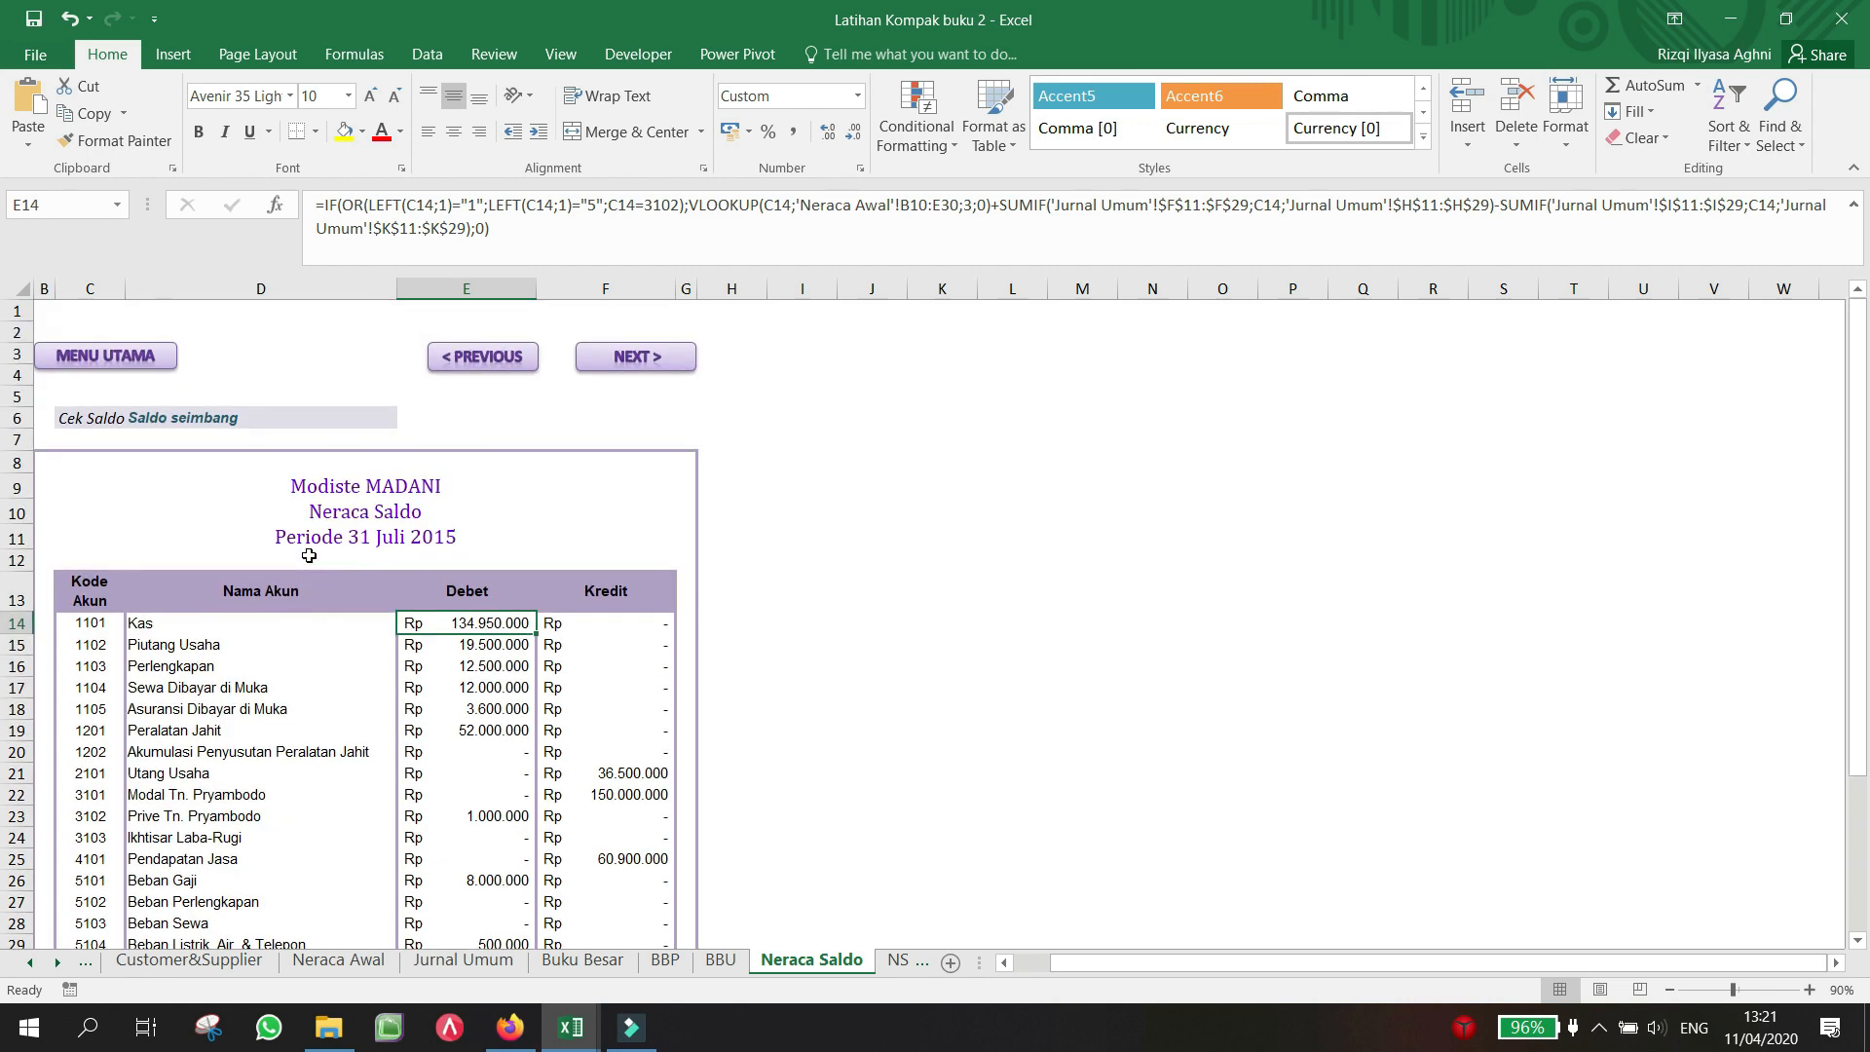
pyautogui.scroll(-1, 308, 555)
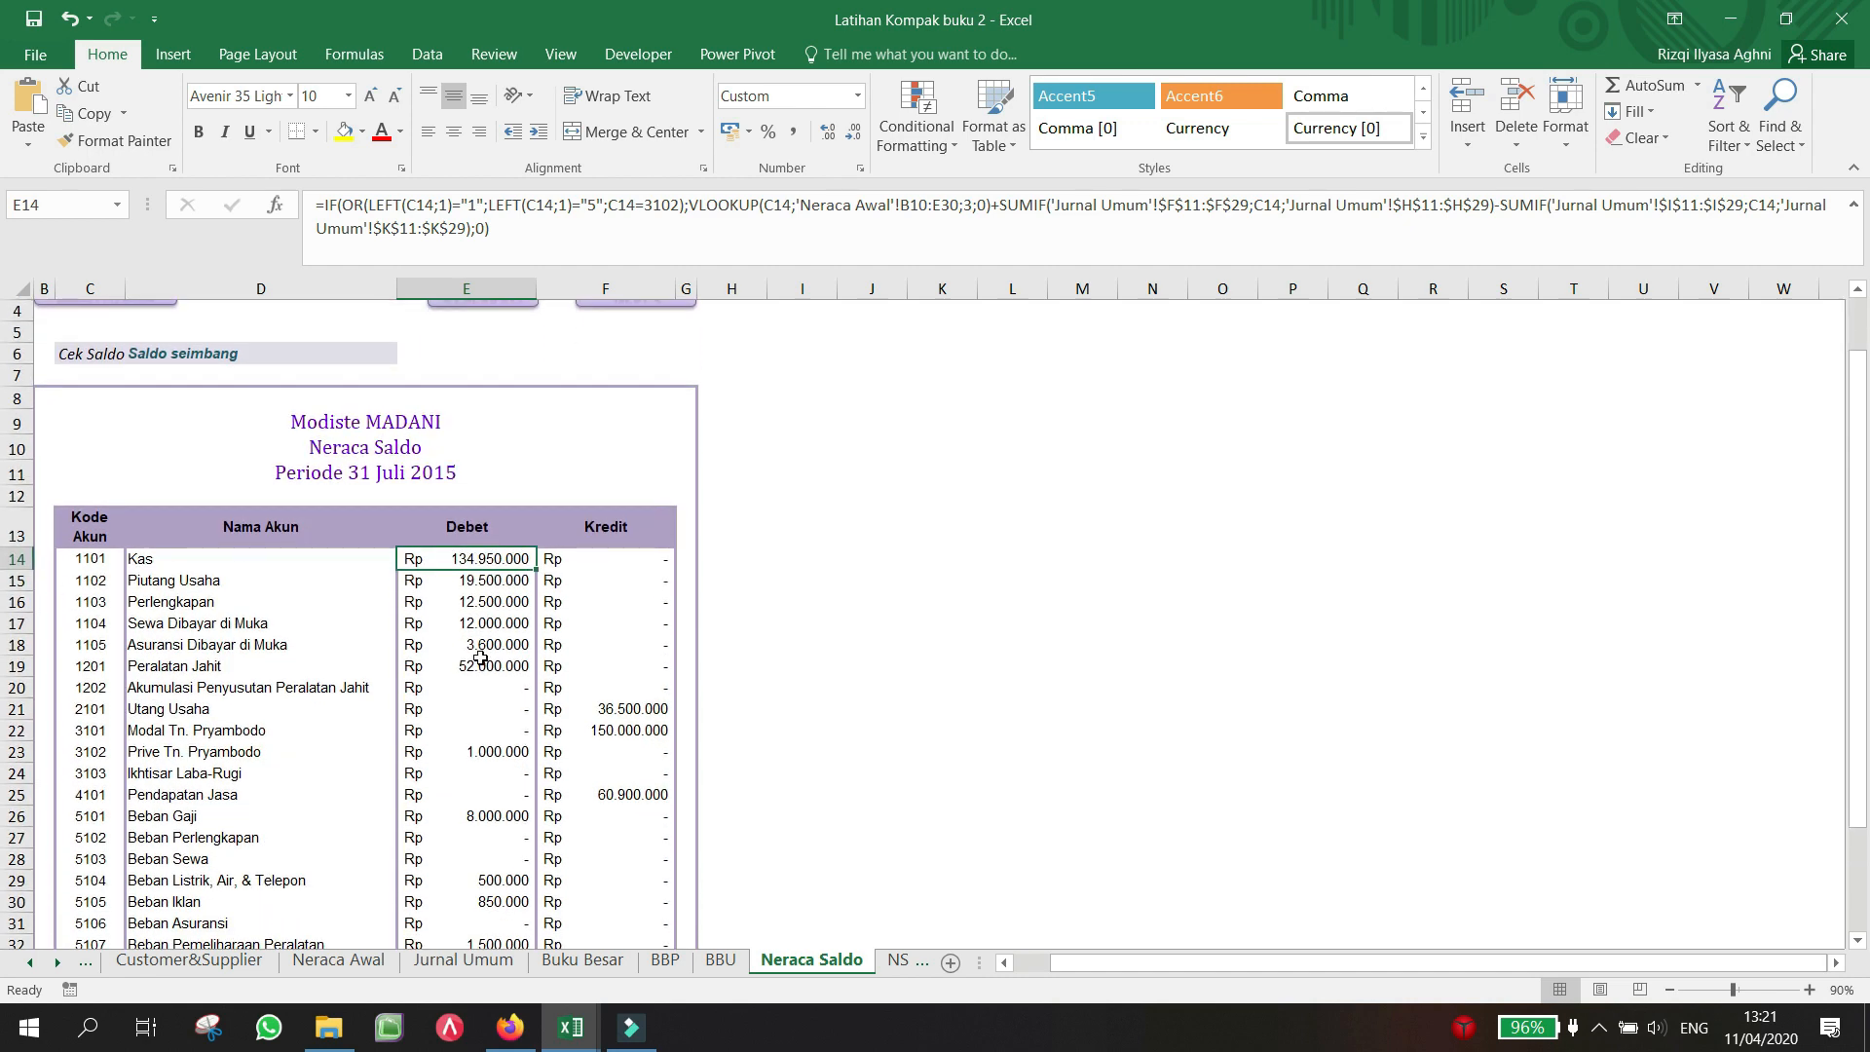
pyautogui.scroll(1, 484, 654)
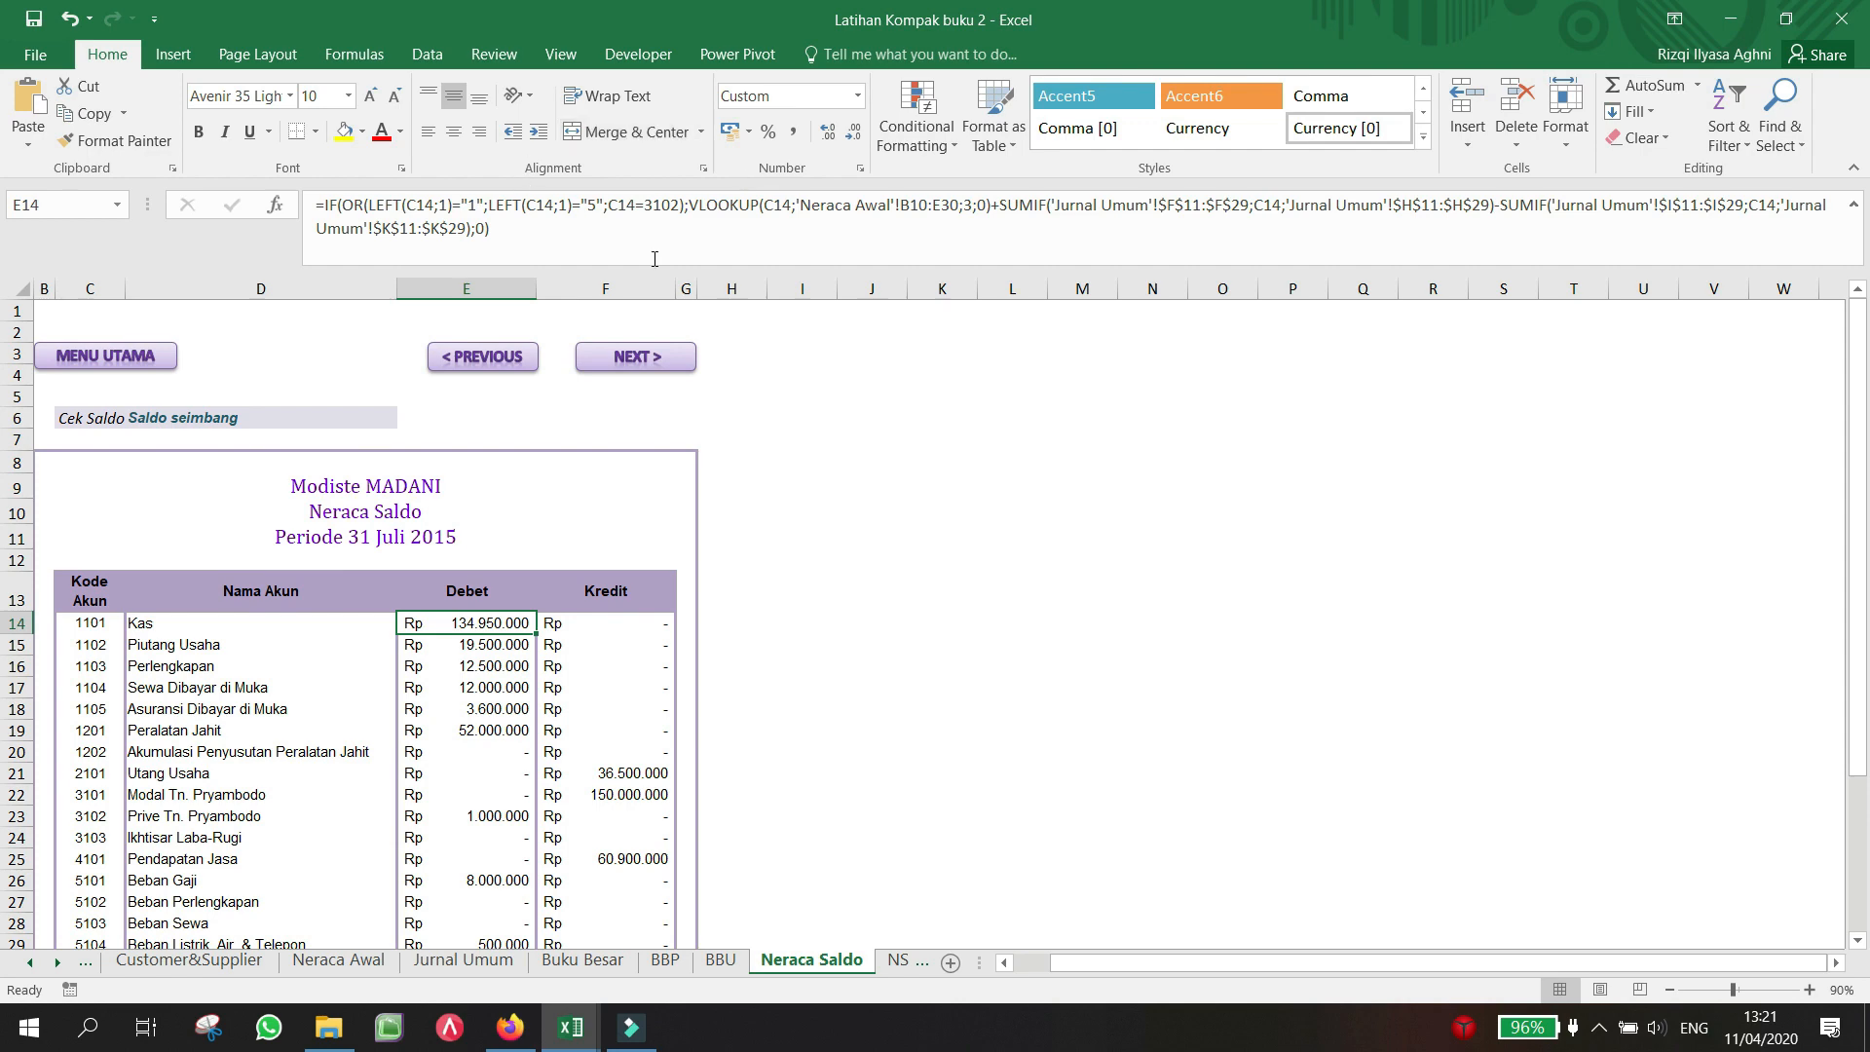
pyautogui.scroll(-2, 678, 606)
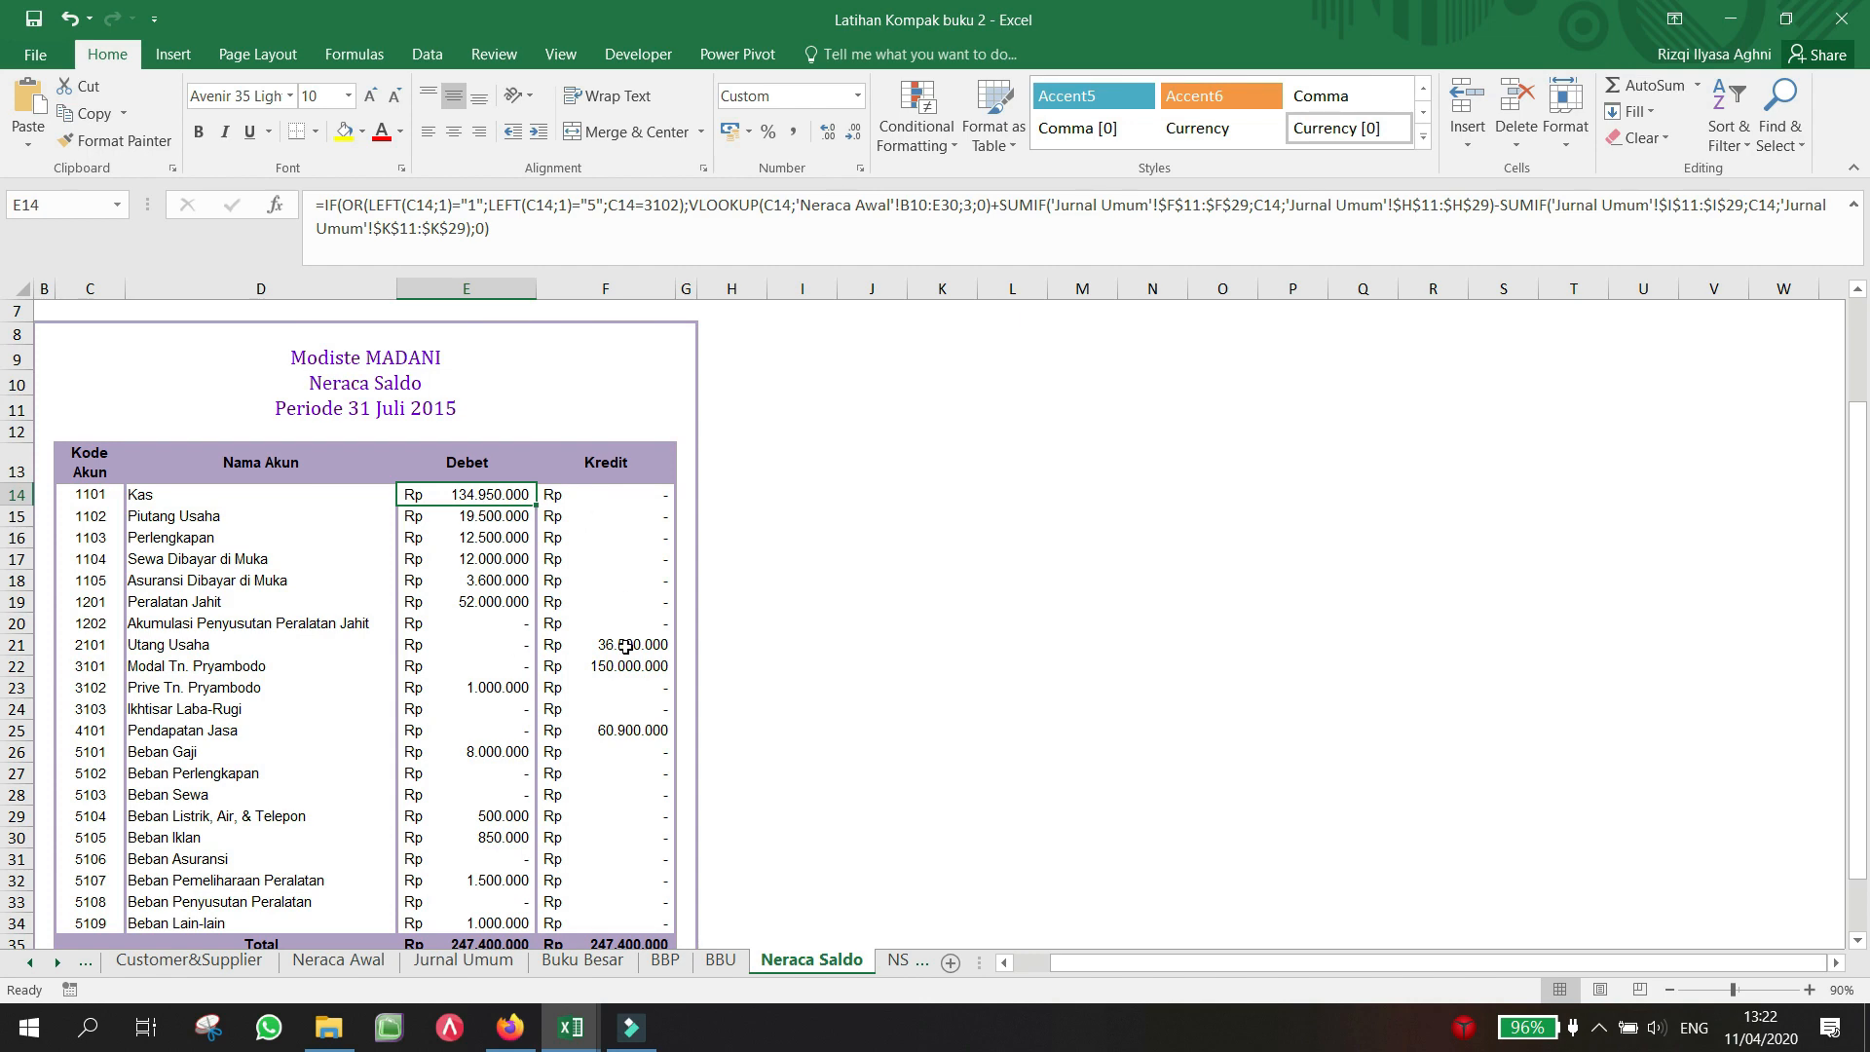
# Step: Compare the Jurnal Umum and BBU sheets with the Kas Debet formula on Neraca Saldo to trace the journal range it sums
pyautogui.click(462, 962)
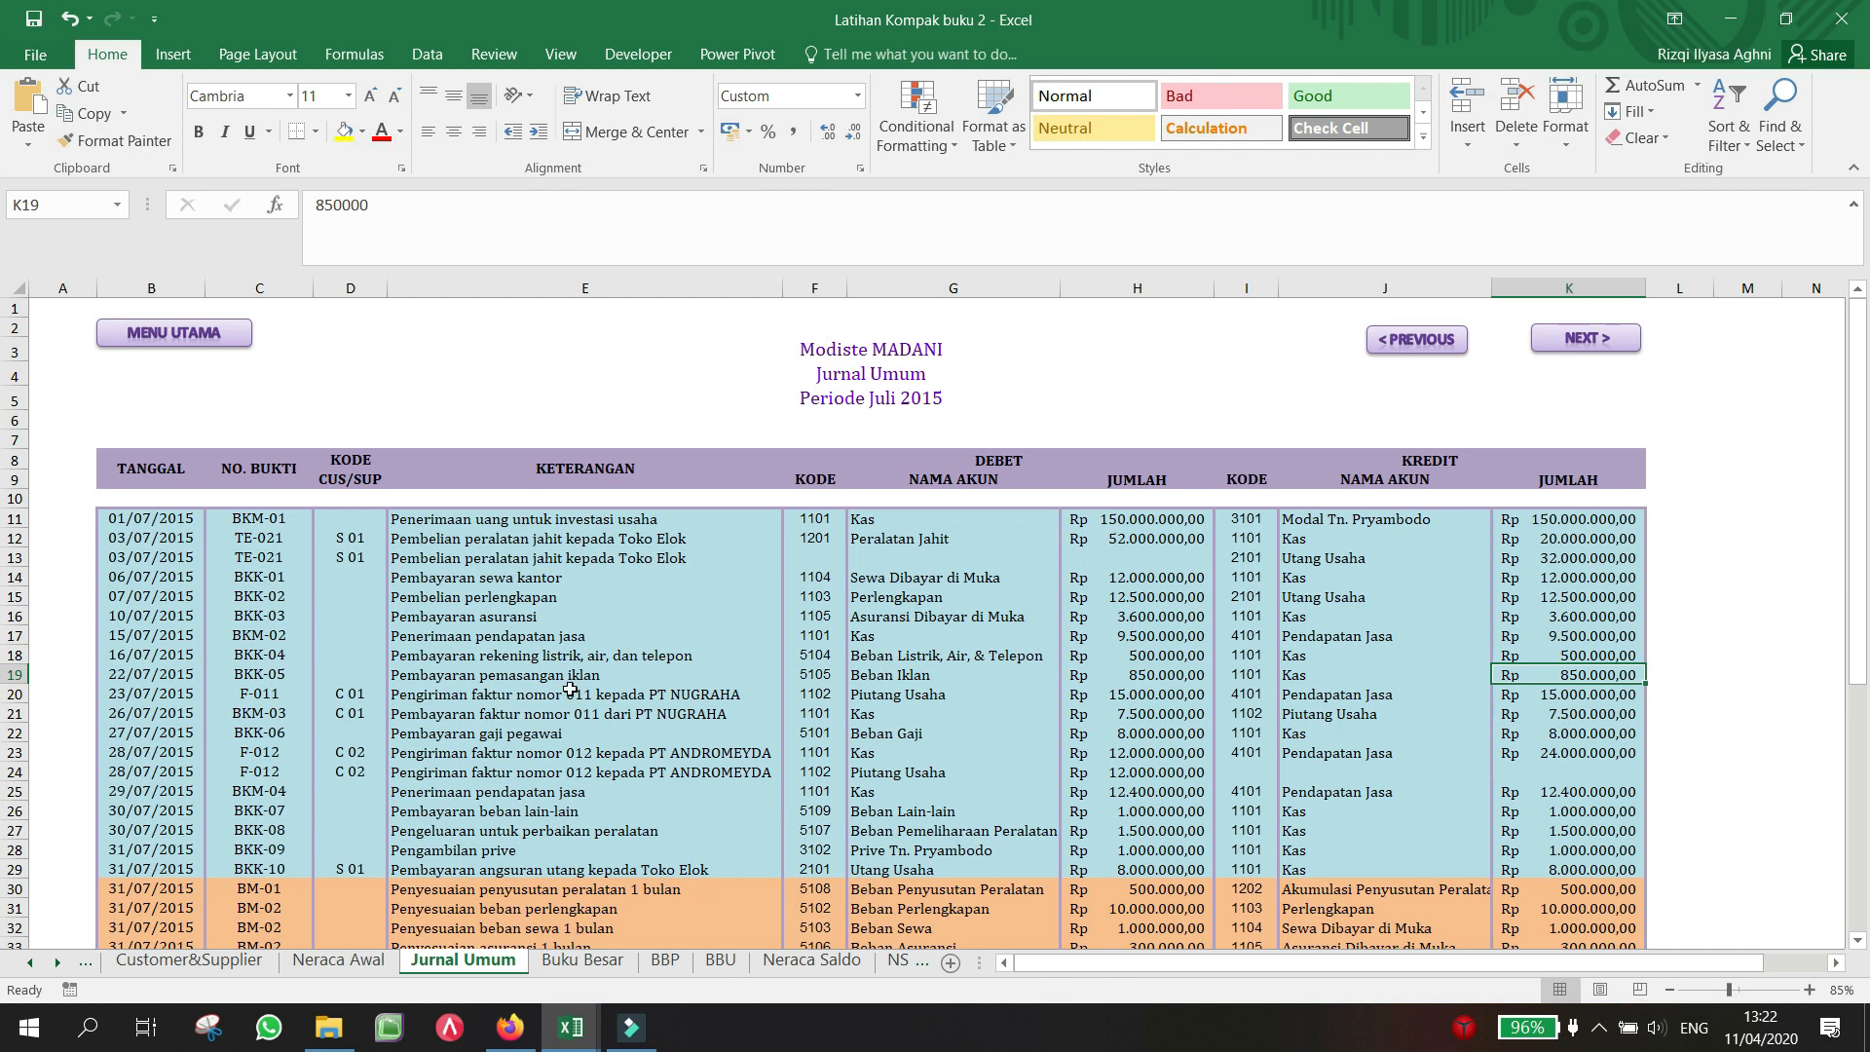
pyautogui.click(724, 962)
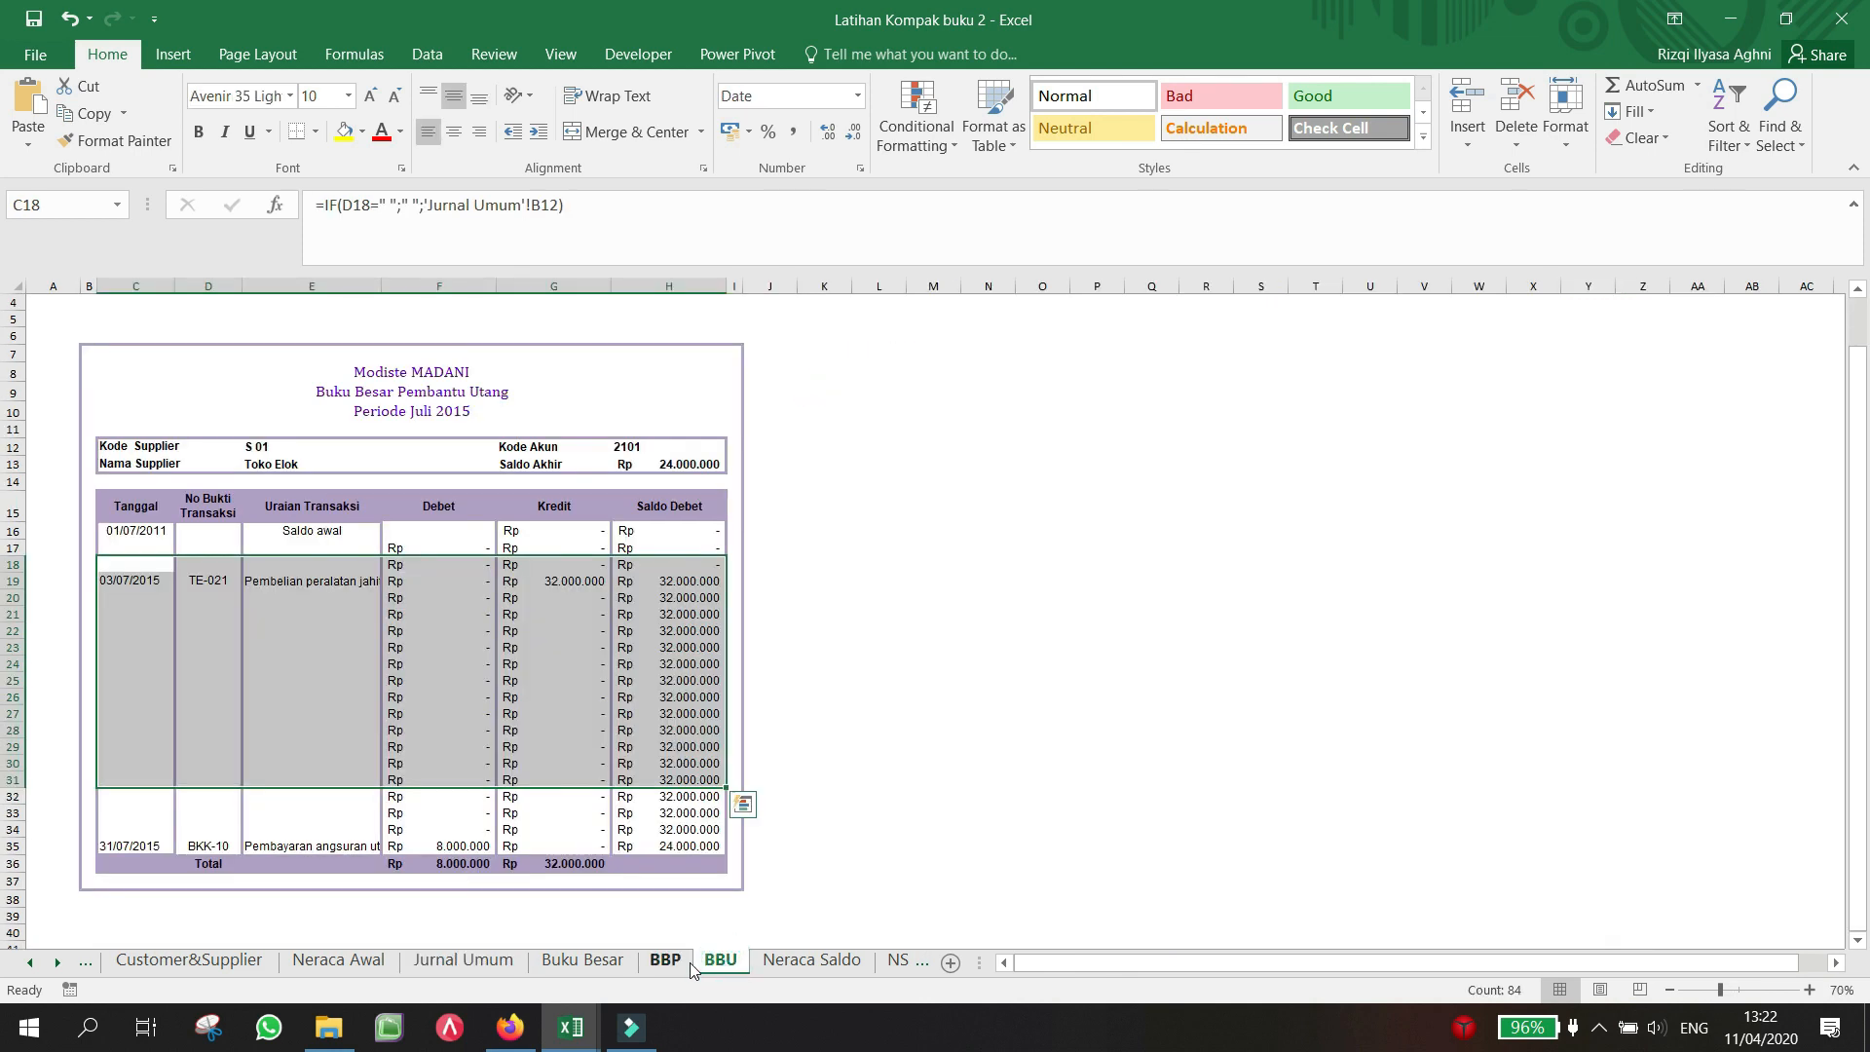
pyautogui.click(769, 960)
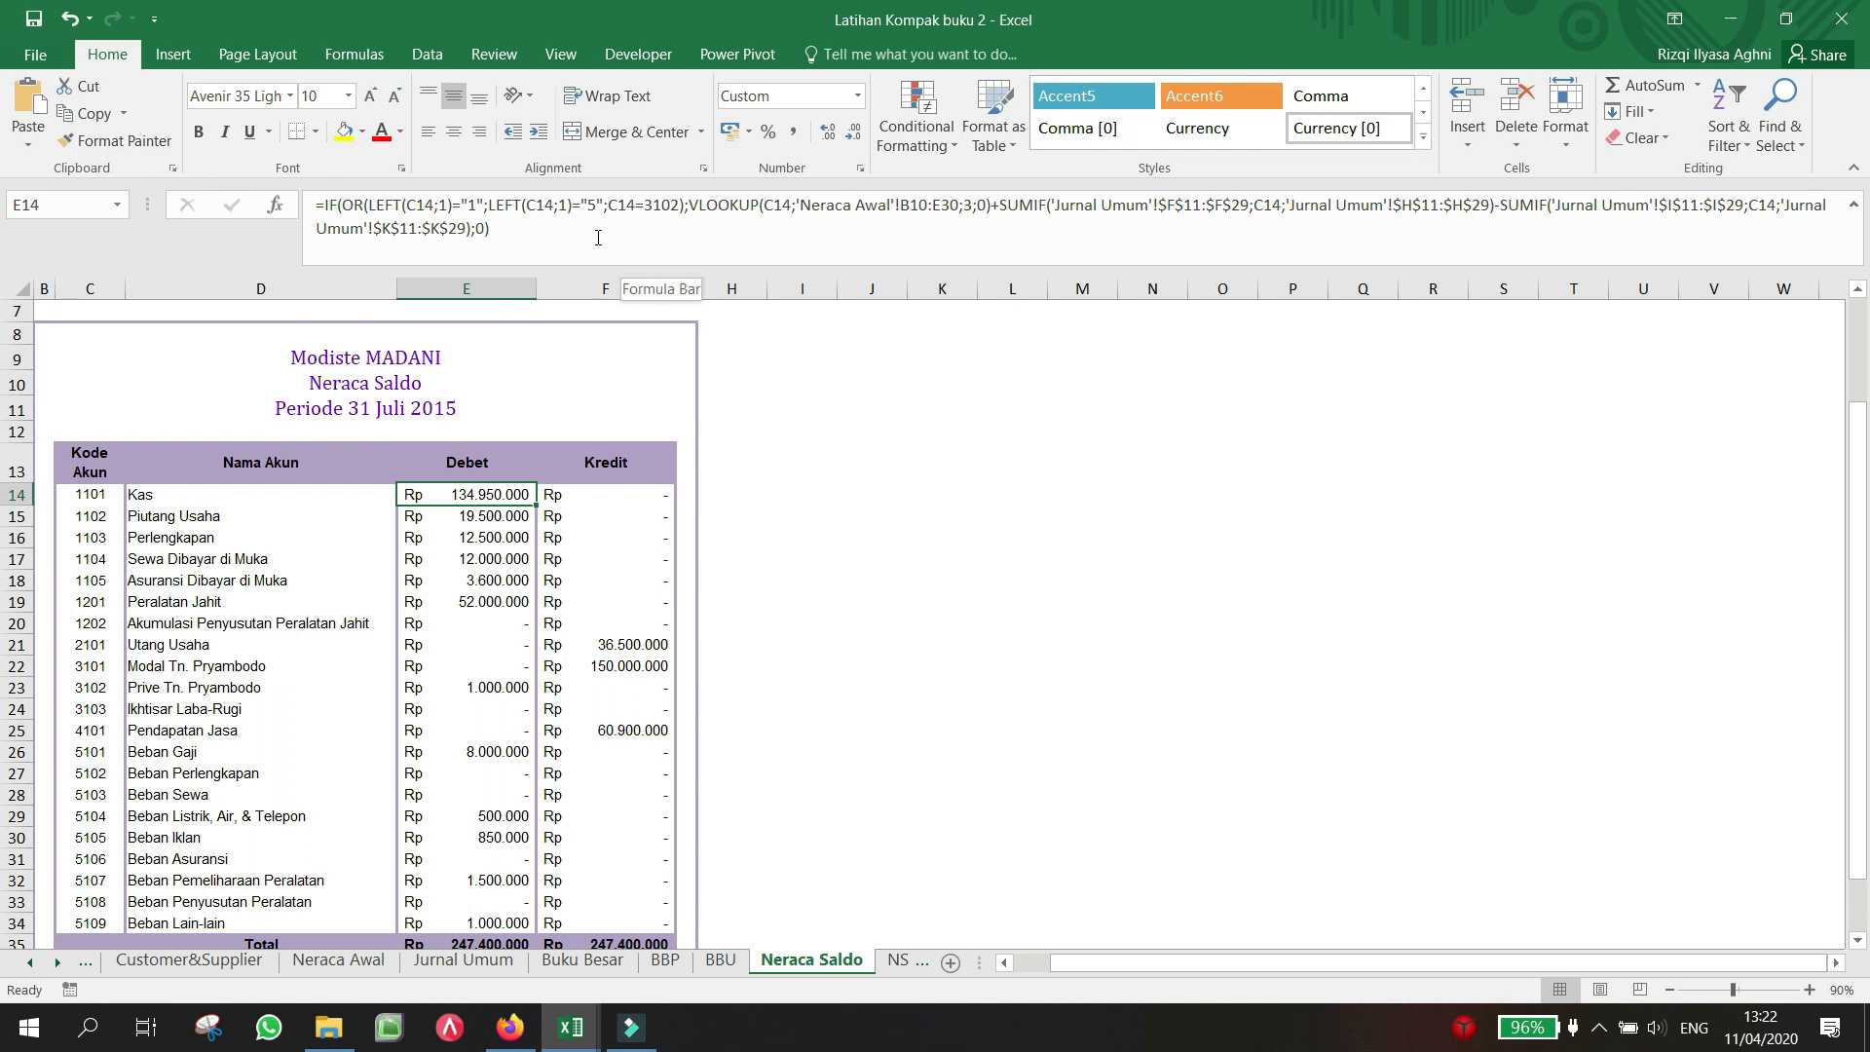
pyautogui.click(440, 964)
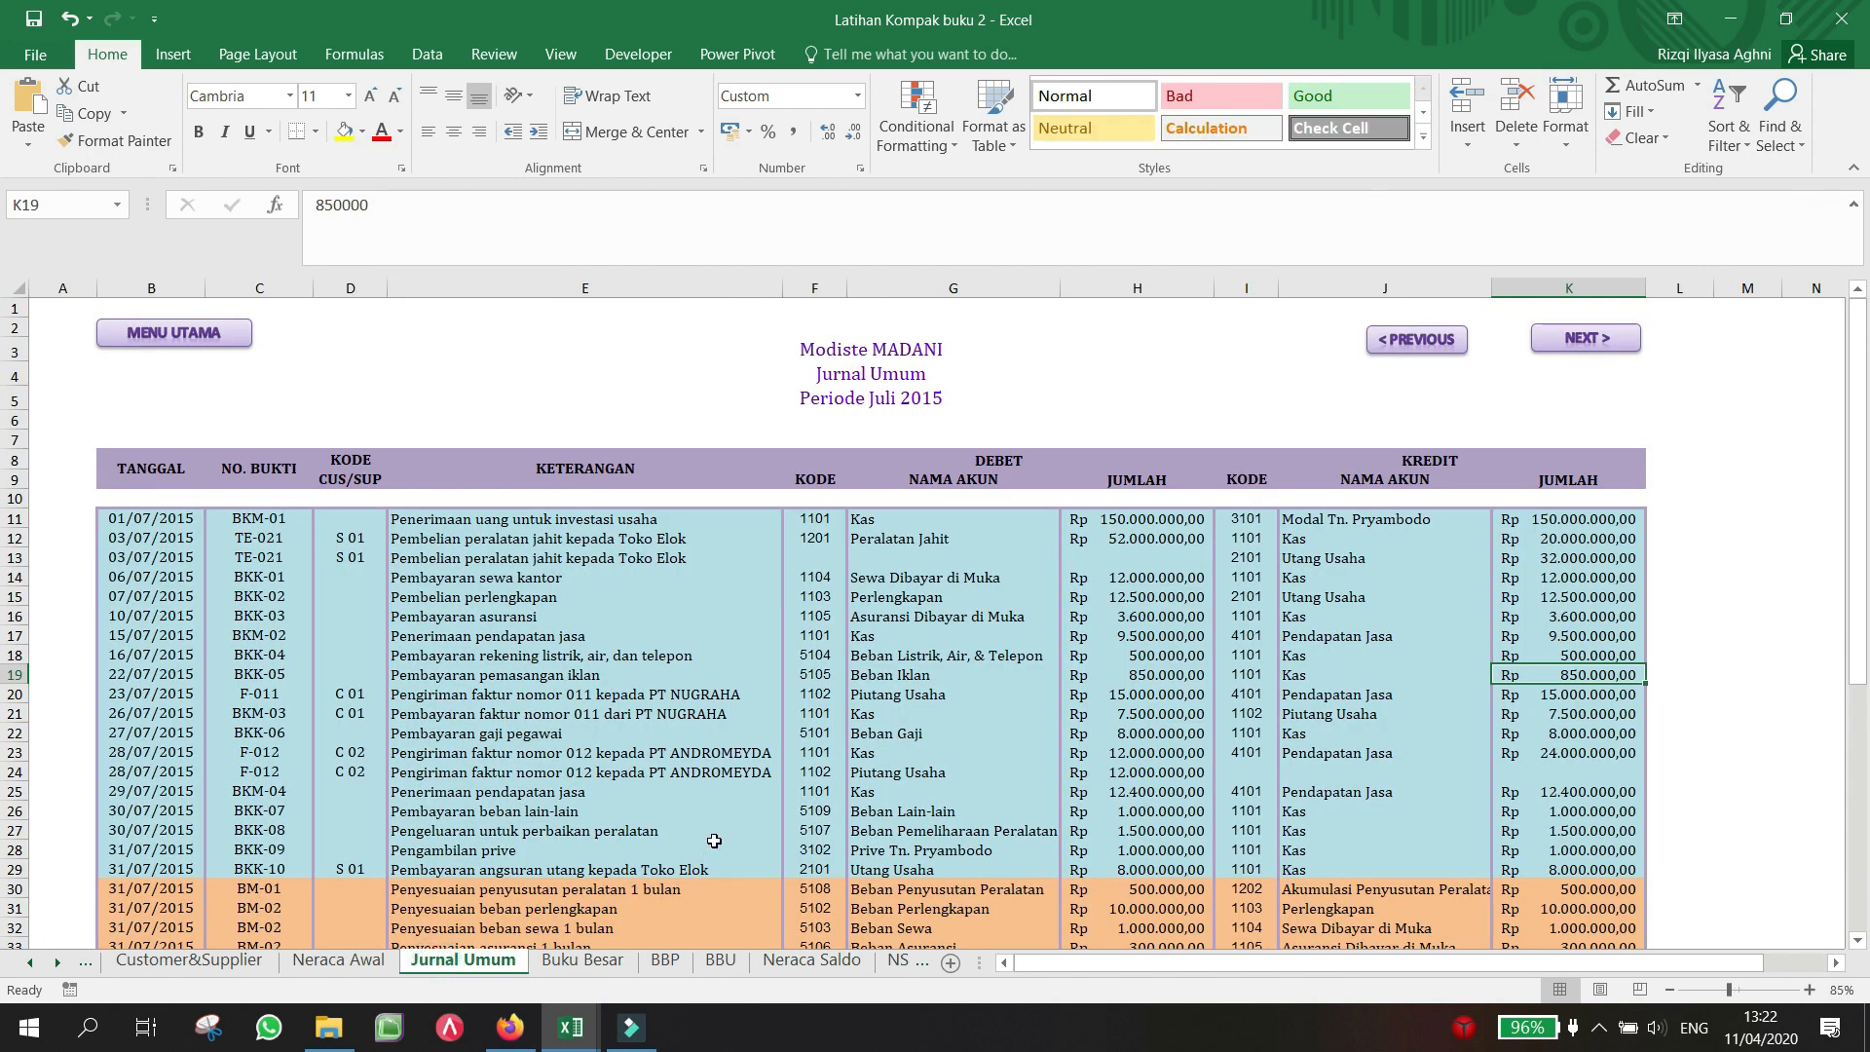
pyautogui.click(722, 961)
pyautogui.click(973, 718)
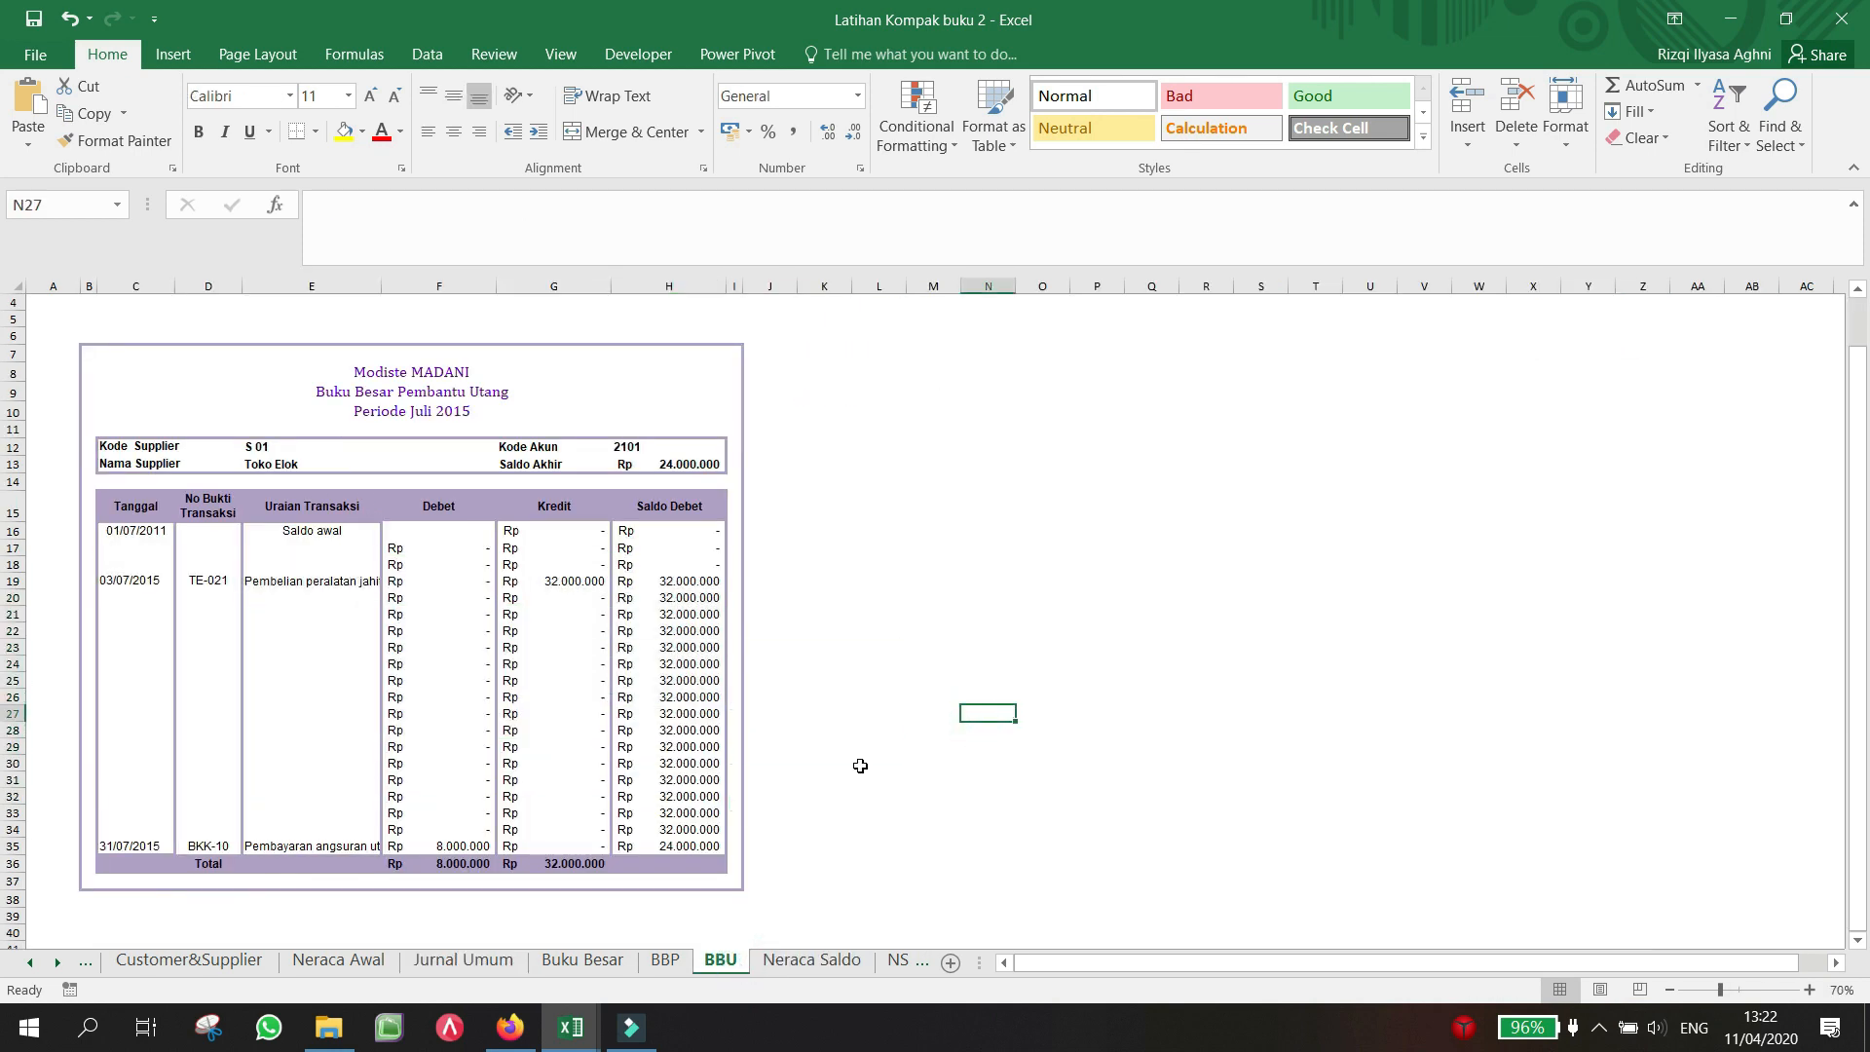
pyautogui.click(820, 962)
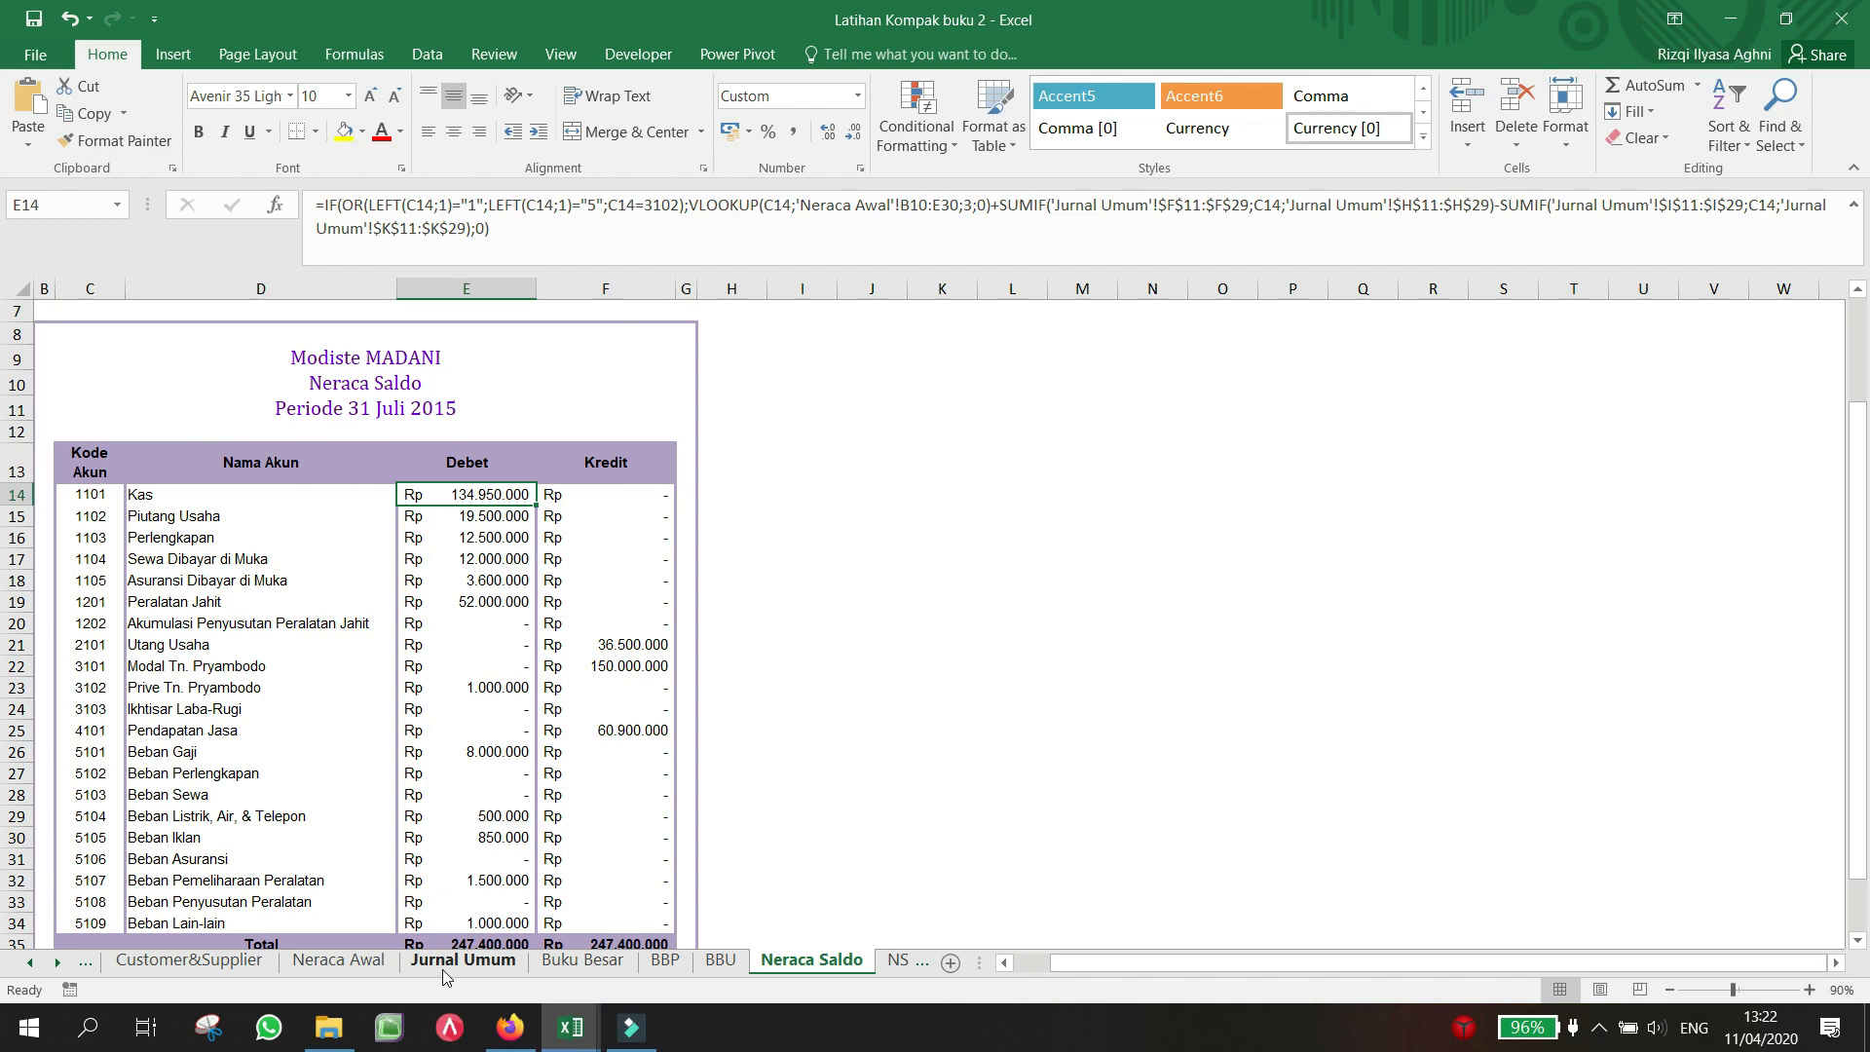
# Step: Open the NSSP sheet, inspect the Piutang Usaha Debet formula, and check the adjusting entries it covers in Jurnal Umum
pyautogui.click(896, 962)
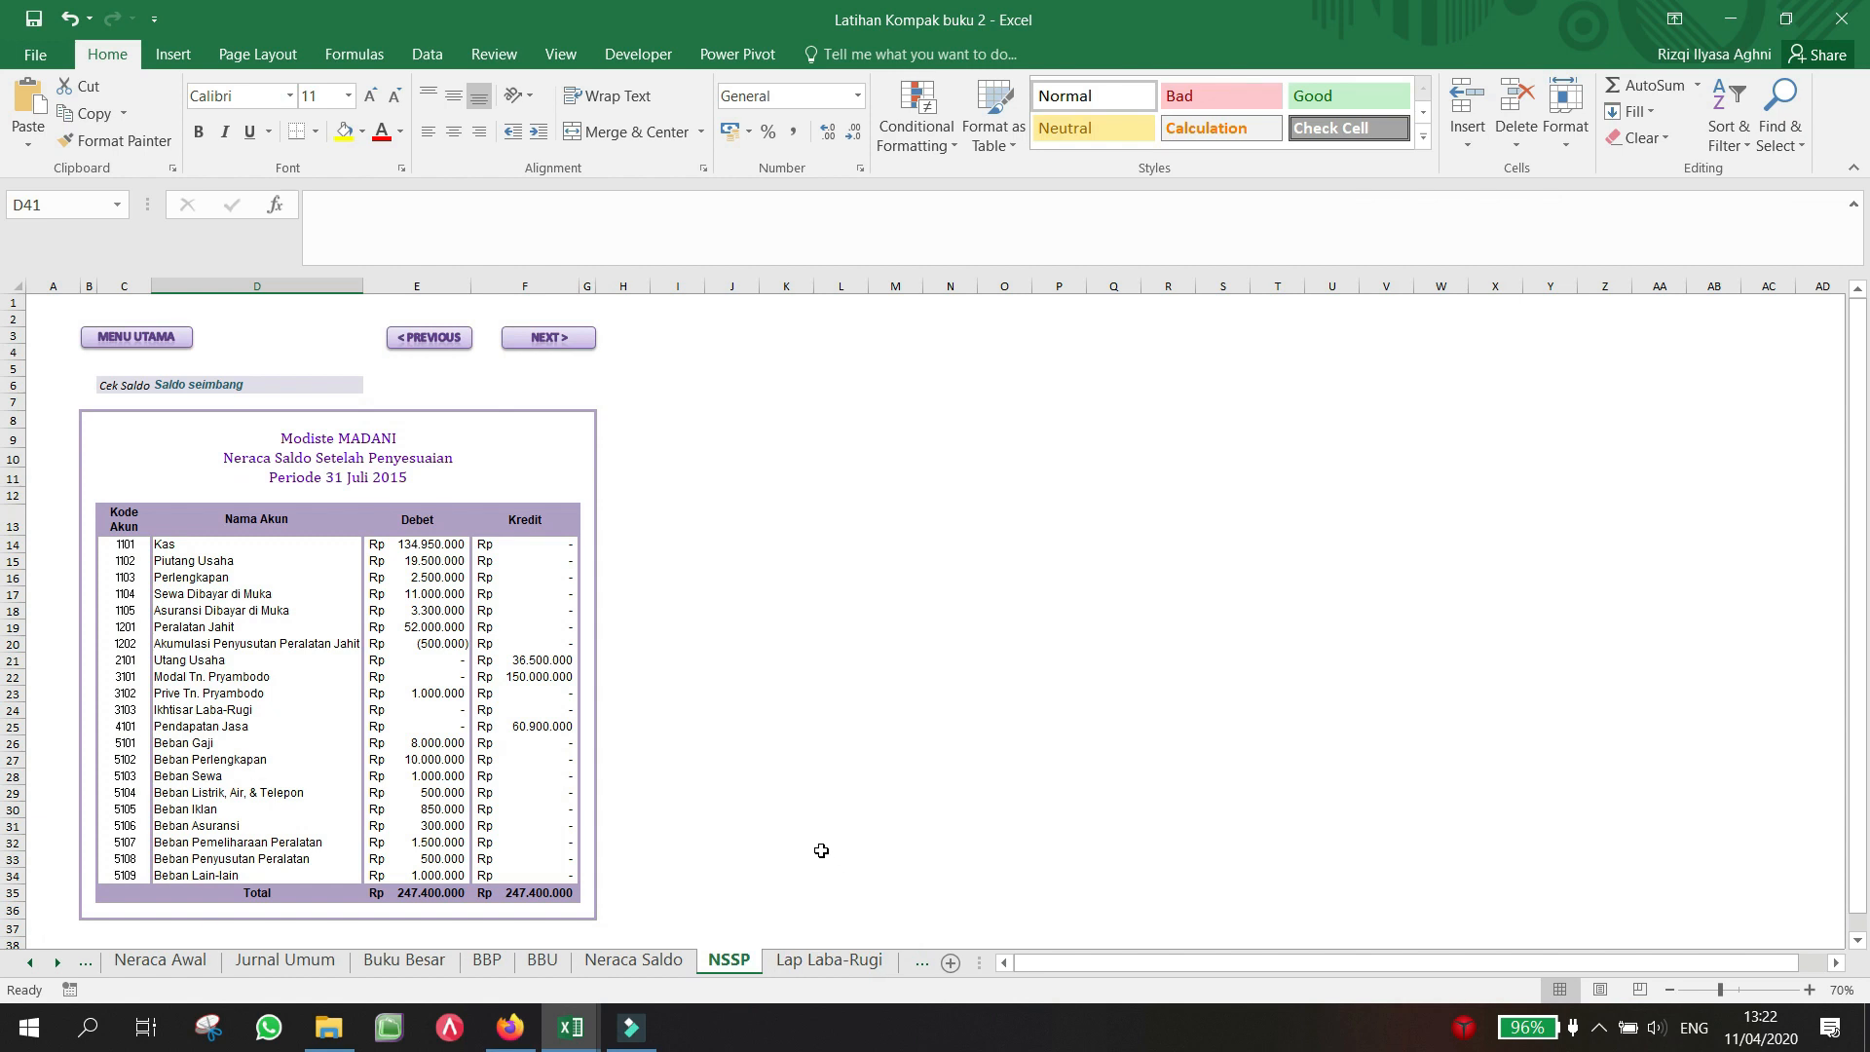
pyautogui.click(437, 556)
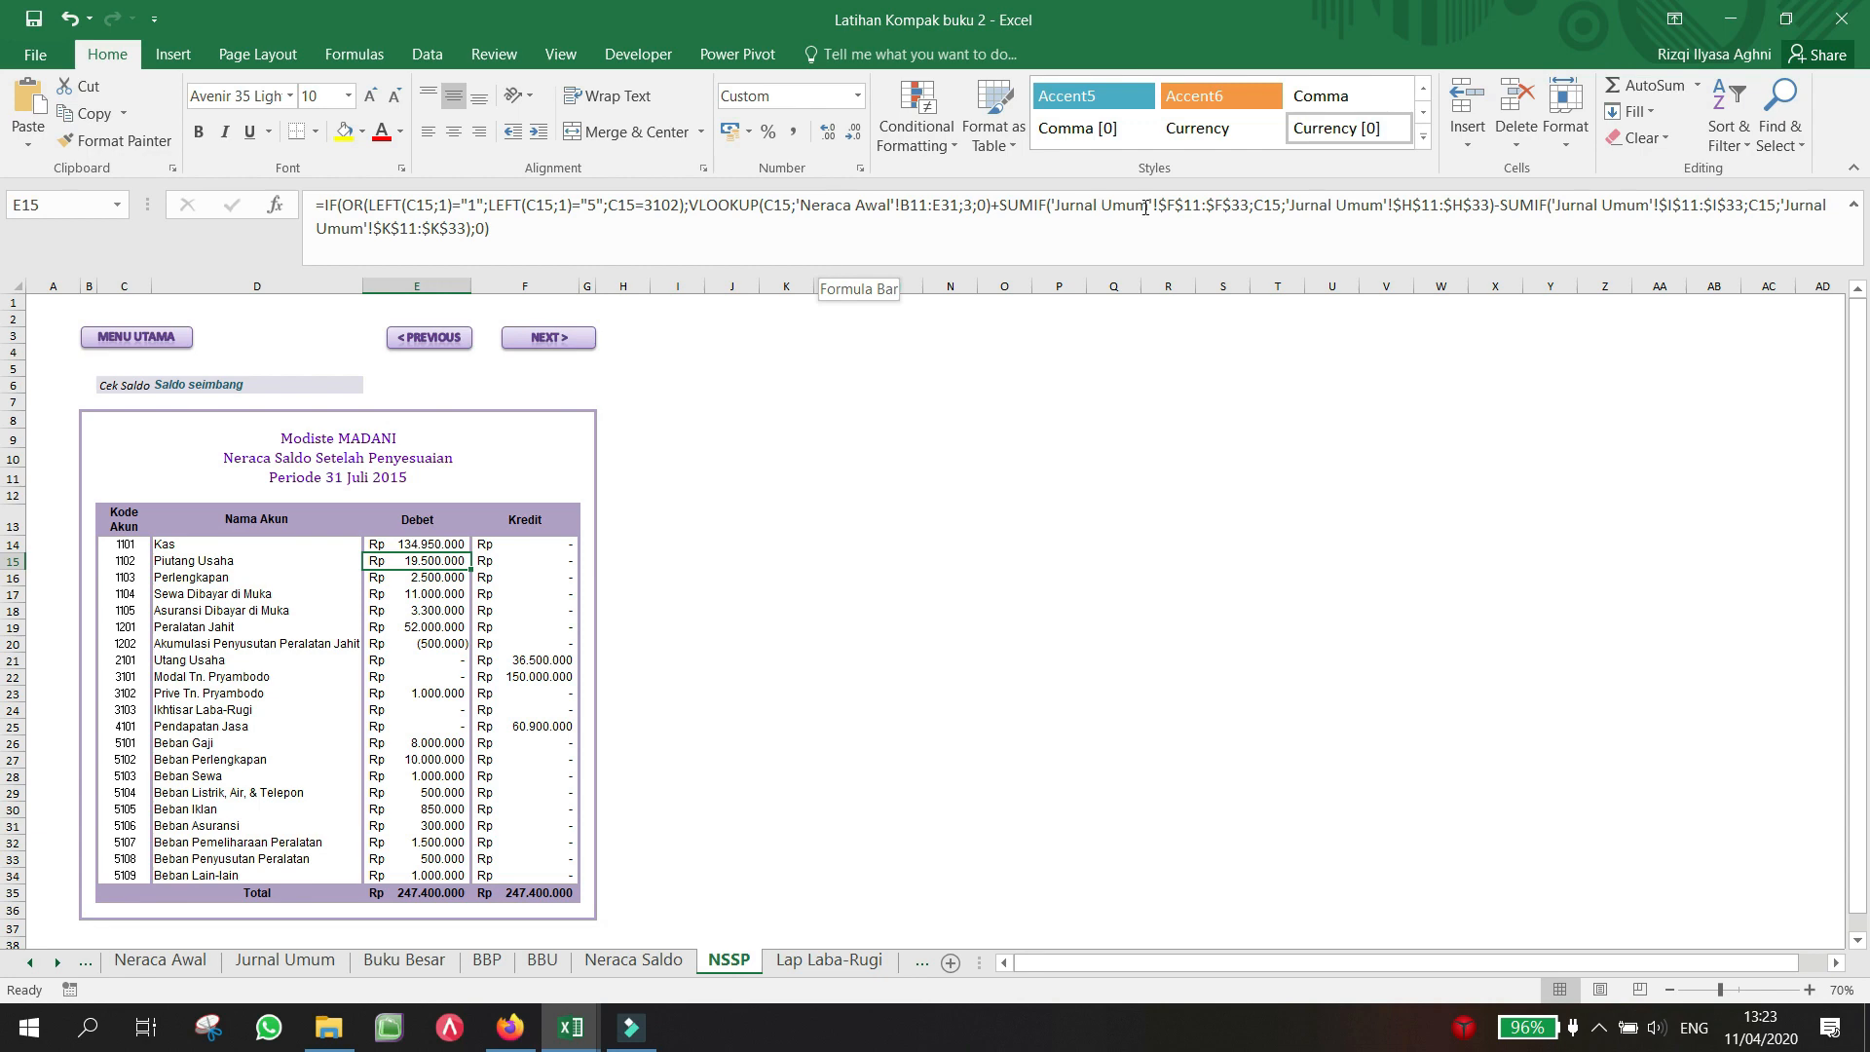
pyautogui.click(326, 962)
pyautogui.scroll(-2, 680, 803)
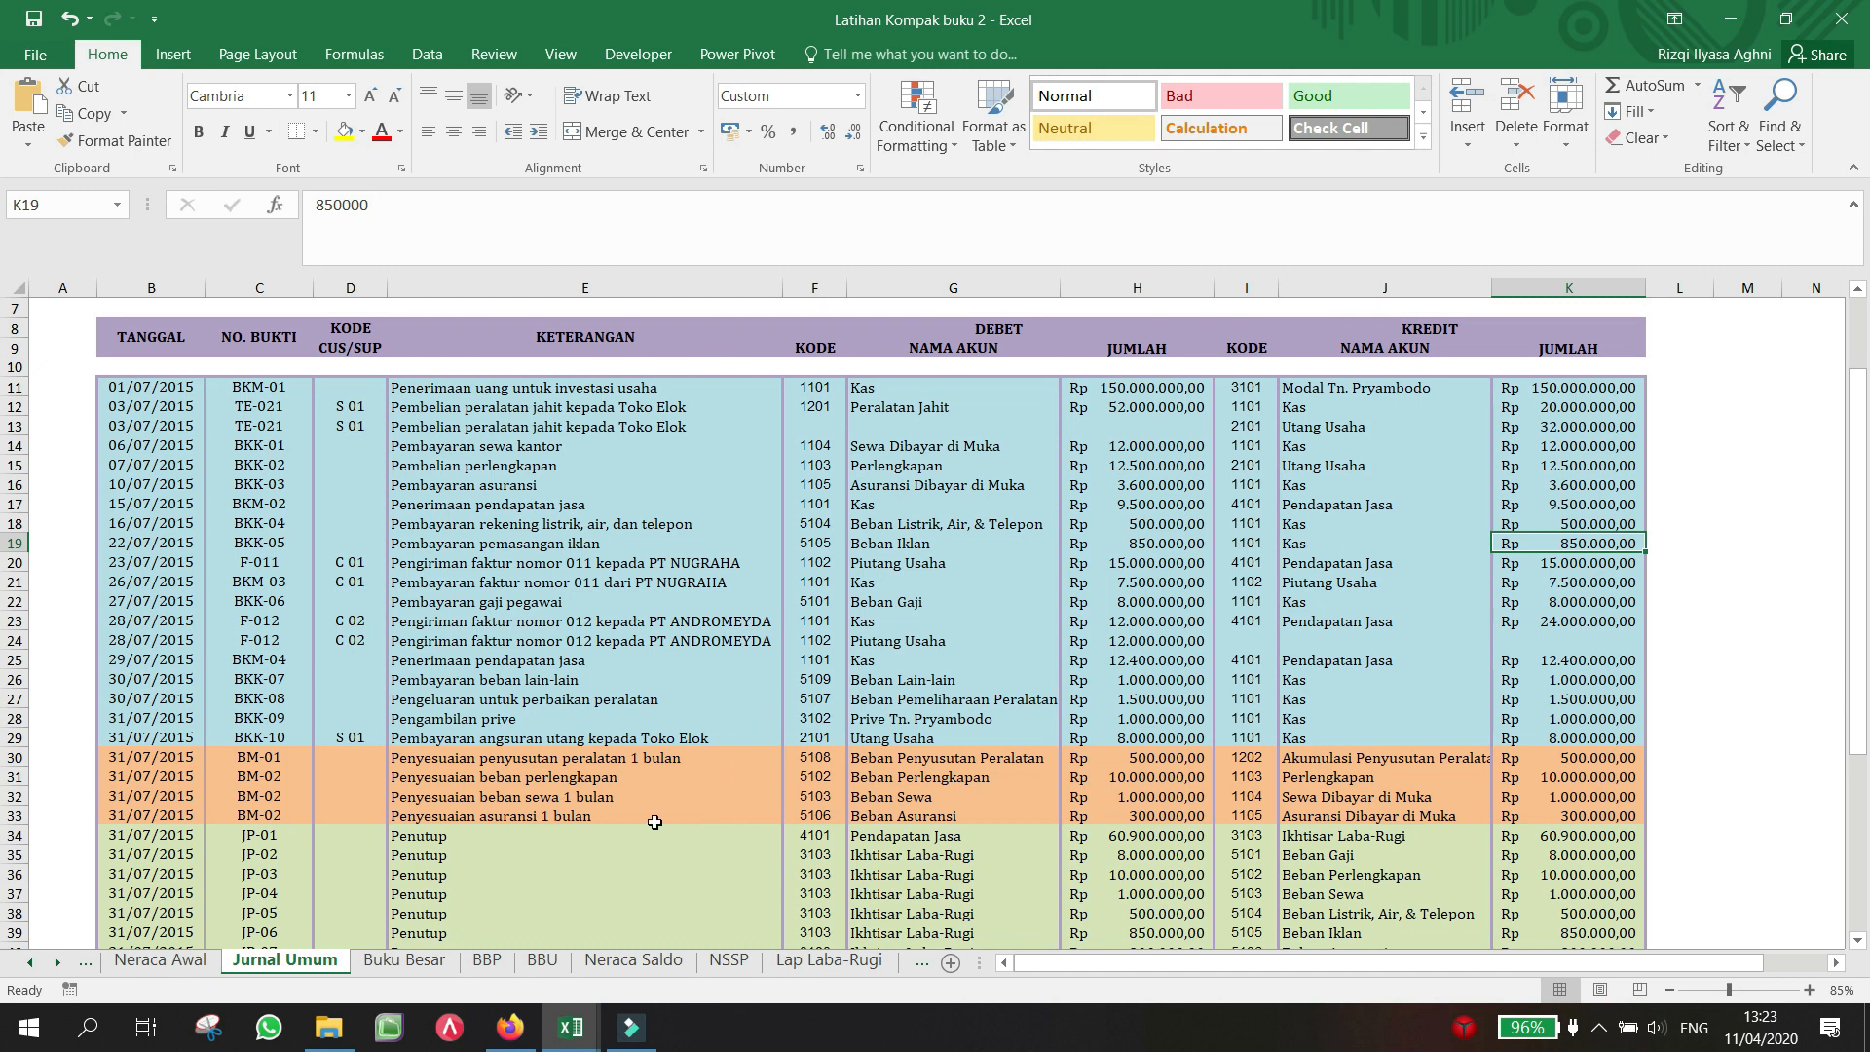
pyautogui.click(730, 960)
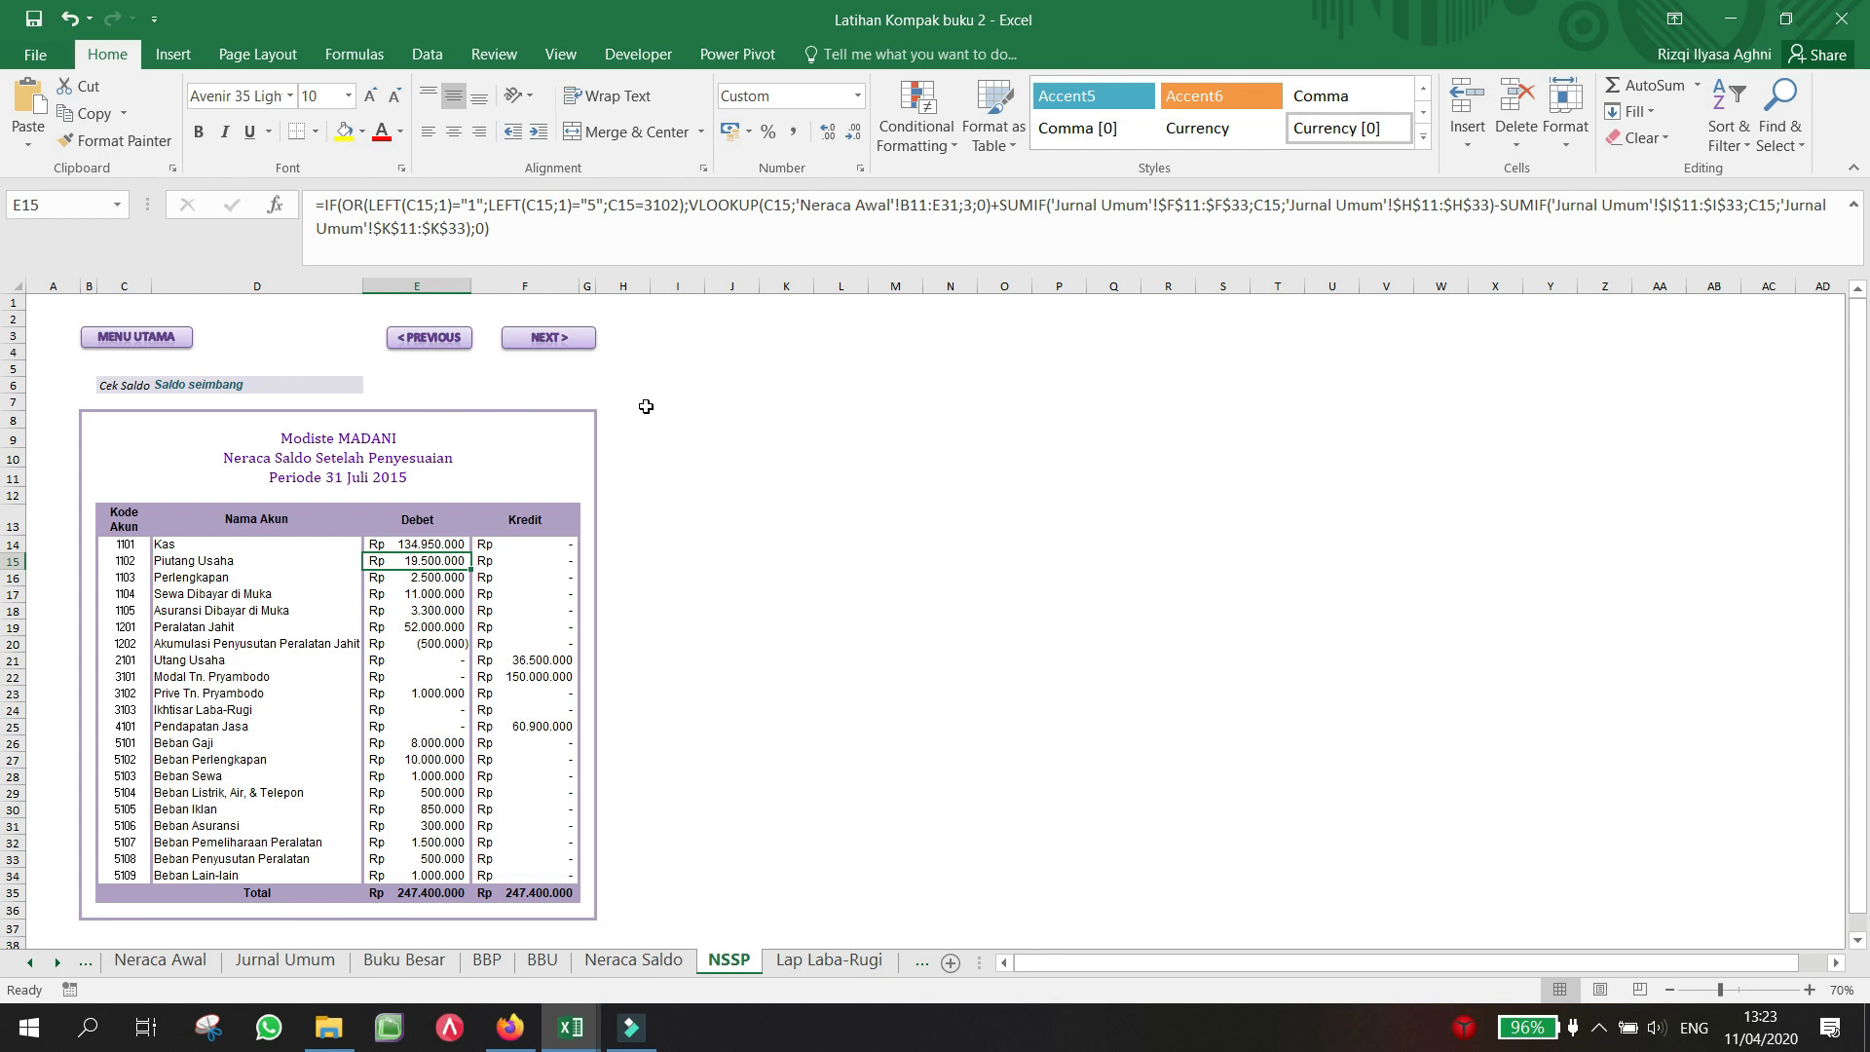
# Step: Open the Lap Laba-Rugi sheet and inspect the formulas for Pendapatan Jasa, Beban Sewa and Beban Asuransi
pyautogui.click(829, 961)
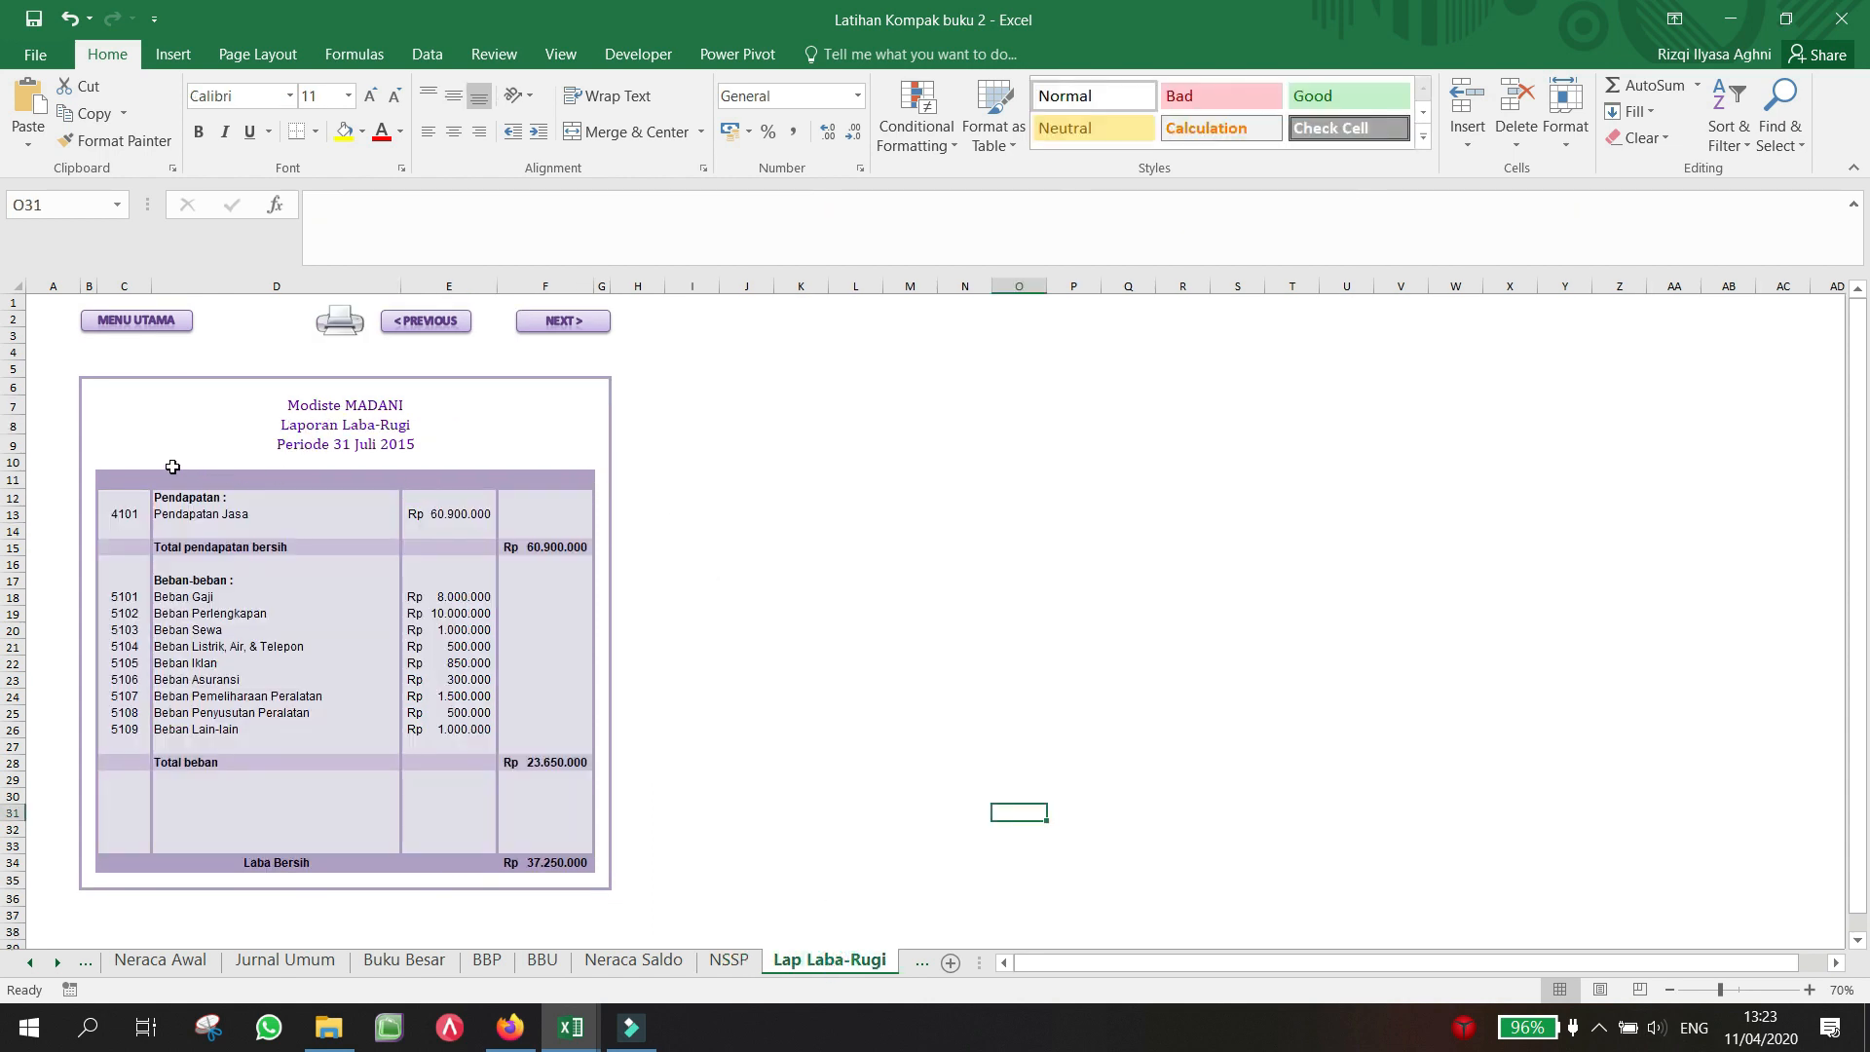
pyautogui.click(182, 518)
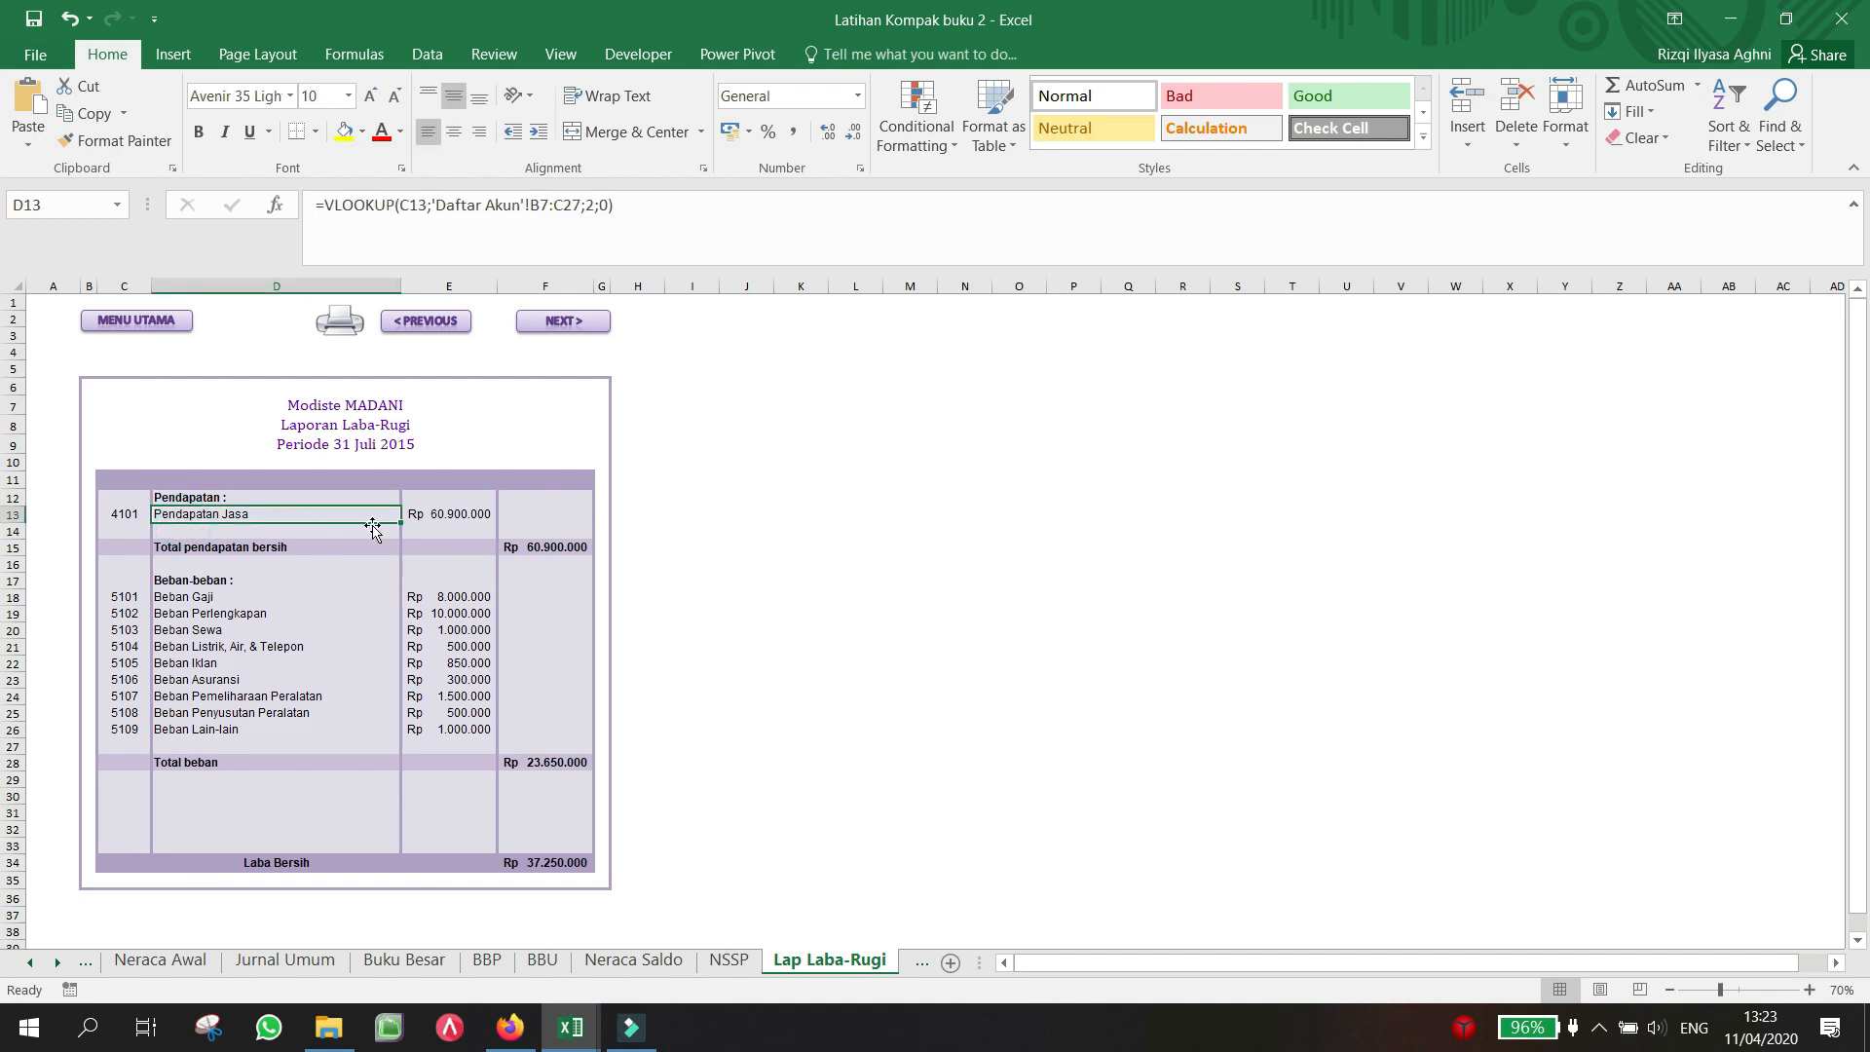
pyautogui.click(438, 514)
pyautogui.click(438, 628)
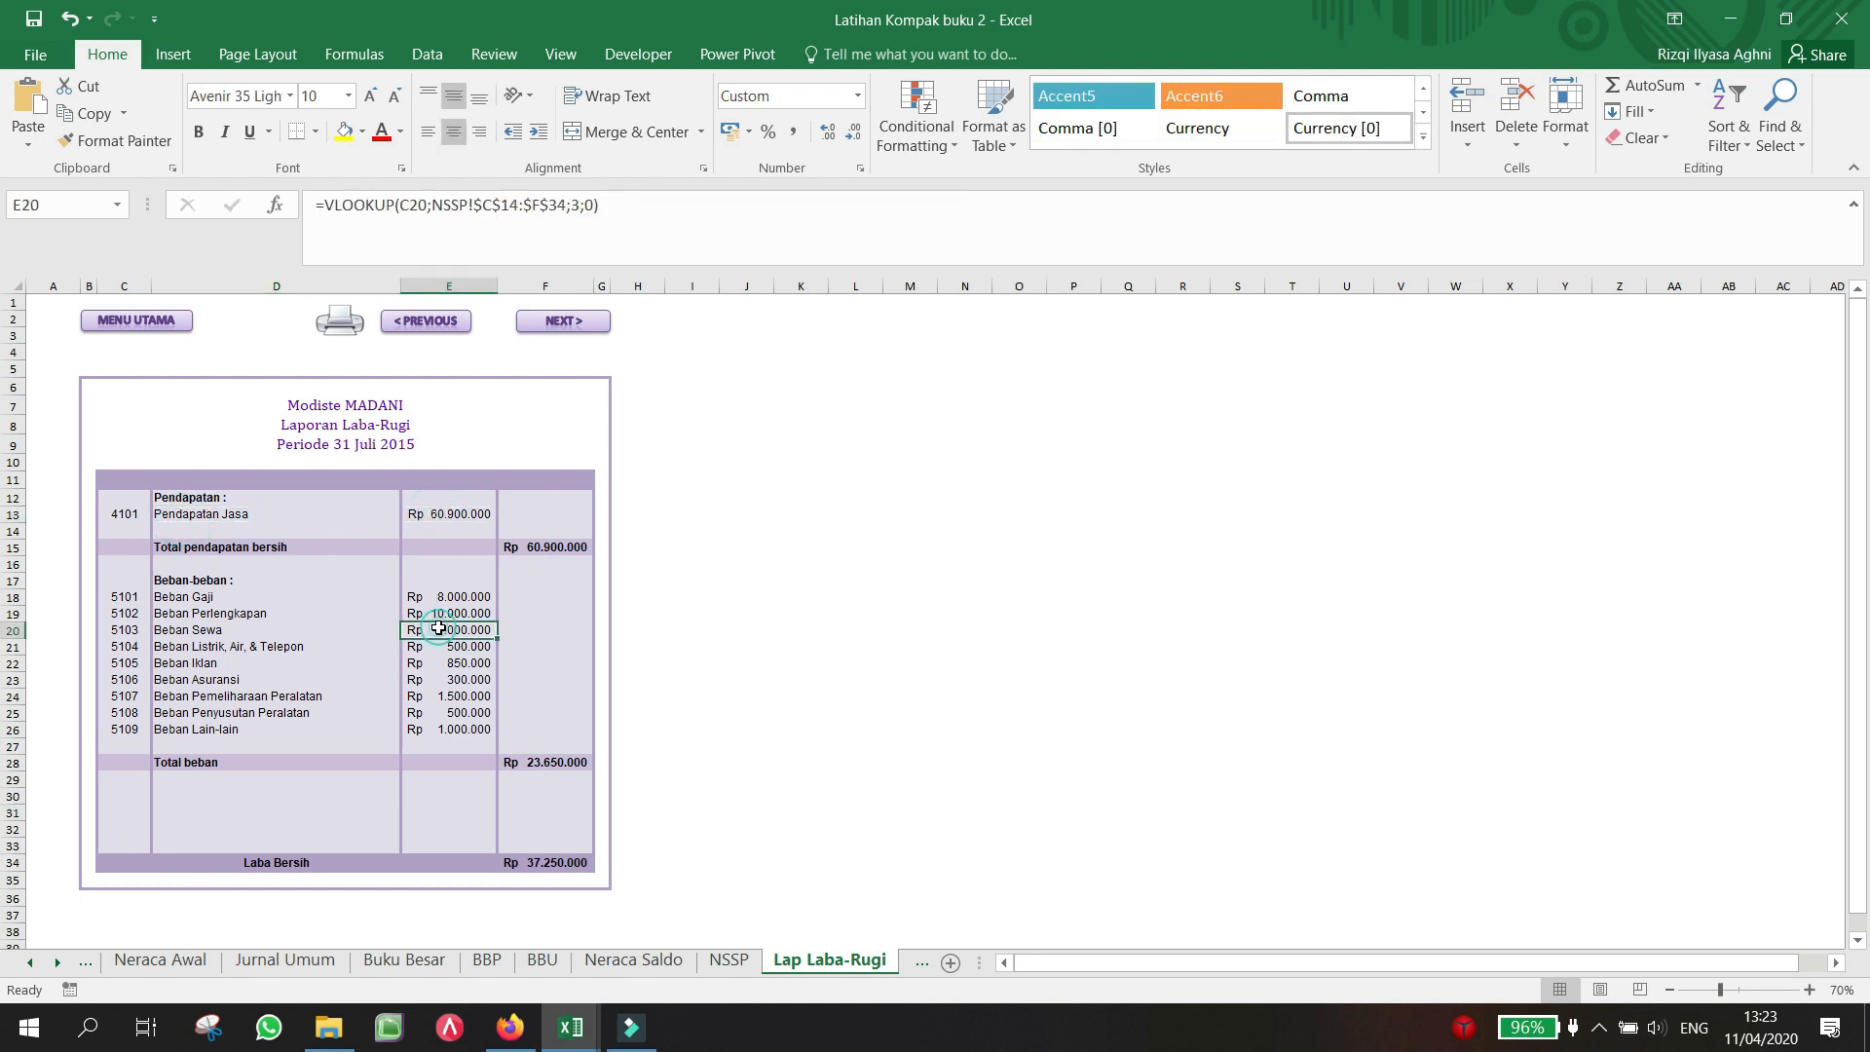
pyautogui.click(448, 676)
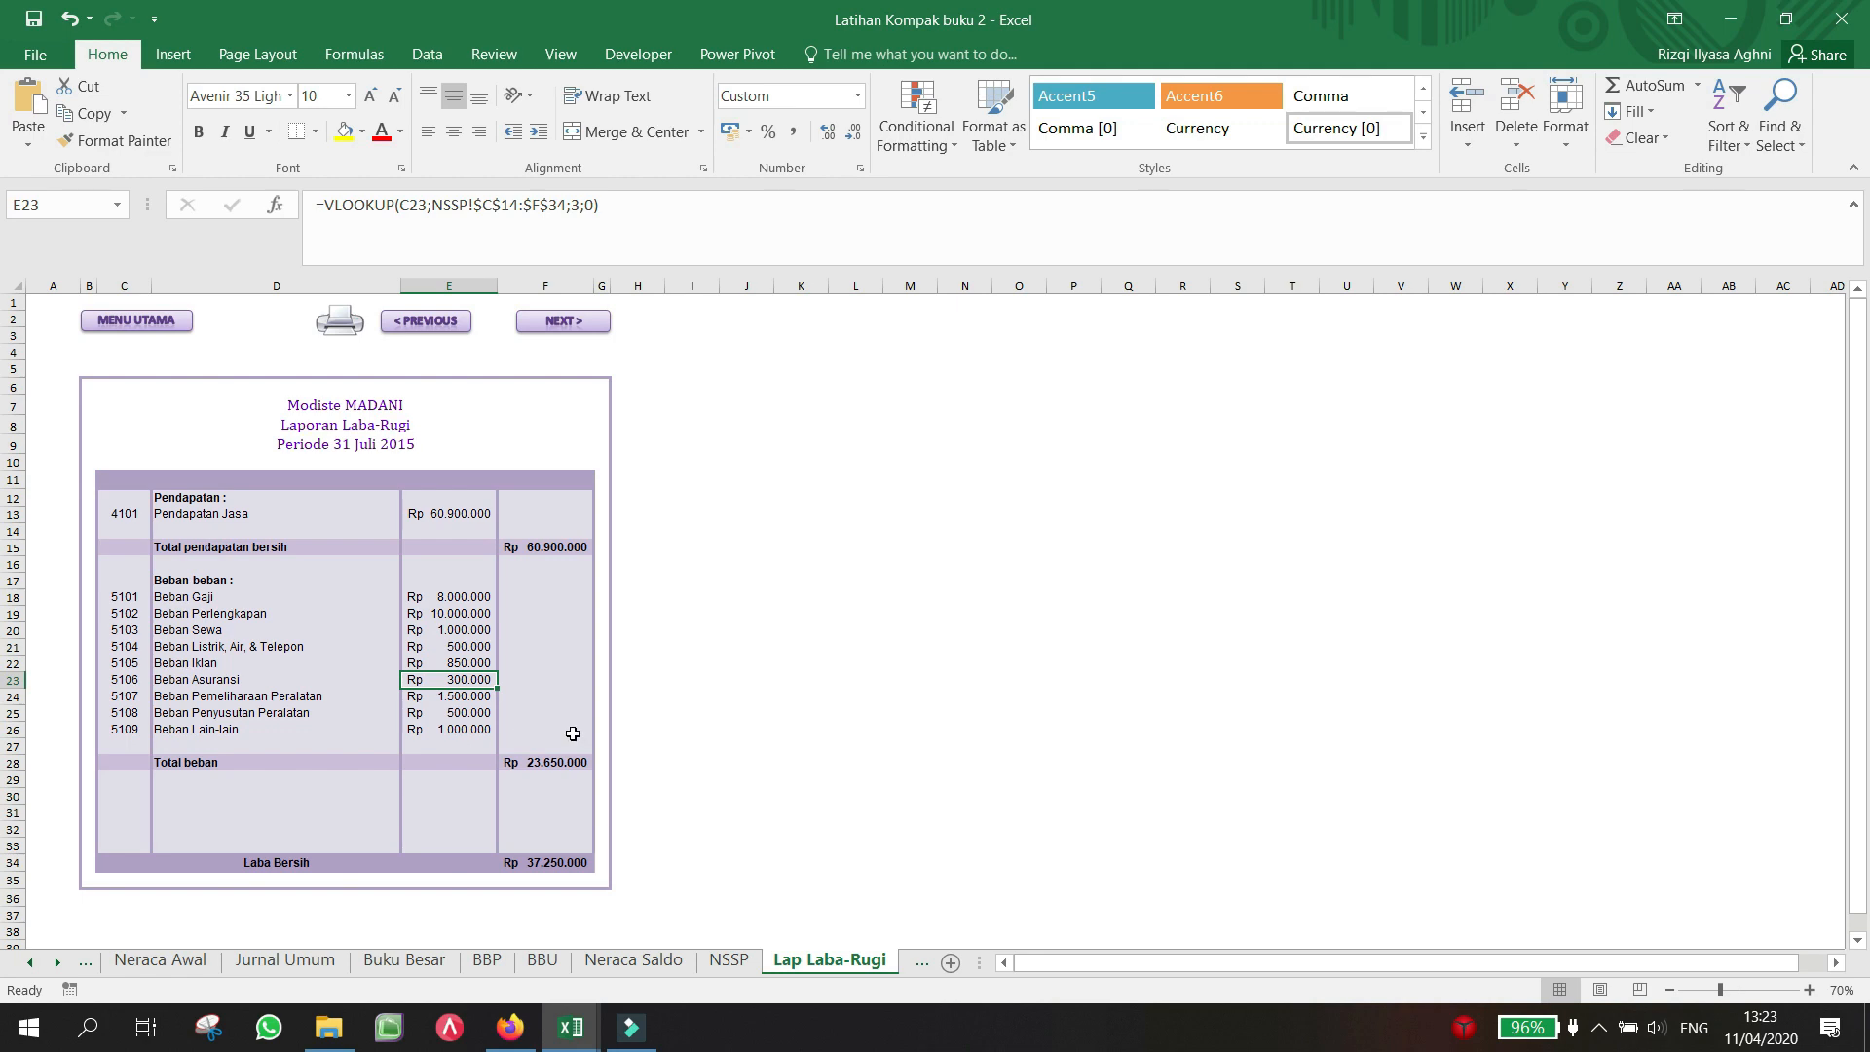
# Step: Open the Laporan Ekuitas sheet and inspect the formulas for Modal awal, Laba/rugi periode berjalan and Prive
pyautogui.click(920, 963)
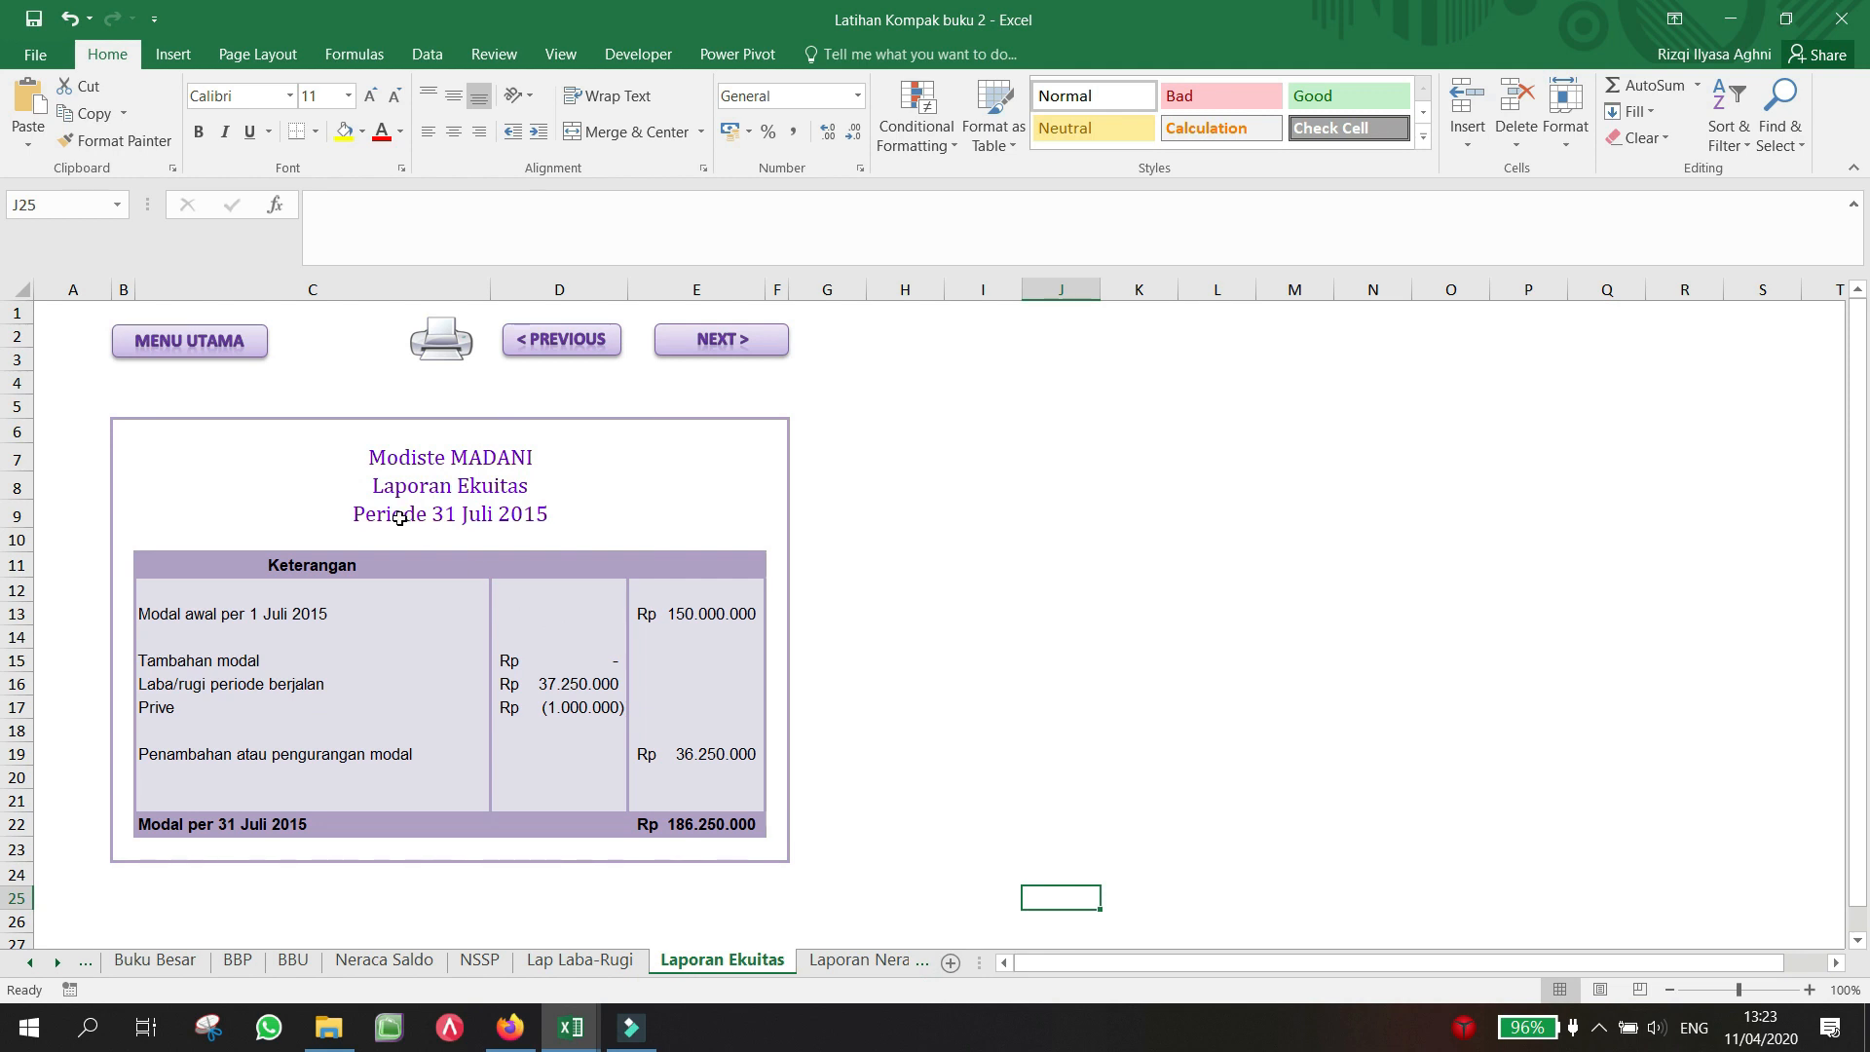
pyautogui.click(705, 623)
pyautogui.click(595, 685)
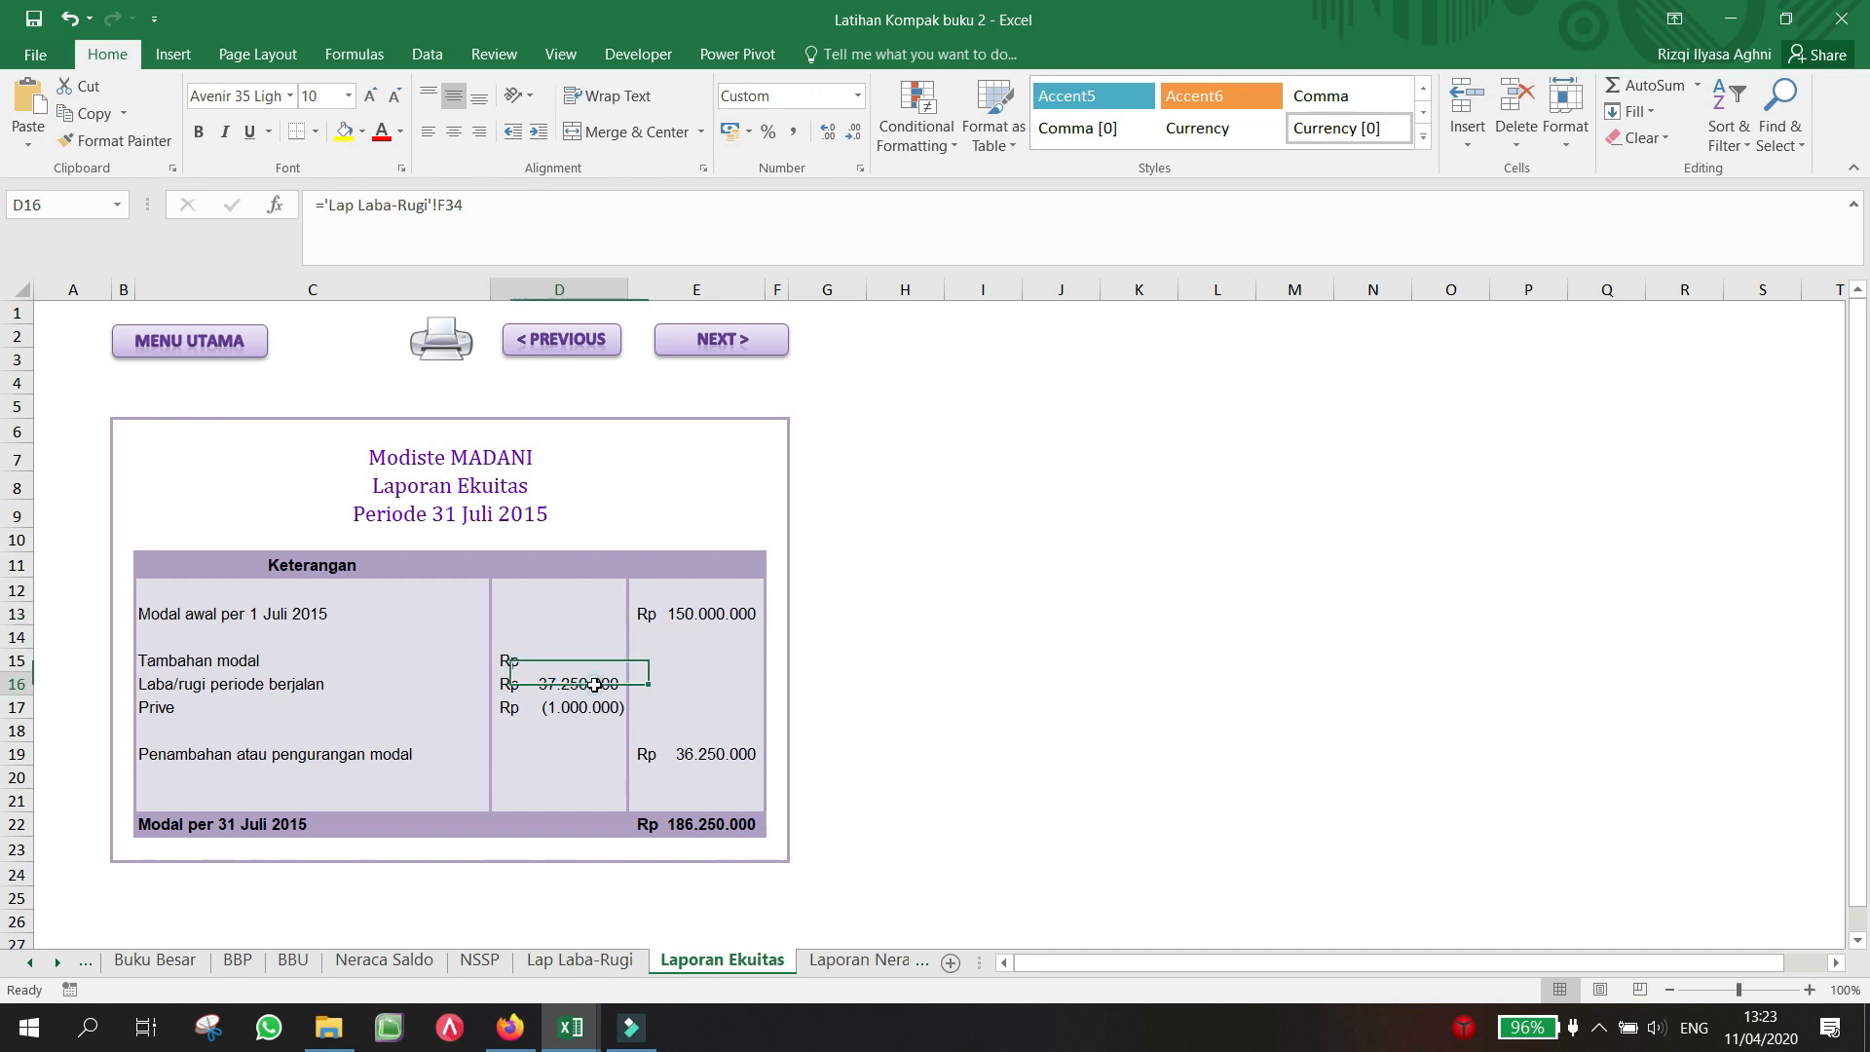
pyautogui.click(588, 709)
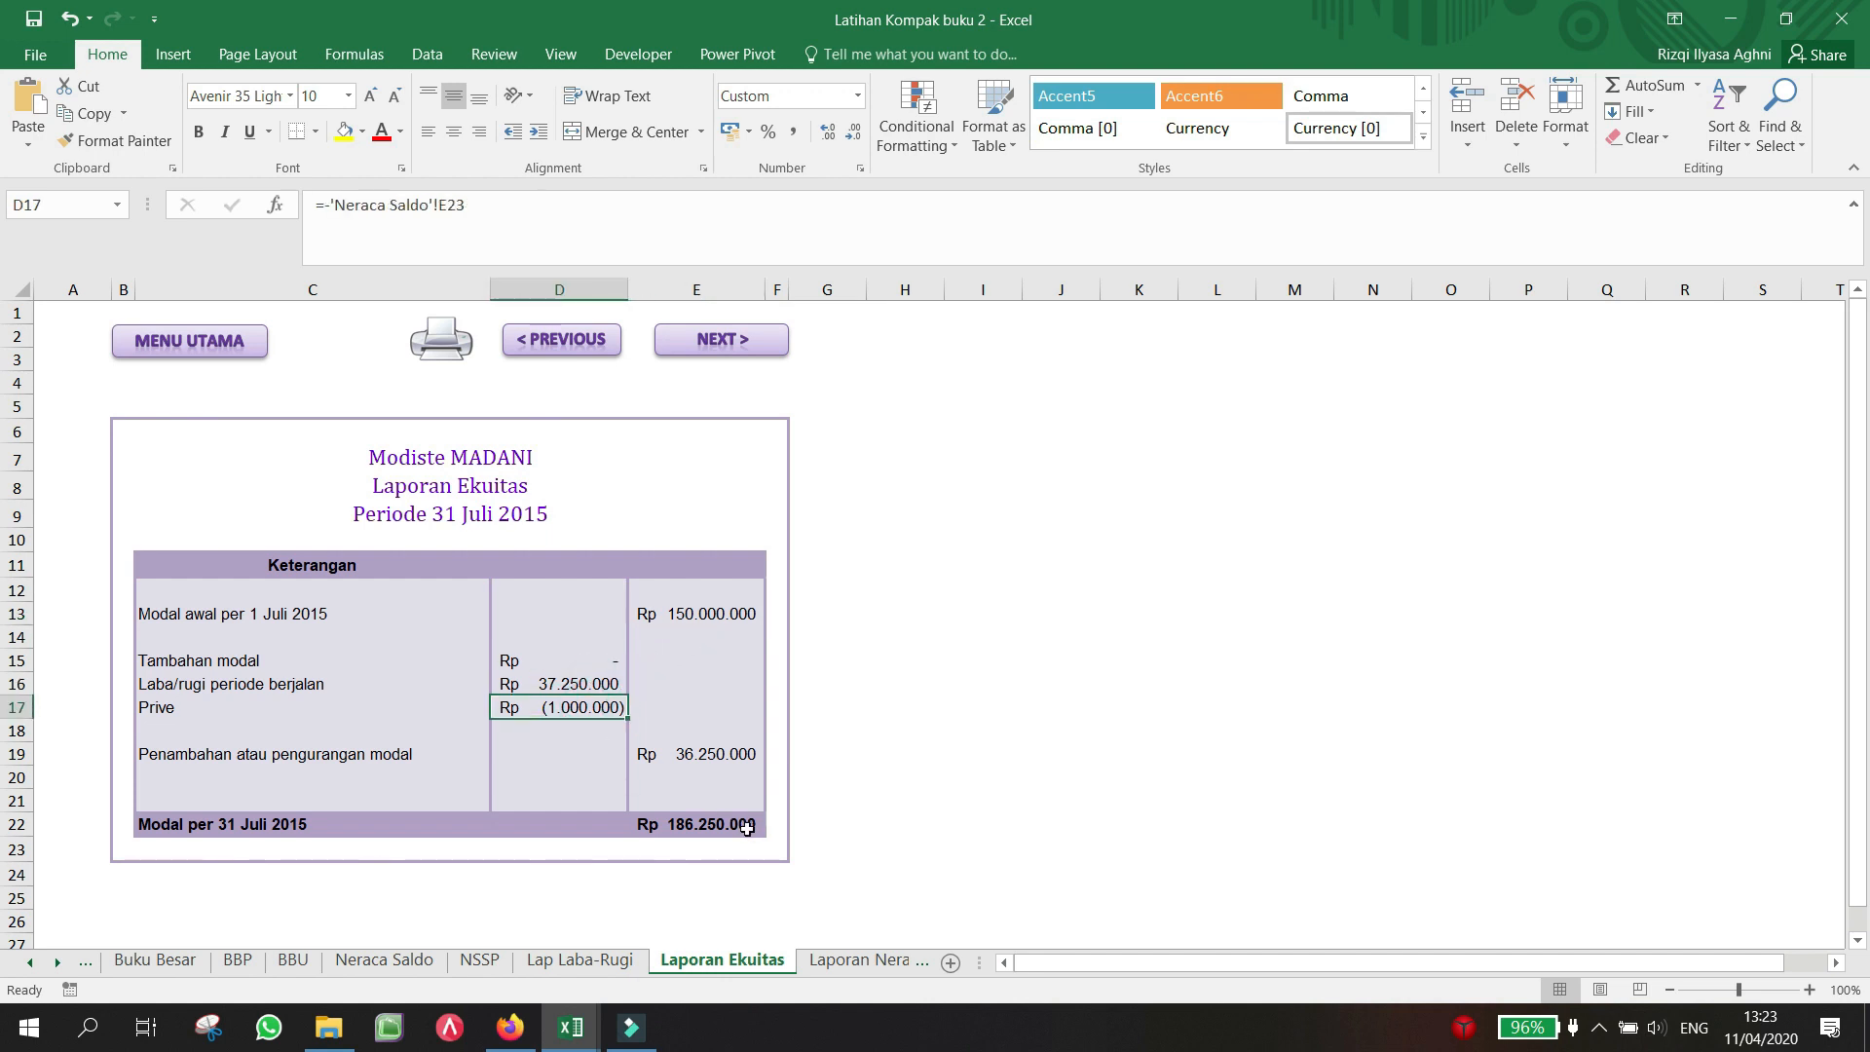
# Step: Autofit columns H and E on the Laporan Neraca sheet so their amounts fit, and enlarge the sheet view to 100%
pyautogui.click(852, 962)
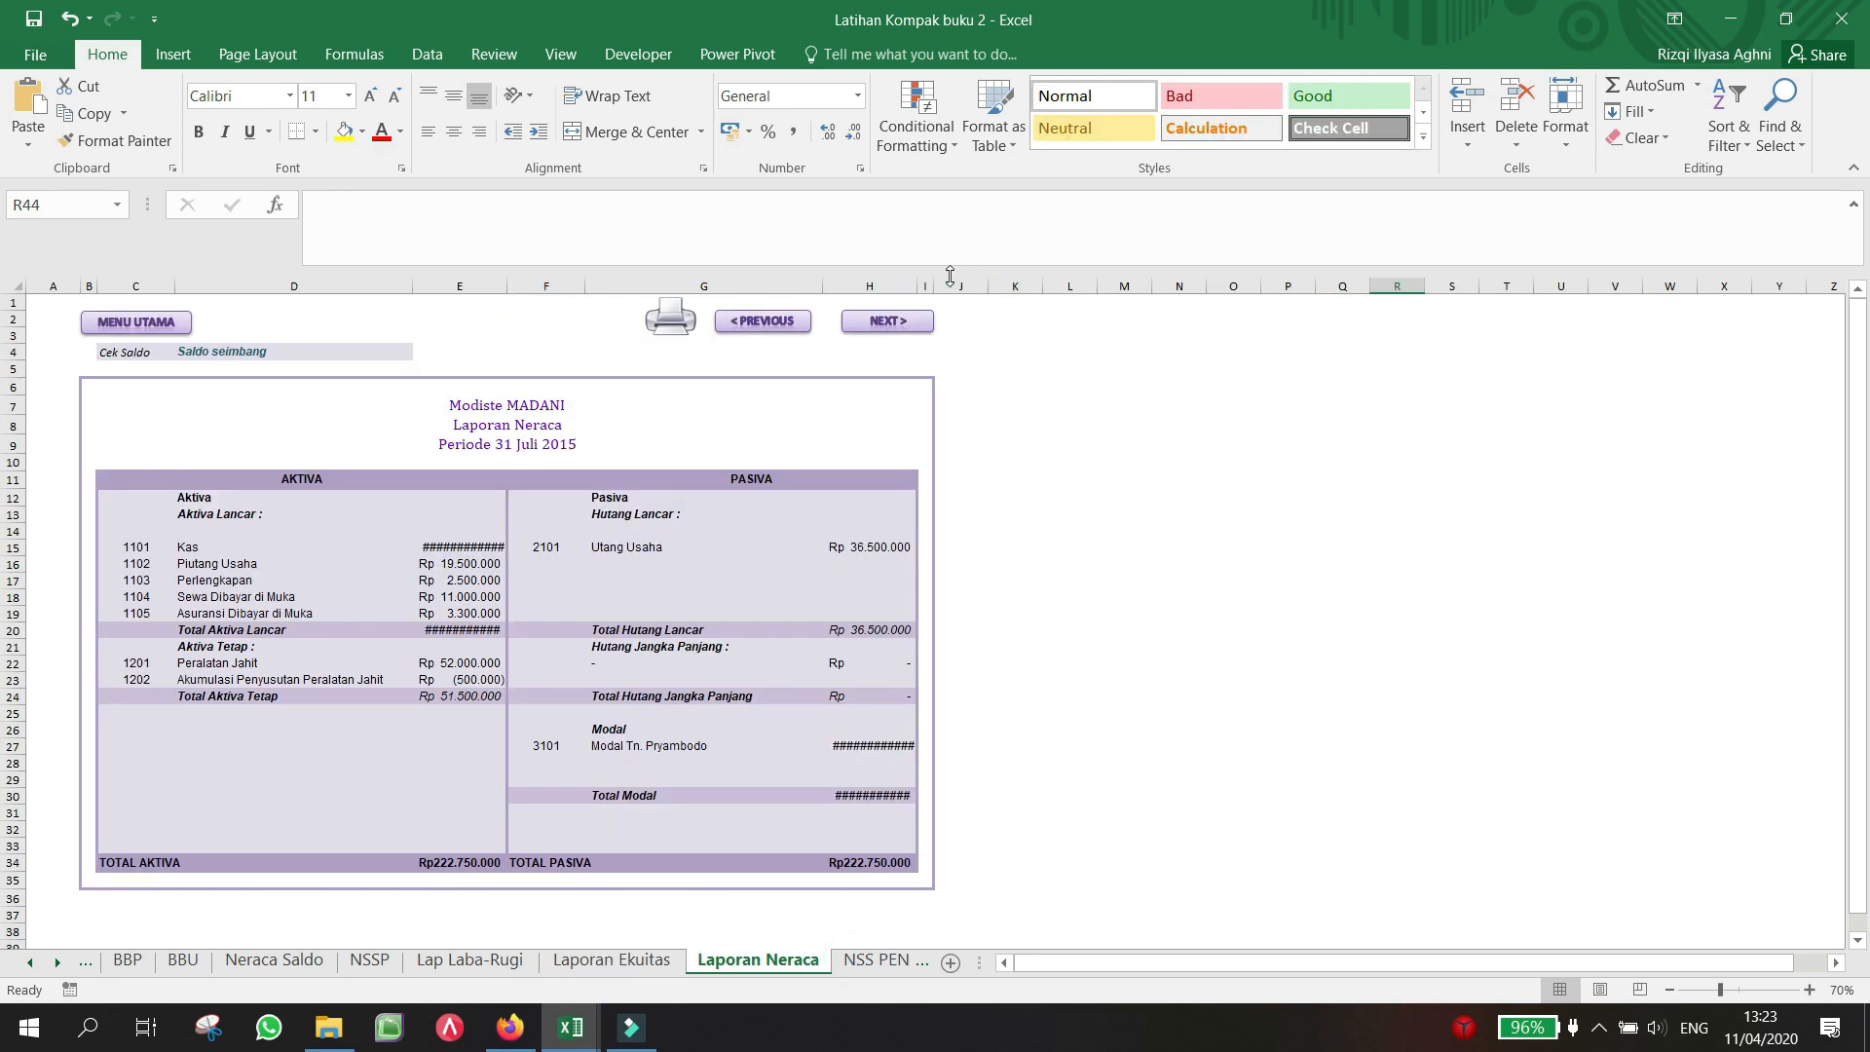
pyautogui.doubleClick(916, 286)
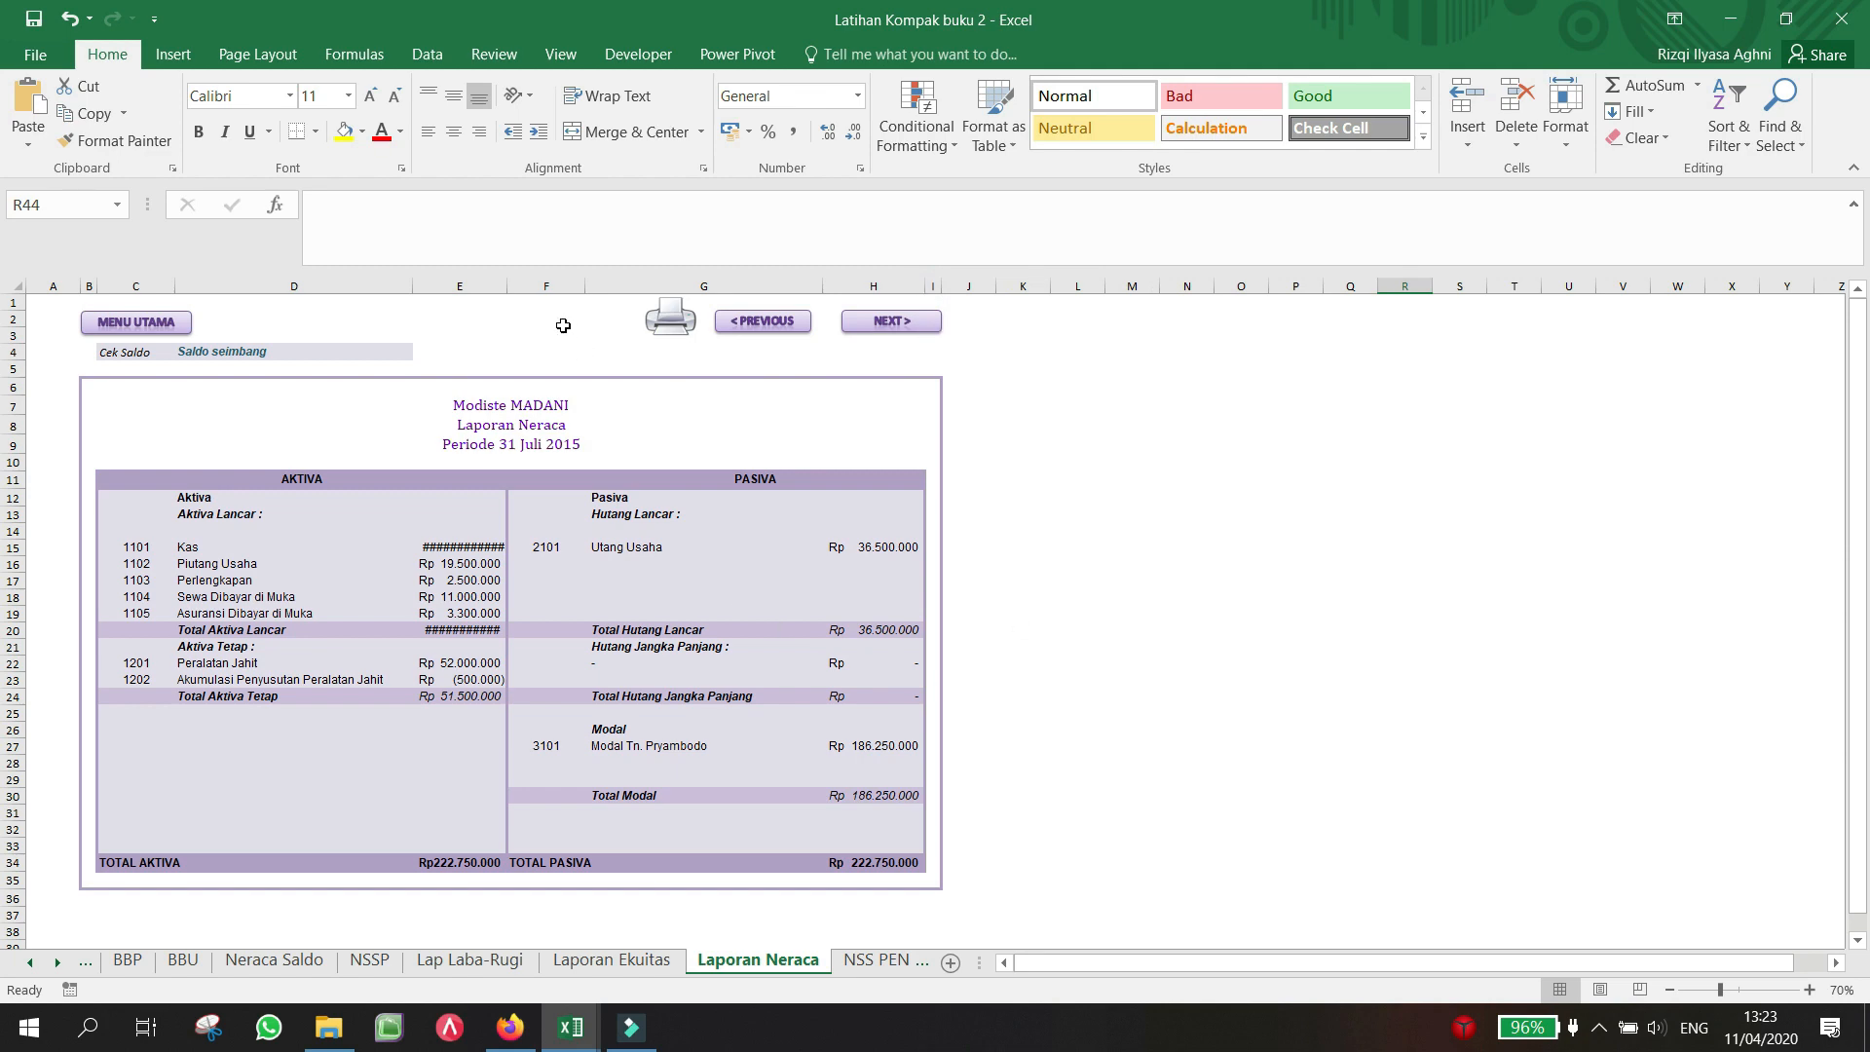
pyautogui.doubleClick(506, 287)
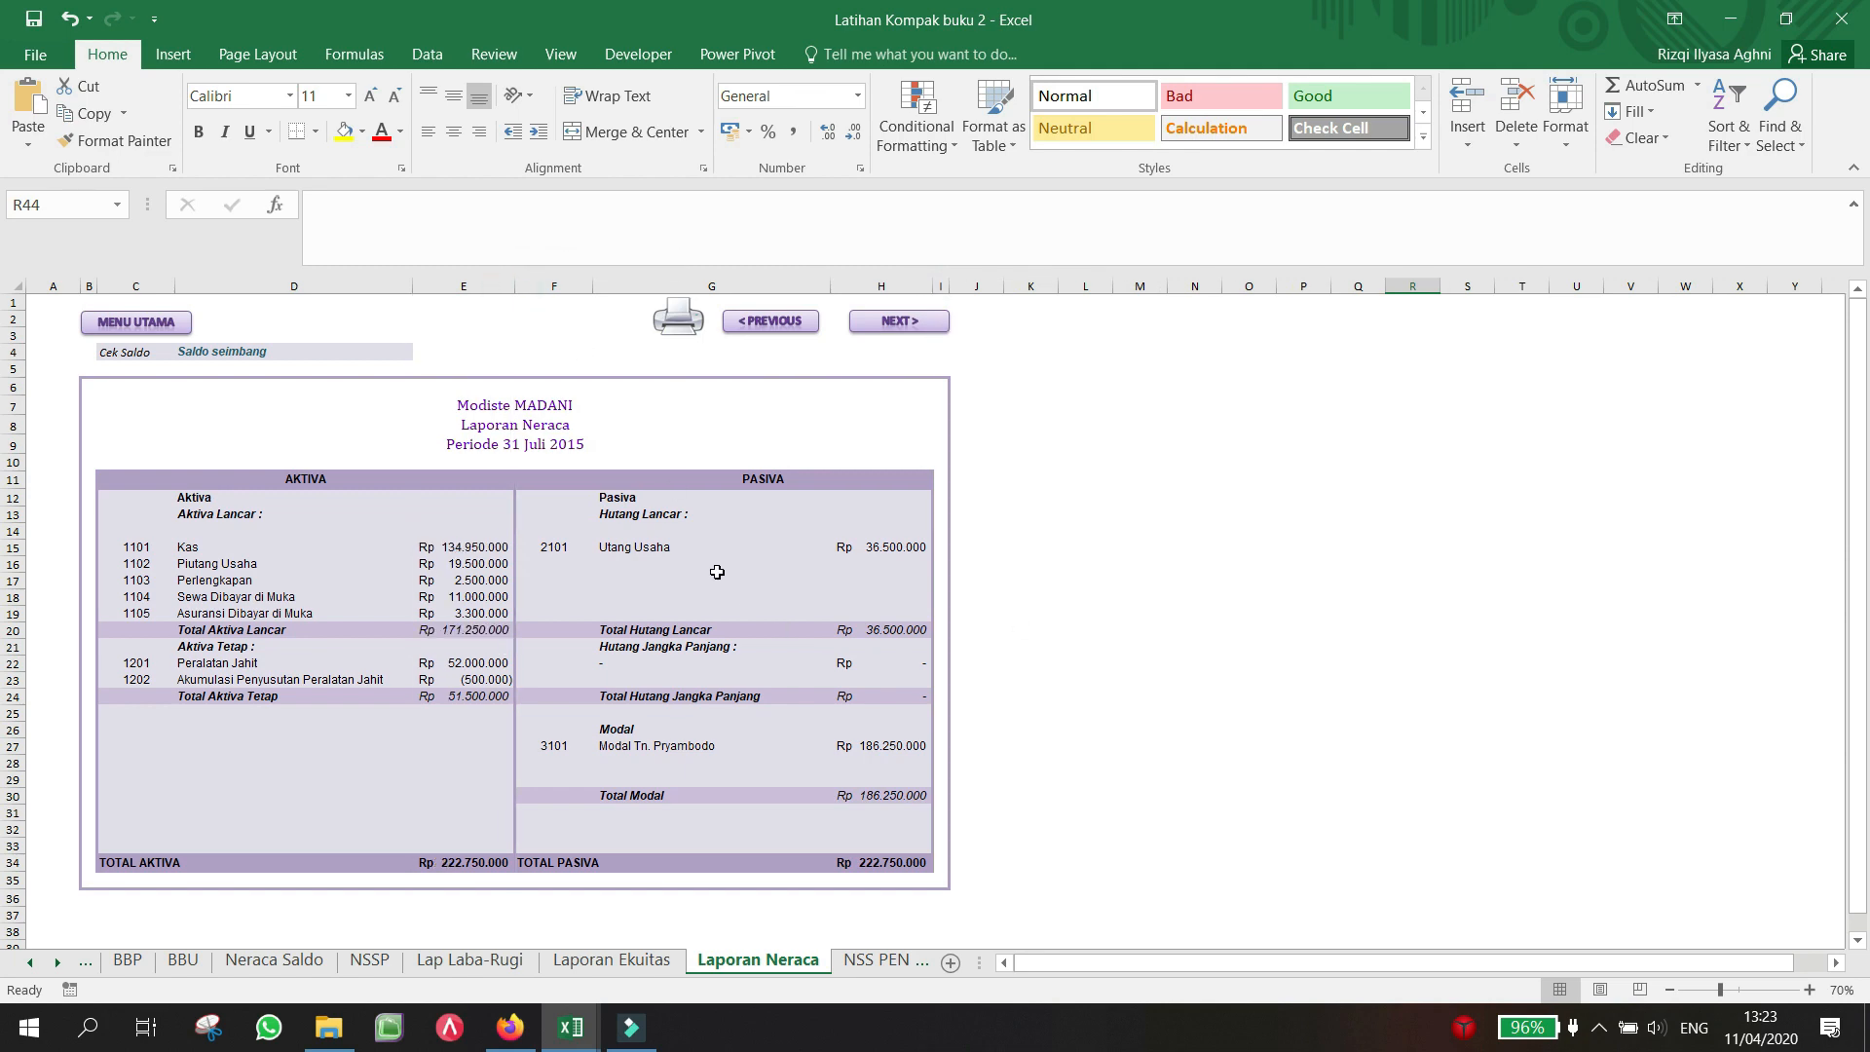
pyautogui.keyDown('ctrl'); pyautogui.scroll(2, 716, 571); pyautogui.keyUp('ctrl')
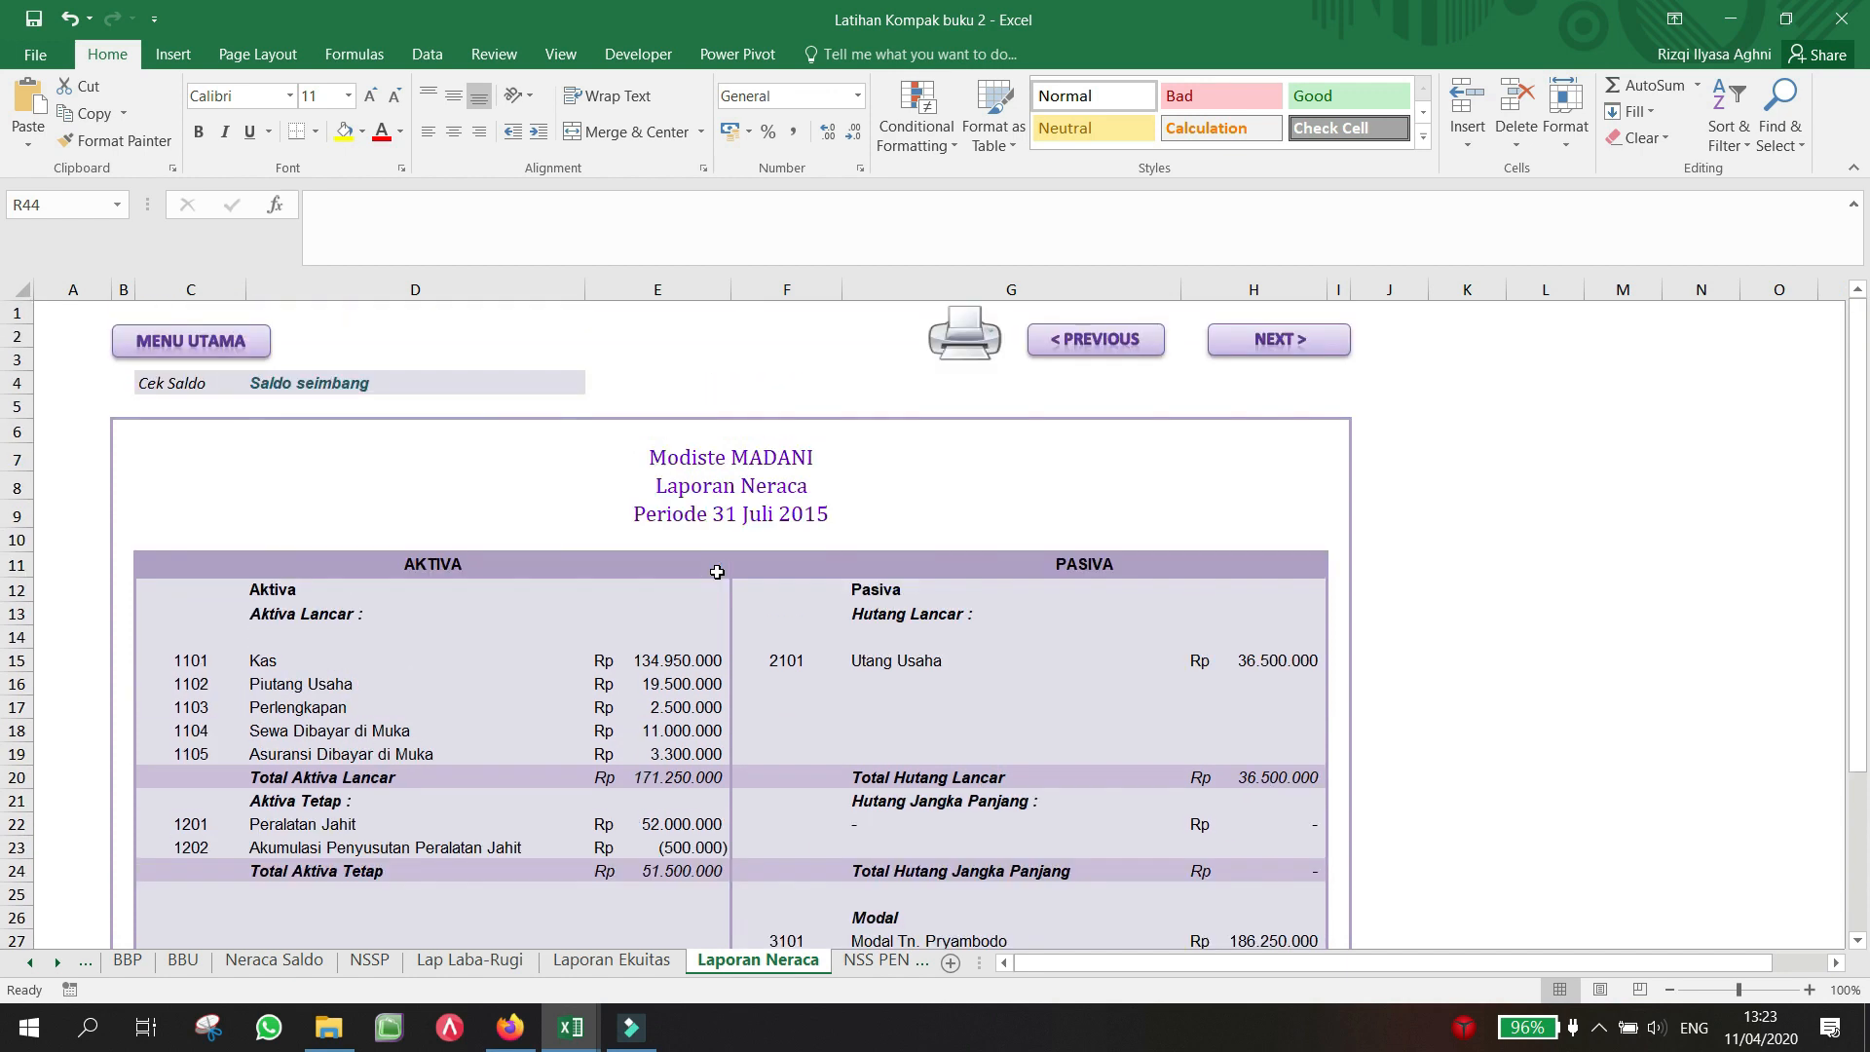
# Step: Inspect the Kas amount formula on the Laporan Neraca sheet and review the report down to TOTAL AKTIVA and TOTAL PASIVA
pyautogui.click(665, 662)
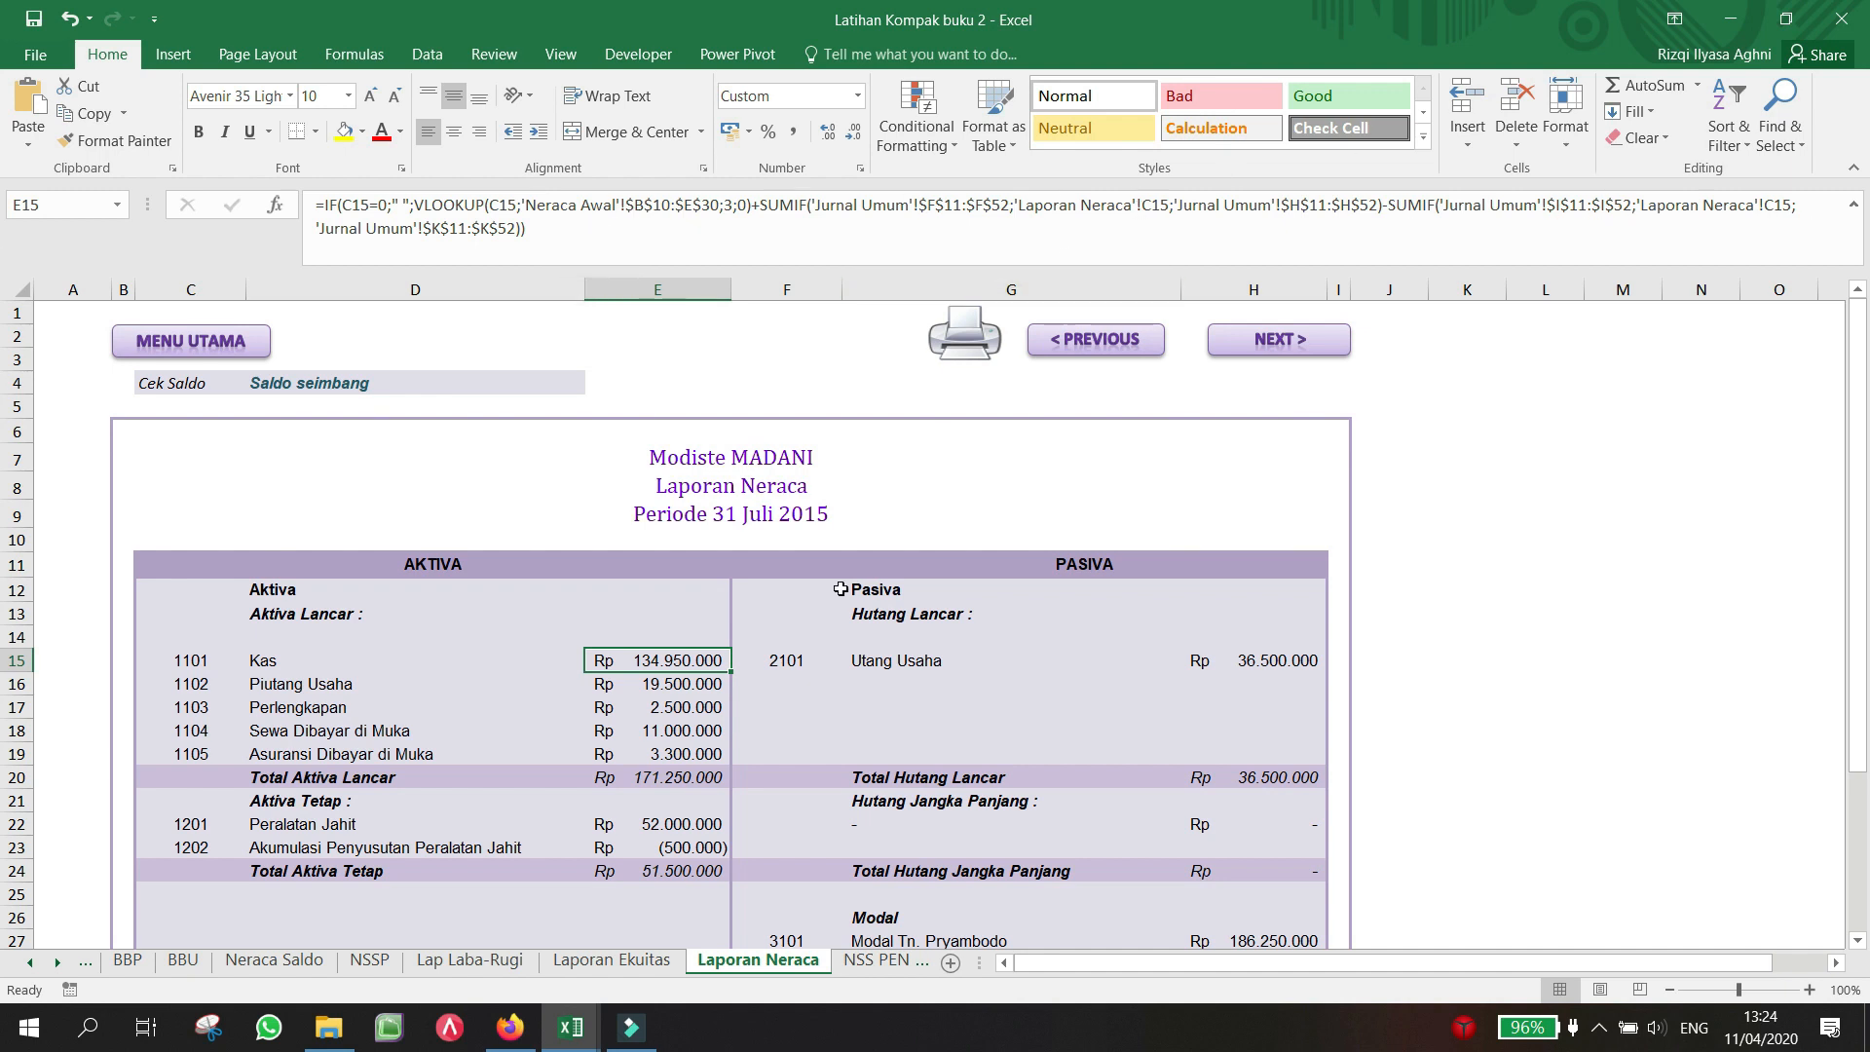
pyautogui.click(1620, 760)
pyautogui.scroll(-4, 1620, 760)
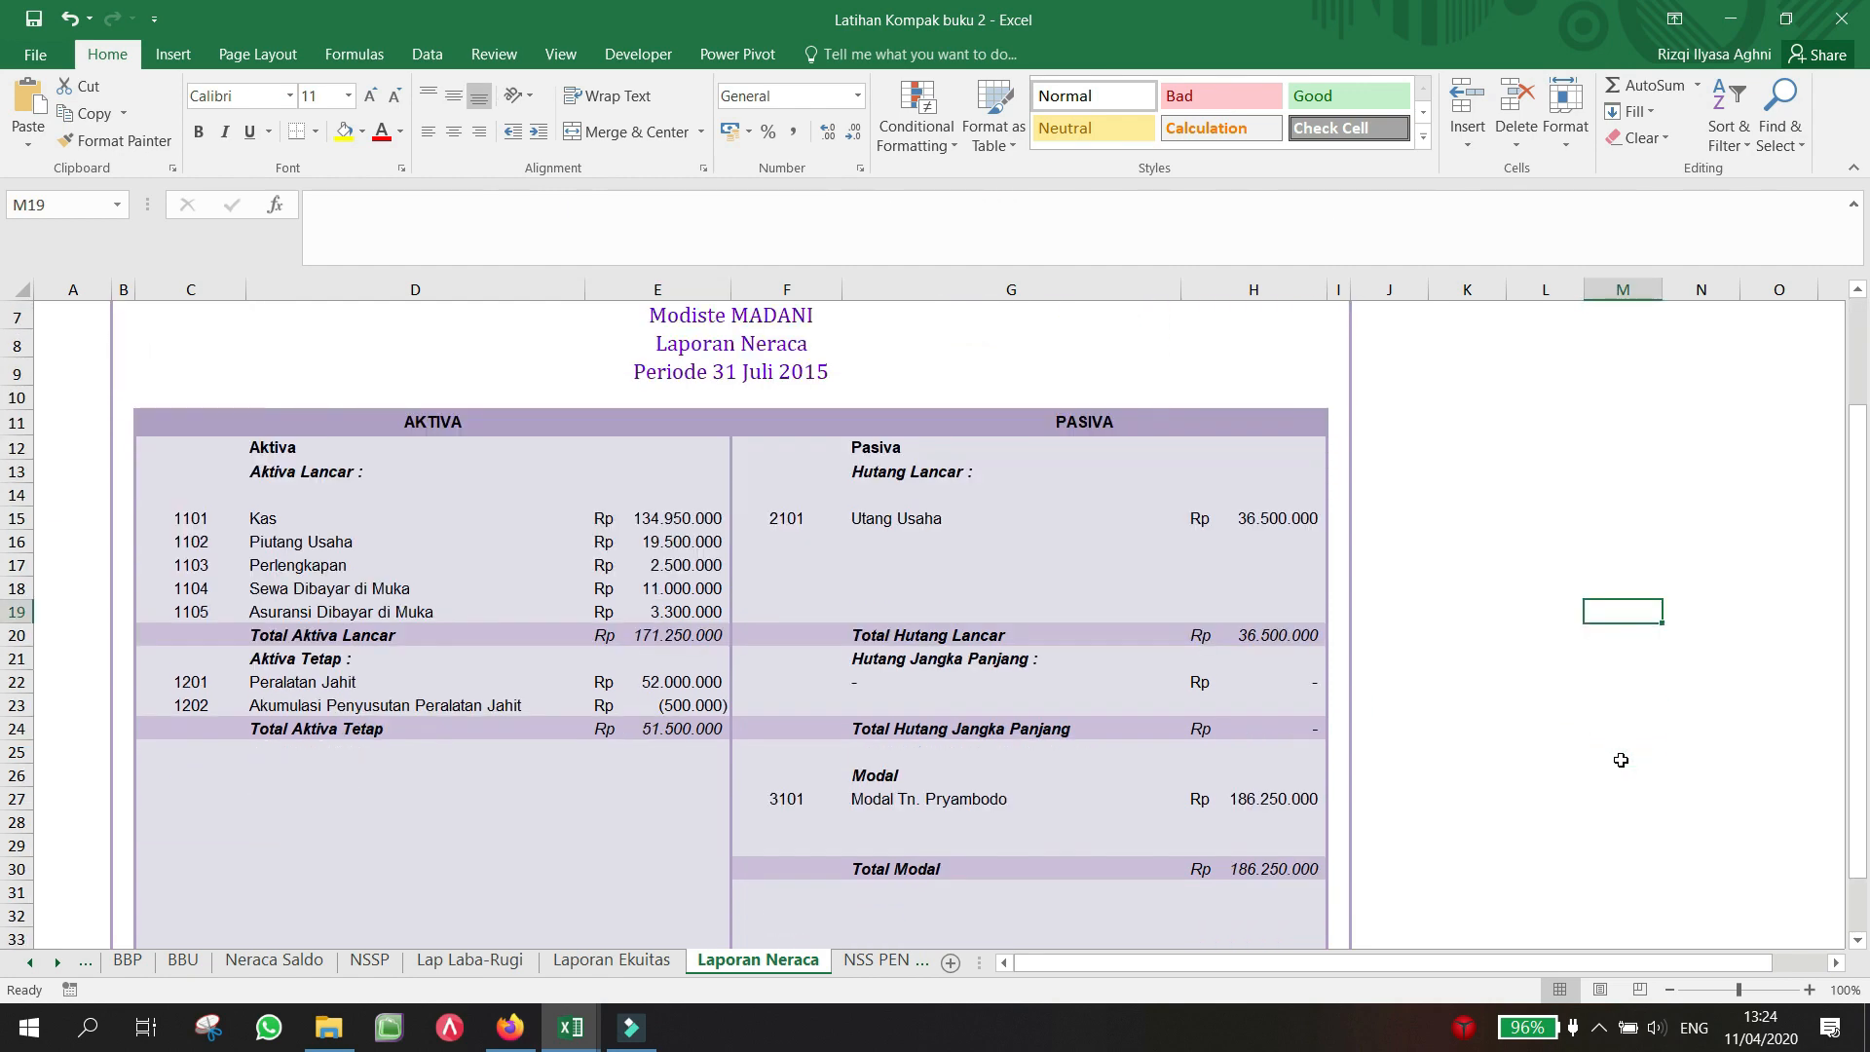
pyautogui.scroll(4, 901, 732)
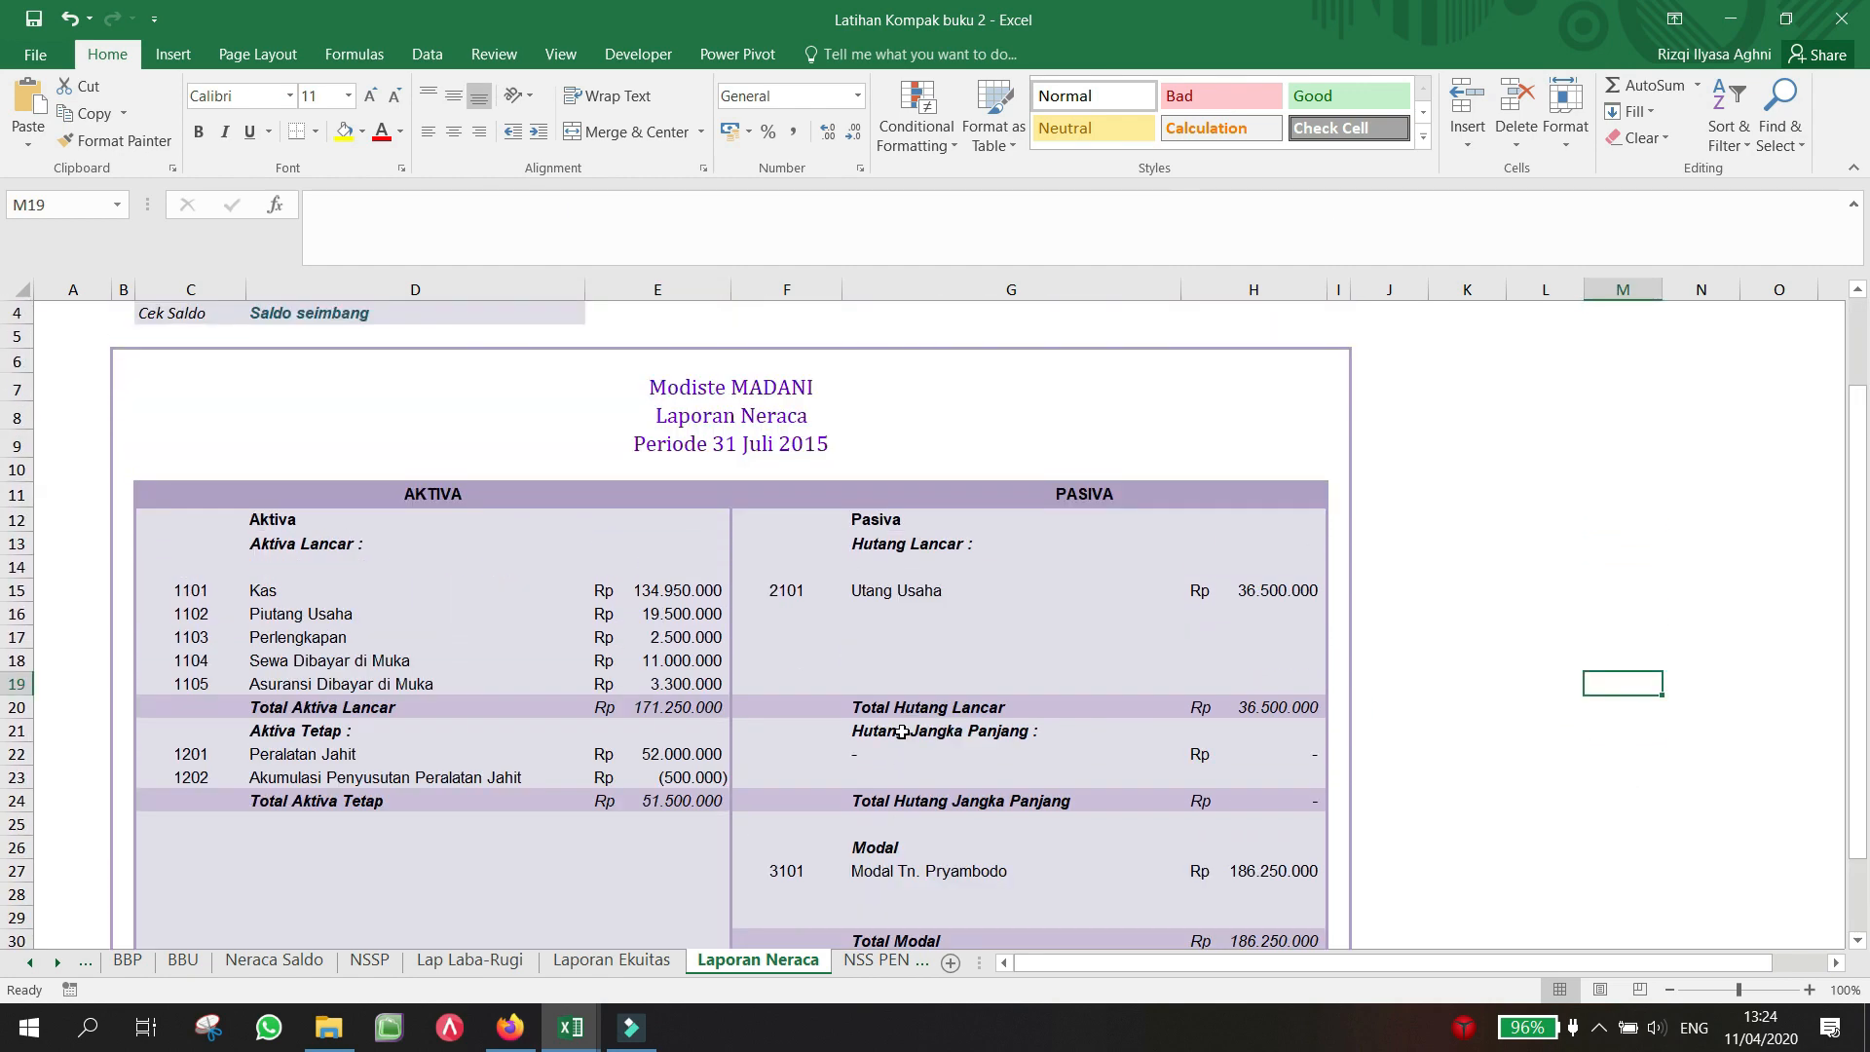
pyautogui.scroll(-3, 902, 732)
pyautogui.scroll(-1, 901, 731)
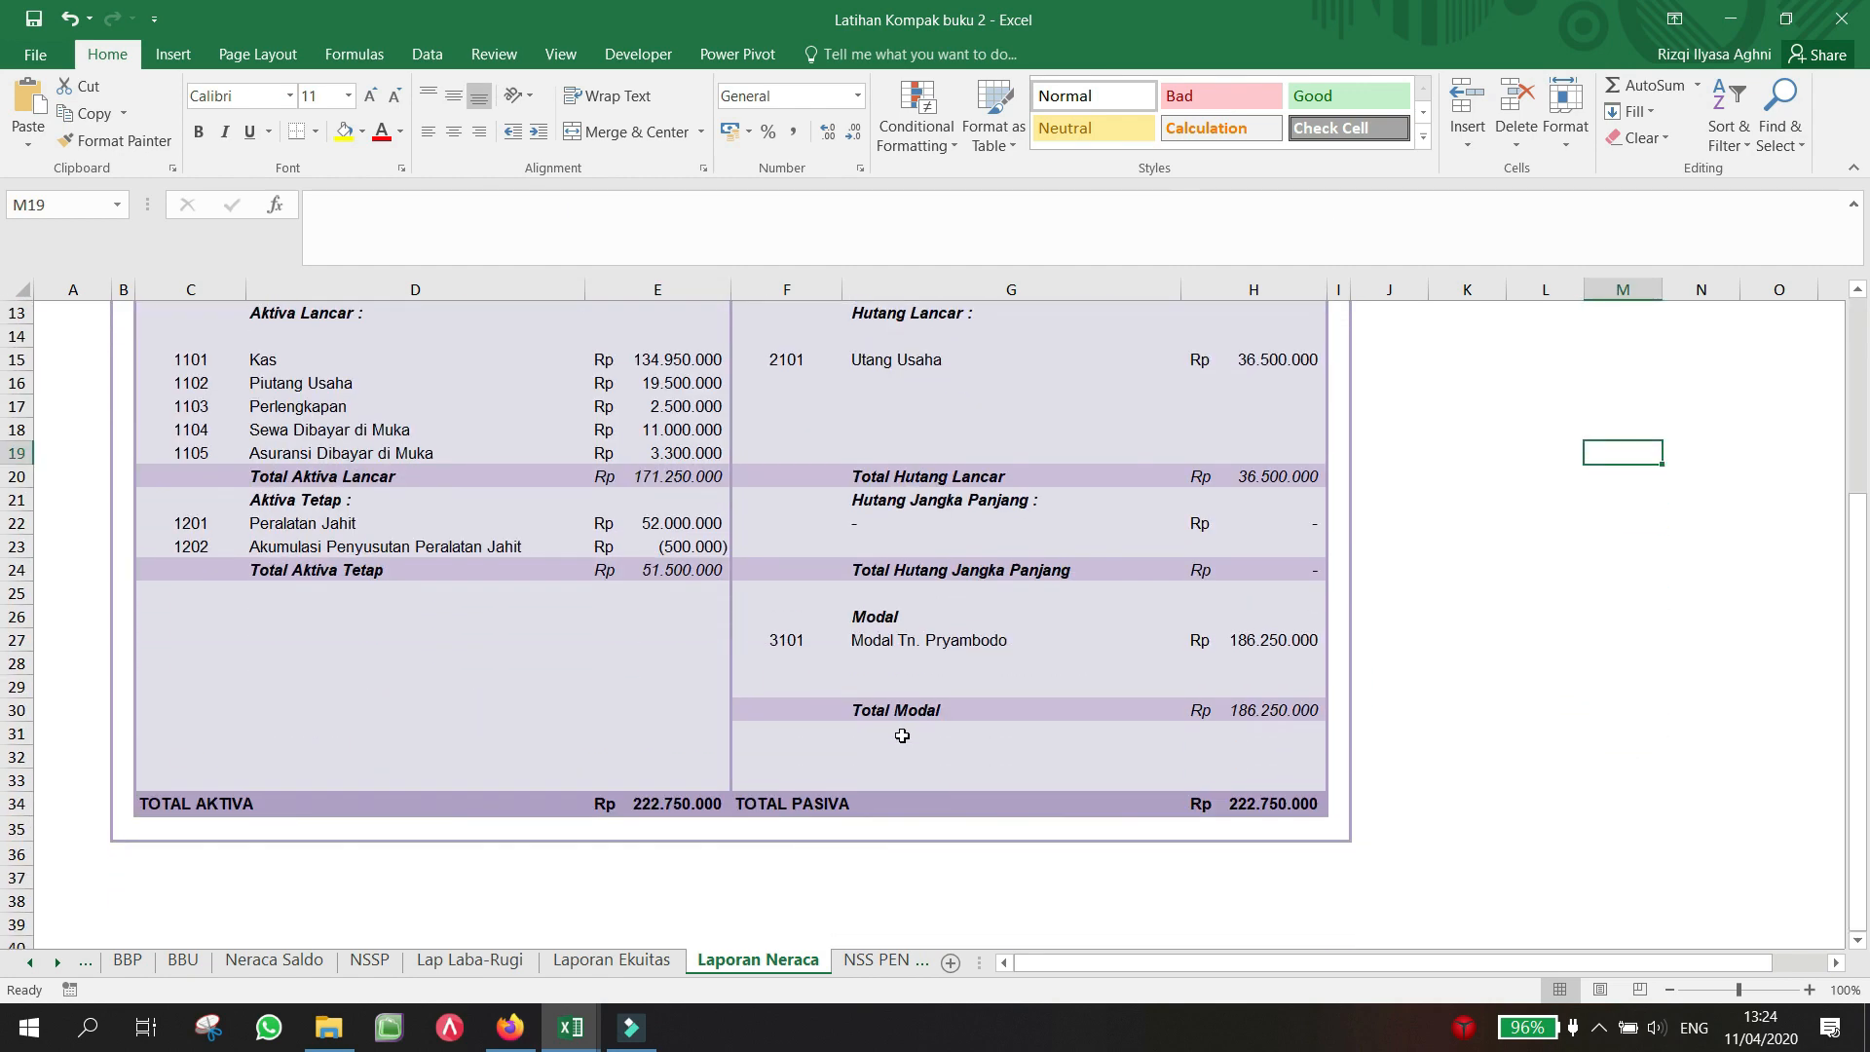
# Step: View the NSS PENUTUP sheet and the print-ready Lap Laba-Rugi, Laporan Ekuitas and Laporan Neraca Siap Cetak sheets
pyautogui.click(886, 962)
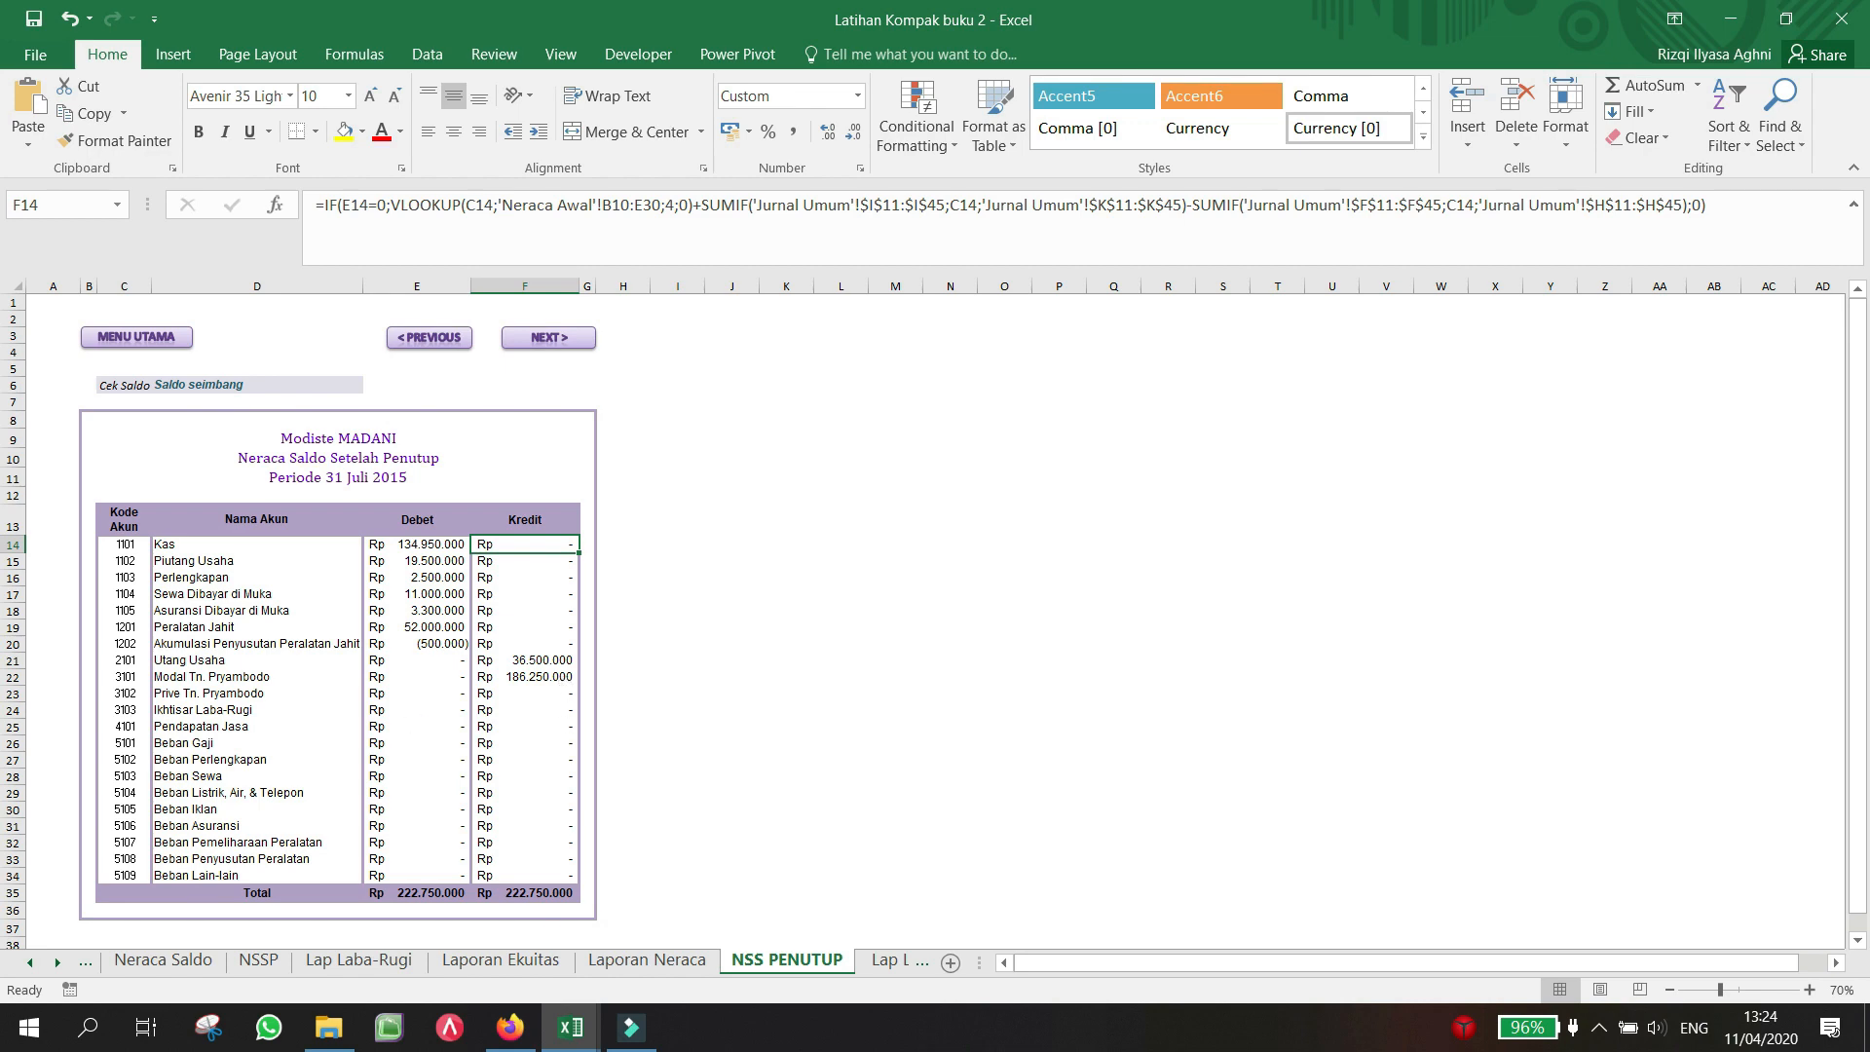
pyautogui.click(886, 960)
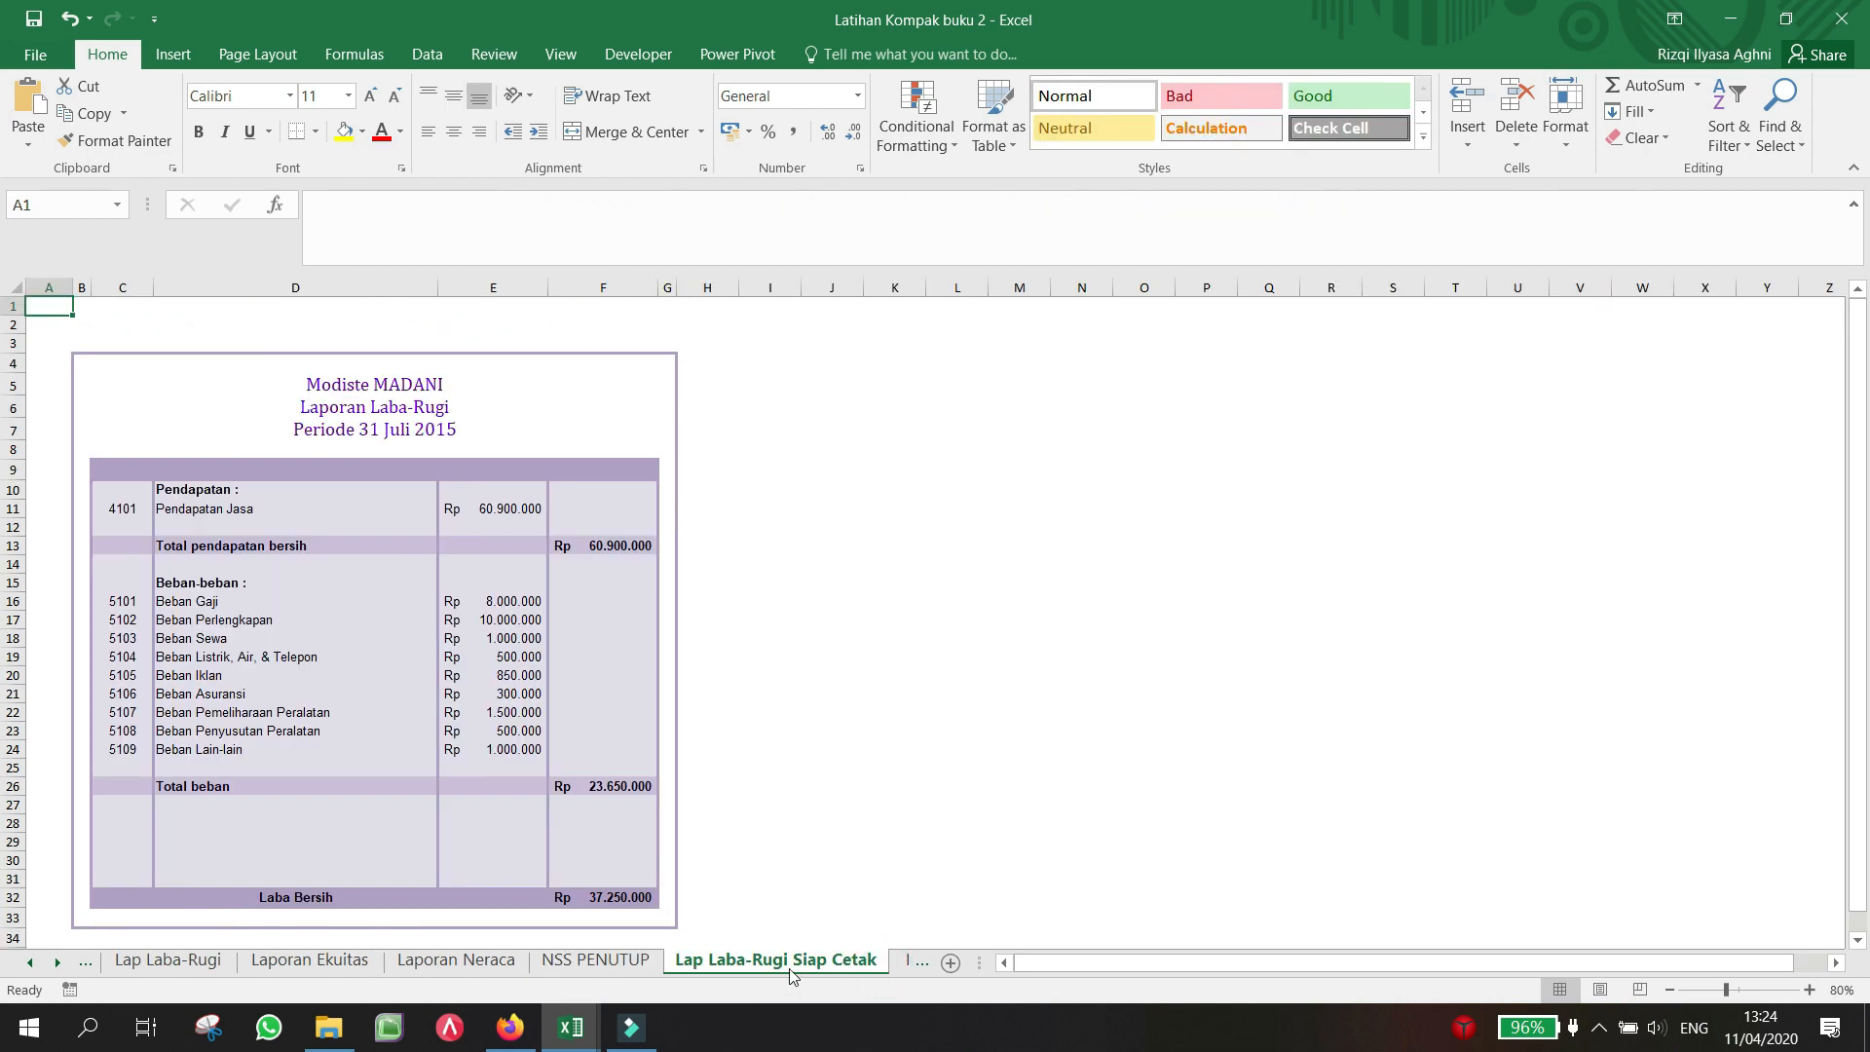
pyautogui.click(913, 962)
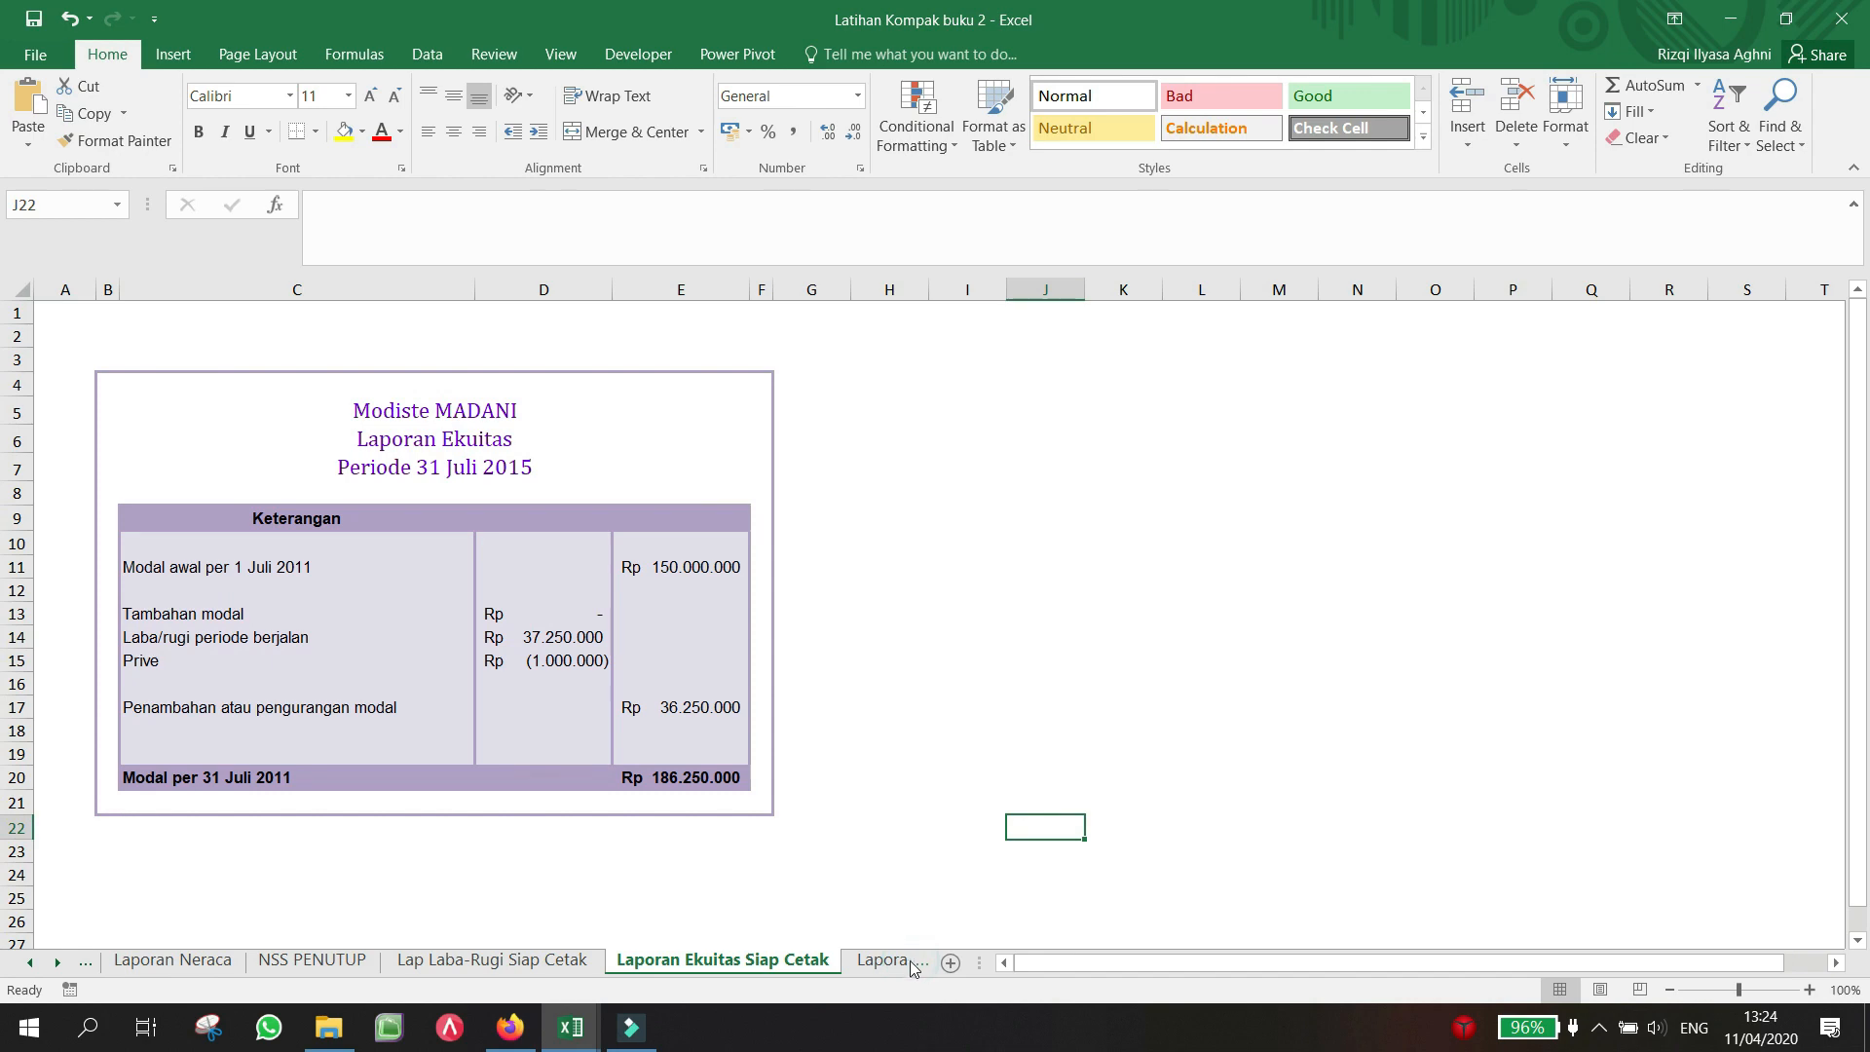
pyautogui.click(913, 962)
pyautogui.click(255, 959)
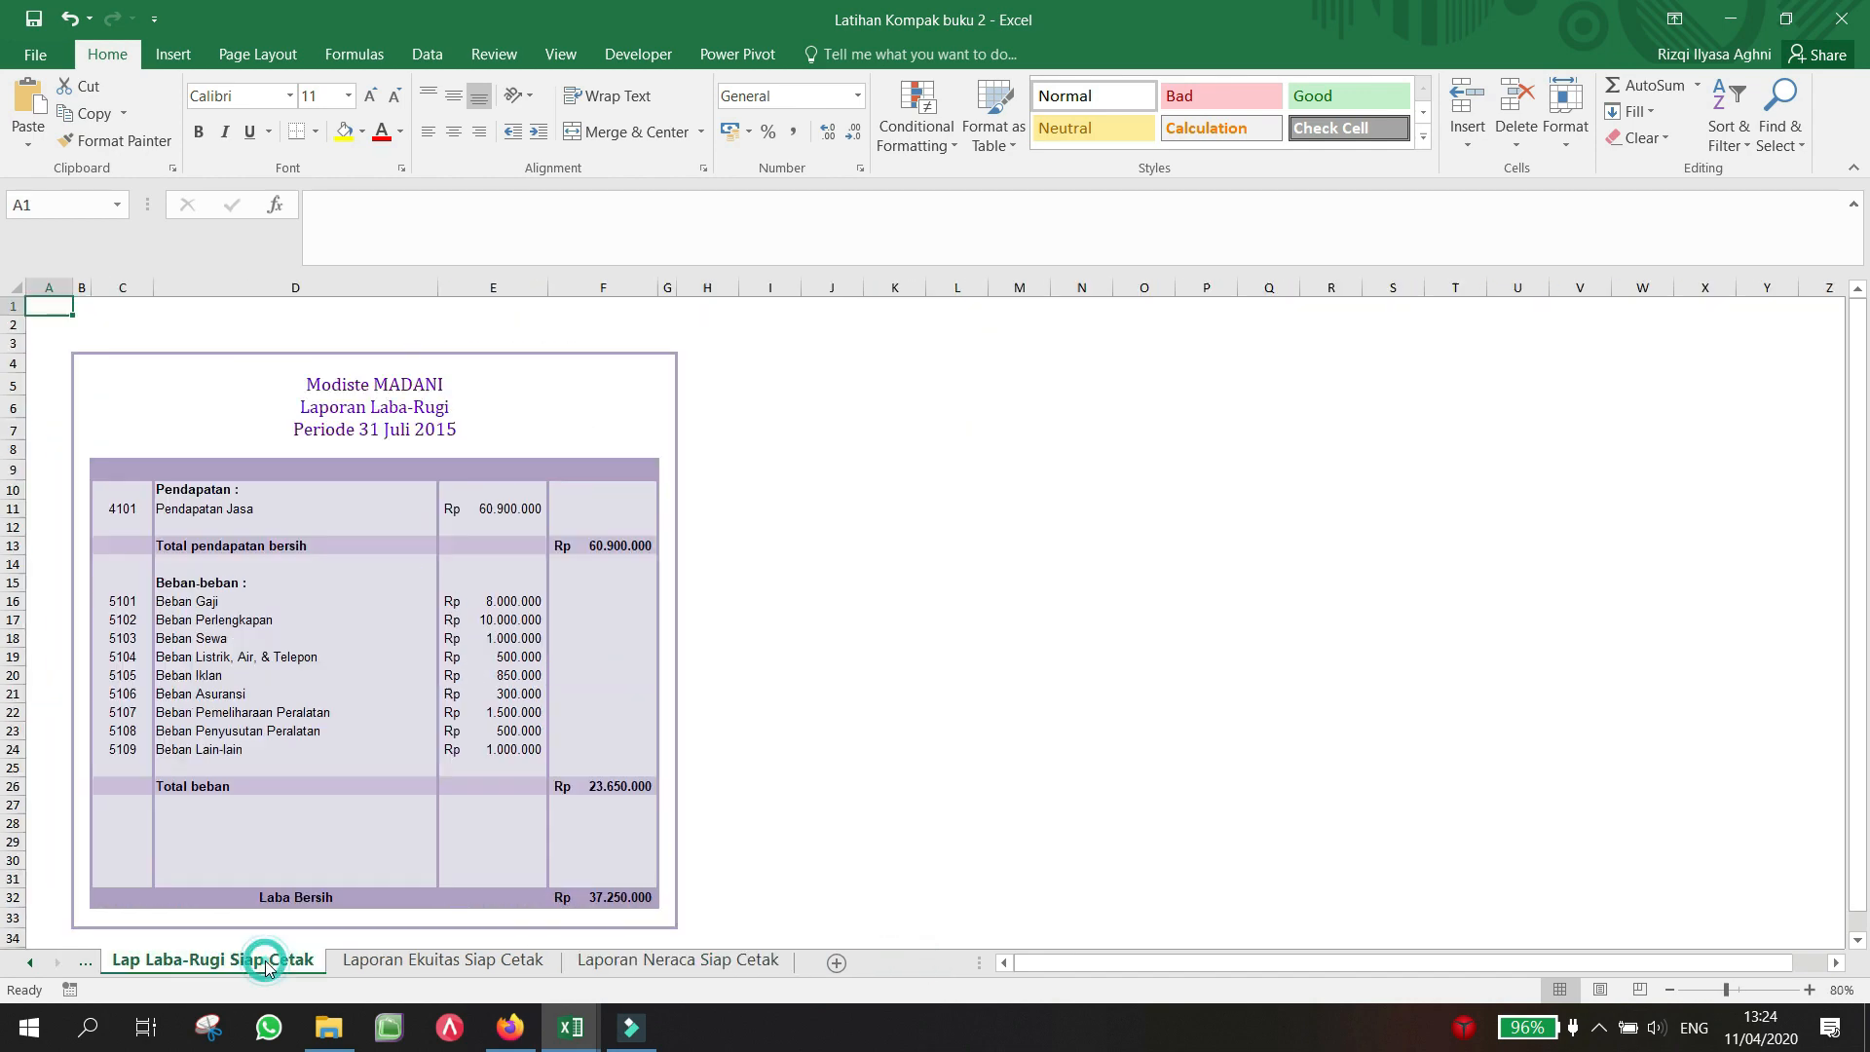
pyautogui.click(447, 962)
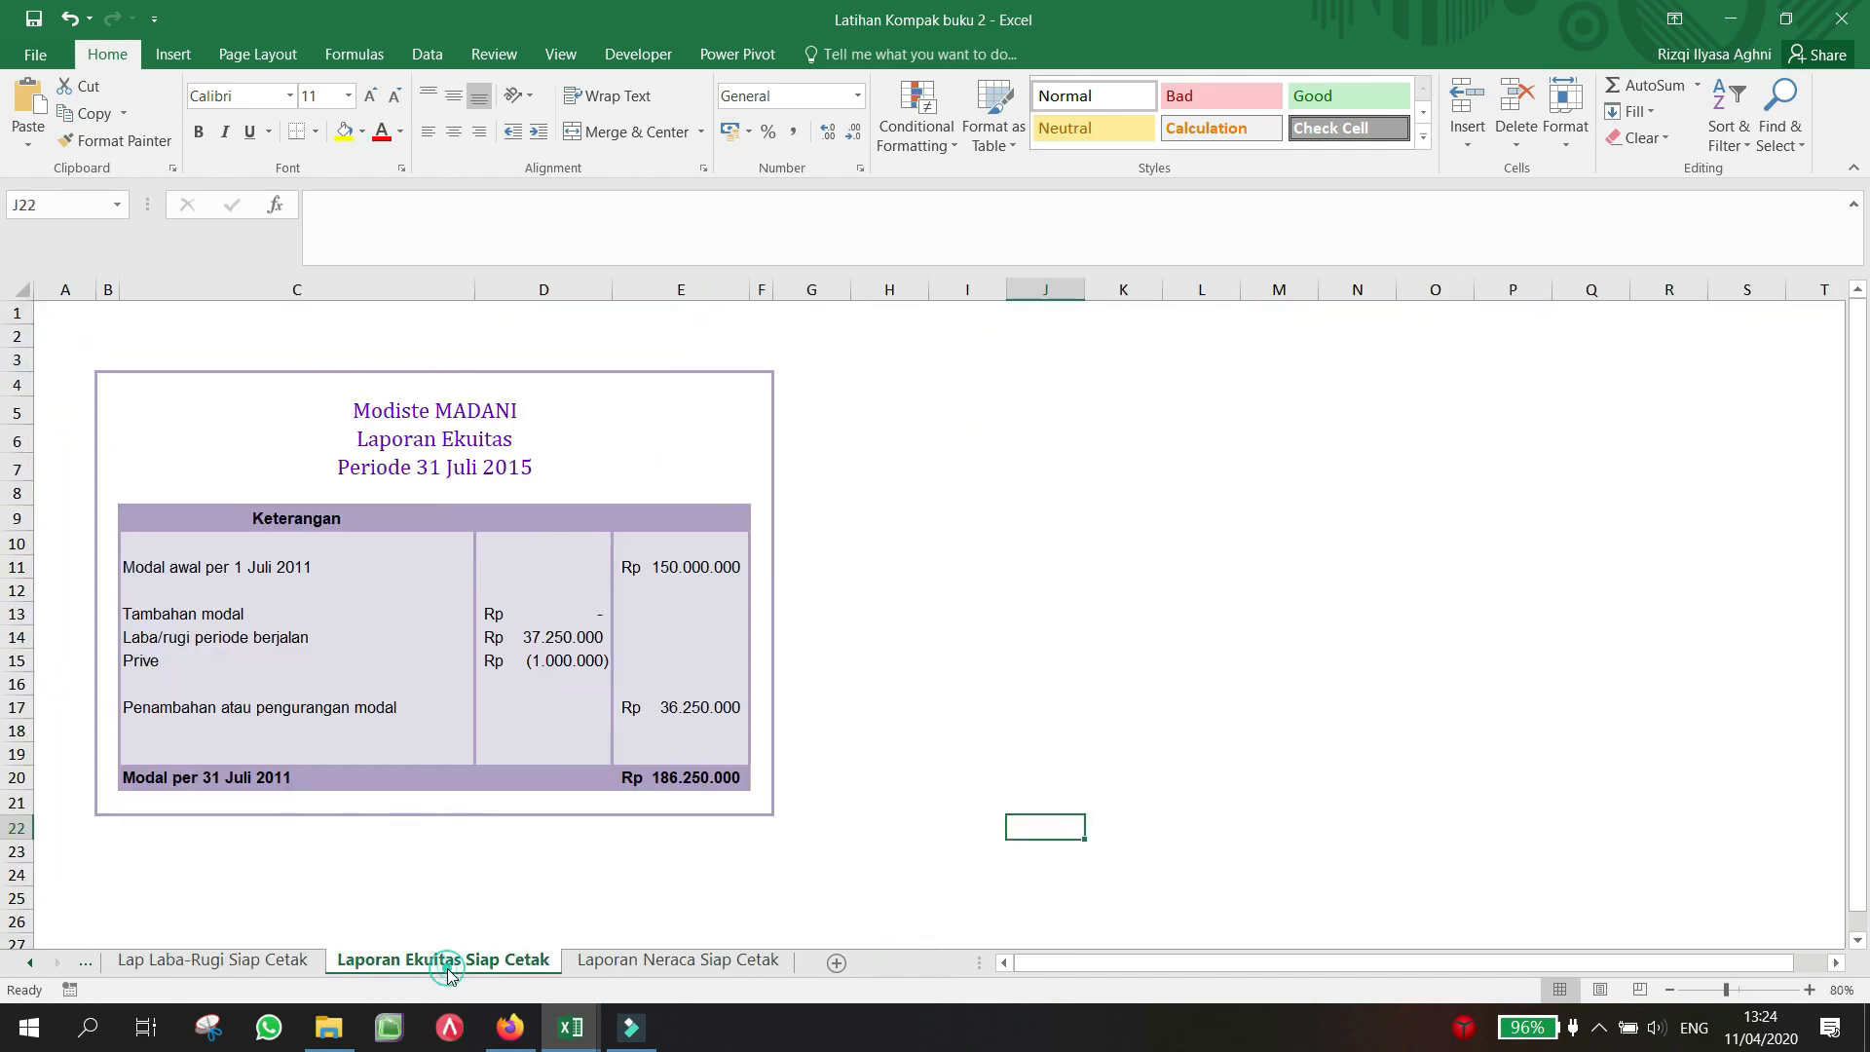
pyautogui.click(697, 964)
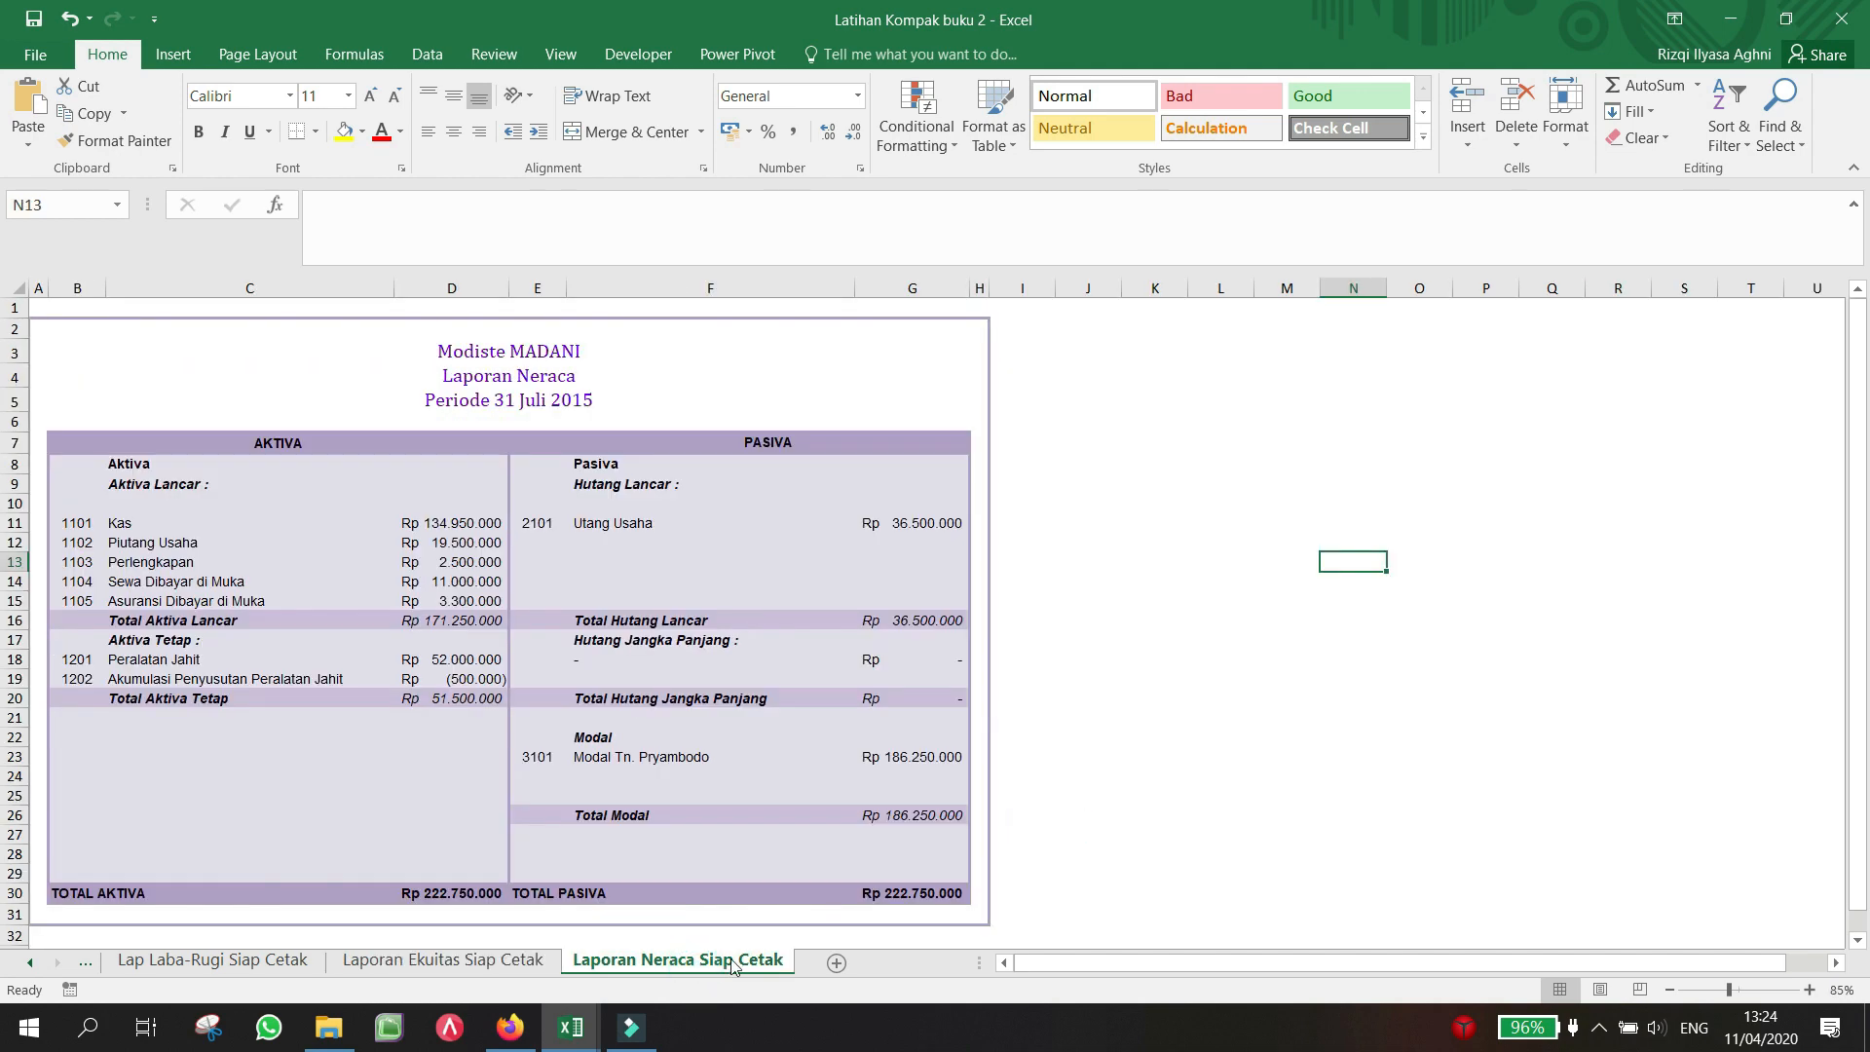
# Step: Compare the Laporan Neraca sheet with the print-ready Laporan Ekuitas Siap Cetak sheet, ending on Laporan Neraca
pyautogui.click(86, 962)
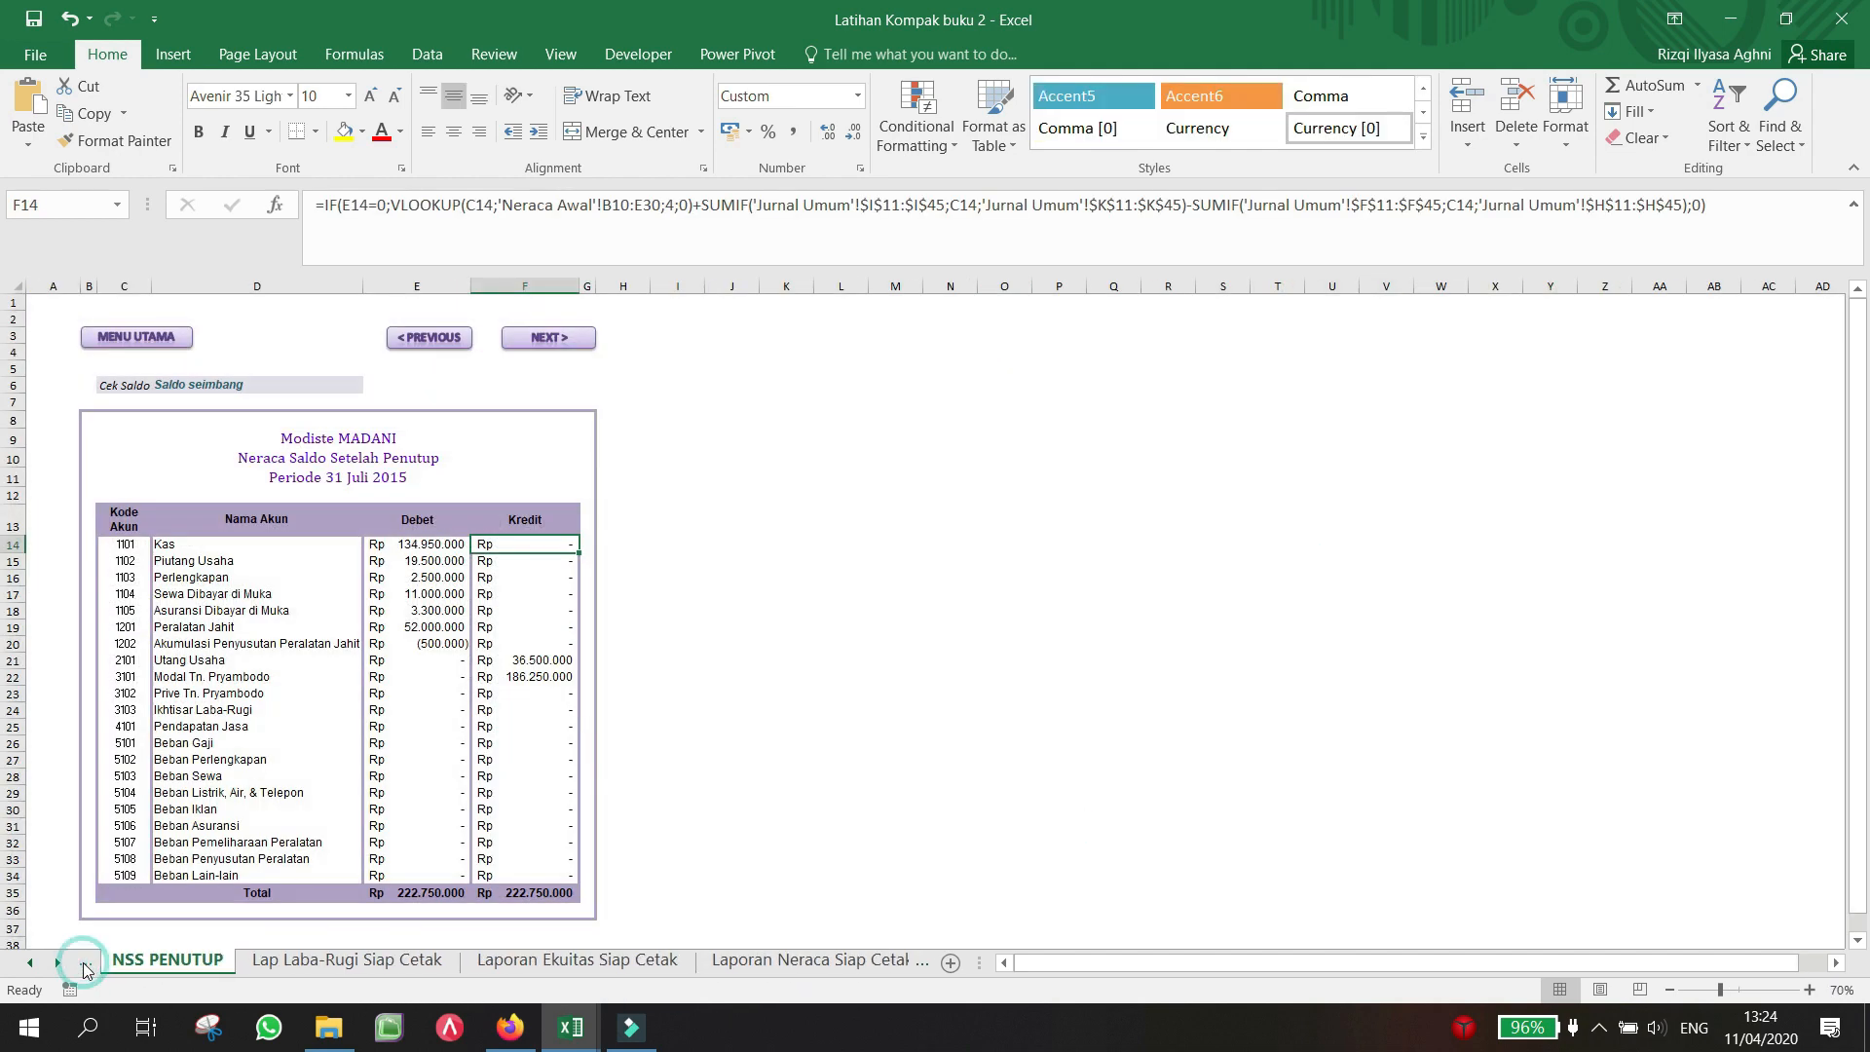
pyautogui.click(86, 962)
pyautogui.scroll(4, 349, 782)
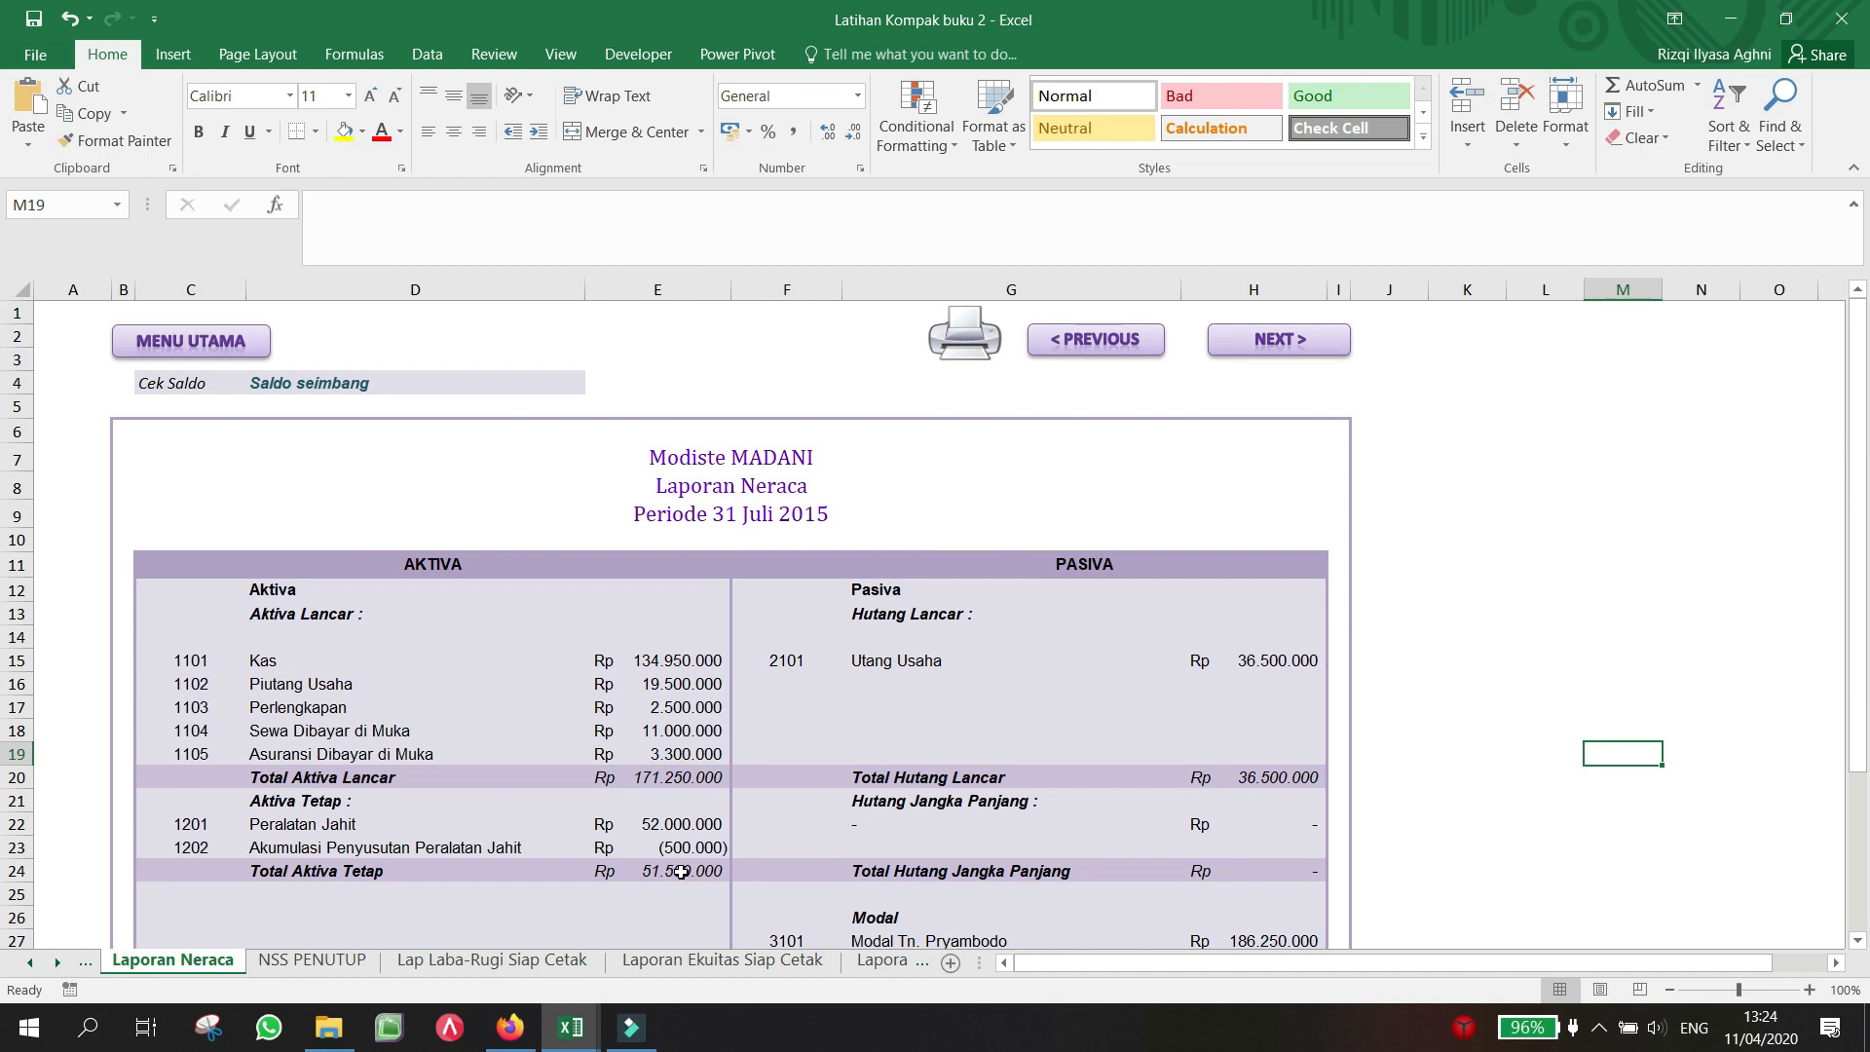
pyautogui.click(825, 964)
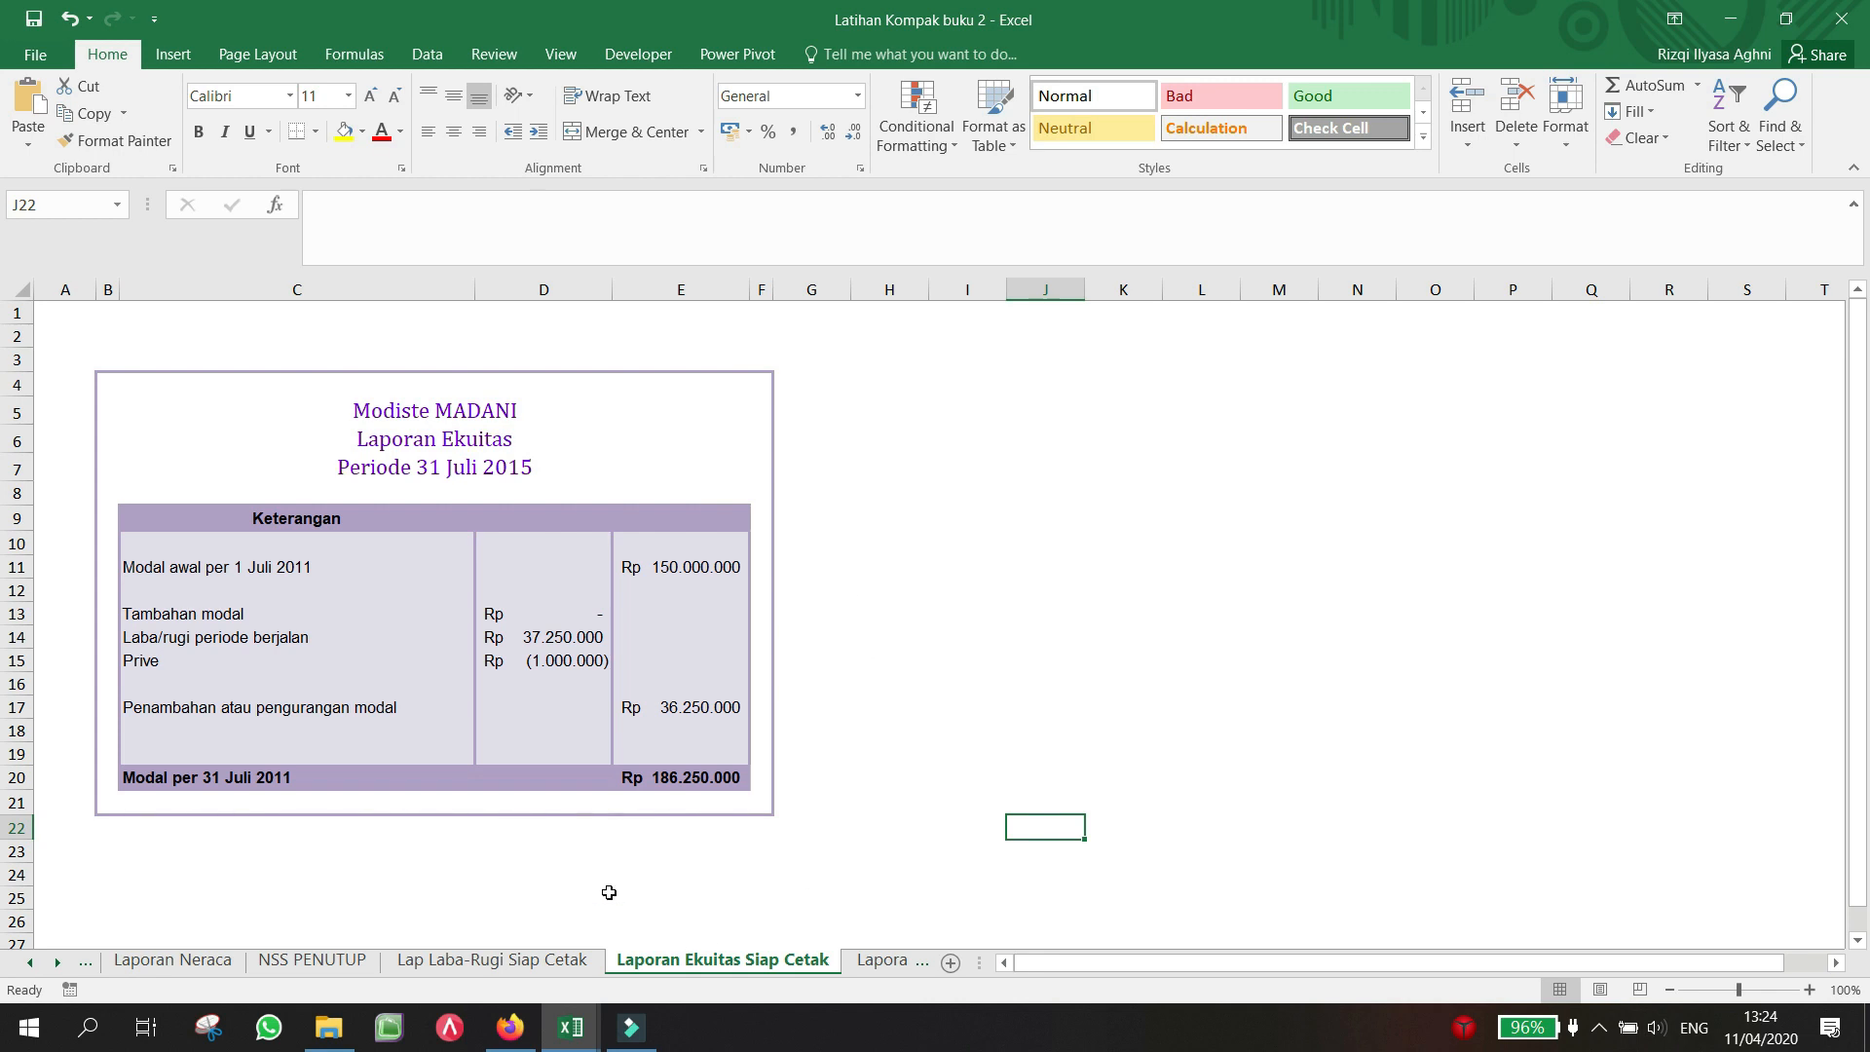
pyautogui.click(140, 964)
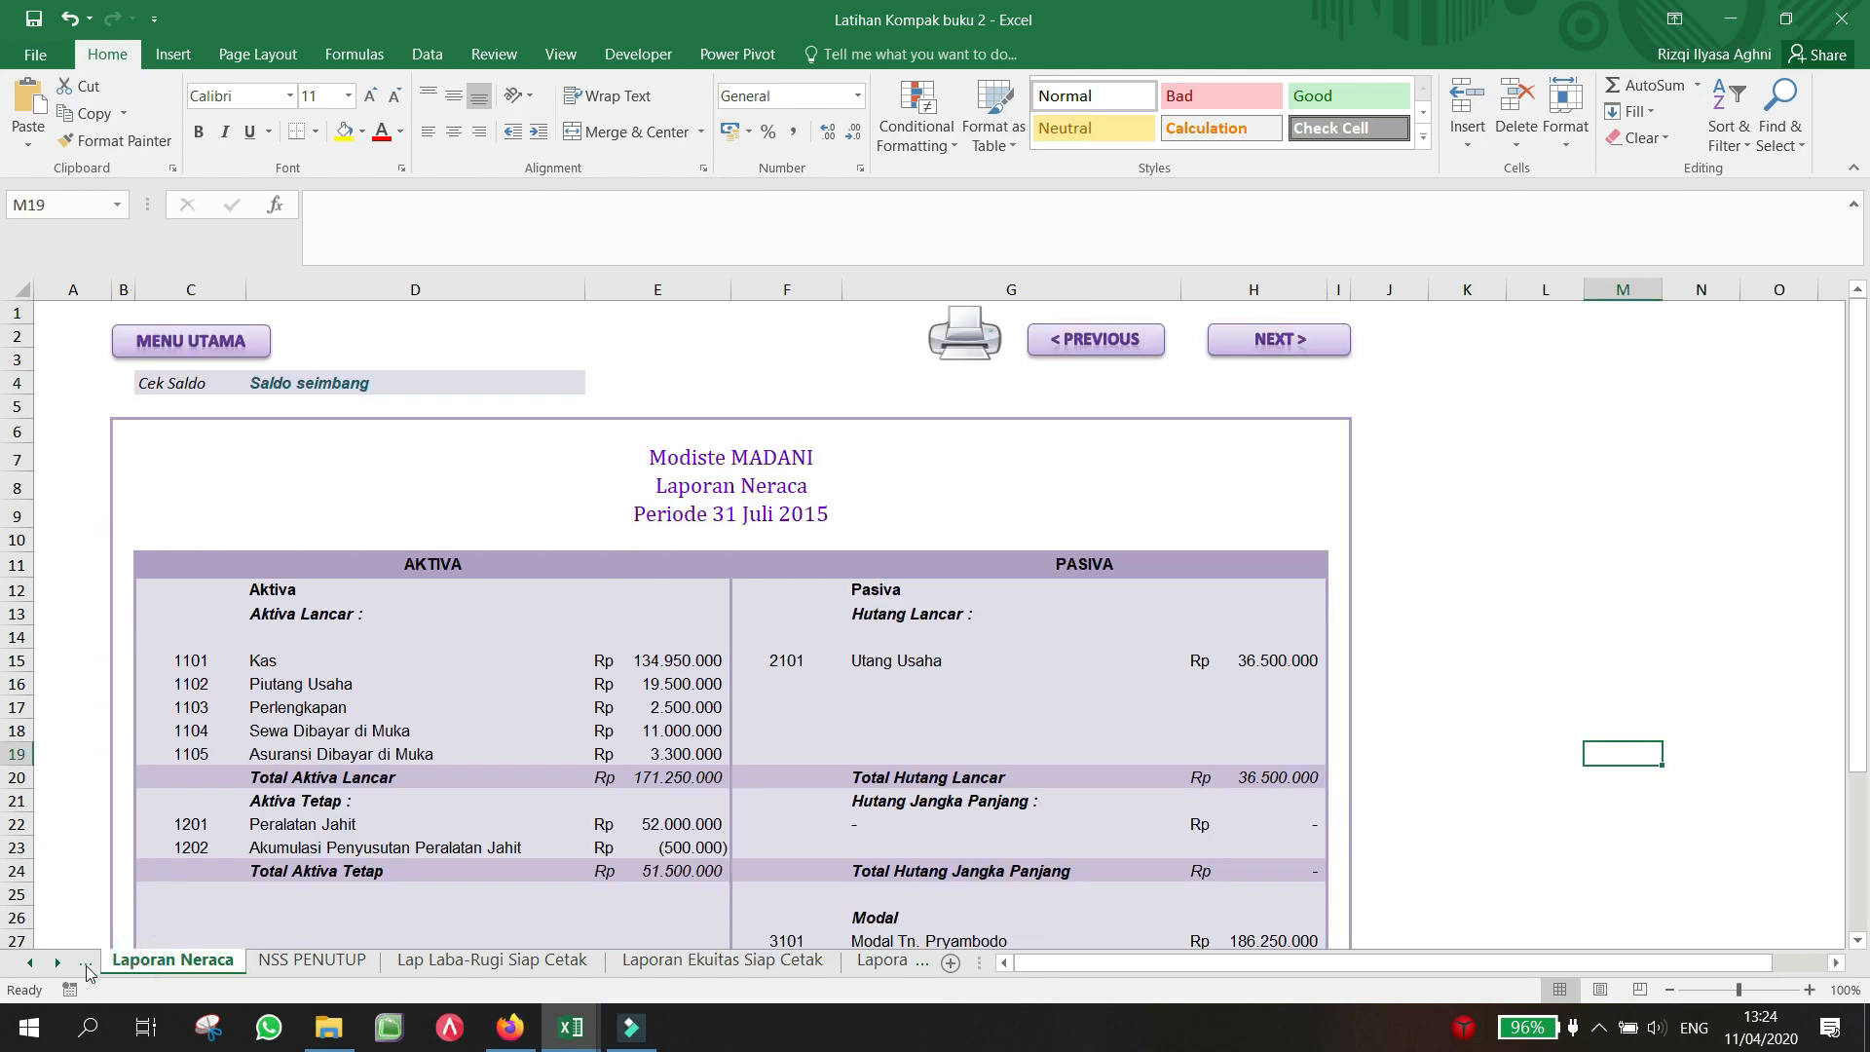
# Step: Go back sheet by sheet from Laporan Neraca through the reports, ledgers and master data to the Menu Utama sheet
pyautogui.click(86, 965)
pyautogui.click(87, 966)
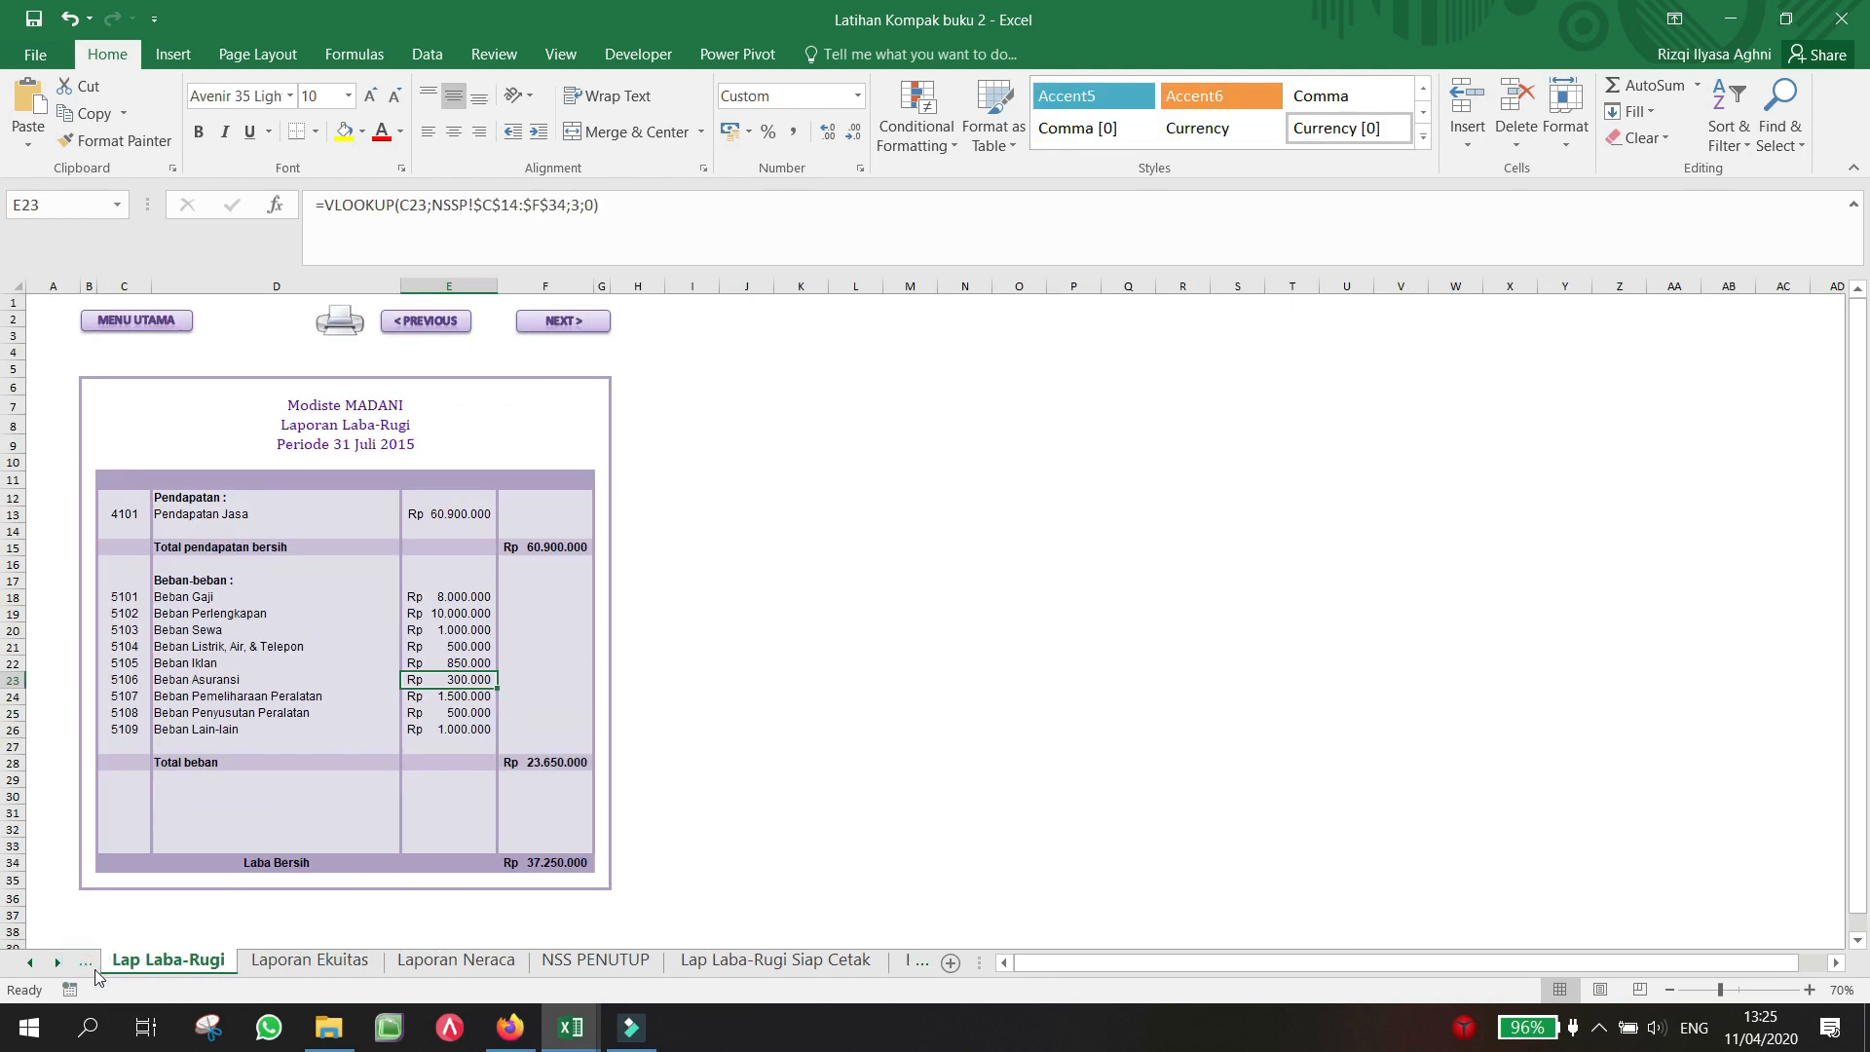
pyautogui.click(95, 967)
pyautogui.click(102, 973)
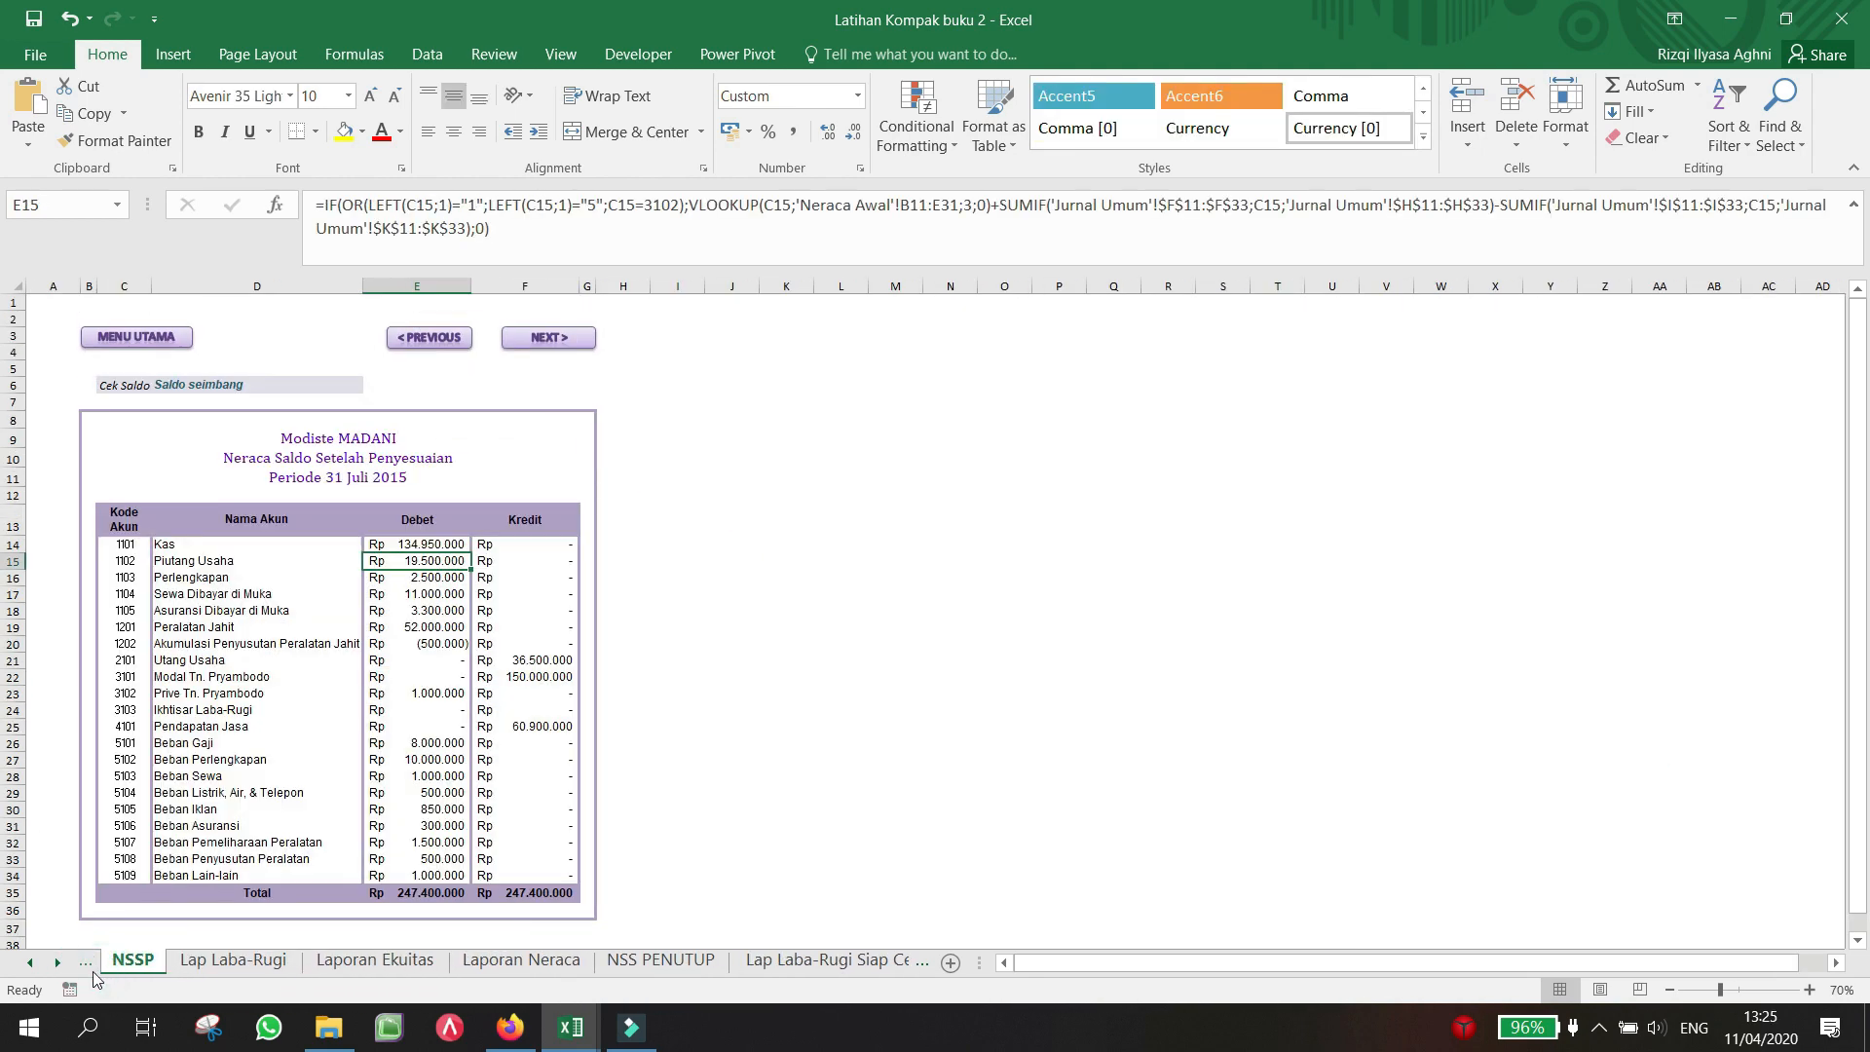
pyautogui.click(93, 971)
pyautogui.click(92, 972)
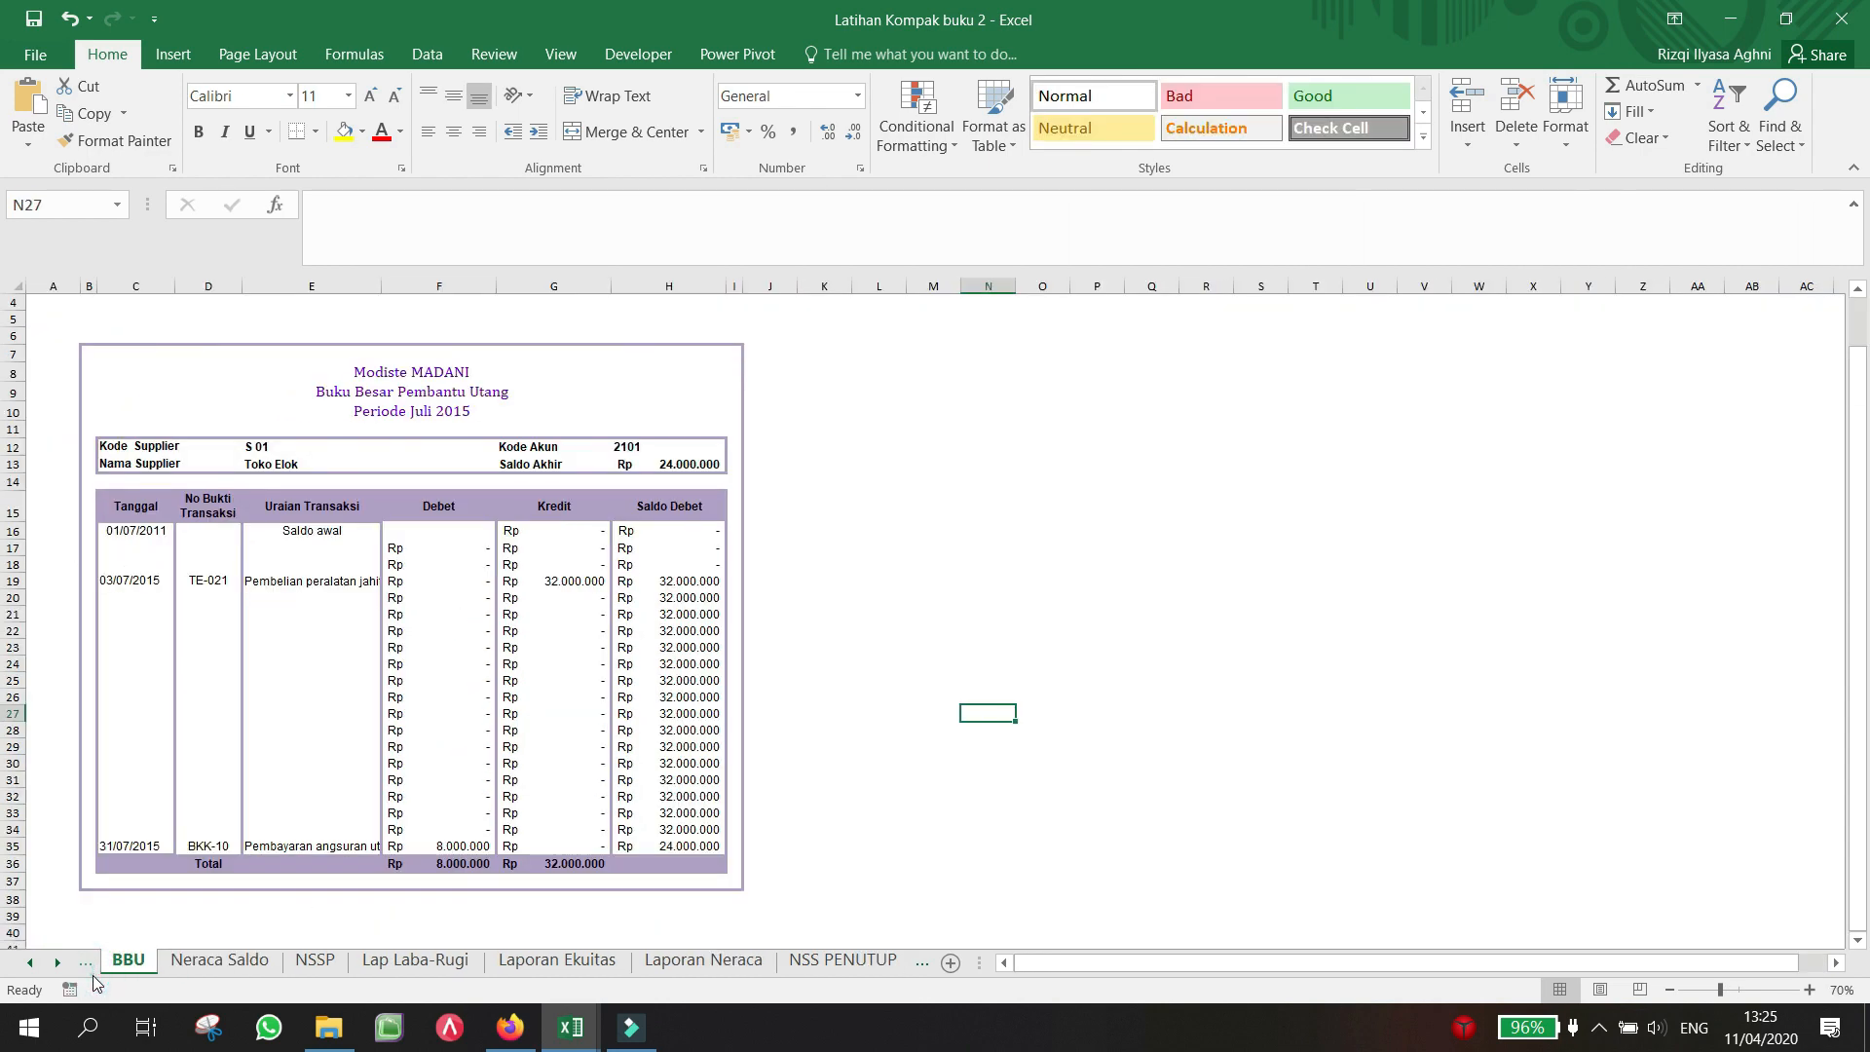
pyautogui.click(93, 971)
pyautogui.click(93, 973)
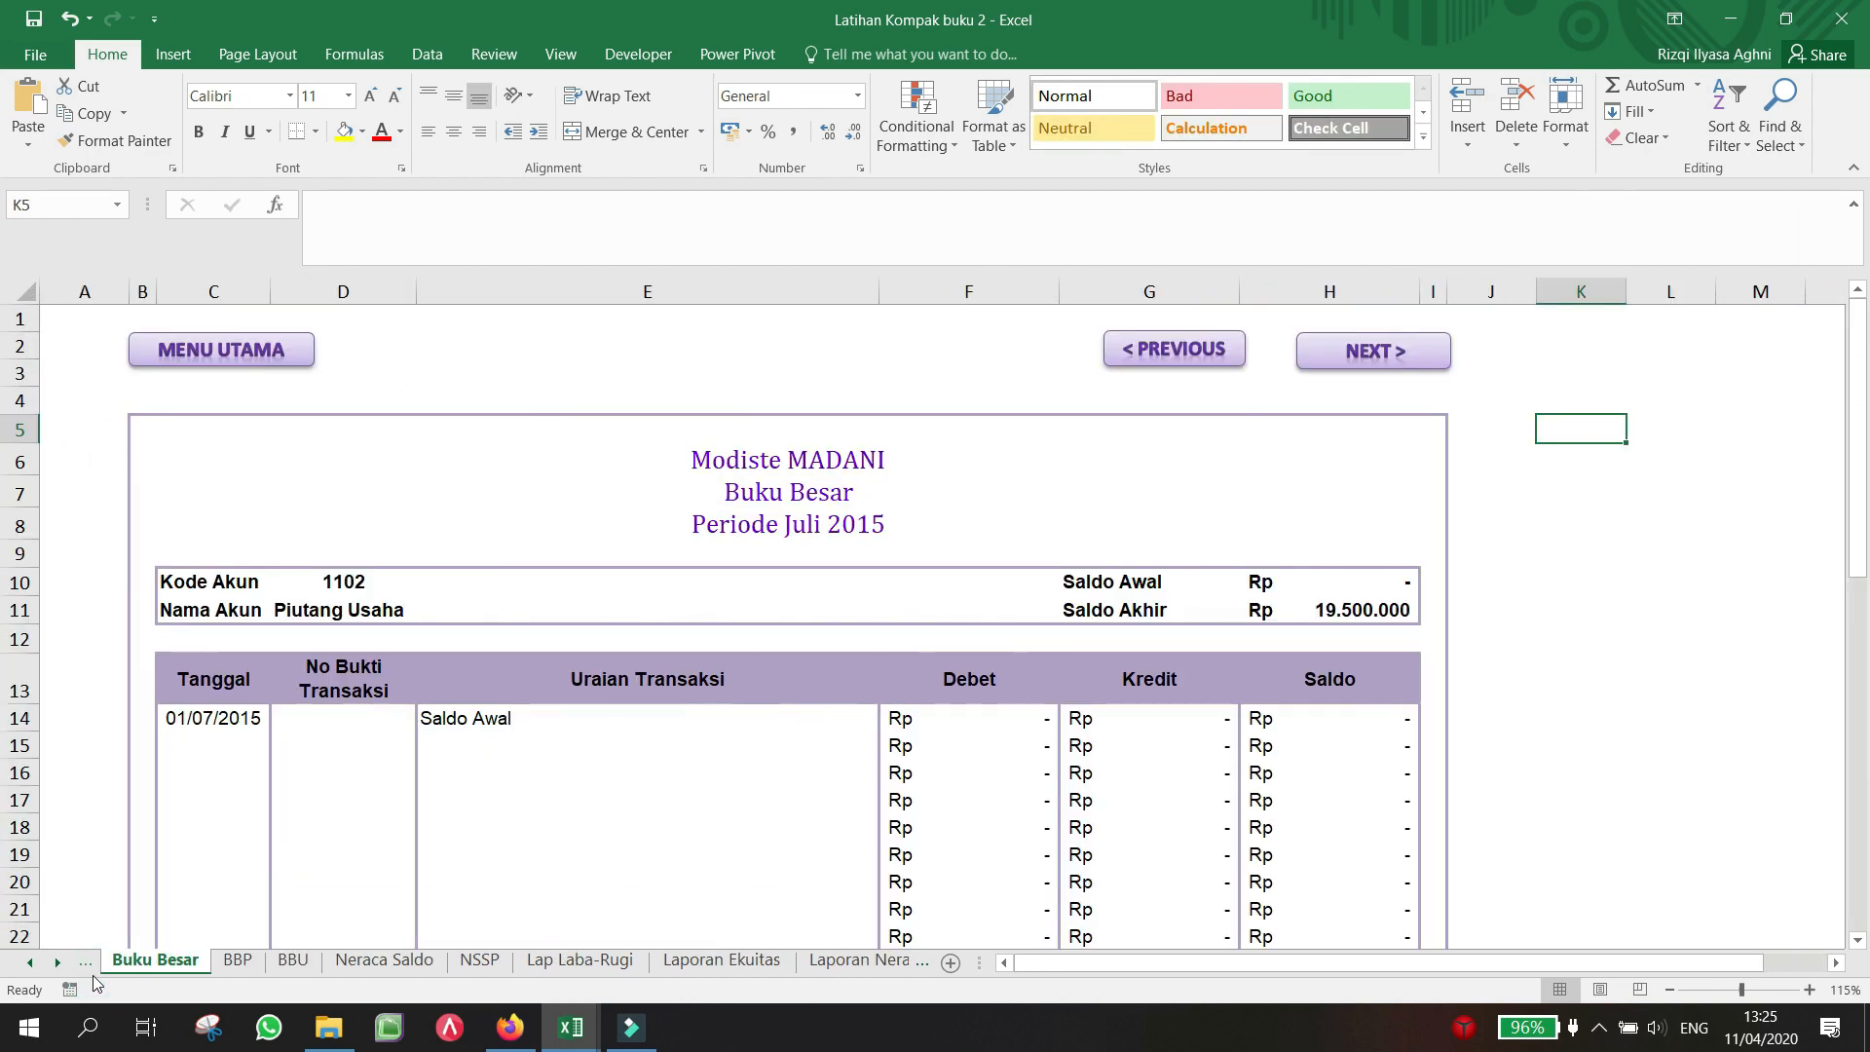
pyautogui.click(92, 974)
pyautogui.click(93, 973)
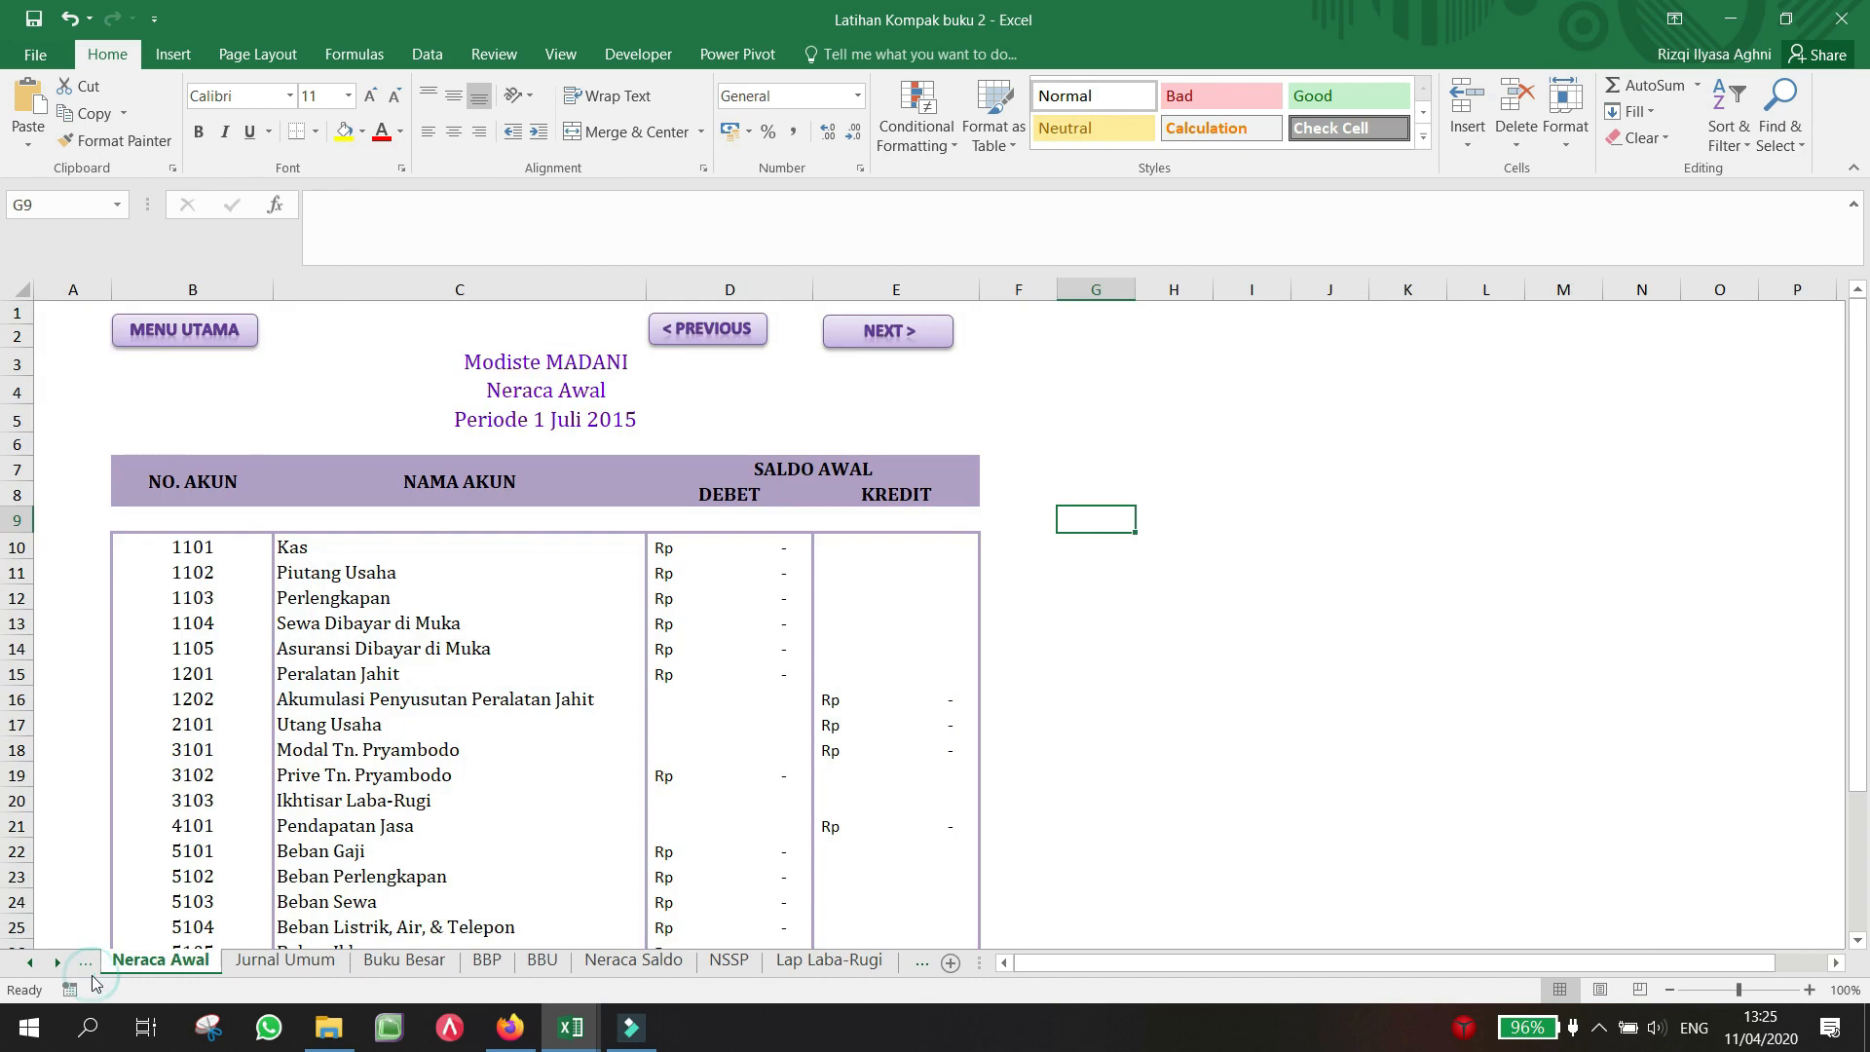
pyautogui.click(92, 973)
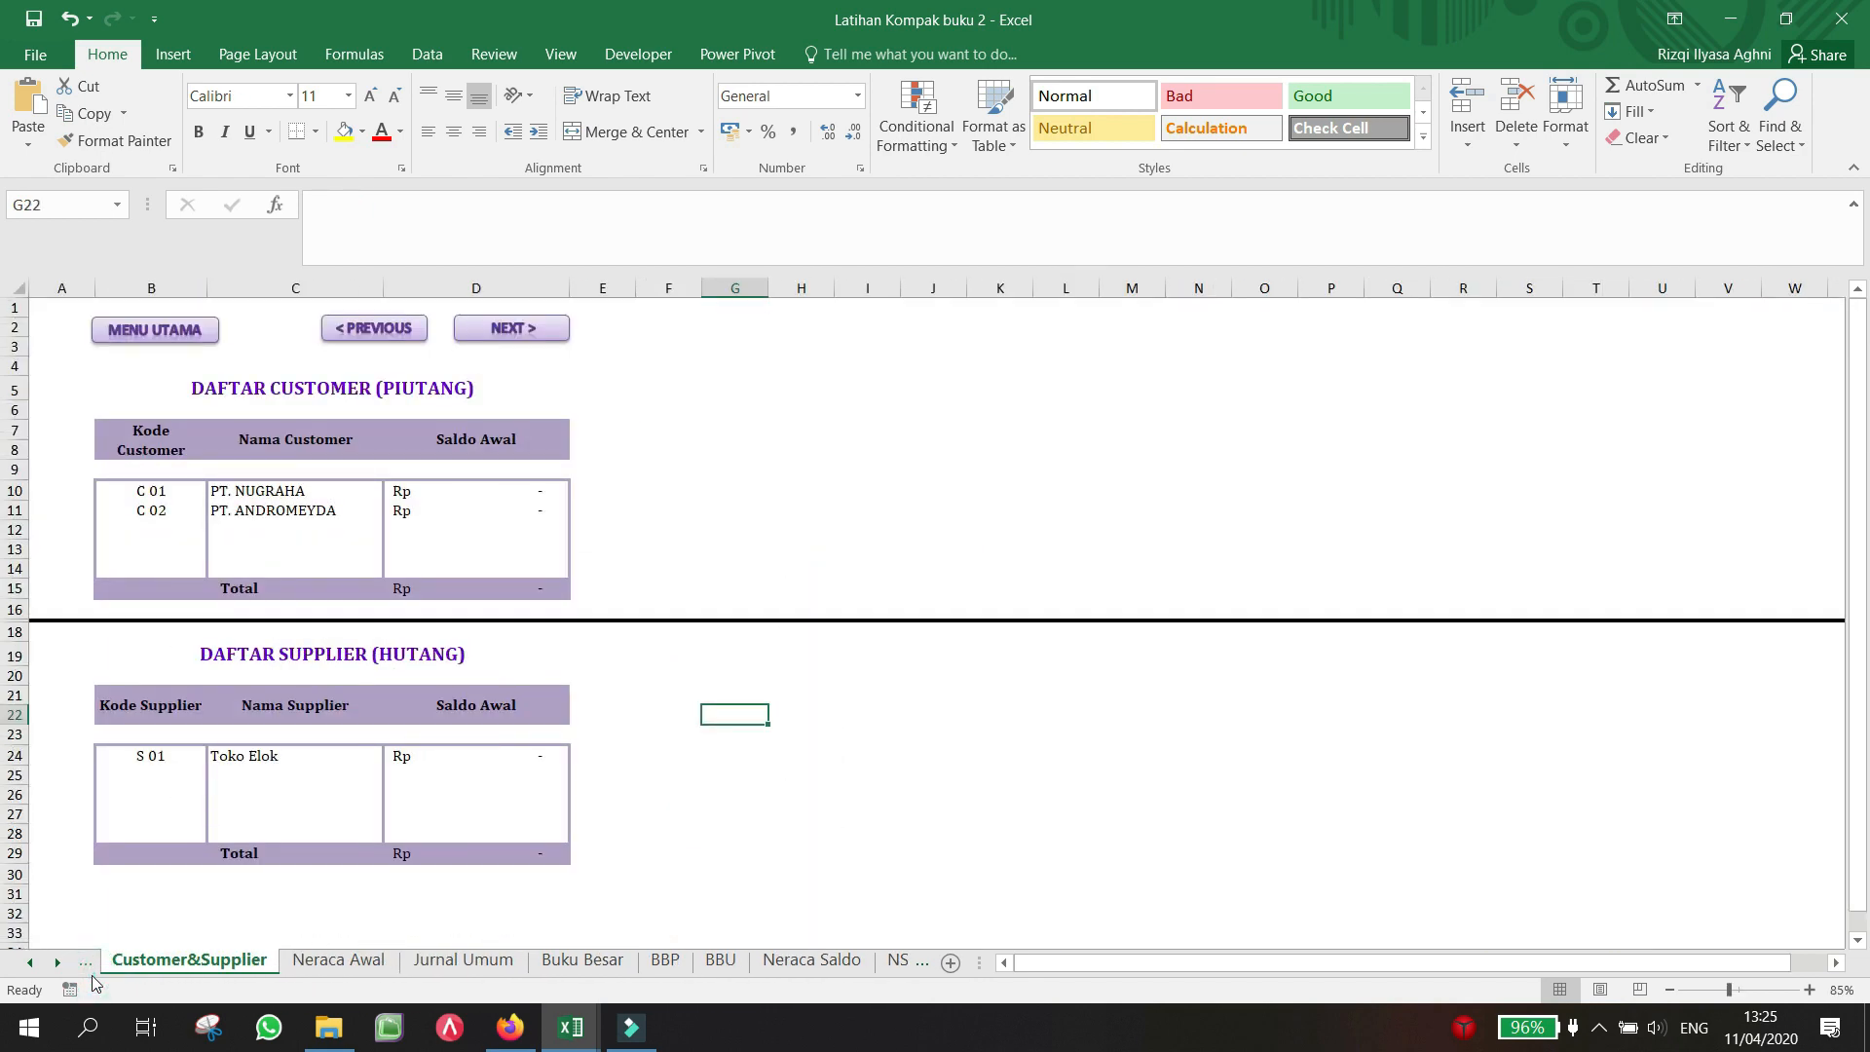
pyautogui.click(92, 974)
pyautogui.click(93, 974)
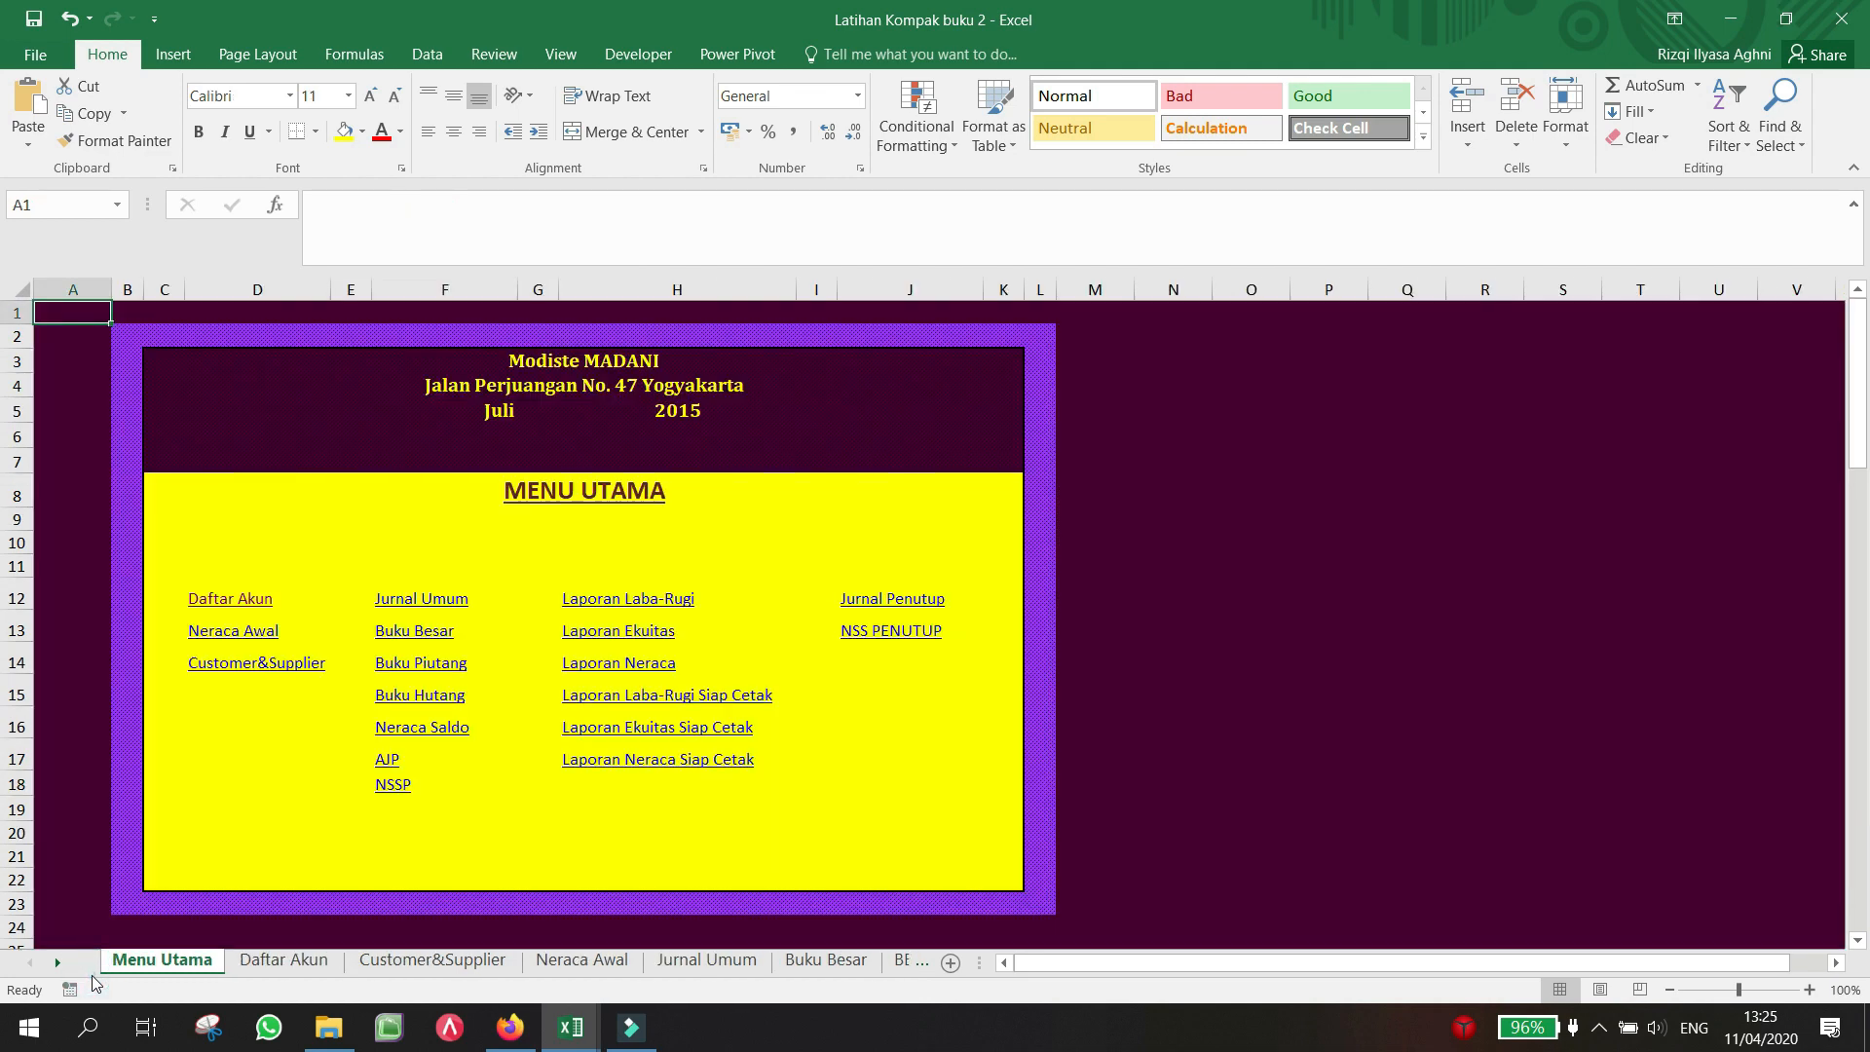